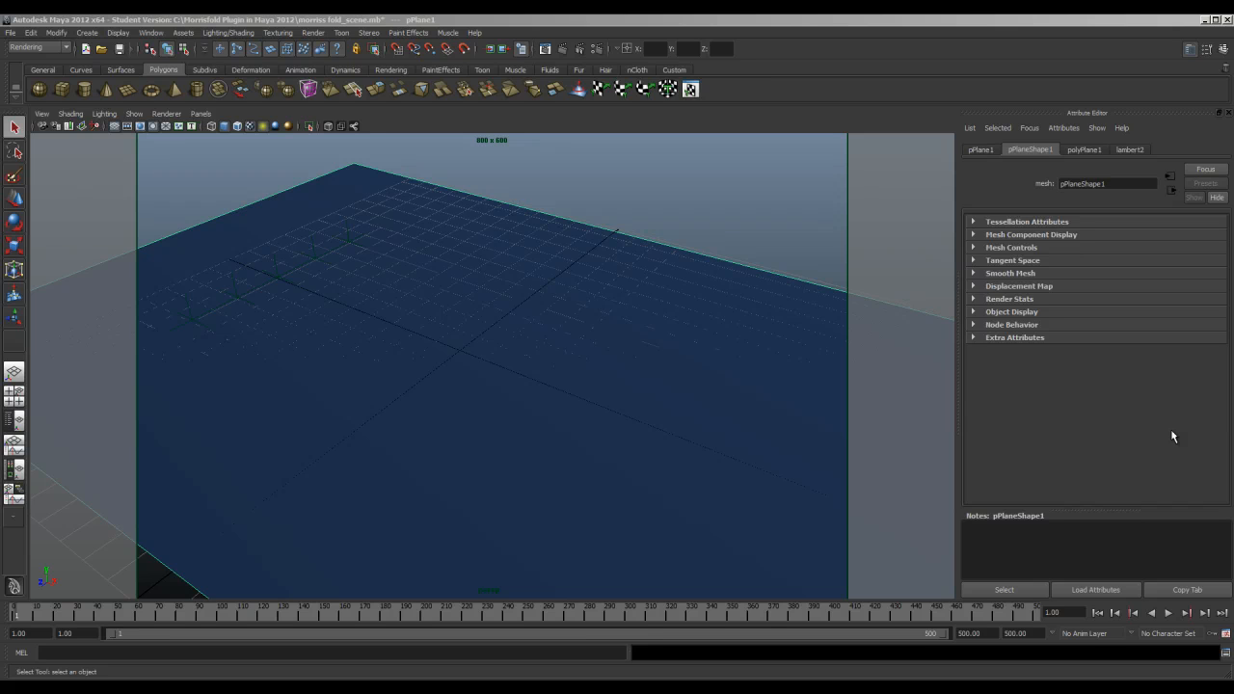
- Play back the finished scene's folding basketball-court animation, stop it partway and jump to the last frame
{"action": "left_click", "coordinate": [1167, 612]}
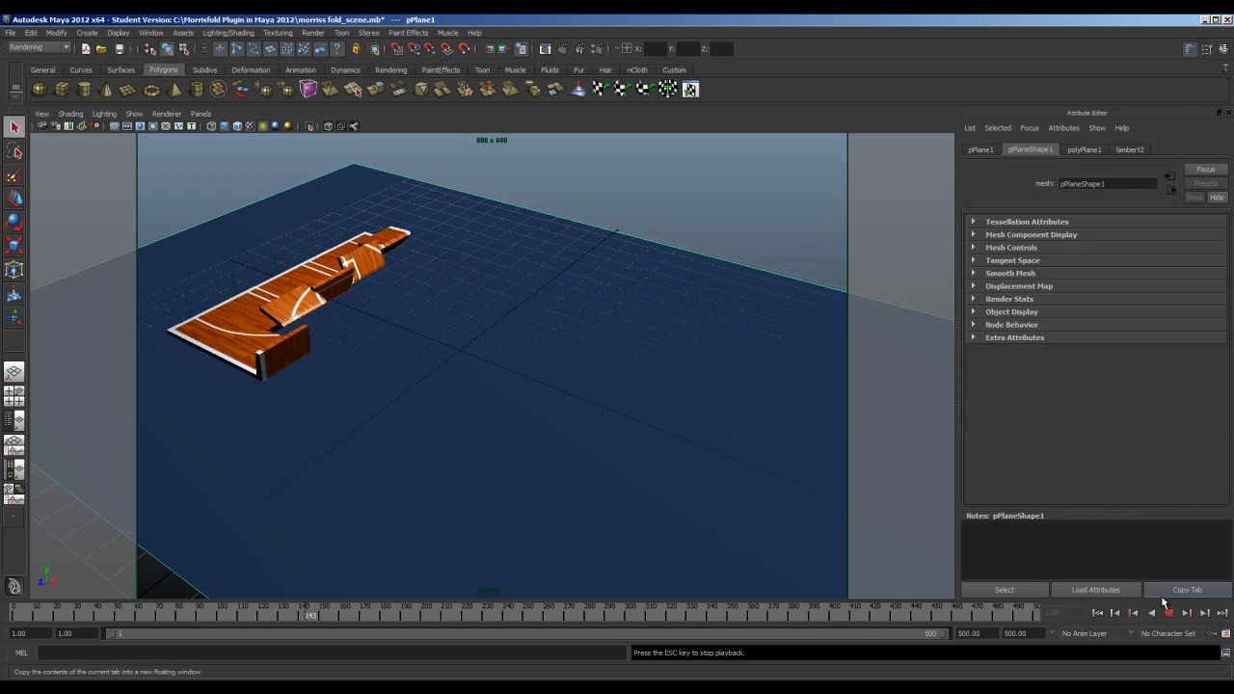
{"action": "left_click", "coordinate": [1168, 613]}
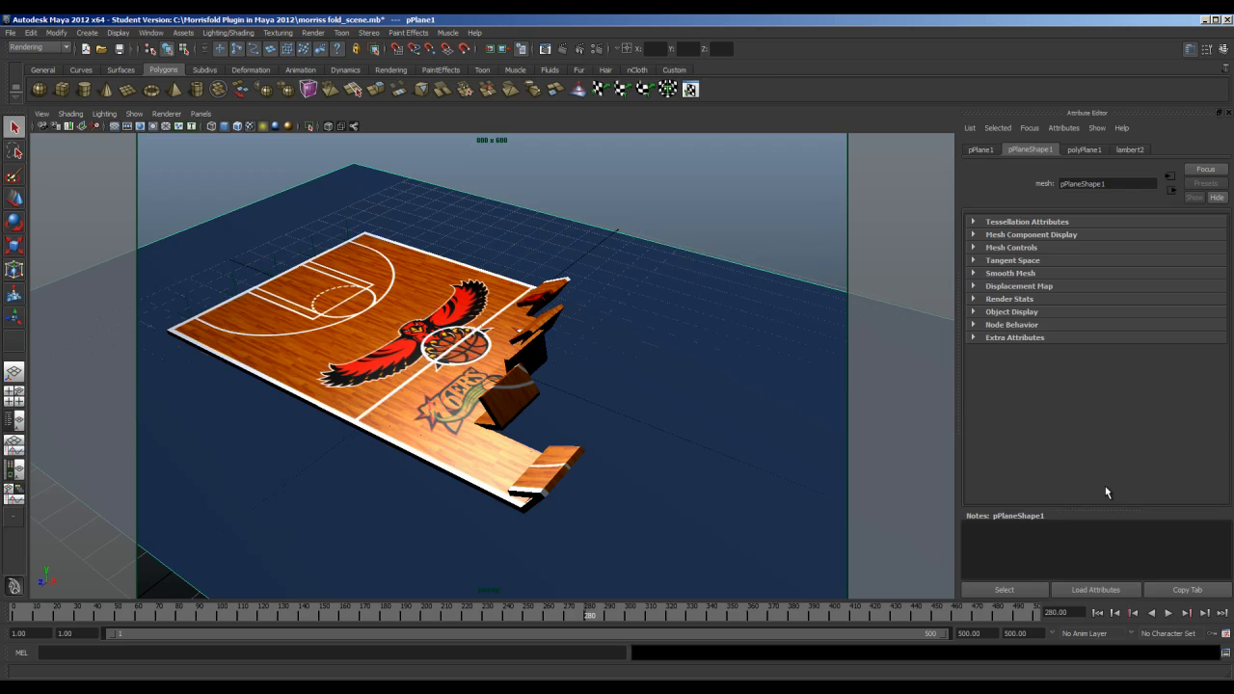
{"action": "left_click", "coordinate": [1221, 613]}
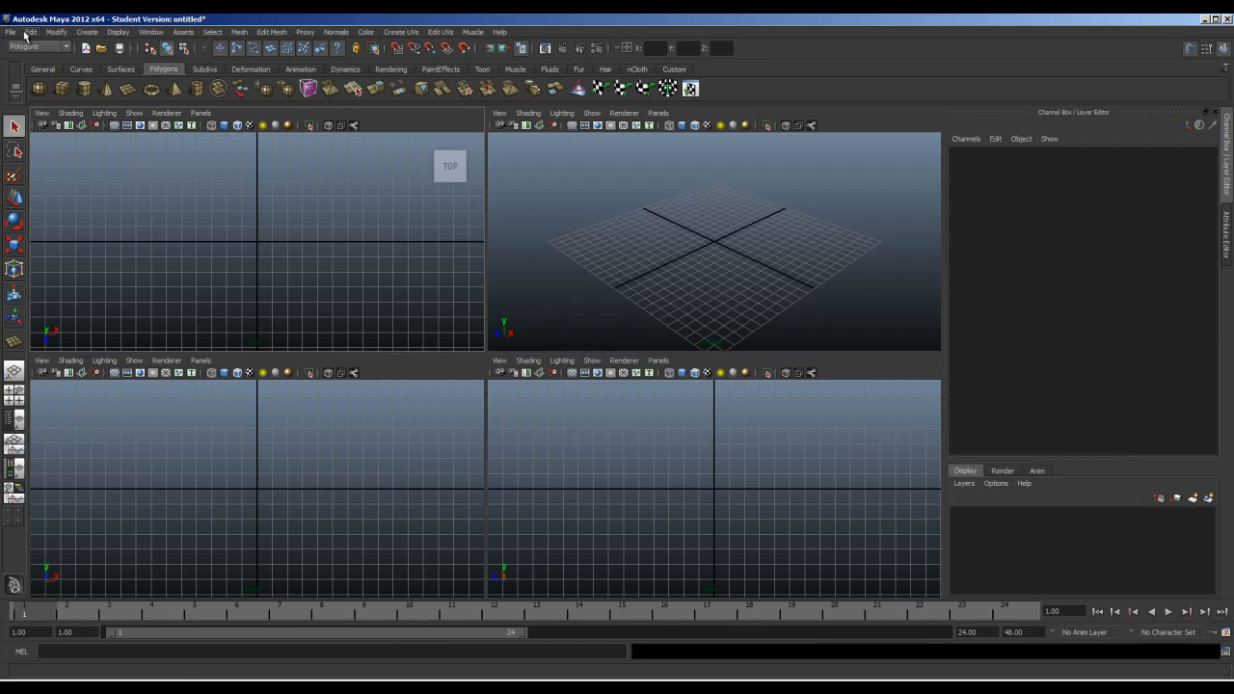
- Choose the Polygons menu set and set the project to the Morrisfold Plugin in Maya 2012 folder
{"action": "left_click", "coordinate": [39, 48]}
{"action": "left_click", "coordinate": [27, 66]}
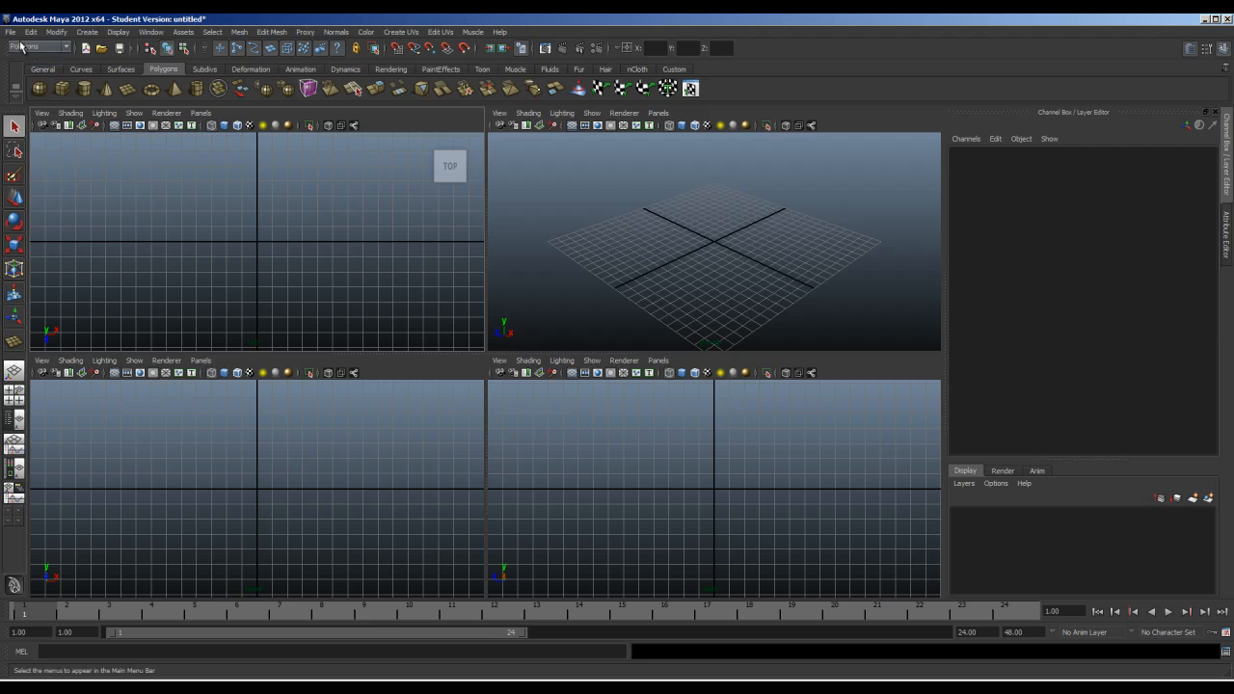
{"action": "left_click", "coordinate": [11, 31]}
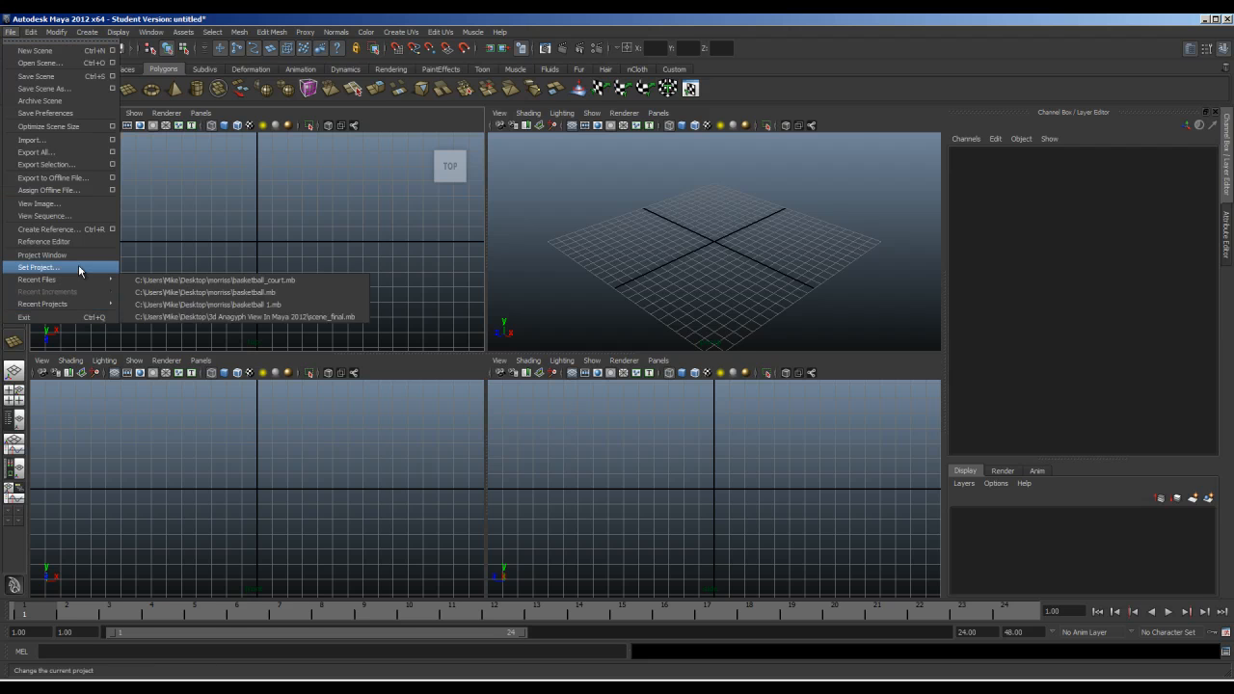
{"action": "left_click", "coordinate": [78, 266]}
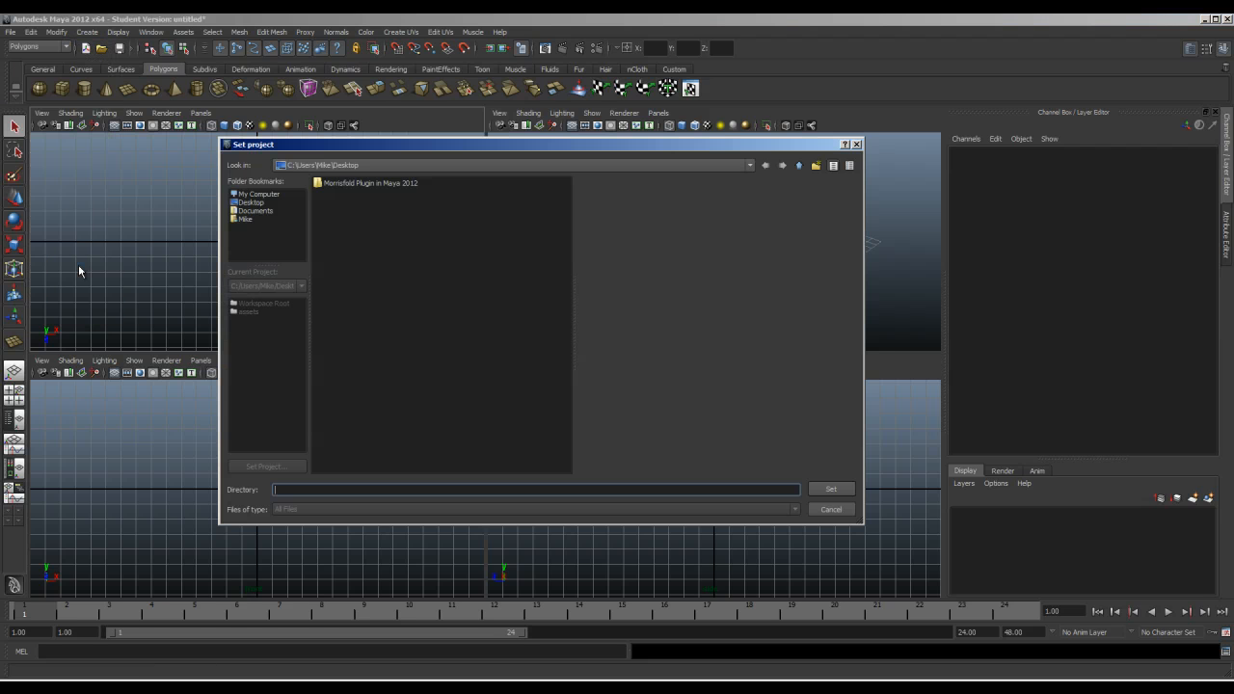
{"action": "left_click", "coordinate": [375, 185]}
{"action": "left_click", "coordinate": [828, 491]}
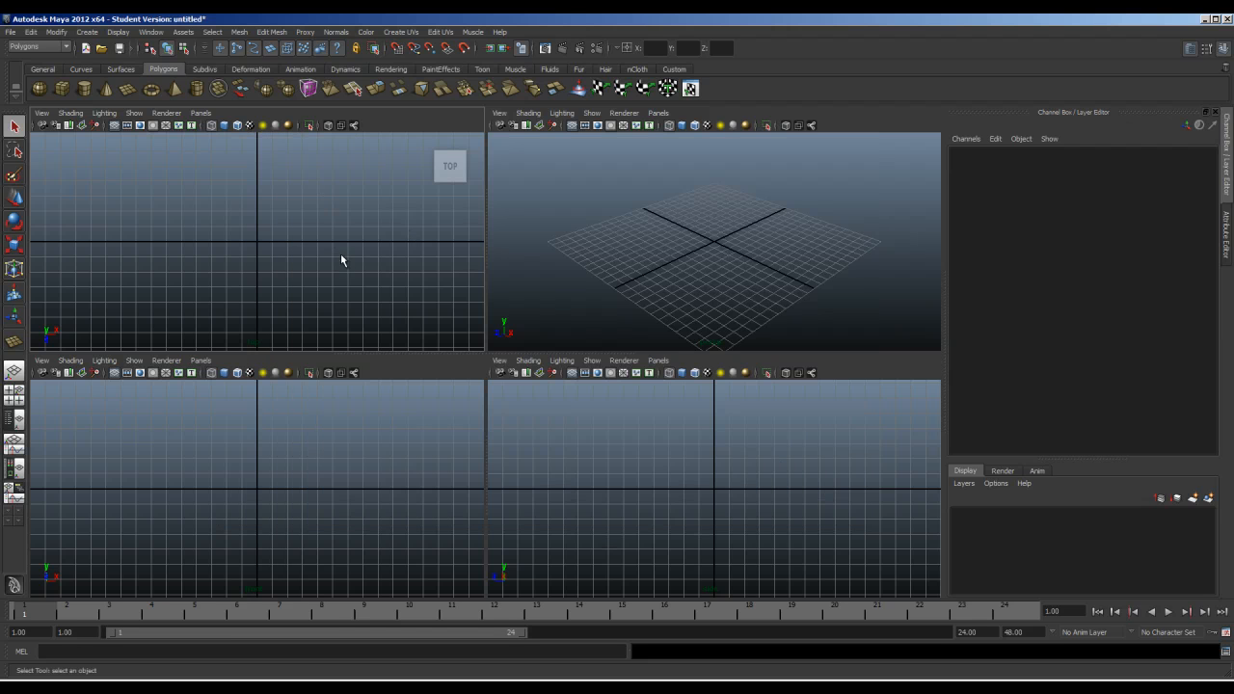
- Draw a polygon plane about 18 by 10 grid units in the top view and set its Translate X to 0
{"action": "key", "text": "space"}
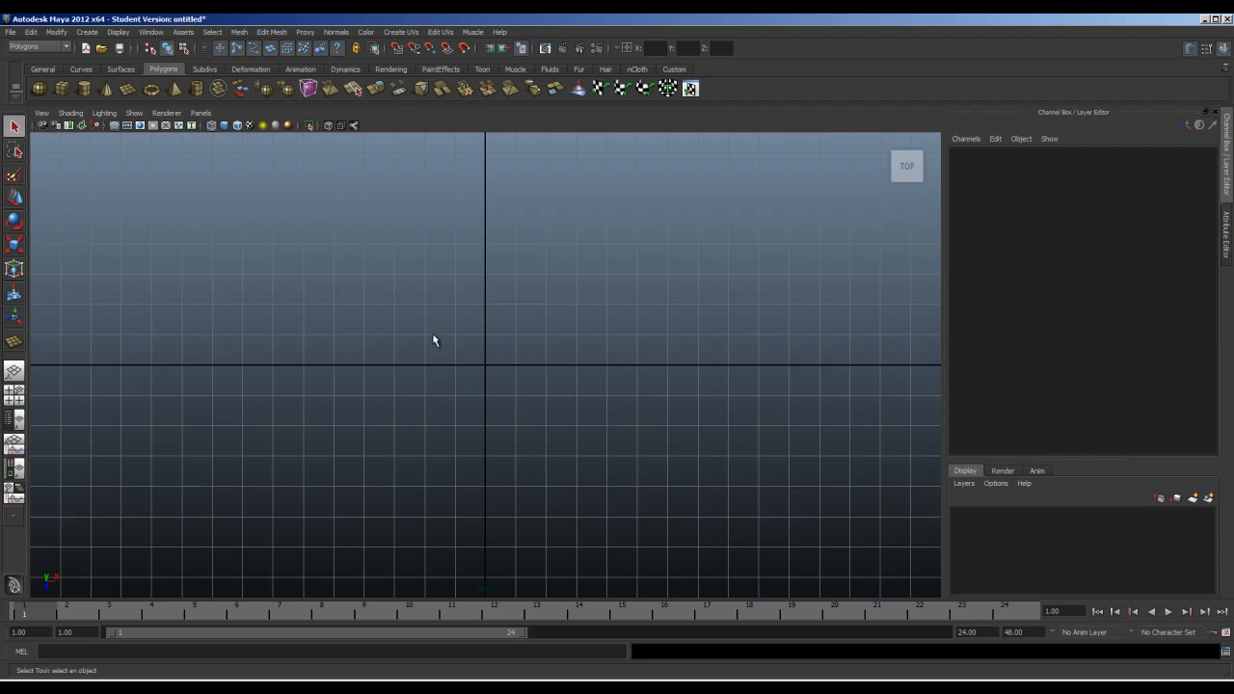
{"action": "left_click", "coordinate": [128, 88]}
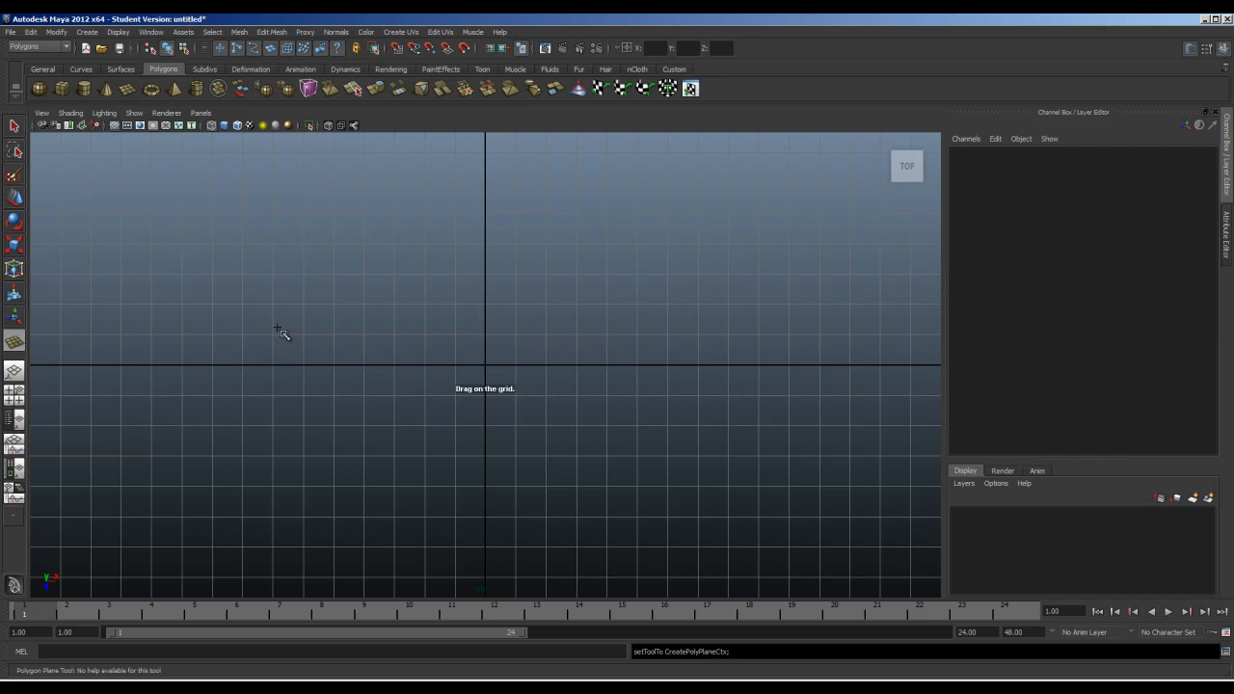
{"action": "mouse_move", "coordinate": [271, 213]}
{"action": "left_mouse_down"}
{"action": "mouse_move", "coordinate": [515, 485]}
{"action": "mouse_move", "coordinate": [739, 507]}
{"action": "mouse_move", "coordinate": [794, 495]}
{"action": "mouse_move", "coordinate": [796, 512]}
{"action": "mouse_move", "coordinate": [820, 516]}
{"action": "left_mouse_up"}
{"action": "left_click", "coordinate": [835, 455]}
{"action": "left_click_drag", "start_coordinate": [850, 424], "coordinate": [748, 511]}
{"action": "left_click", "coordinate": [1199, 164]}
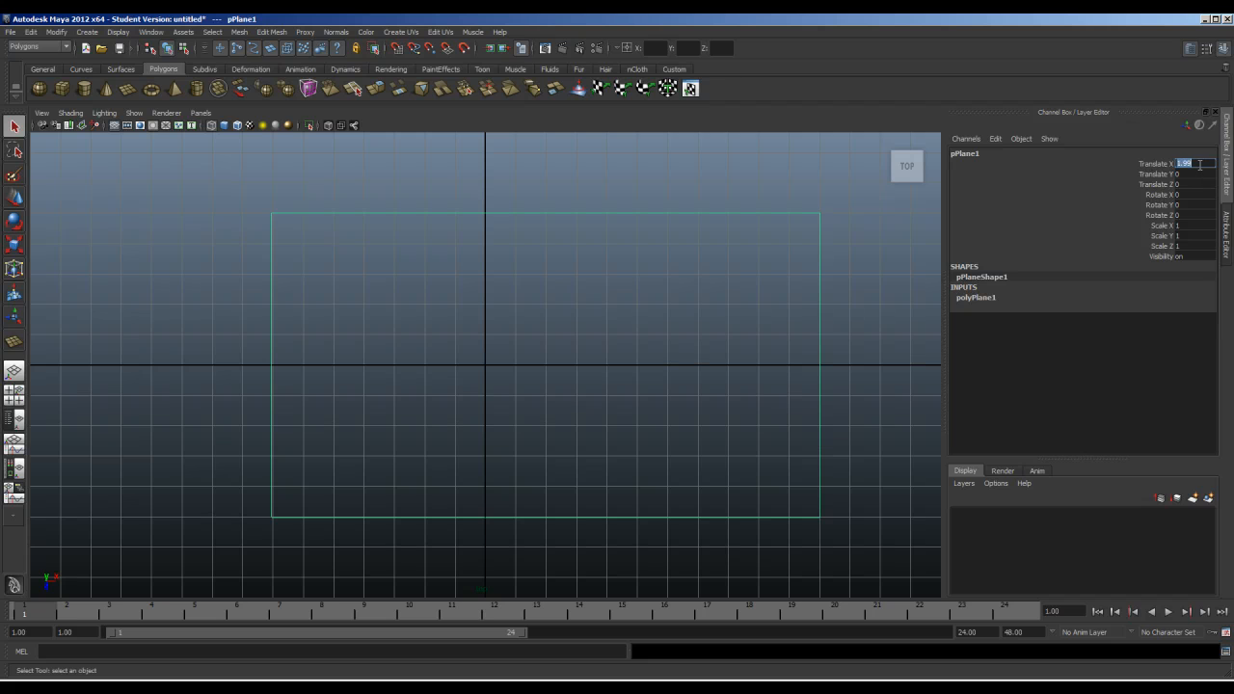
{"action": "key", "text": "Return"}
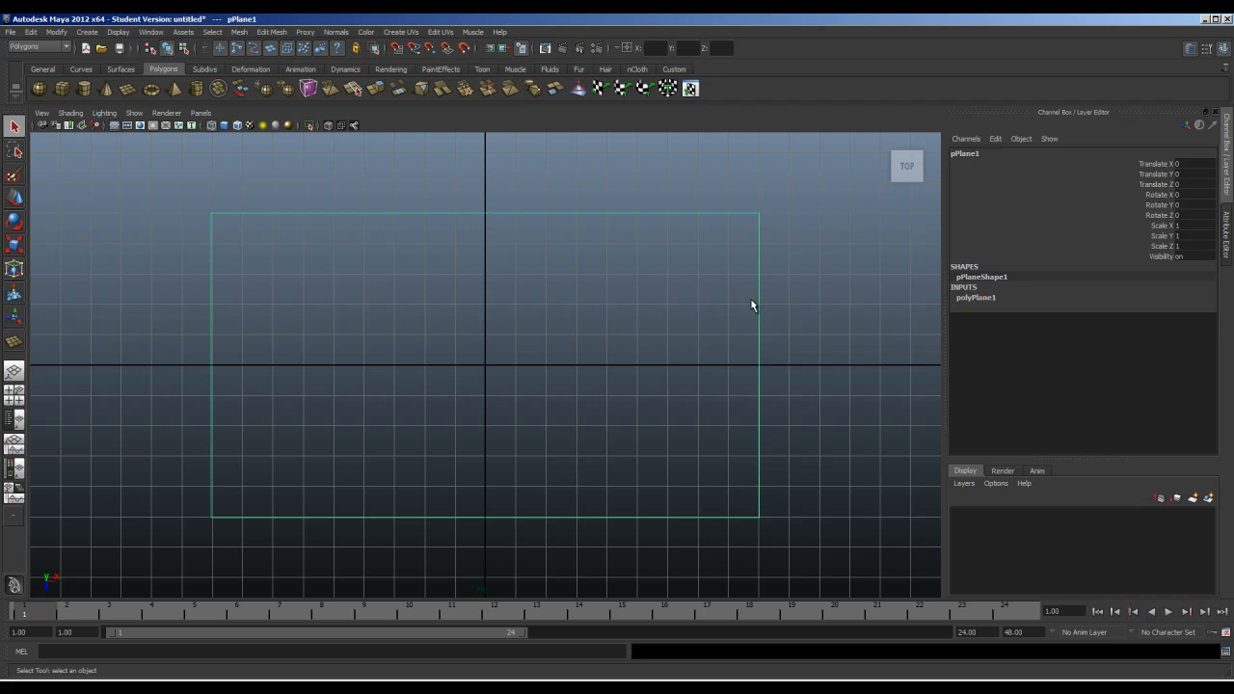
{"action": "key", "text": "w"}
{"action": "left_click", "coordinate": [650, 377]}
{"action": "left_click_drag", "start_coordinate": [857, 323], "coordinate": [581, 445]}
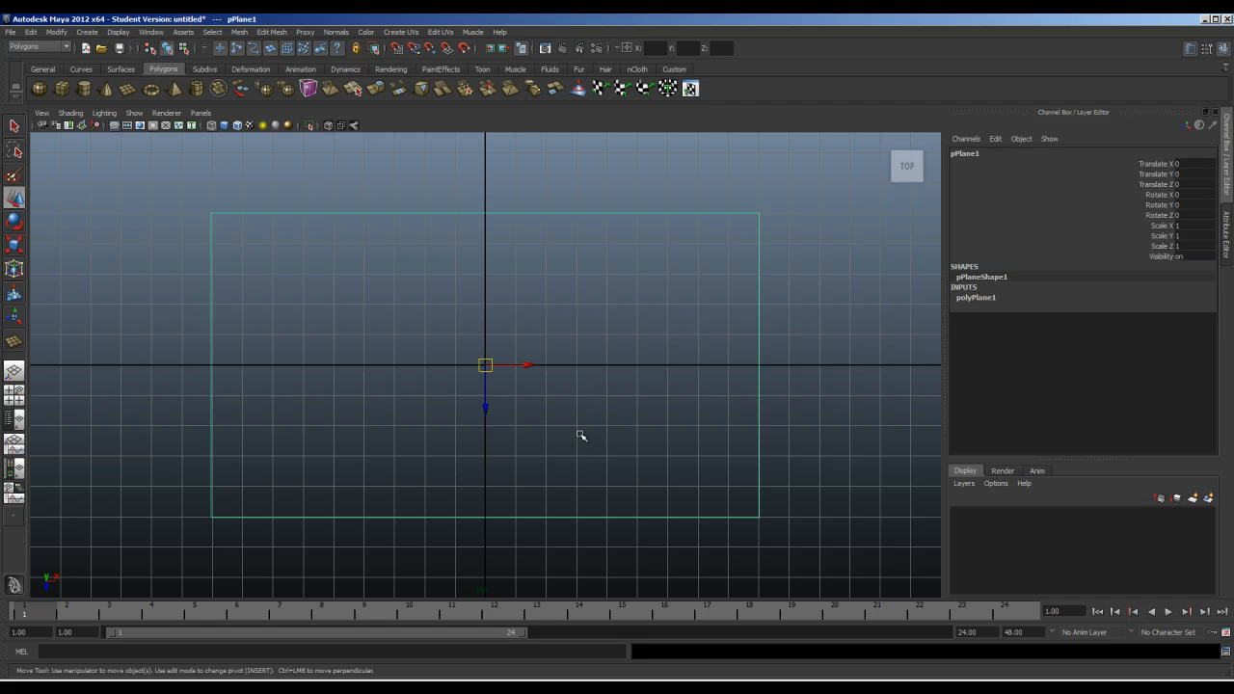
{"action": "left_click", "coordinate": [562, 378]}
{"action": "left_click_drag", "start_coordinate": [806, 336], "coordinate": [494, 399]}
{"action": "left_click", "coordinate": [305, 331]}
{"action": "scroll", "coordinate": [294, 300], "scroll_direction": "up", "scroll_amount": 3}
{"action": "middle_click_drag", "start_coordinate": [292, 295], "coordinate": [487, 398], "text": "alt"}
{"action": "middle_click_drag", "start_coordinate": [378, 345], "coordinate": [414, 355], "text": "alt"}
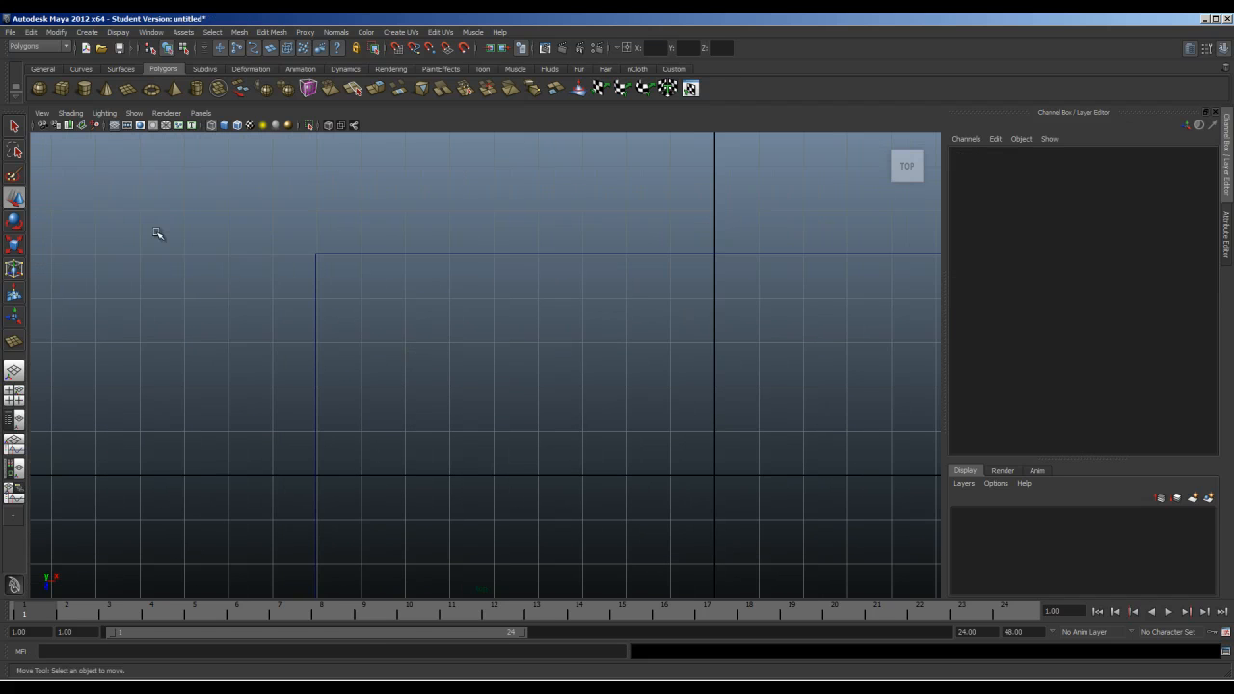
{"action": "left_click", "coordinate": [67, 87]}
{"action": "scroll", "coordinate": [409, 308], "scroll_direction": "up", "scroll_amount": 3}
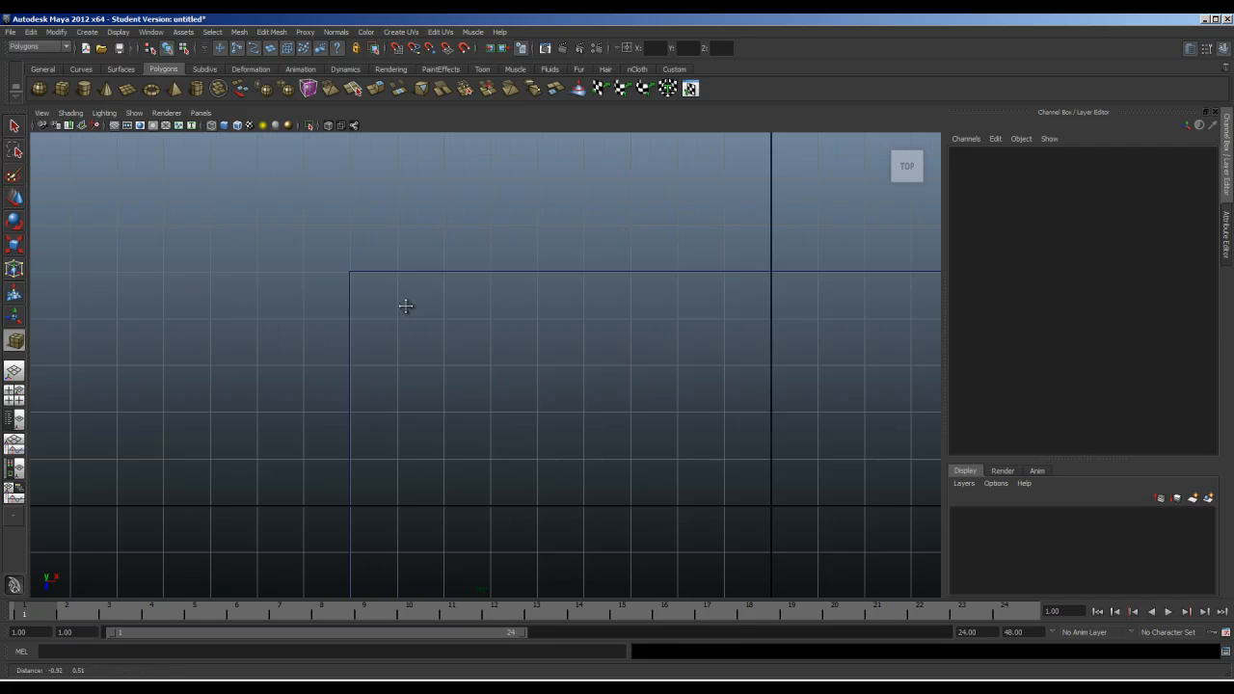
{"action": "middle_click_drag", "start_coordinate": [394, 301], "coordinate": [402, 321], "text": "alt"}
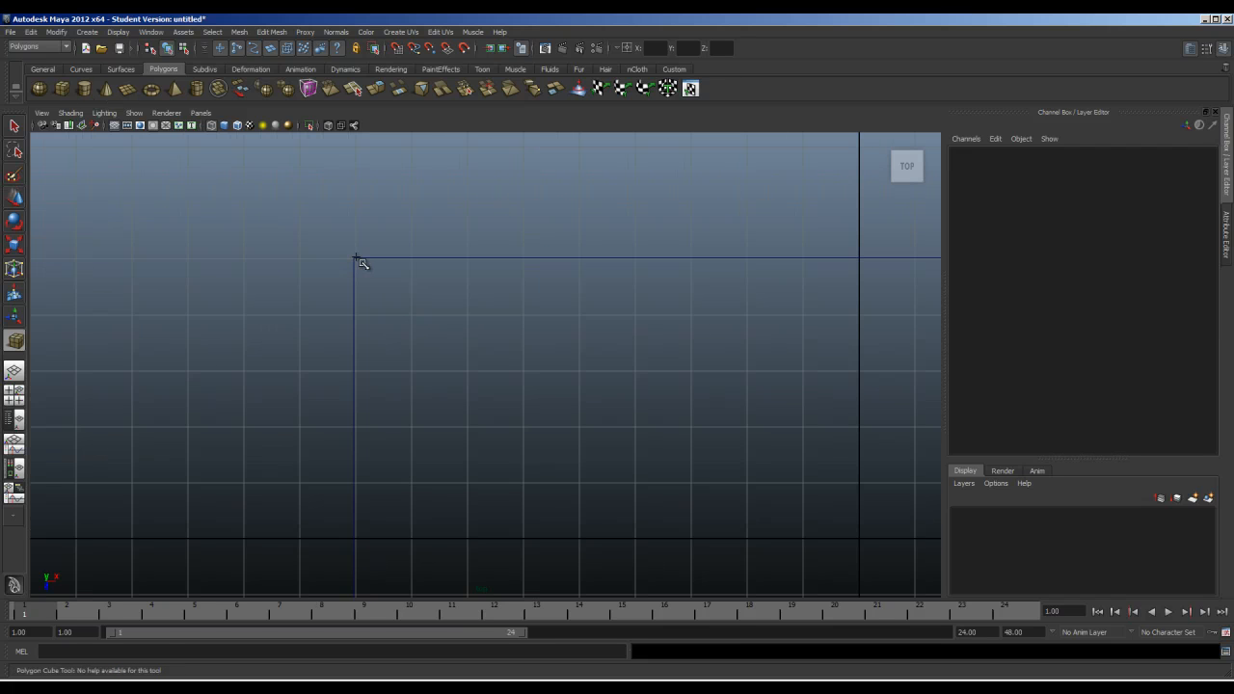
{"action": "left_click_drag", "start_coordinate": [355, 260], "coordinate": [393, 421]}
{"action": "left_click", "coordinate": [413, 351]}
{"action": "left_click", "coordinate": [450, 345]}
{"action": "key", "text": "space"}
{"action": "key", "text": "space"}
{"action": "key", "text": "ctrl+z"}
{"action": "key", "text": "shift+z"}
{"action": "key", "text": "ctrl+z"}
{"action": "key", "text": "space"}
{"action": "key", "text": "space"}
{"action": "key", "text": "w"}
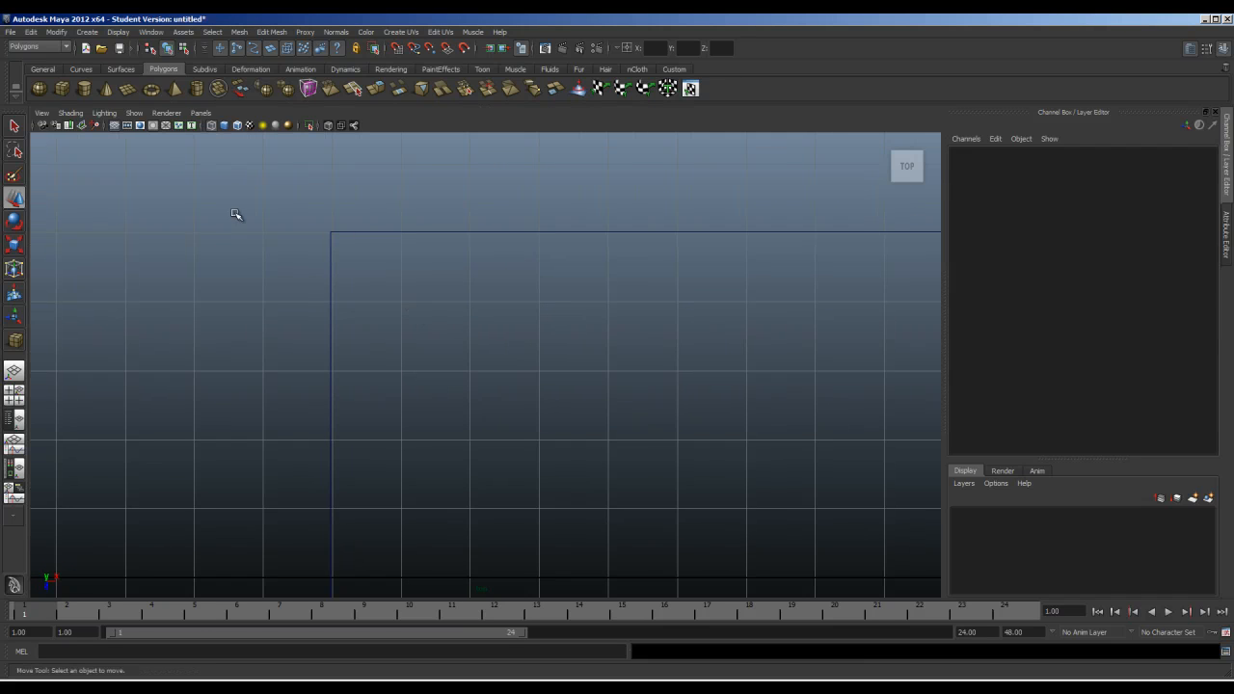
- Create a thin polygon cube about 1 by 2 grid units, starting at the plane's upper-left corner in the top view
{"action": "left_click", "coordinate": [62, 88]}
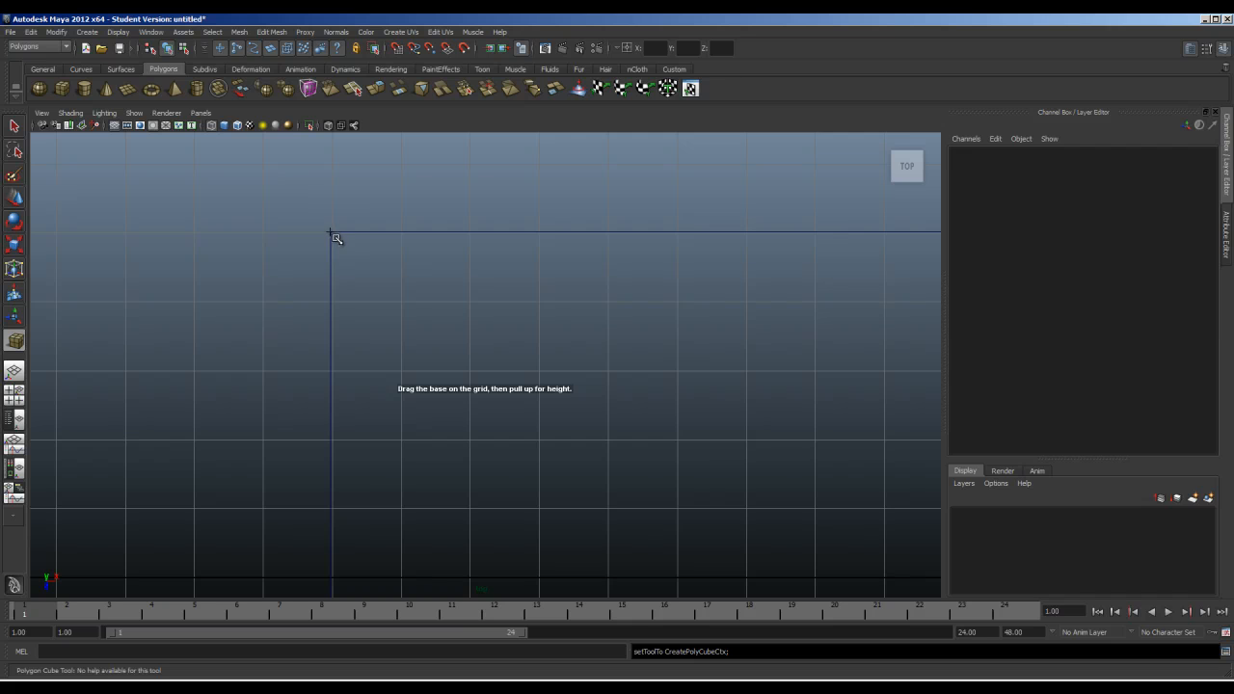
{"action": "left_click_drag", "start_coordinate": [331, 233], "coordinate": [446, 353]}
{"action": "left_click", "coordinate": [542, 336]}
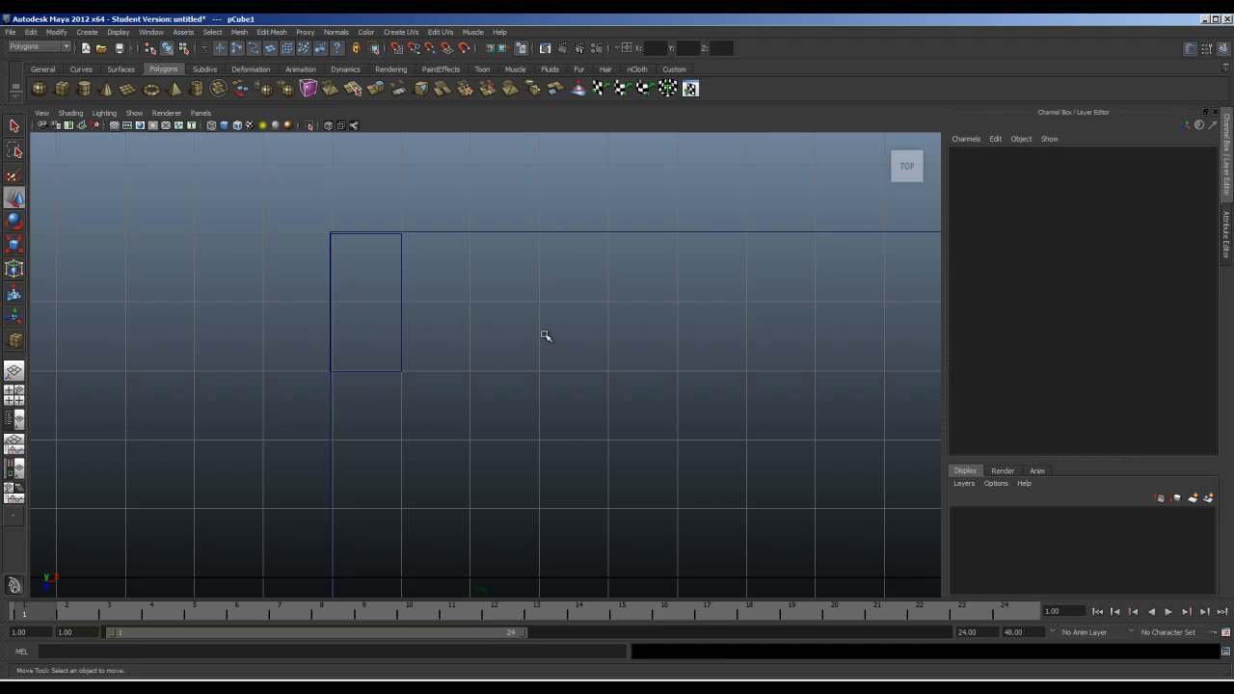
- Examine the thin cube's height and placement on the plane in the shaded perspective view
{"action": "key", "text": "space"}
{"action": "key", "text": "space"}
{"action": "left_click_drag", "start_coordinate": [460, 357], "coordinate": [568, 444], "text": "alt"}
{"action": "scroll", "coordinate": [358, 330], "scroll_direction": "up", "scroll_amount": 6}
{"action": "middle_click_drag", "start_coordinate": [317, 281], "coordinate": [776, 482], "text": "alt"}
{"action": "scroll", "coordinate": [776, 403], "scroll_direction": "up", "scroll_amount": 1}
{"action": "left_click_drag", "start_coordinate": [776, 403], "coordinate": [632, 387], "text": "alt"}
{"action": "key", "text": "5"}
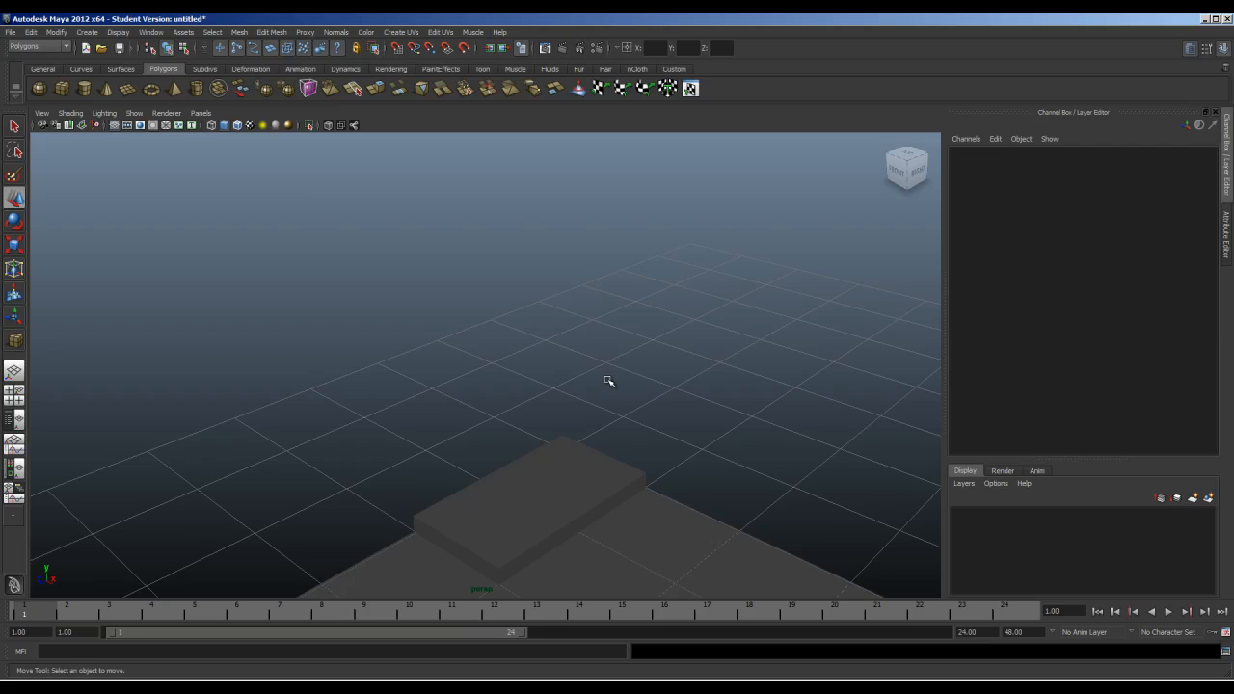
{"action": "left_click_drag", "start_coordinate": [545, 555], "coordinate": [545, 405], "text": "alt"}
- Move the cube's upper-edge vertices in the top view to line up with the plane's upper edge, then return to object mode
{"action": "left_click", "coordinate": [512, 355]}
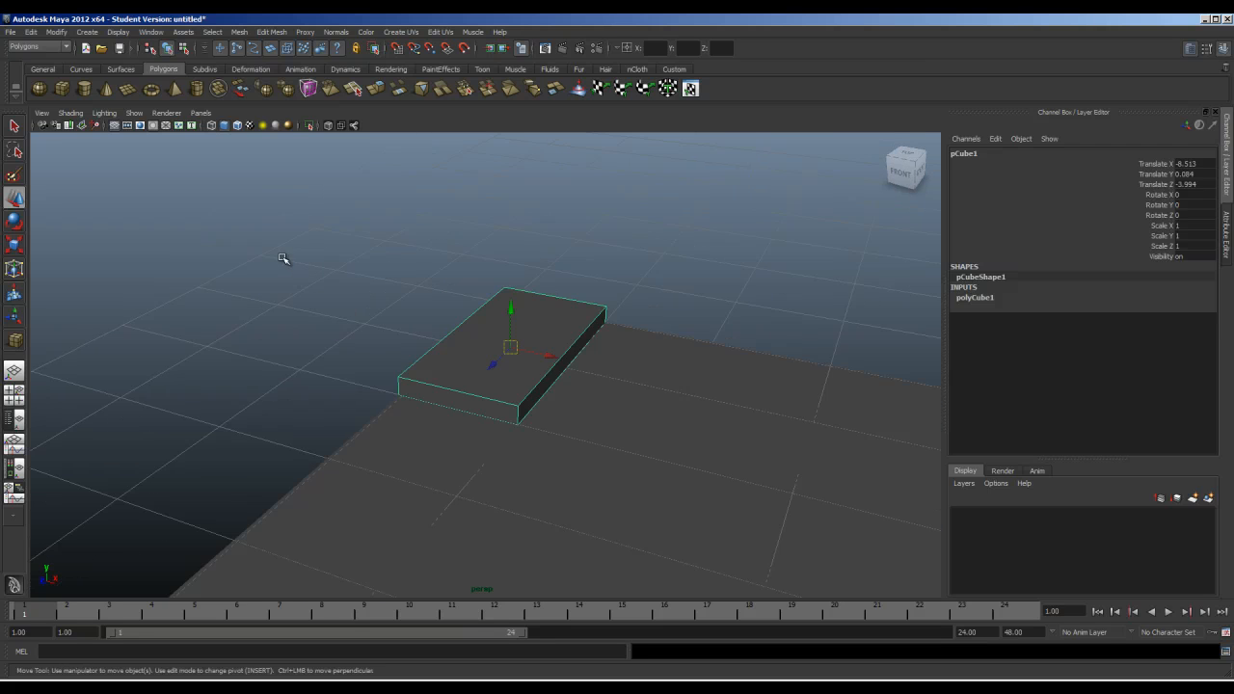
{"action": "key", "text": "space"}
{"action": "left_click", "coordinate": [460, 296]}
{"action": "key", "text": "space"}
{"action": "scroll", "coordinate": [429, 318], "scroll_direction": "up", "scroll_amount": 2}
{"action": "middle_click_drag", "start_coordinate": [435, 315], "coordinate": [450, 362], "text": "alt"}
{"action": "left_click_drag", "start_coordinate": [450, 362], "coordinate": [372, 518]}
{"action": "middle_click_drag", "start_coordinate": [482, 358], "coordinate": [403, 334], "text": "alt"}
{"action": "scroll", "coordinate": [403, 339], "scroll_direction": "up", "scroll_amount": 1}
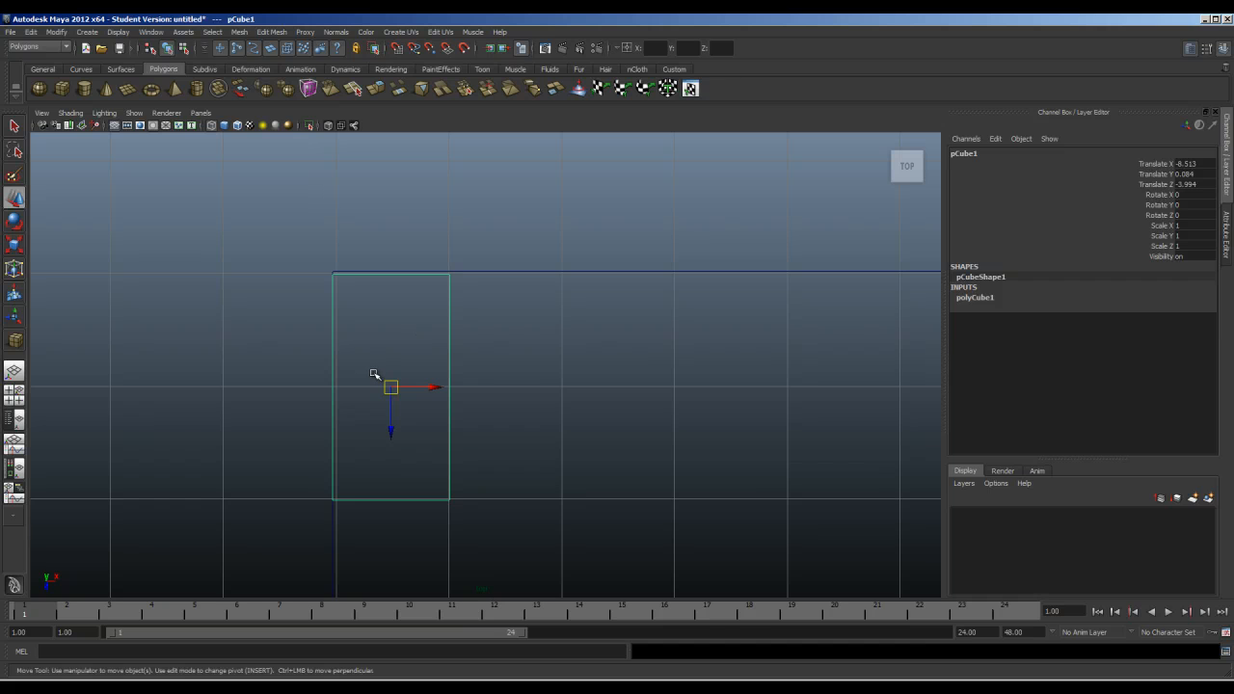
{"action": "key", "text": "F8"}
{"action": "left_click_drag", "start_coordinate": [324, 299], "coordinate": [472, 259]}
{"action": "middle_click_drag", "start_coordinate": [528, 318], "coordinate": [537, 353], "text": "alt"}
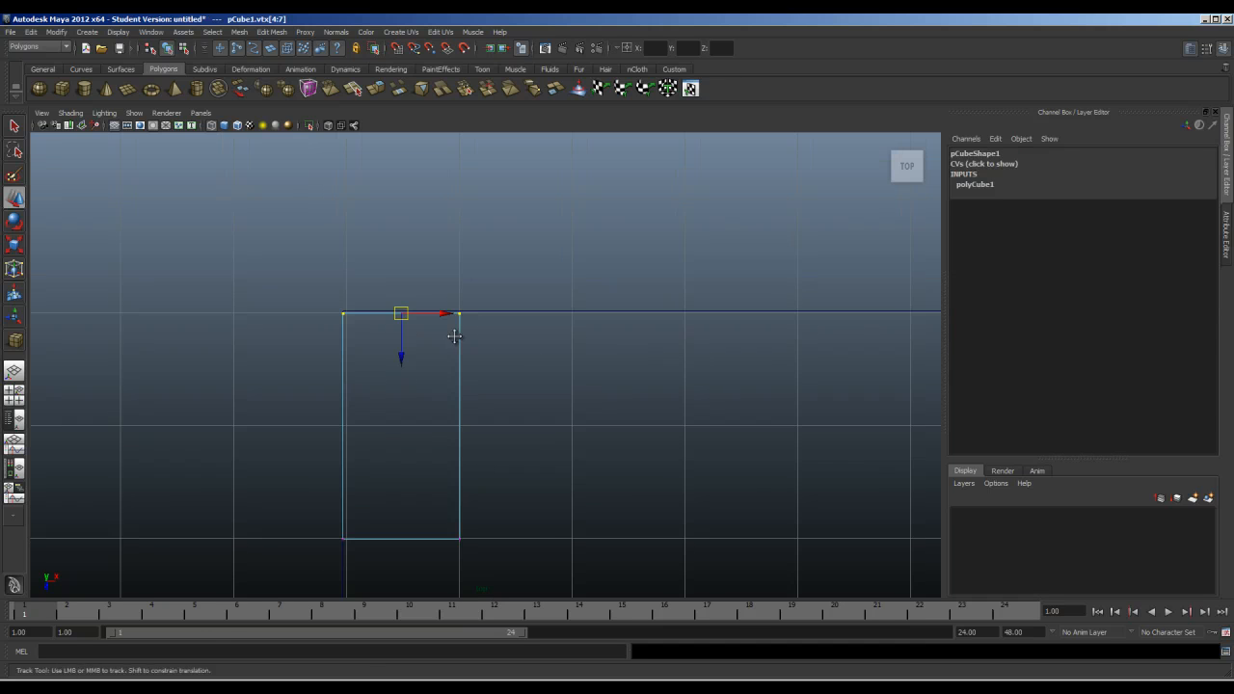
{"action": "scroll", "coordinate": [454, 336], "scroll_direction": "up", "scroll_amount": 3}
{"action": "left_click_drag", "start_coordinate": [390, 339], "coordinate": [390, 336]}
{"action": "scroll", "coordinate": [656, 388], "scroll_direction": "down", "scroll_amount": 5}
{"action": "middle_click_drag", "start_coordinate": [655, 388], "coordinate": [641, 325], "text": "alt"}
{"action": "scroll", "coordinate": [537, 313], "scroll_direction": "up", "scroll_amount": 2}
{"action": "middle_click_drag", "start_coordinate": [453, 304], "coordinate": [473, 358], "text": "alt"}
{"action": "right_click_drag", "start_coordinate": [445, 391], "coordinate": [661, 406], "text": "alt"}
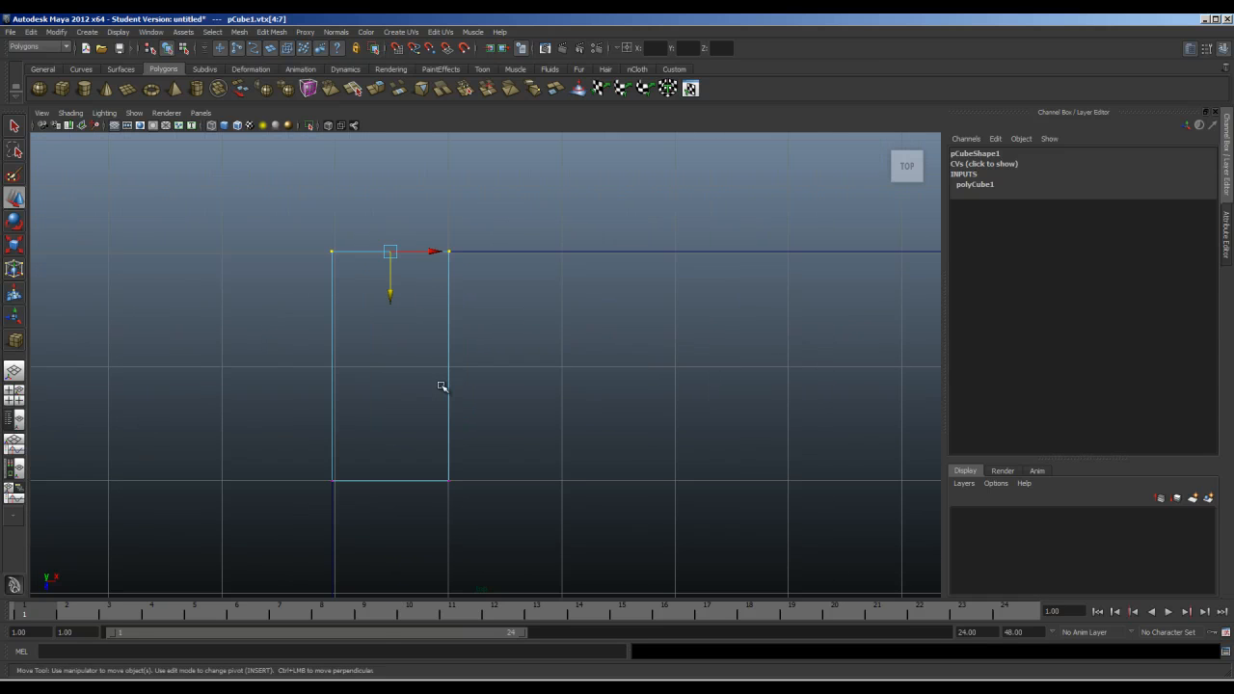
{"action": "key", "text": "F8"}
{"action": "left_click", "coordinate": [501, 376]}
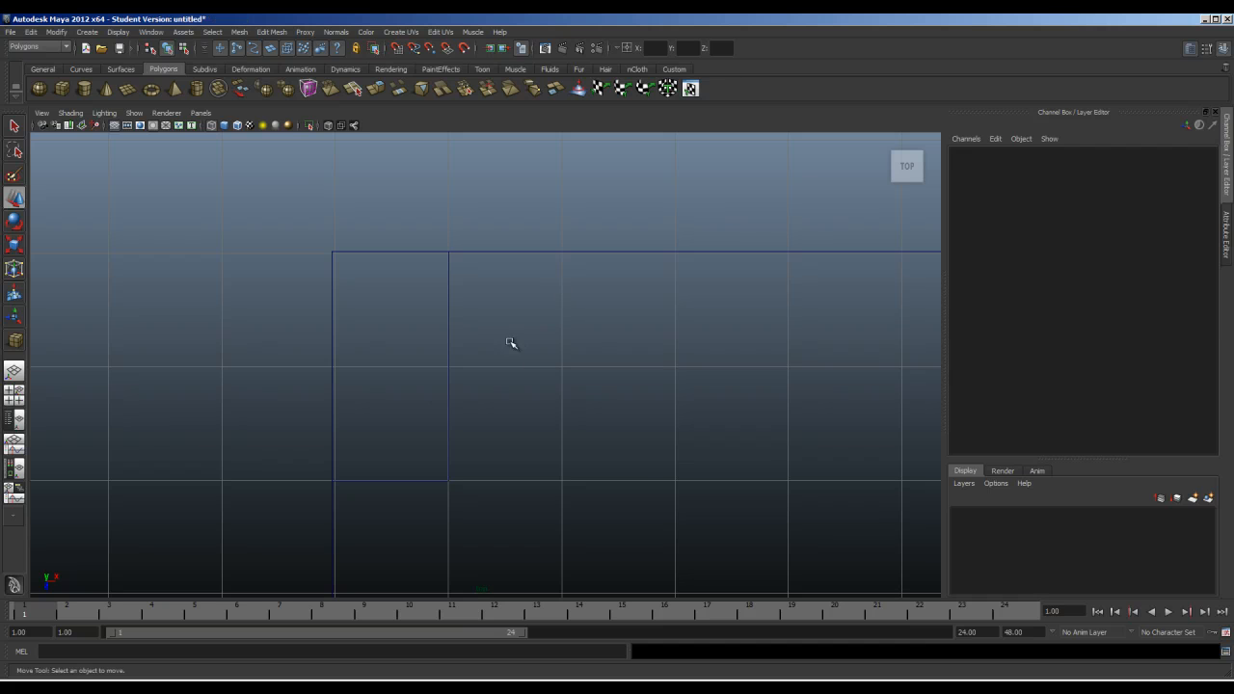
- Duplicate the corner cube and move the copy along X to about -7.55, directly beside the original
{"action": "left_click_drag", "start_coordinate": [511, 344], "coordinate": [397, 416]}
{"action": "scroll", "coordinate": [636, 395], "scroll_direction": "down", "scroll_amount": 3}
{"action": "middle_click_drag", "start_coordinate": [675, 386], "coordinate": [523, 375], "text": "alt"}
{"action": "scroll", "coordinate": [501, 381], "scroll_direction": "down", "scroll_amount": 3}
{"action": "middle_click_drag", "start_coordinate": [460, 402], "coordinate": [421, 360], "text": "alt"}
{"action": "scroll", "coordinate": [521, 347], "scroll_direction": "up", "scroll_amount": 2}
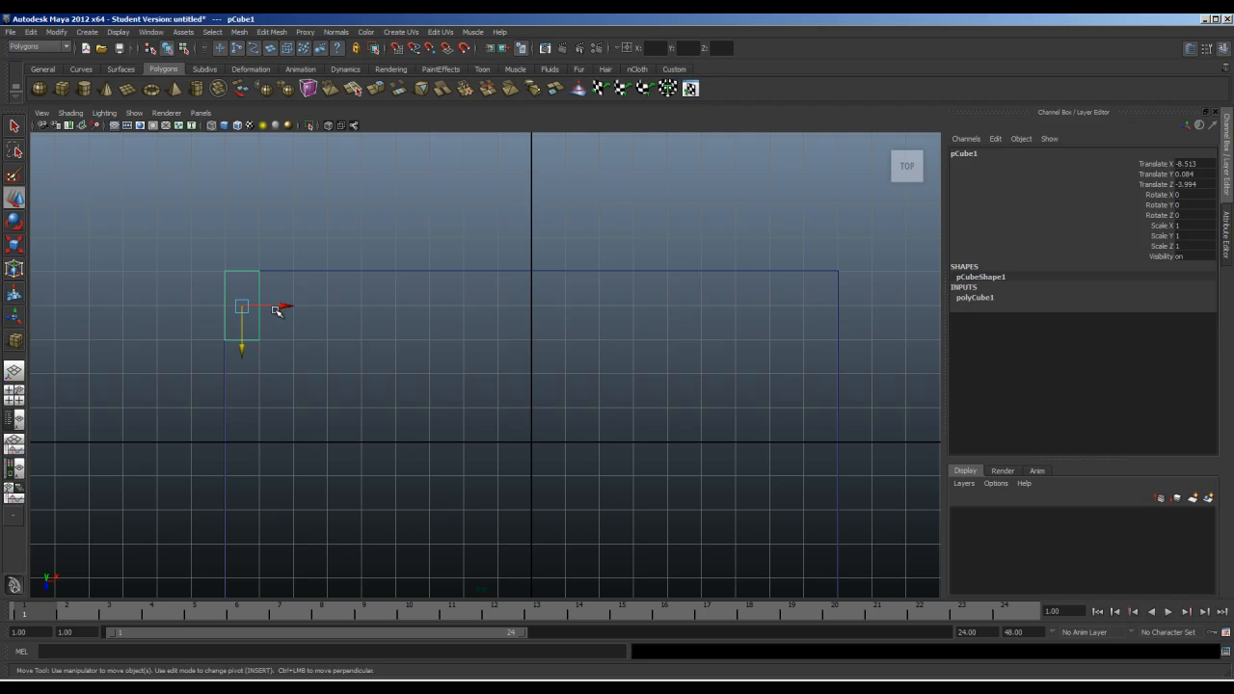
{"action": "key", "text": "ctrl+d"}
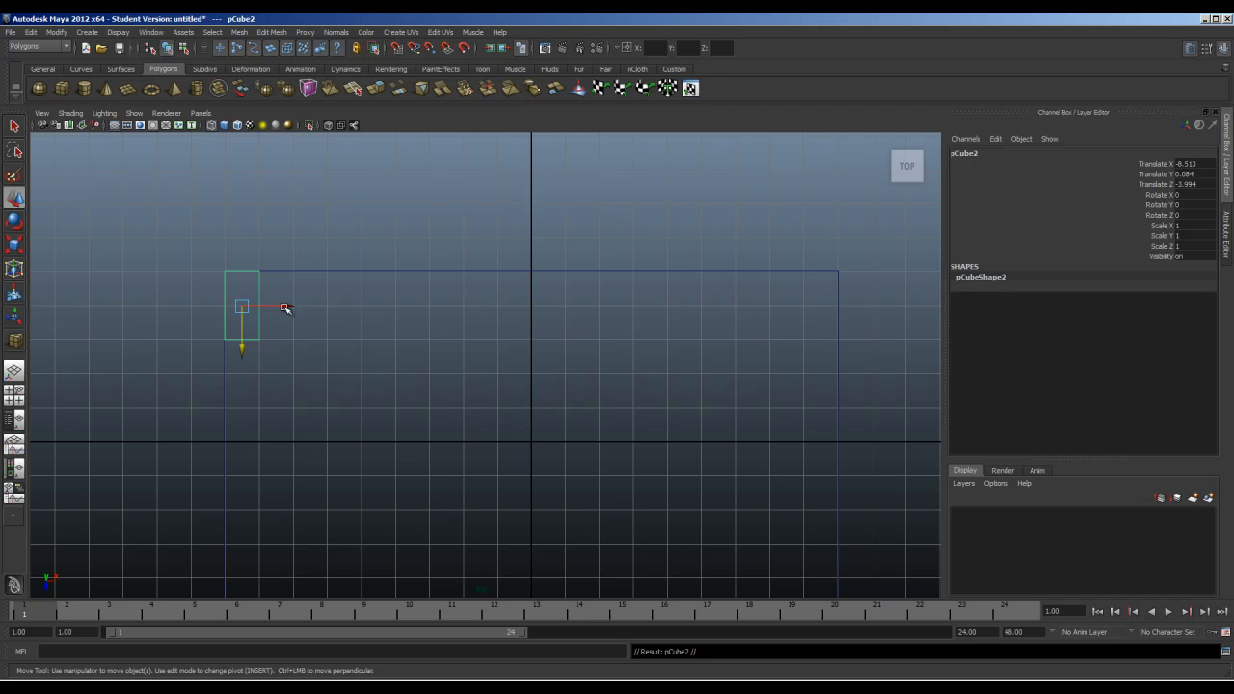
{"action": "left_click_drag", "start_coordinate": [284, 308], "coordinate": [319, 319]}
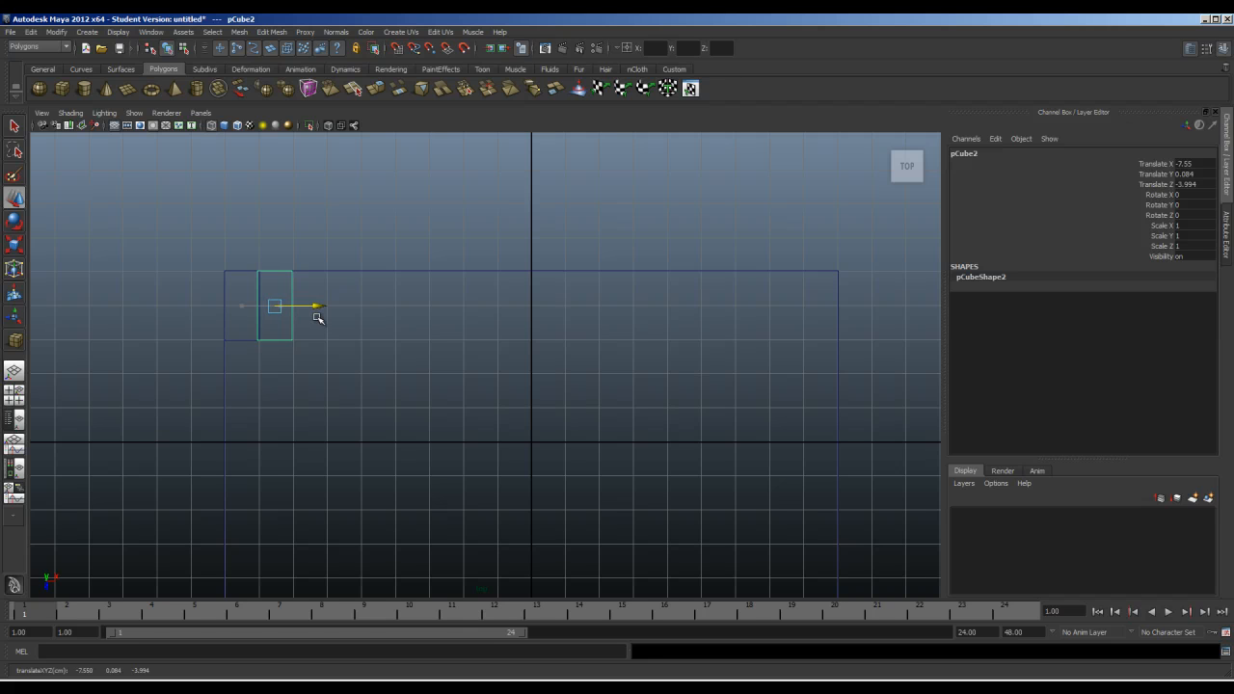
- Fine-tune the duplicated cube's position against the first cube's edge, moving it to about -7.535 in X
{"action": "right_click_drag", "start_coordinate": [345, 348], "coordinate": [556, 399], "text": "alt"}
{"action": "middle_click_drag", "start_coordinate": [323, 308], "coordinate": [495, 298], "text": "alt"}
{"action": "right_click_drag", "start_coordinate": [364, 297], "coordinate": [670, 375], "text": "alt"}
{"action": "middle_click_drag", "start_coordinate": [352, 275], "coordinate": [388, 372], "text": "alt"}
{"action": "scroll", "coordinate": [353, 352], "scroll_direction": "down", "scroll_amount": 3}
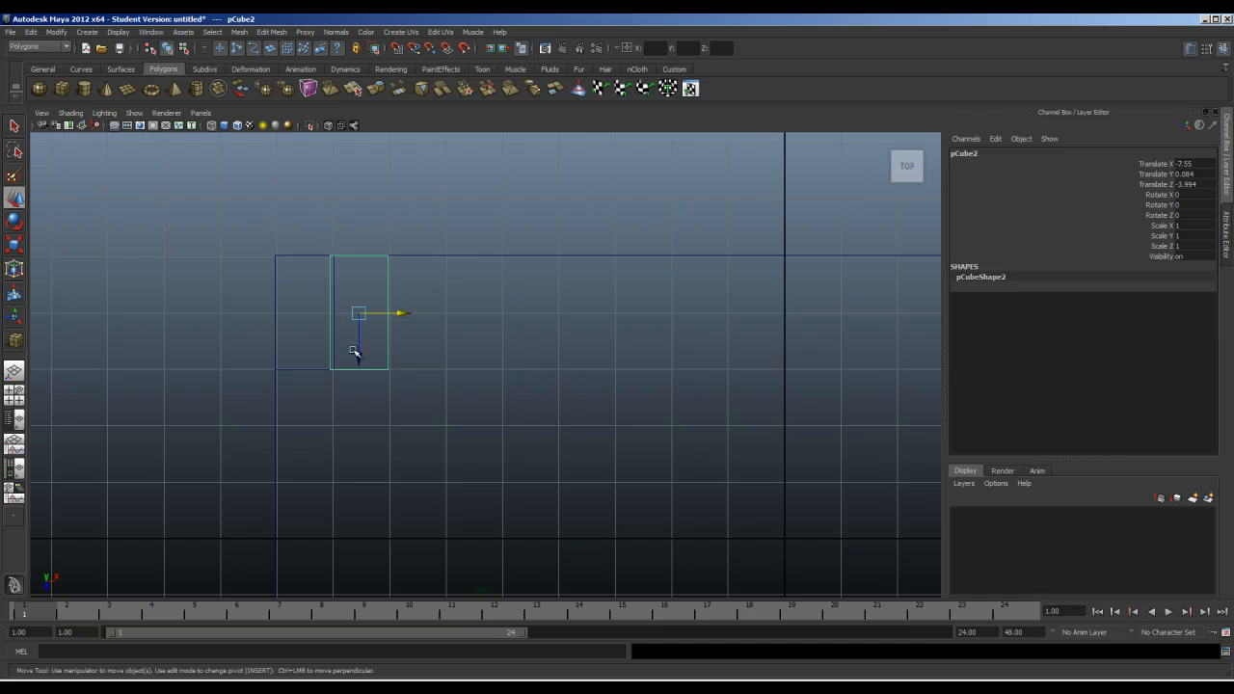
{"action": "scroll", "coordinate": [327, 332], "scroll_direction": "up", "scroll_amount": 3}
{"action": "left_click_drag", "start_coordinate": [334, 288], "coordinate": [335, 289]}
- Repeat the duplicate with its transform along the plane's upper edge until the row holds 18 cubes, and clear the selection
{"action": "right_click_drag", "start_coordinate": [607, 361], "coordinate": [565, 366], "text": "alt"}
{"action": "middle_click_drag", "start_coordinate": [565, 366], "coordinate": [361, 366], "text": "alt"}
{"action": "right_click_drag", "start_coordinate": [360, 366], "coordinate": [451, 329], "text": "alt"}
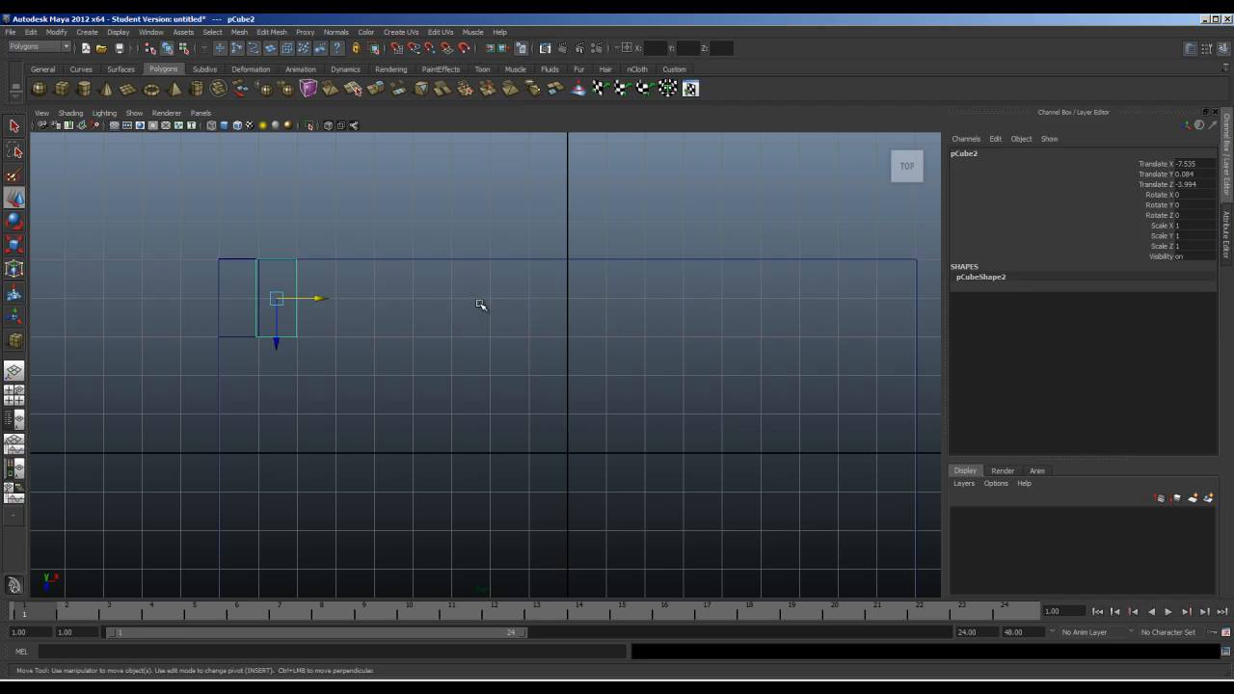
{"action": "key", "text": "shift+d"}
{"action": "key", "text": "shift+d"}
{"action": "key", "text": "shift+d"}
{"action": "key", "text": "shift+d"}
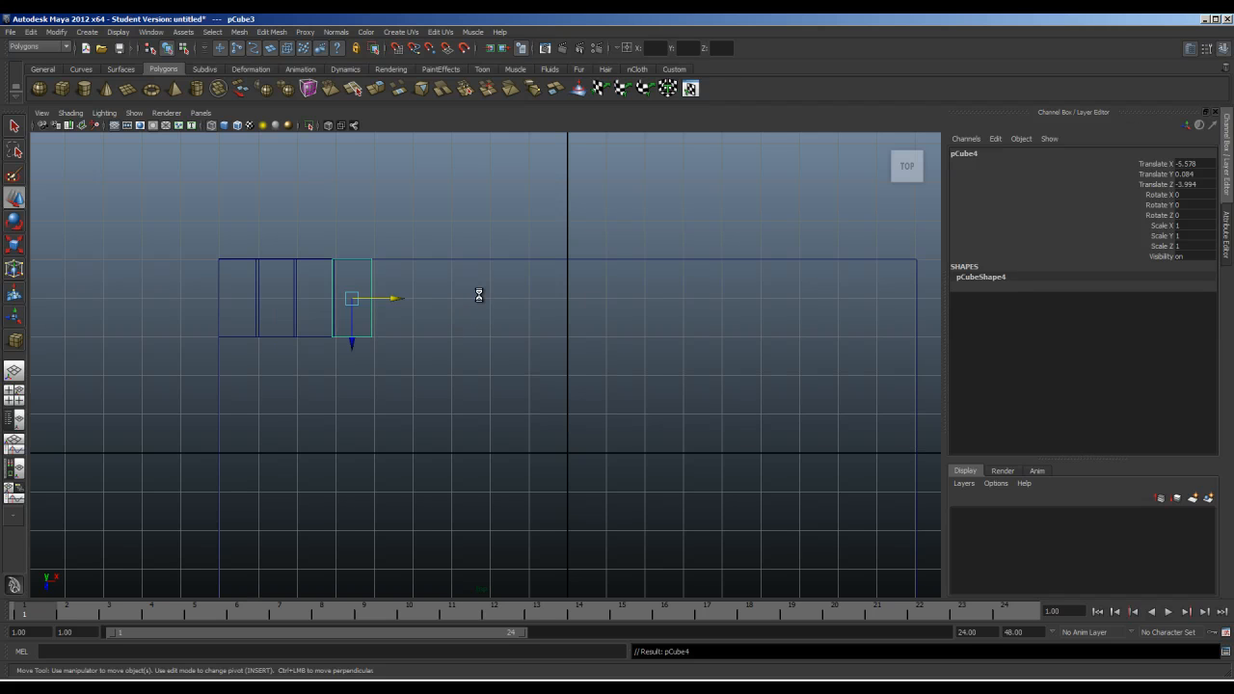
{"action": "key", "text": "shift+d"}
{"action": "key", "text": "shift+d"}
{"action": "key", "text": "shift+d"}
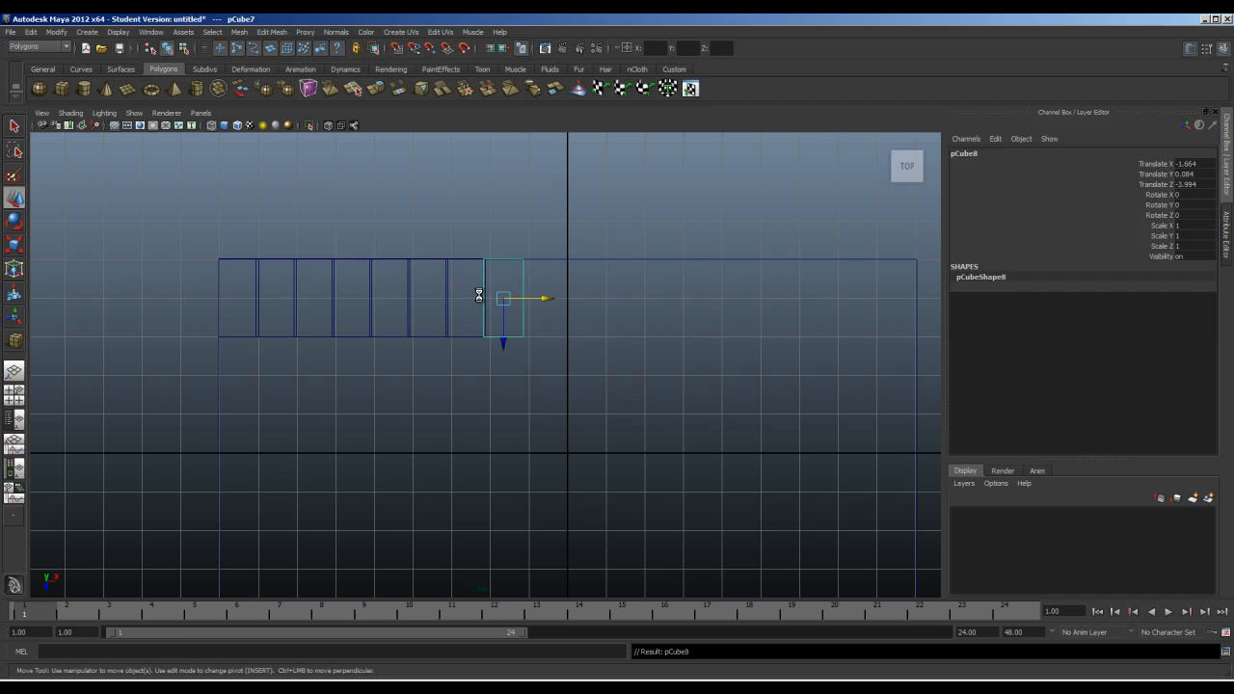
{"action": "key", "text": "shift+d"}
{"action": "right_click_drag", "start_coordinate": [750, 361], "coordinate": [740, 341], "text": "alt"}
{"action": "middle_click_drag", "start_coordinate": [740, 341], "coordinate": [638, 336], "text": "alt"}
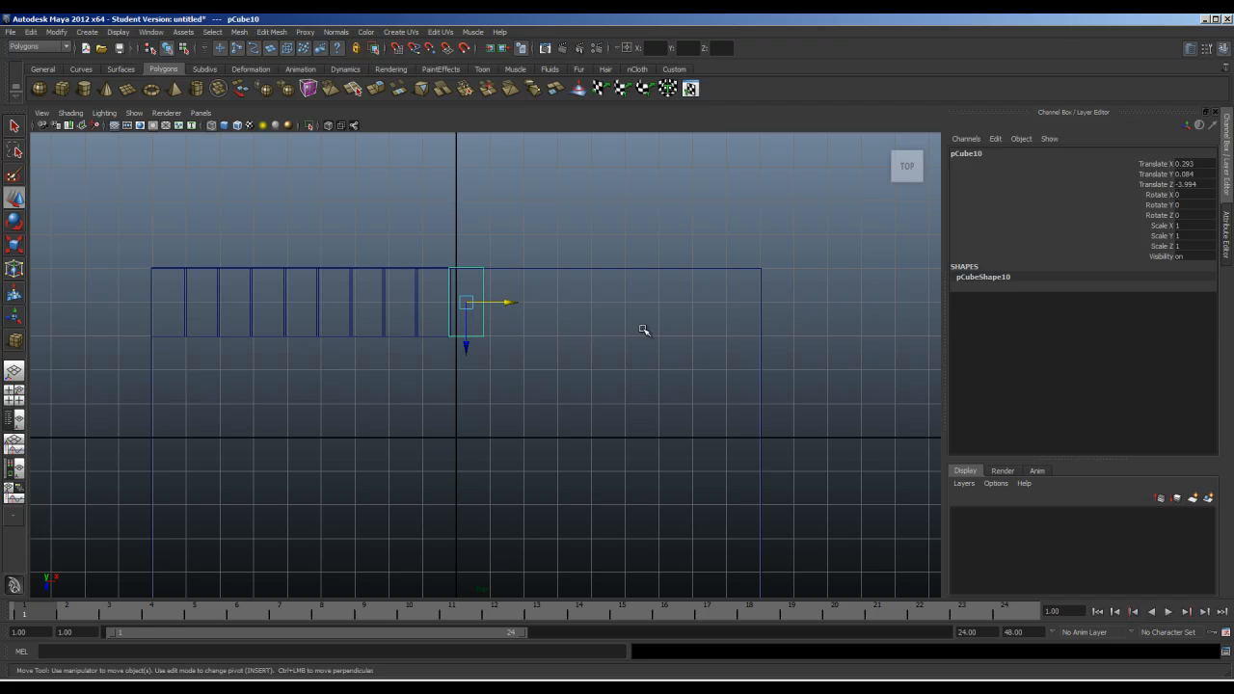
{"action": "key", "text": "shift+d"}
{"action": "key", "text": "shift+d"}
{"action": "key", "text": "shift+d"}
{"action": "key", "text": "shift+d"}
{"action": "key", "text": "shift+d"}
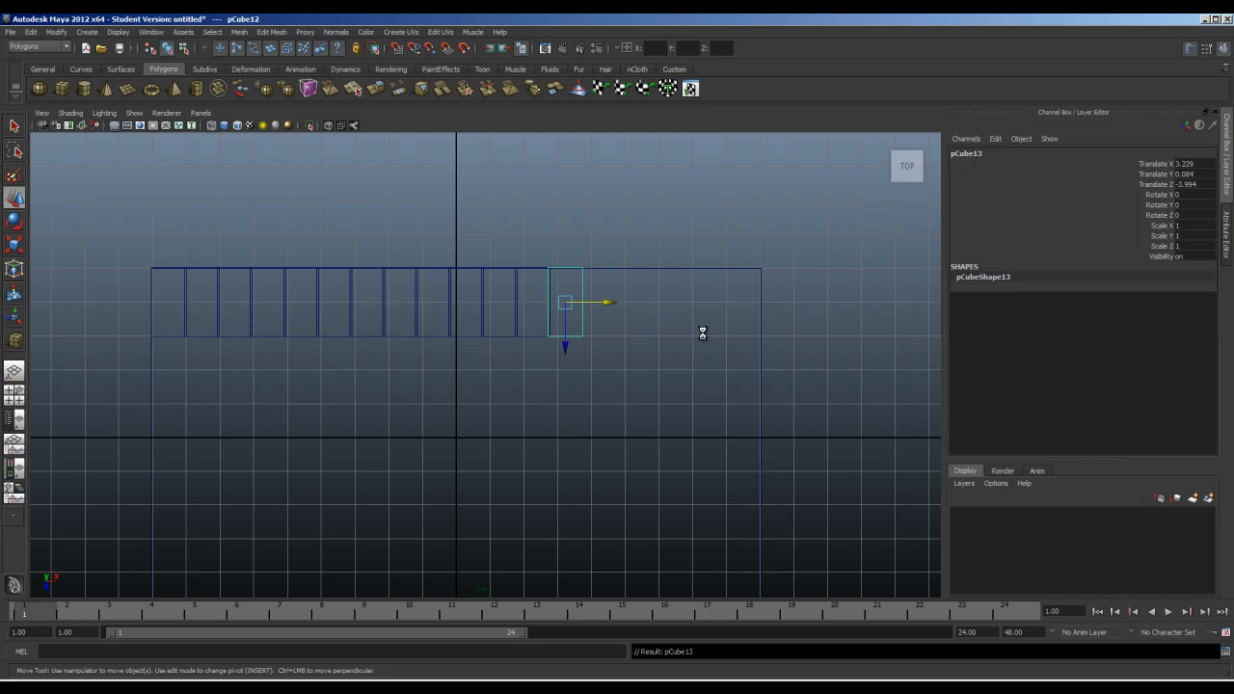
{"action": "key", "text": "shift+d"}
{"action": "key", "text": "shift+d"}
{"action": "key", "text": "shift+d"}
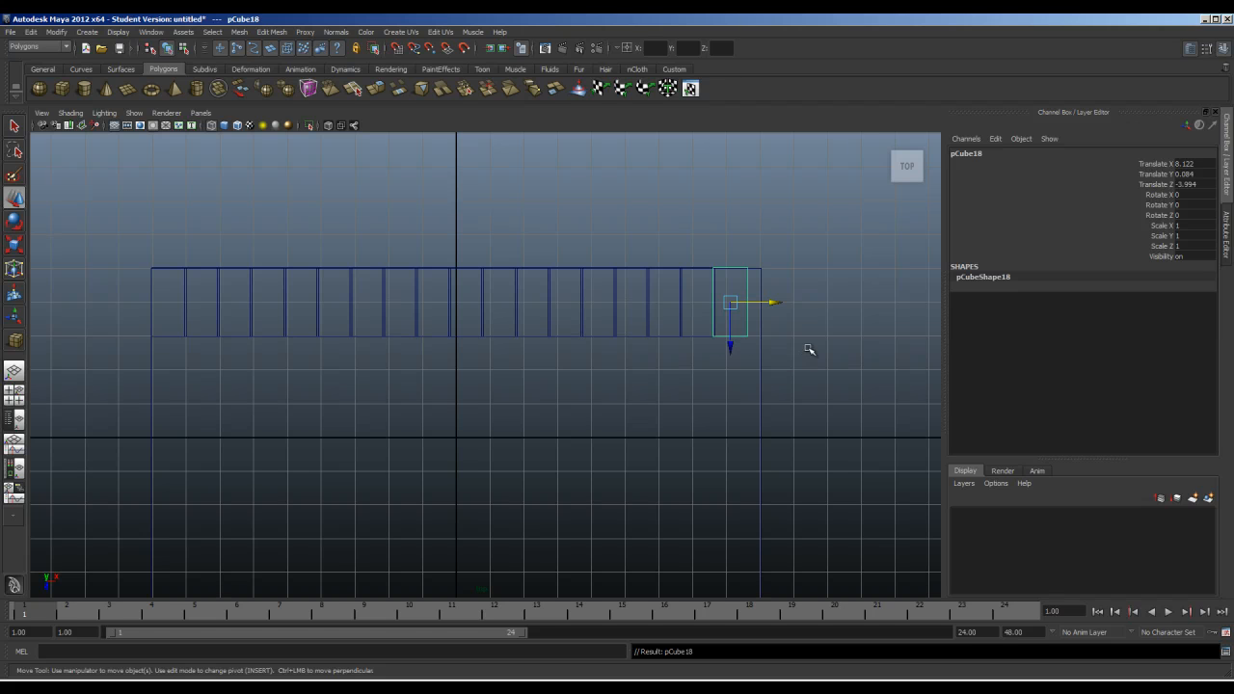
{"action": "left_click", "coordinate": [811, 349]}
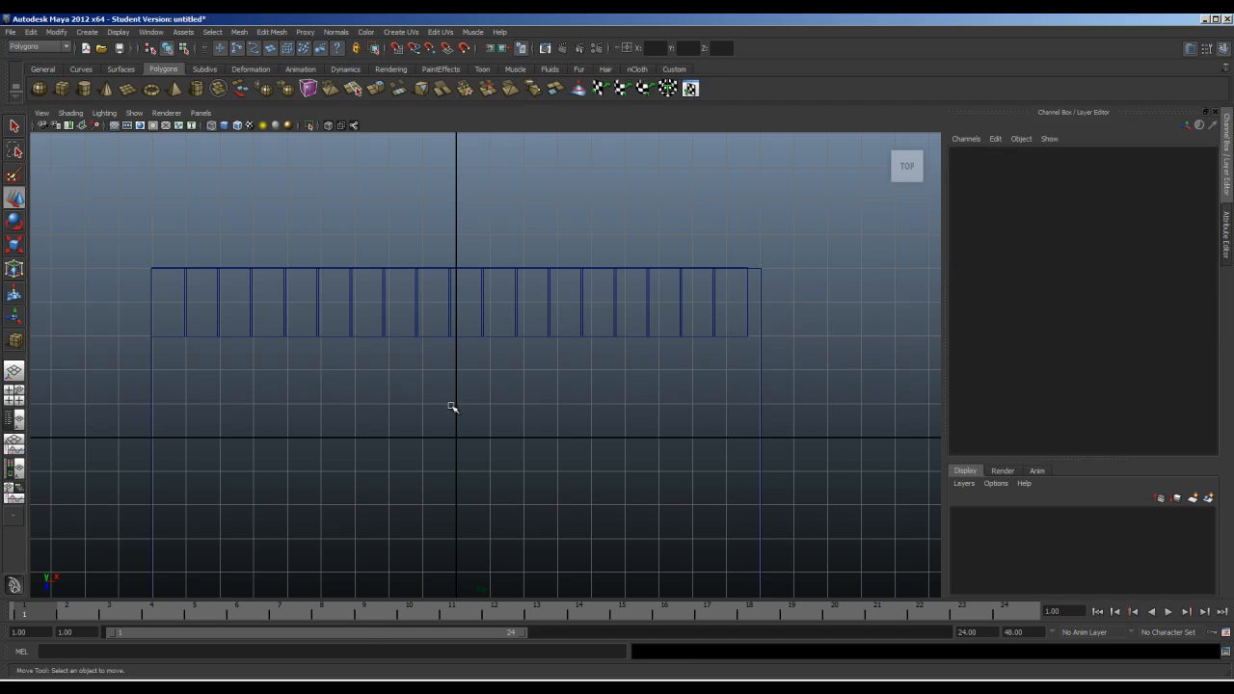
- Duplicate the whole row of 18 cubes and move the copy along Z to about -2.008, directly below the first row
{"action": "left_click_drag", "start_coordinate": [166, 374], "coordinate": [738, 314]}
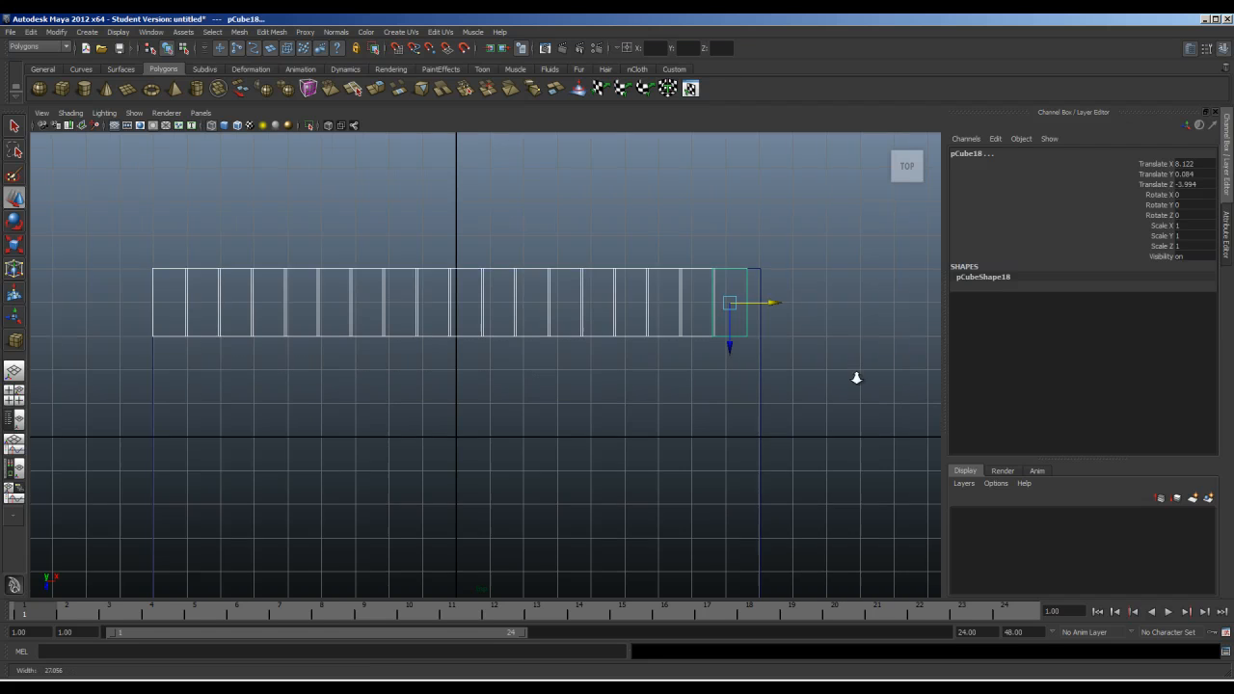
{"action": "right_click_drag", "start_coordinate": [857, 377], "coordinate": [666, 408], "text": "alt"}
{"action": "middle_click_drag", "start_coordinate": [666, 408], "coordinate": [675, 333], "text": "alt"}
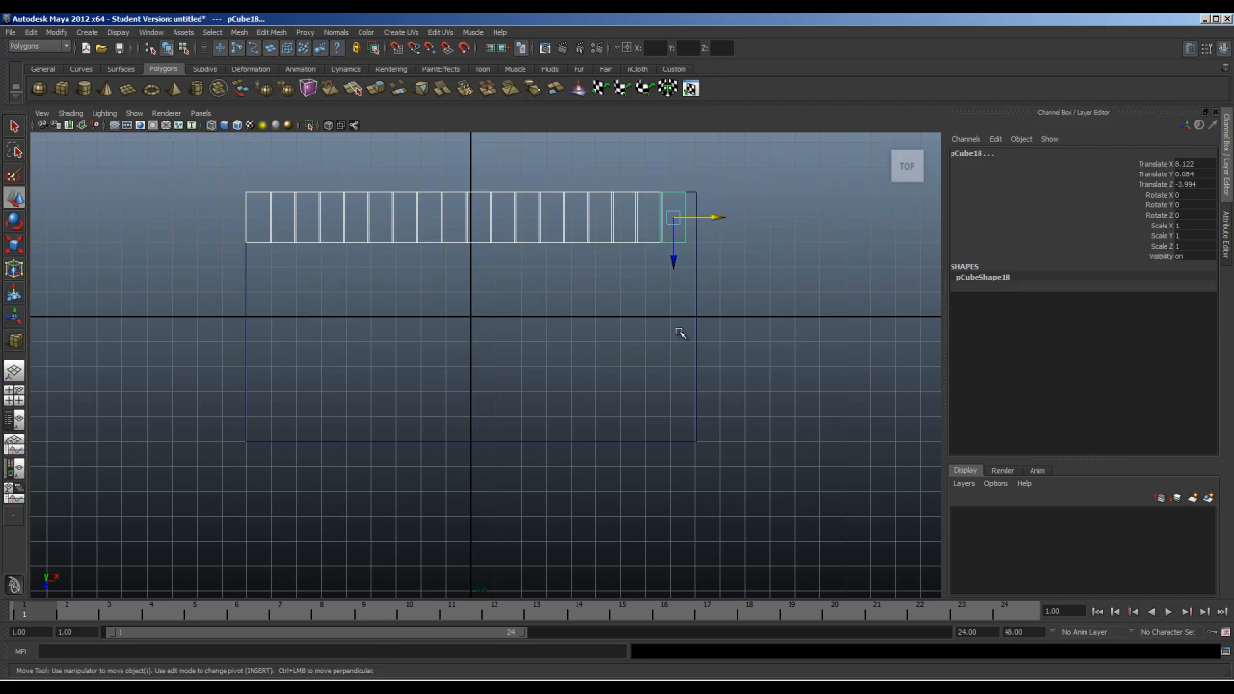
{"action": "key", "text": "ctrl+d"}
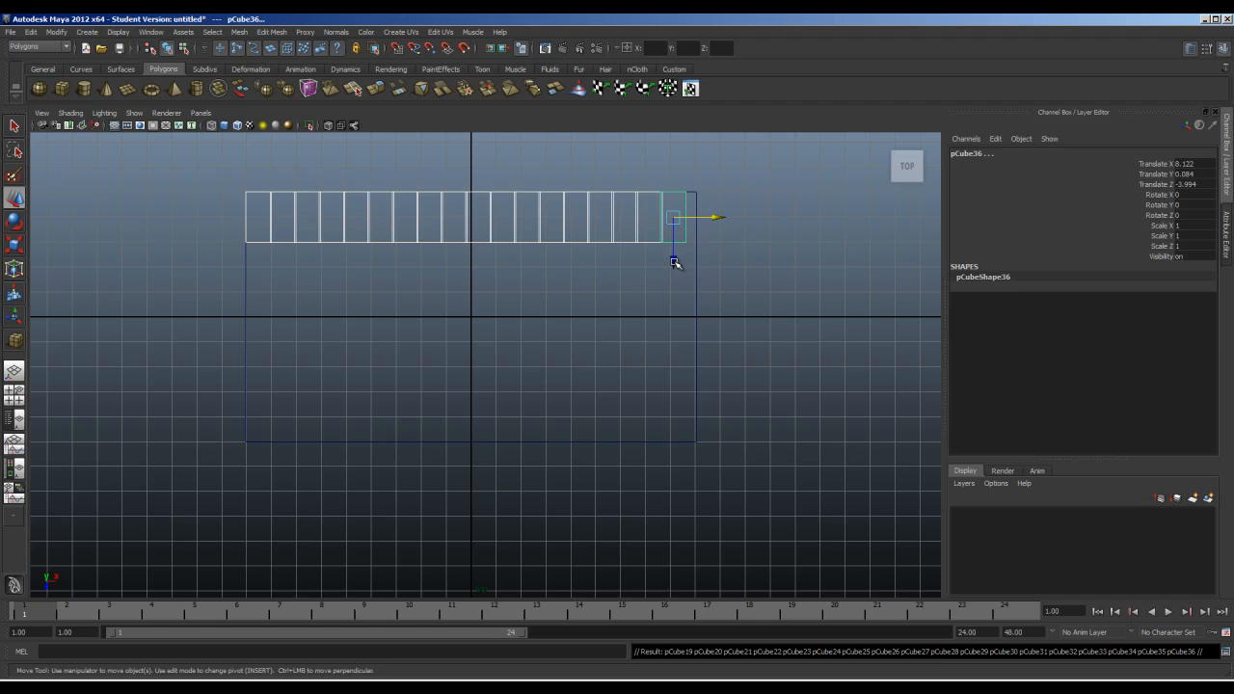
{"action": "left_click_drag", "start_coordinate": [676, 261], "coordinate": [678, 311]}
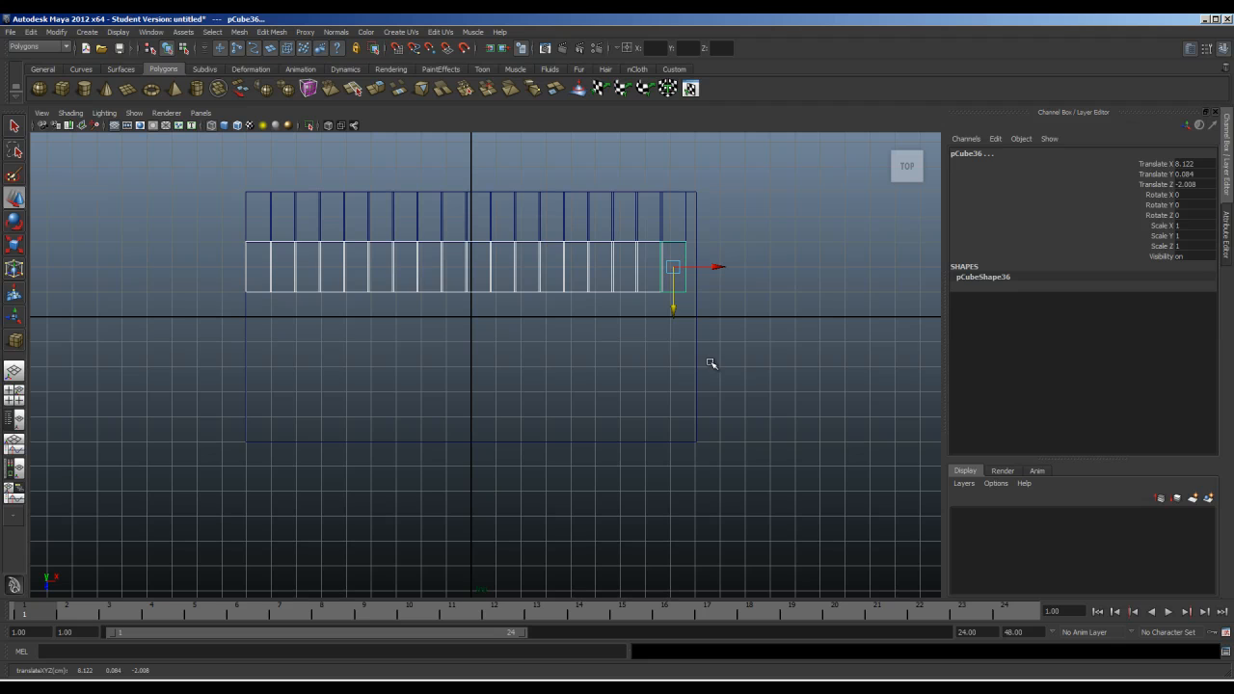
- Repeat the row duplicate with its transform three more times to fill the plane with five rows, and clear the selection
{"action": "key", "text": "shift+d"}
{"action": "key", "text": "shift+d"}
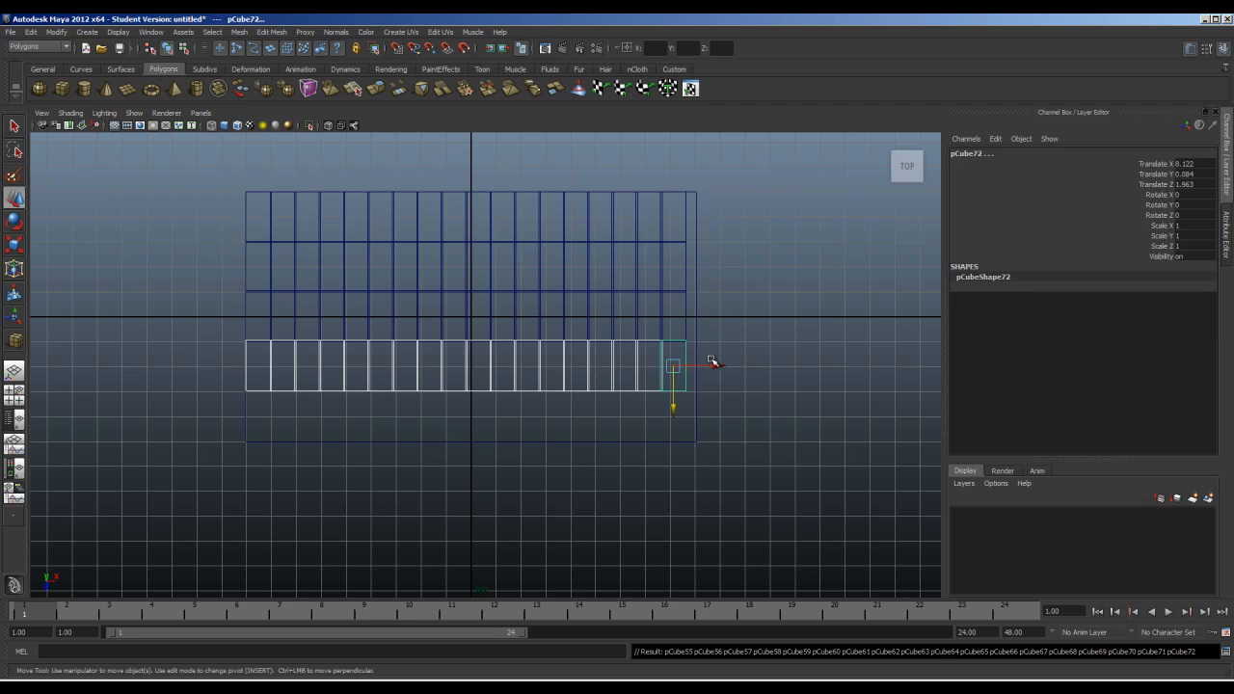
{"action": "key", "text": "shift+d"}
{"action": "left_click", "coordinate": [762, 300]}
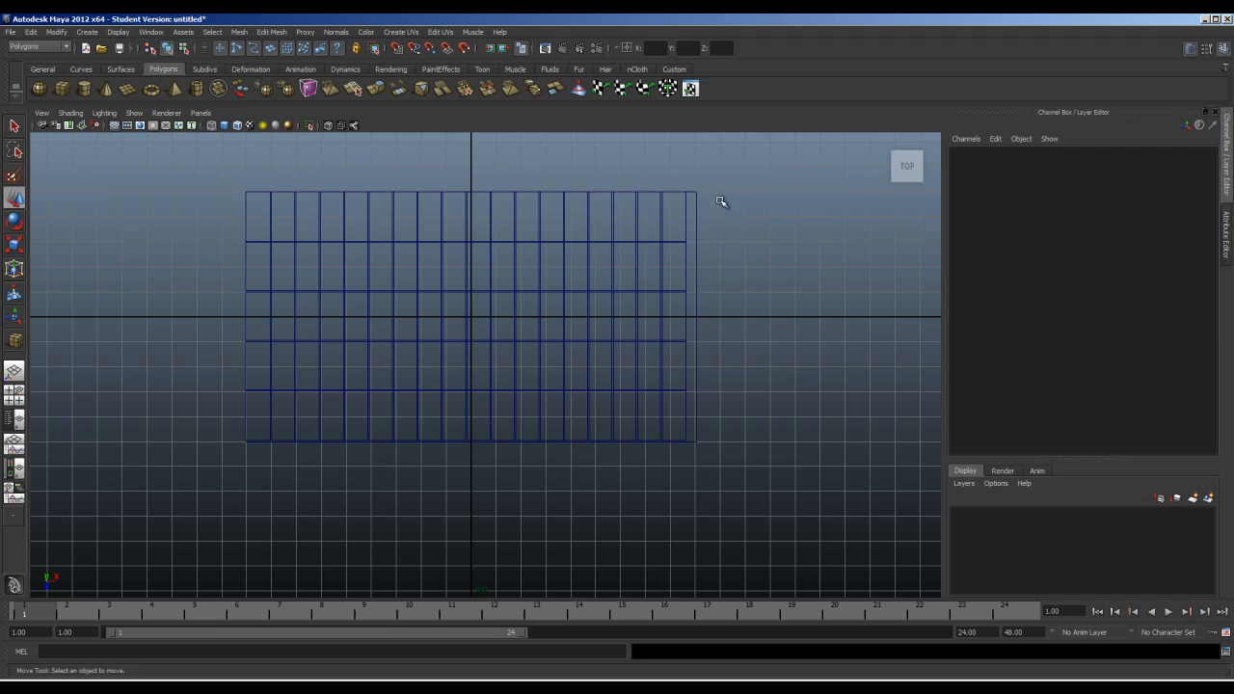
- Delete the guide plane beneath the cube rows
{"action": "left_click", "coordinate": [691, 261]}
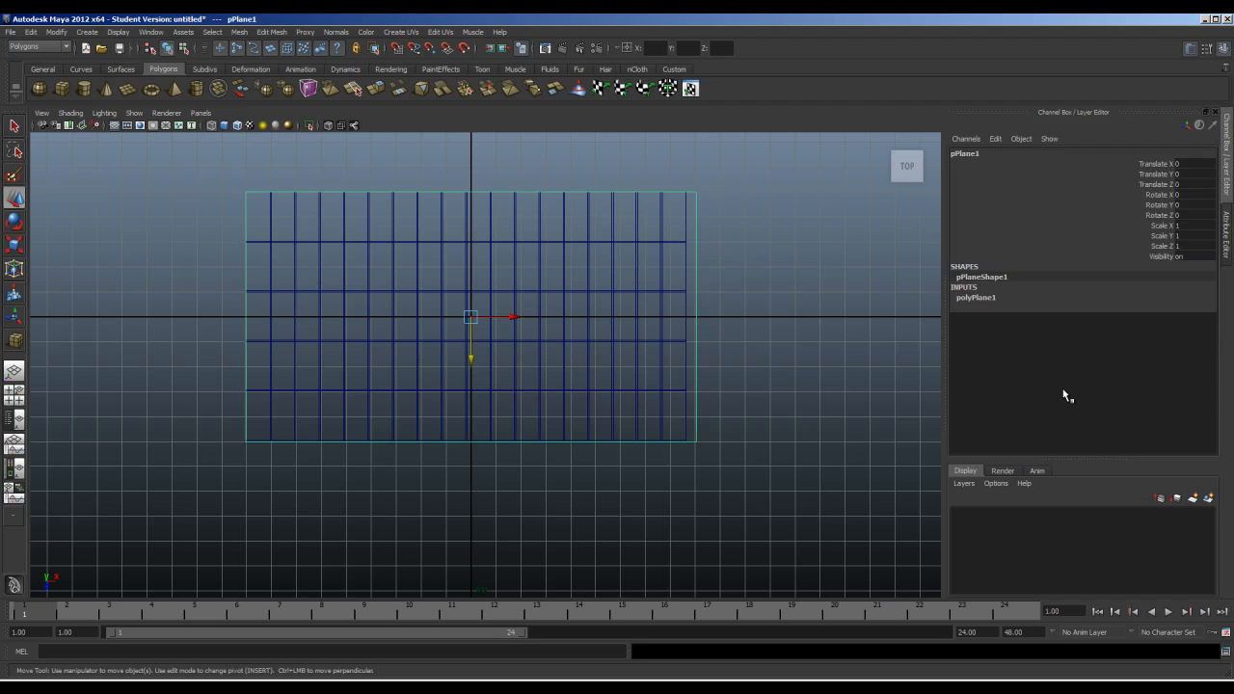
{"action": "key", "text": "Delete"}
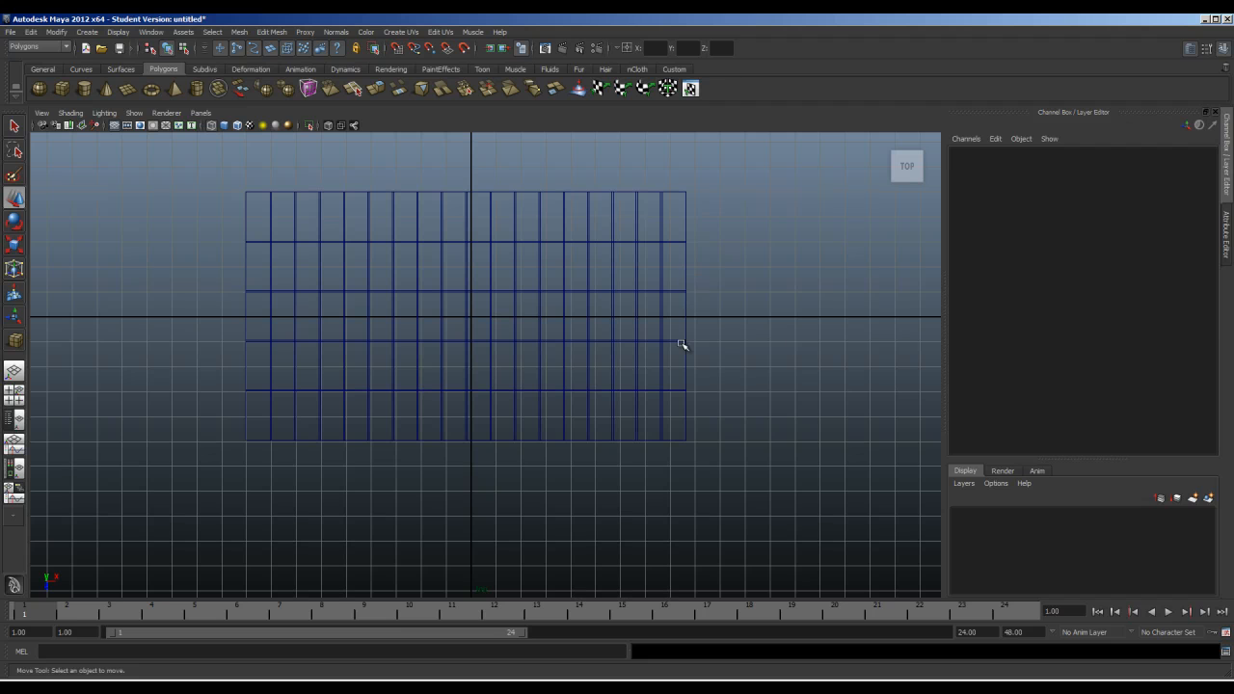
{"action": "mouse_move", "coordinate": [587, 379]}
{"action": "middle_mouse_down", "text": "alt"}
{"action": "mouse_move", "coordinate": [594, 432]}
{"action": "mouse_move", "coordinate": [584, 389]}
{"action": "middle_mouse_up", "text": "alt"}
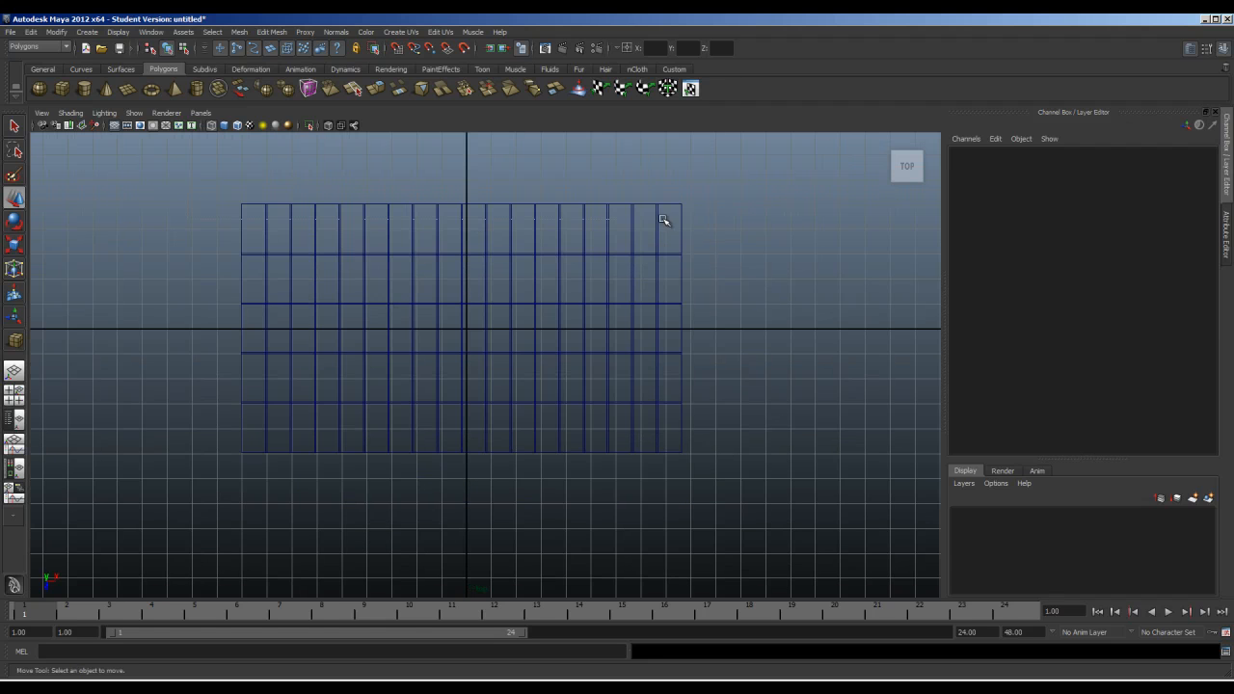
- Check the cube rows by selecting them one after another, and clear the selection
{"action": "left_click_drag", "start_coordinate": [728, 230], "coordinate": [735, 237]}
{"action": "left_click_drag", "start_coordinate": [219, 285], "coordinate": [801, 283]}
{"action": "left_click_drag", "start_coordinate": [219, 334], "coordinate": [739, 330]}
{"action": "left_click_drag", "start_coordinate": [224, 379], "coordinate": [771, 376]}
{"action": "left_click_drag", "start_coordinate": [207, 425], "coordinate": [804, 449]}
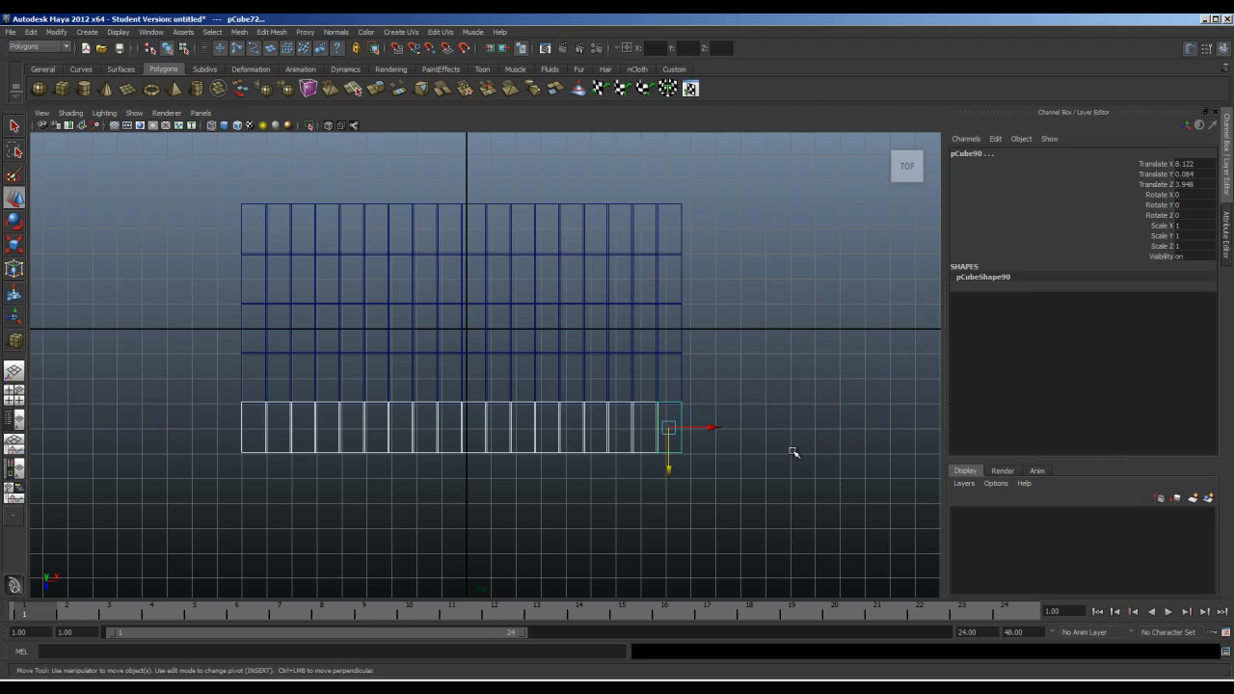
{"action": "left_click", "coordinate": [785, 476]}
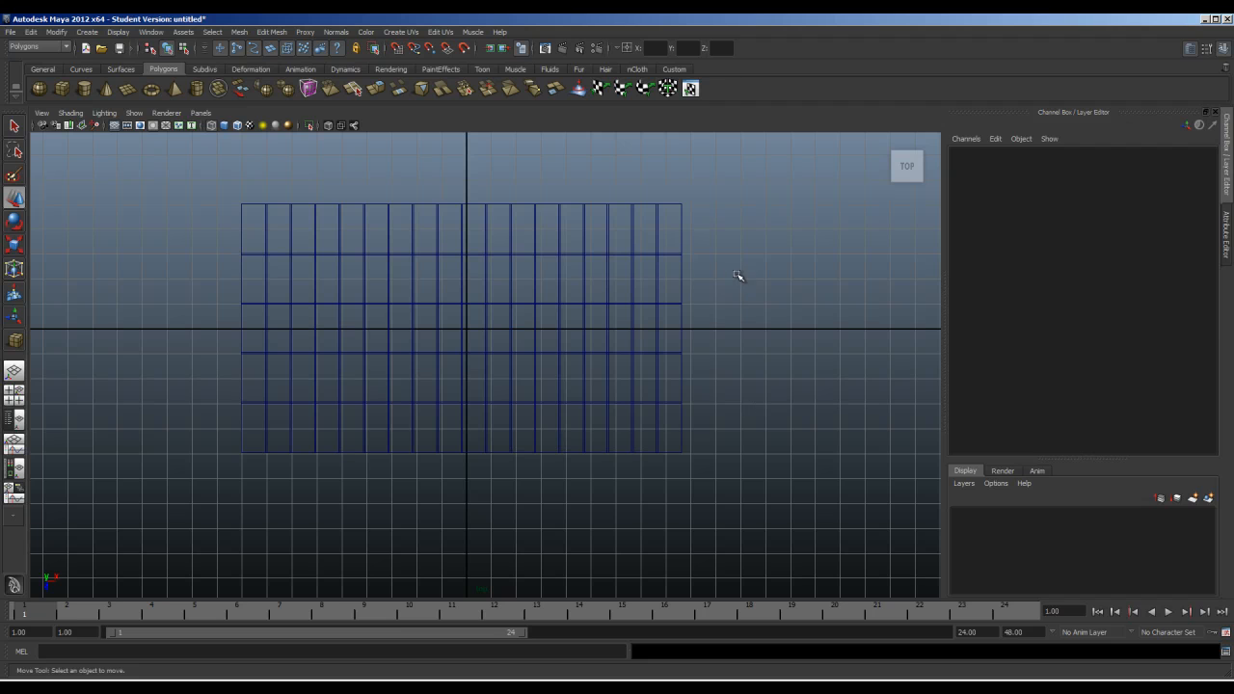
- Save the scene as "morriss fold_scene" in Maya Binary format, accepting the student version notice
{"action": "scroll", "coordinate": [554, 302], "scroll_direction": "down", "scroll_amount": 1}
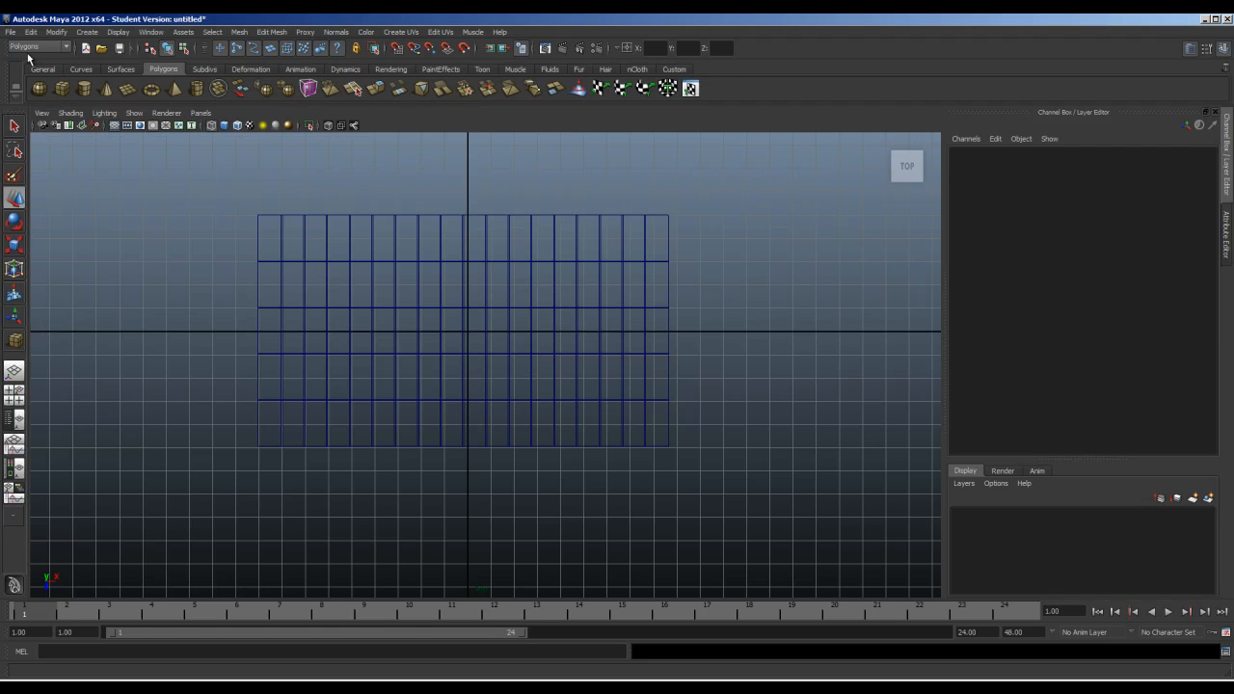
{"action": "left_click", "coordinate": [11, 32]}
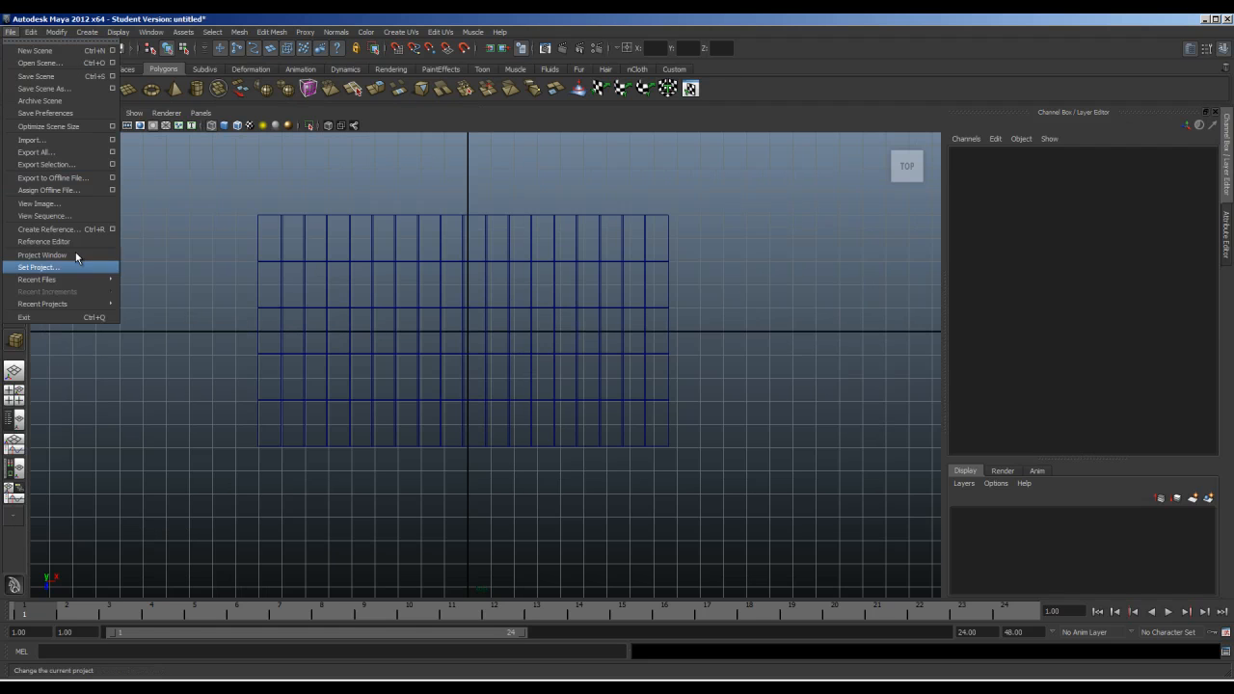
{"action": "left_click", "coordinate": [75, 79]}
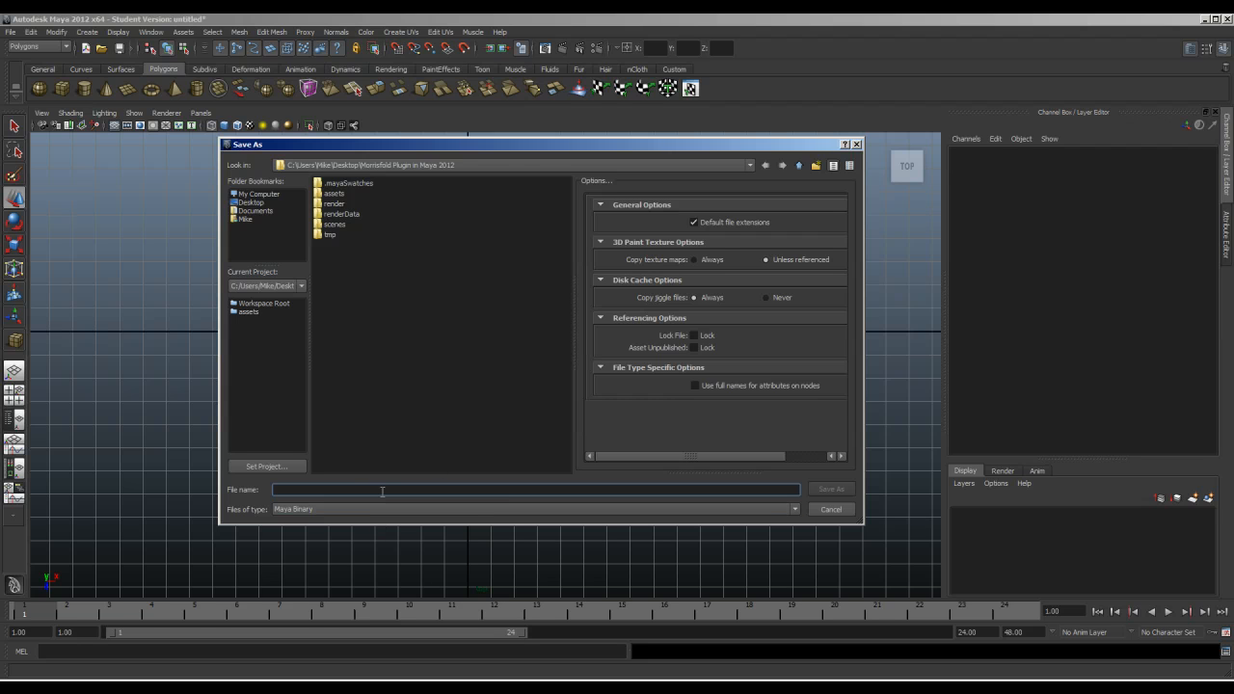
{"action": "type", "text": "morris fold_scene"}
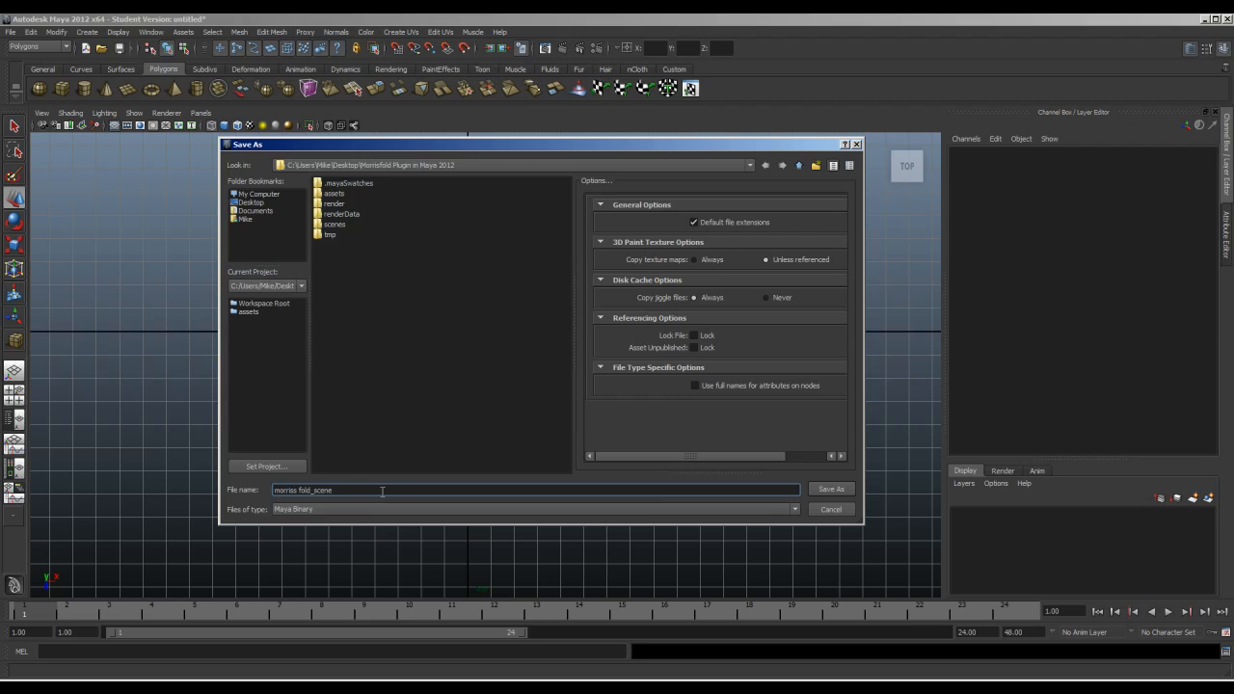
{"action": "key", "text": "Return"}
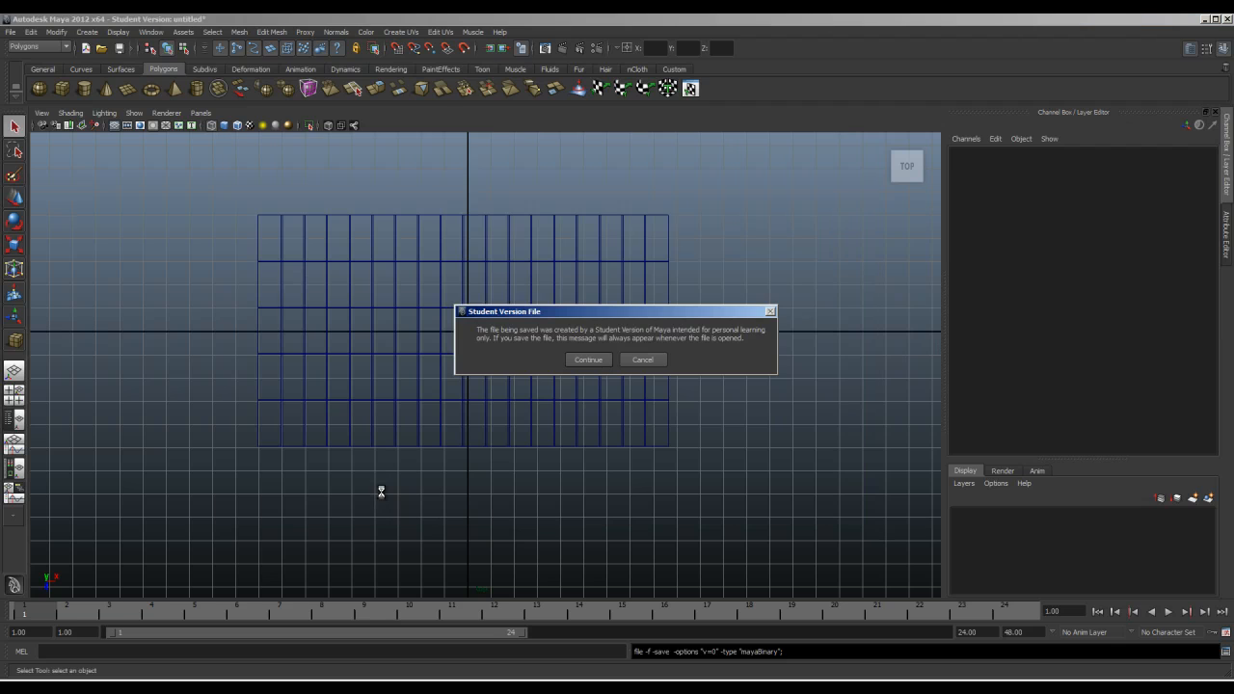
{"action": "left_click", "coordinate": [588, 360]}
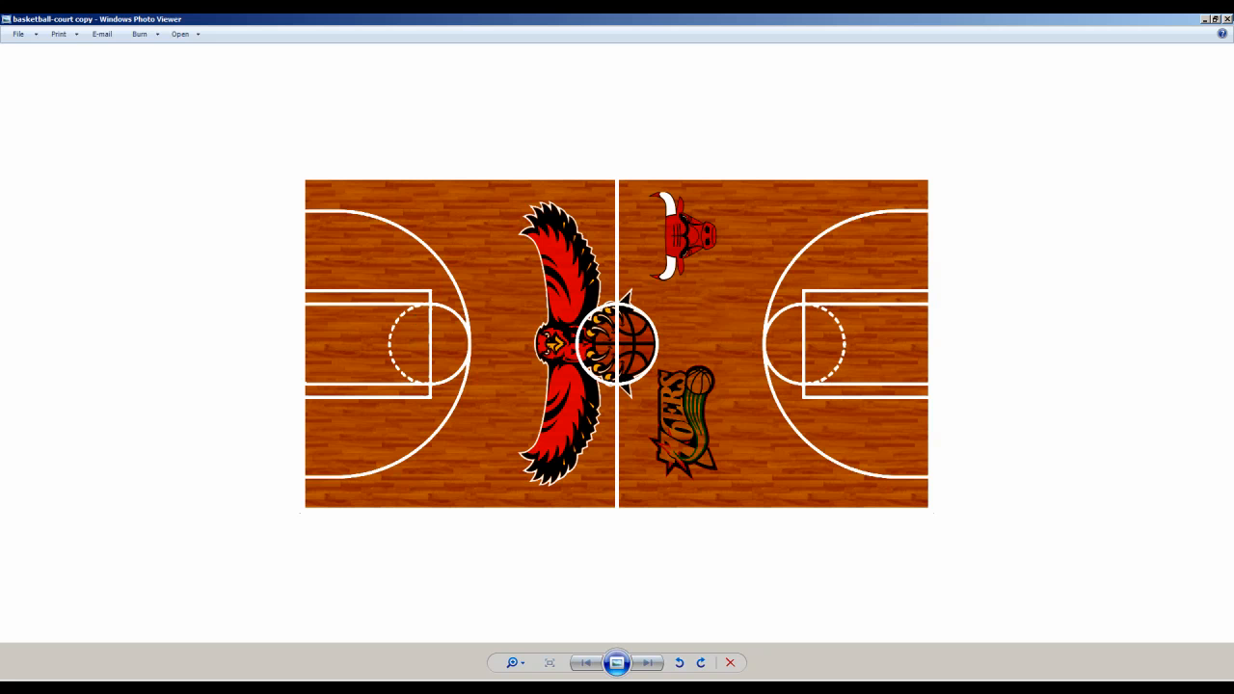
- Close the court reference image, select all the cube tiles in the perspective view and assign them a new Blinn material
{"action": "left_click", "coordinate": [1227, 20]}
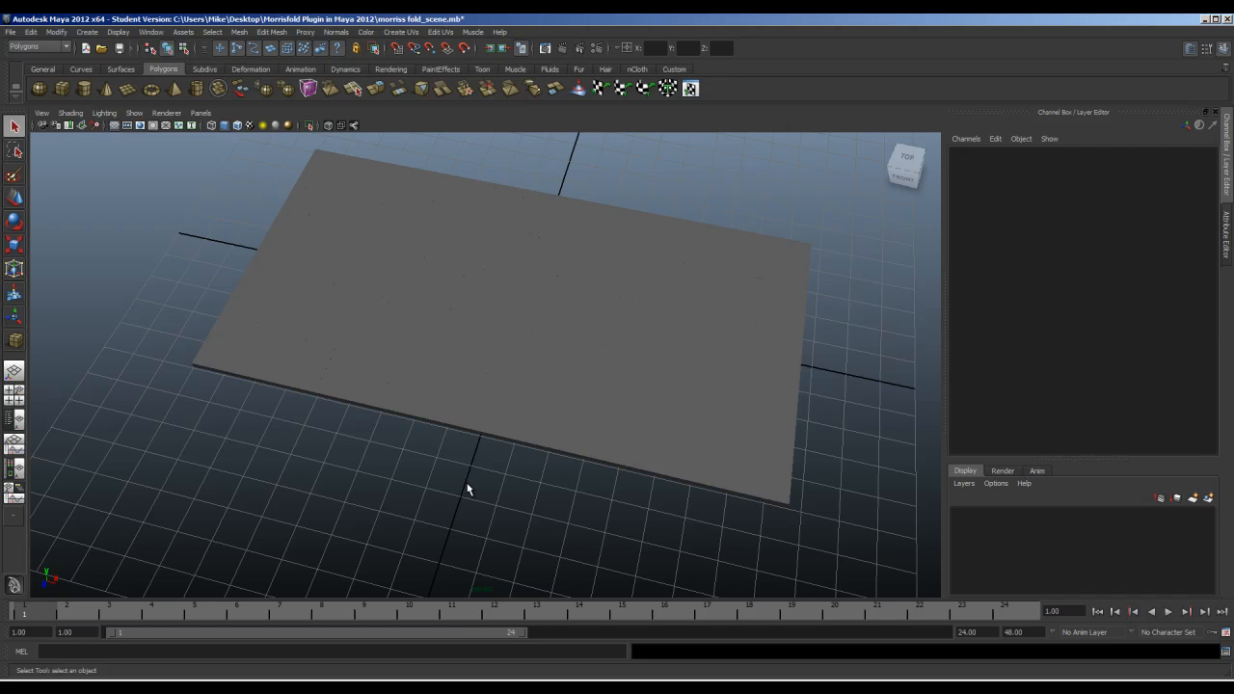
{"action": "left_click_drag", "start_coordinate": [466, 489], "coordinate": [589, 457], "text": "alt"}
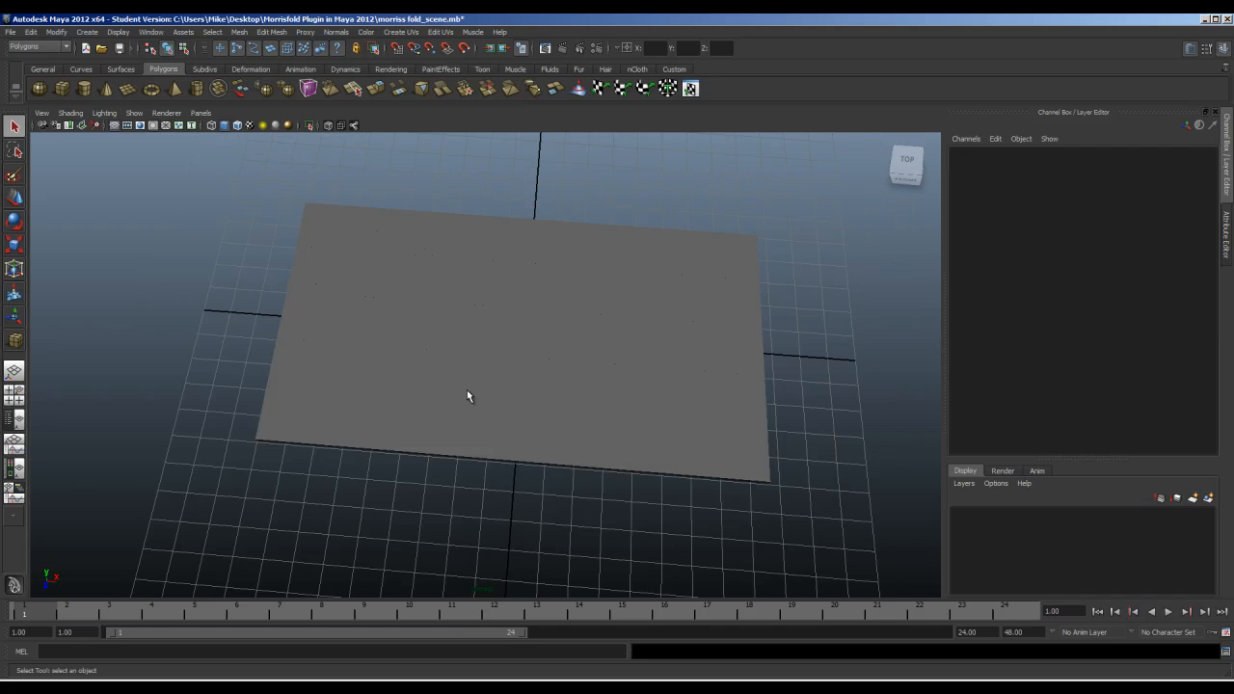
{"action": "left_click_drag", "start_coordinate": [231, 173], "coordinate": [785, 468]}
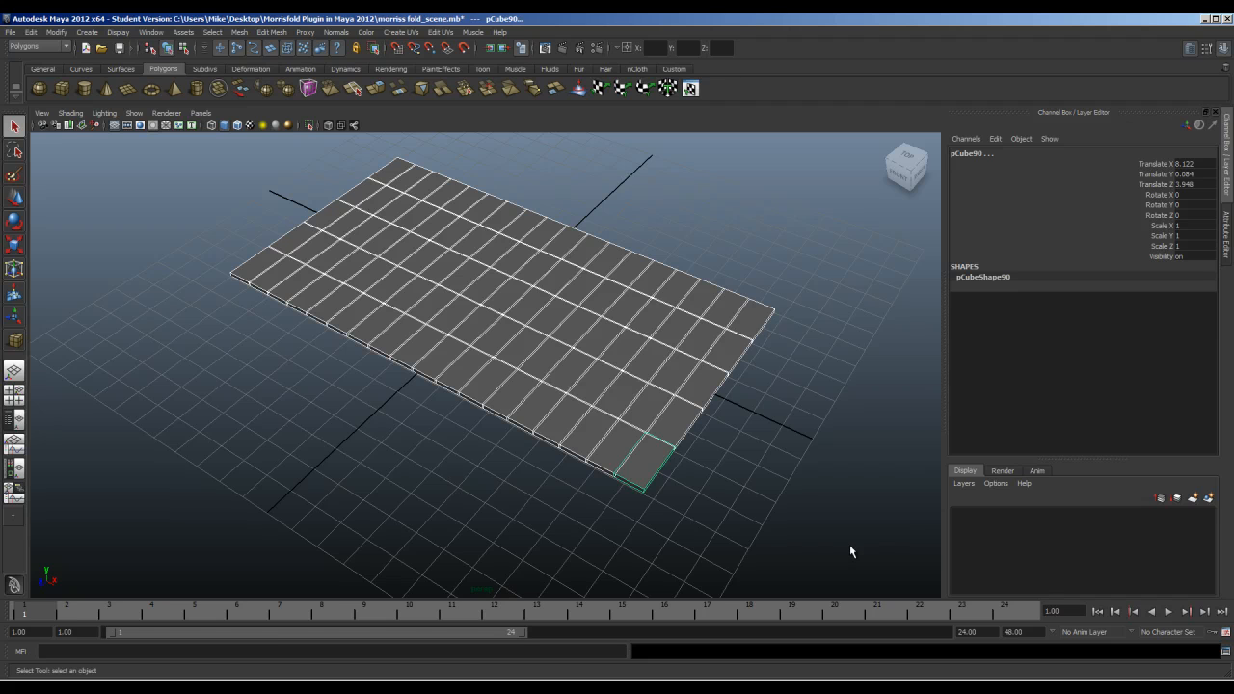
{"action": "key", "text": "ctrl+a"}
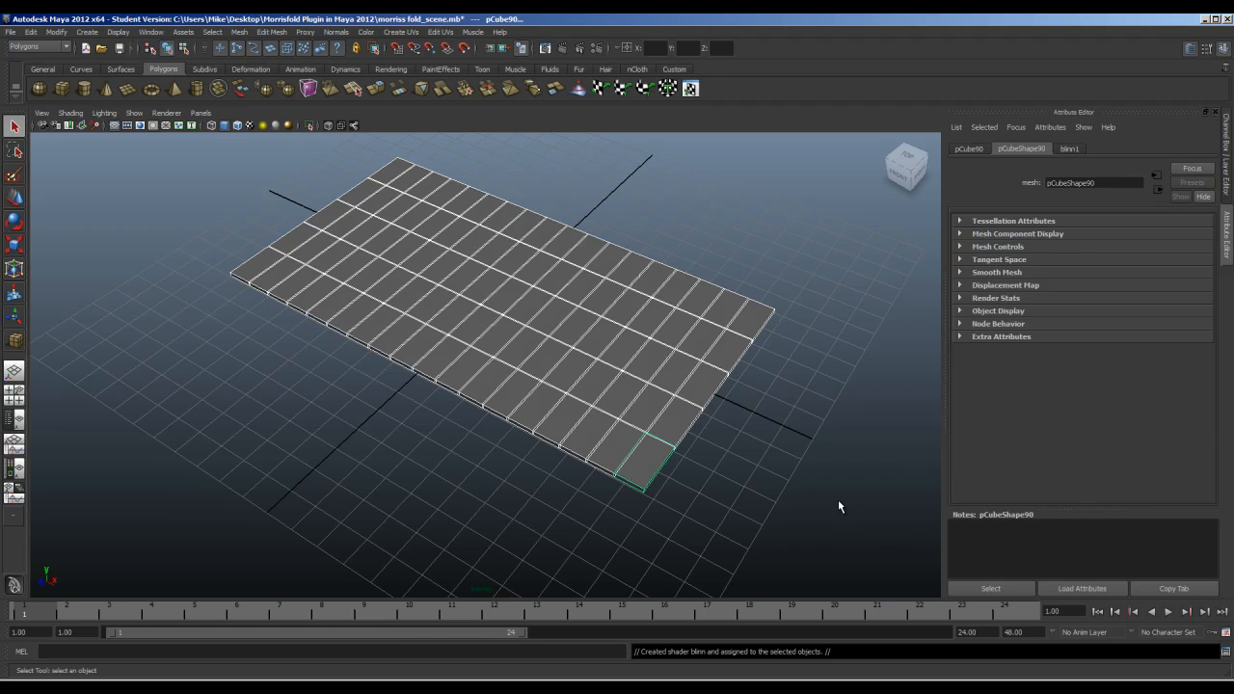
{"action": "left_click_drag", "start_coordinate": [835, 464], "coordinate": [761, 504], "text": "alt"}
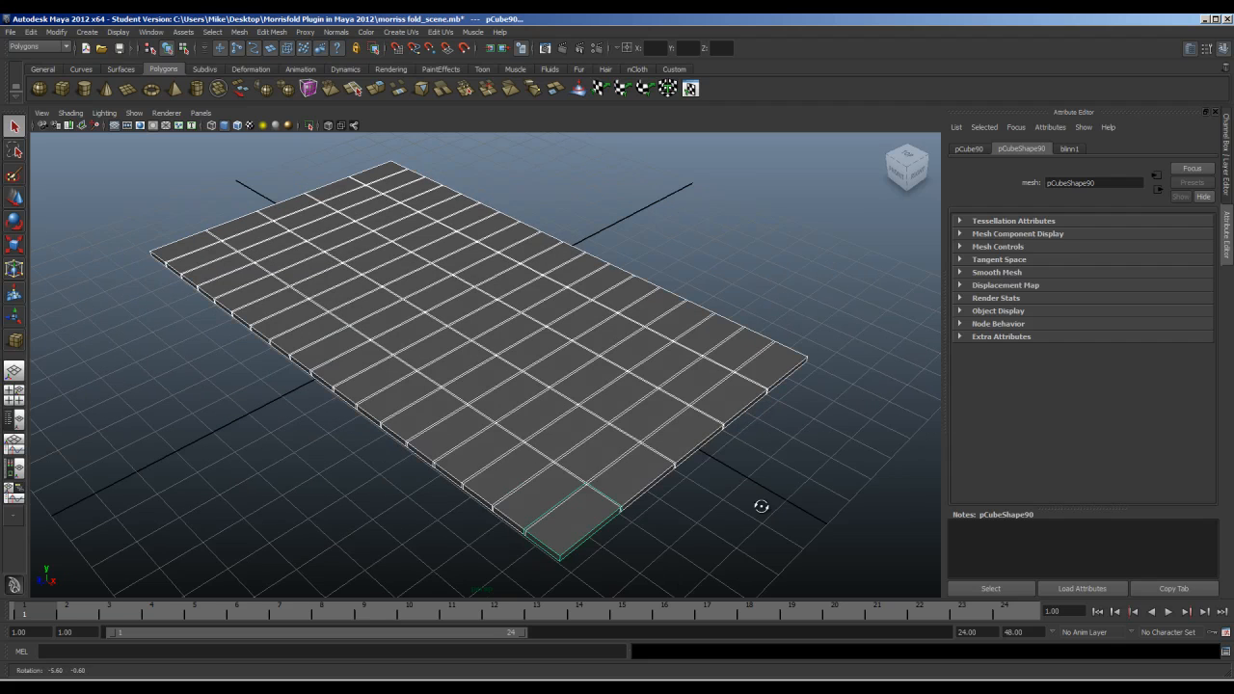
- Connect a file texture to the Blinn material's color and load basketball-court_.jpg as its image
{"action": "left_click", "coordinate": [1078, 150]}
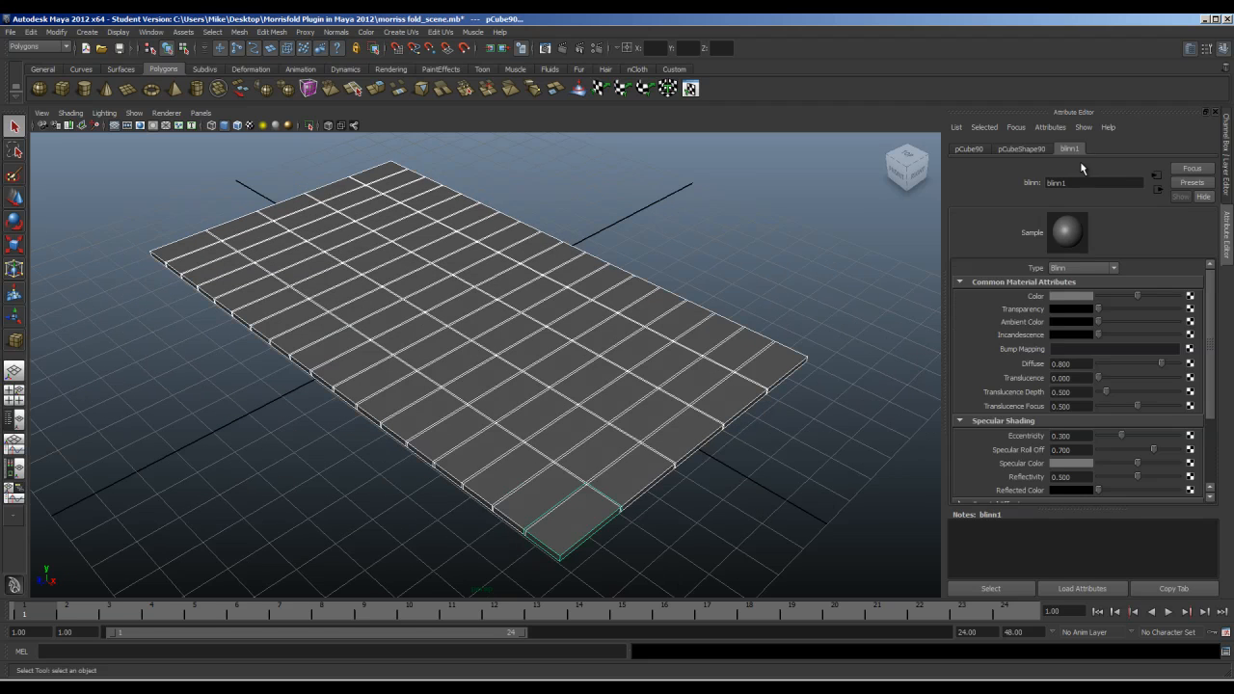
{"action": "left_click", "coordinate": [1191, 301]}
{"action": "left_click_drag", "start_coordinate": [609, 246], "coordinate": [829, 160]}
{"action": "left_click", "coordinate": [747, 264]}
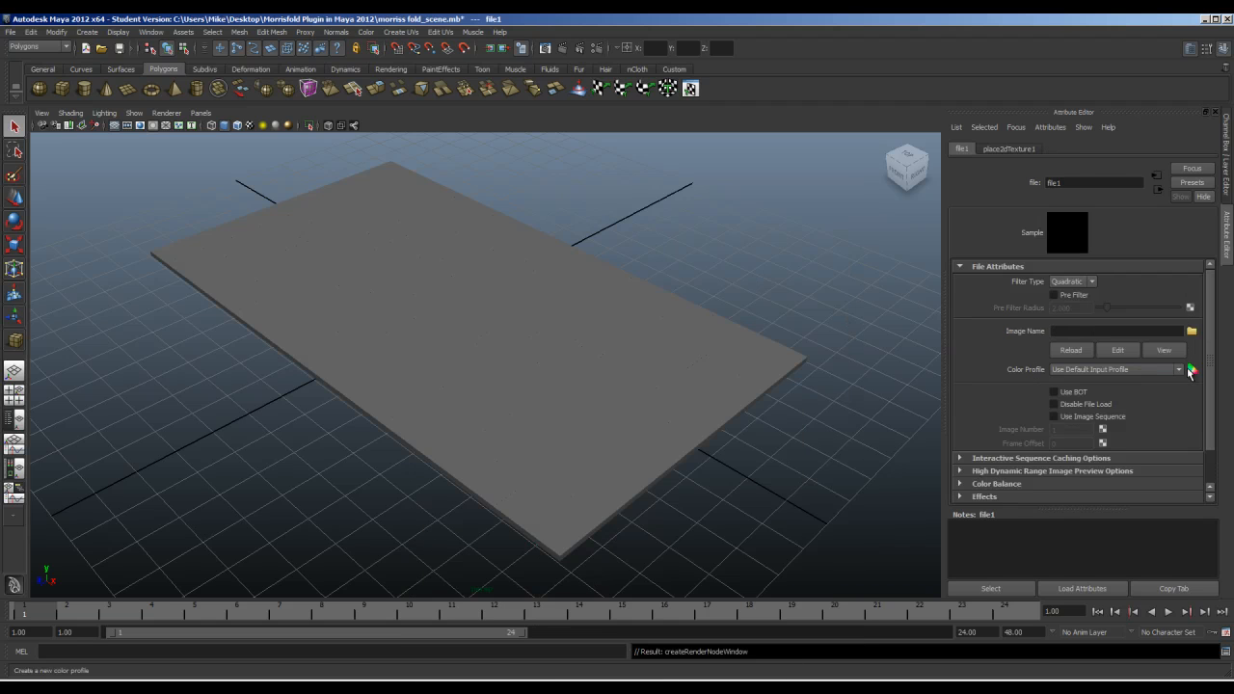
{"action": "left_click", "coordinate": [1191, 331]}
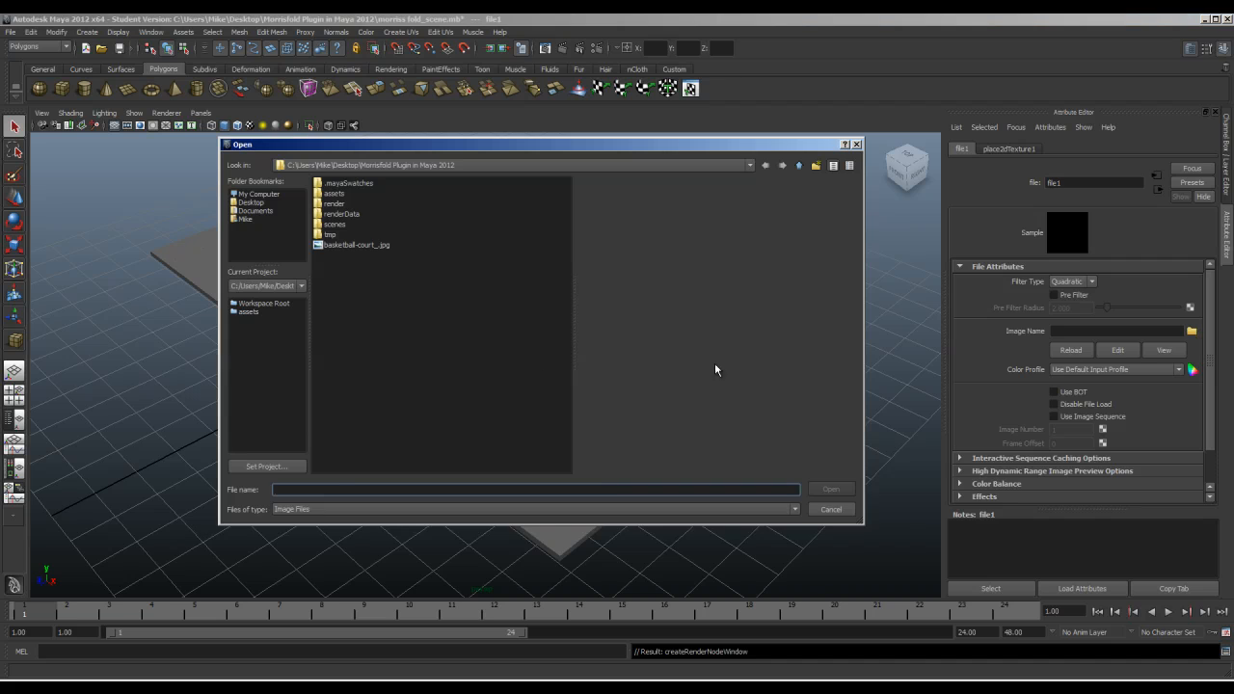
{"action": "left_click", "coordinate": [355, 247]}
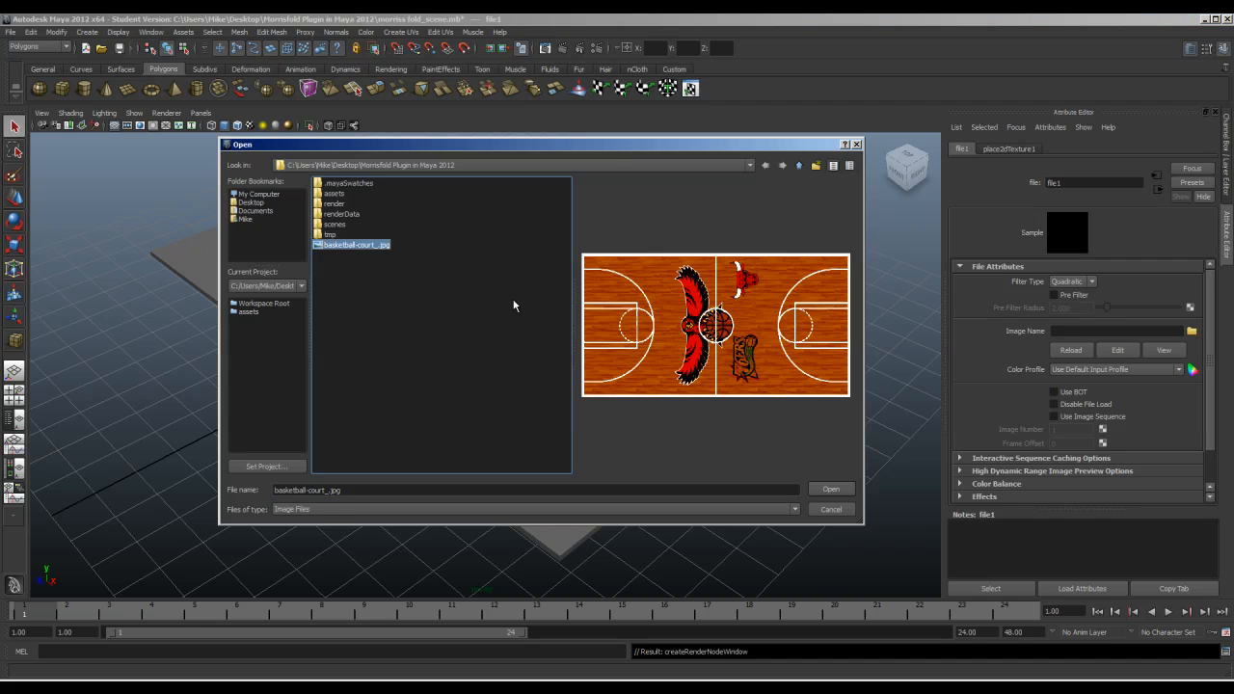
{"action": "left_click", "coordinate": [830, 490]}
- Turn on textured display in the perspective view, inspect the court image on the tiles and clear the selection
{"action": "left_click_drag", "start_coordinate": [741, 477], "coordinate": [773, 492], "text": "alt"}
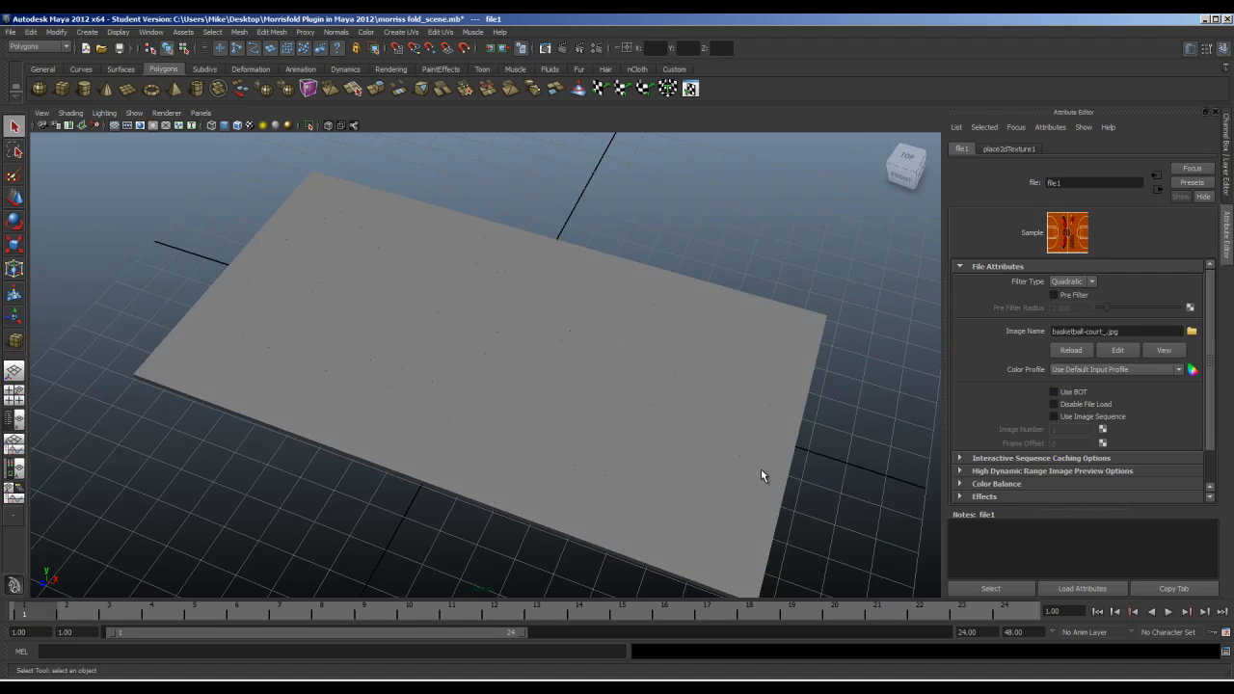
{"action": "key", "text": "6"}
{"action": "left_click_drag", "start_coordinate": [759, 465], "coordinate": [769, 253], "text": "alt"}
{"action": "left_click_drag", "start_coordinate": [768, 490], "coordinate": [746, 550], "text": "alt"}
{"action": "right_click_drag", "start_coordinate": [746, 550], "coordinate": [642, 529], "text": "alt"}
{"action": "scroll", "coordinate": [642, 529], "scroll_direction": "down", "scroll_amount": 3}
{"action": "left_click_drag", "start_coordinate": [642, 529], "coordinate": [639, 517], "text": "alt"}
{"action": "left_click", "coordinate": [252, 221]}
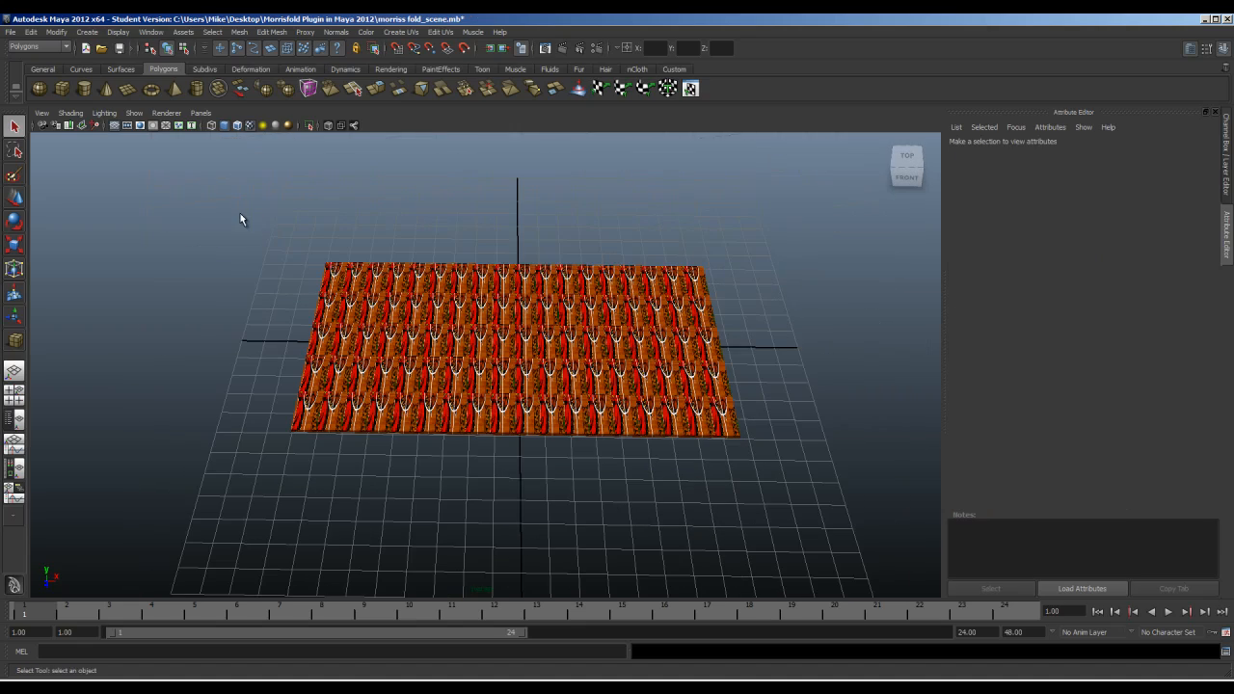
- Reselect all the textured cube tiles and open the Planar Mapping options, keeping the options window clear of the model
{"action": "left_click", "coordinate": [718, 424]}
{"action": "left_click_drag", "start_coordinate": [755, 494], "coordinate": [686, 469], "text": "alt"}
{"action": "scroll", "coordinate": [639, 484], "scroll_direction": "up", "scroll_amount": 3}
{"action": "left_click_drag", "start_coordinate": [598, 466], "coordinate": [591, 482], "text": "alt"}
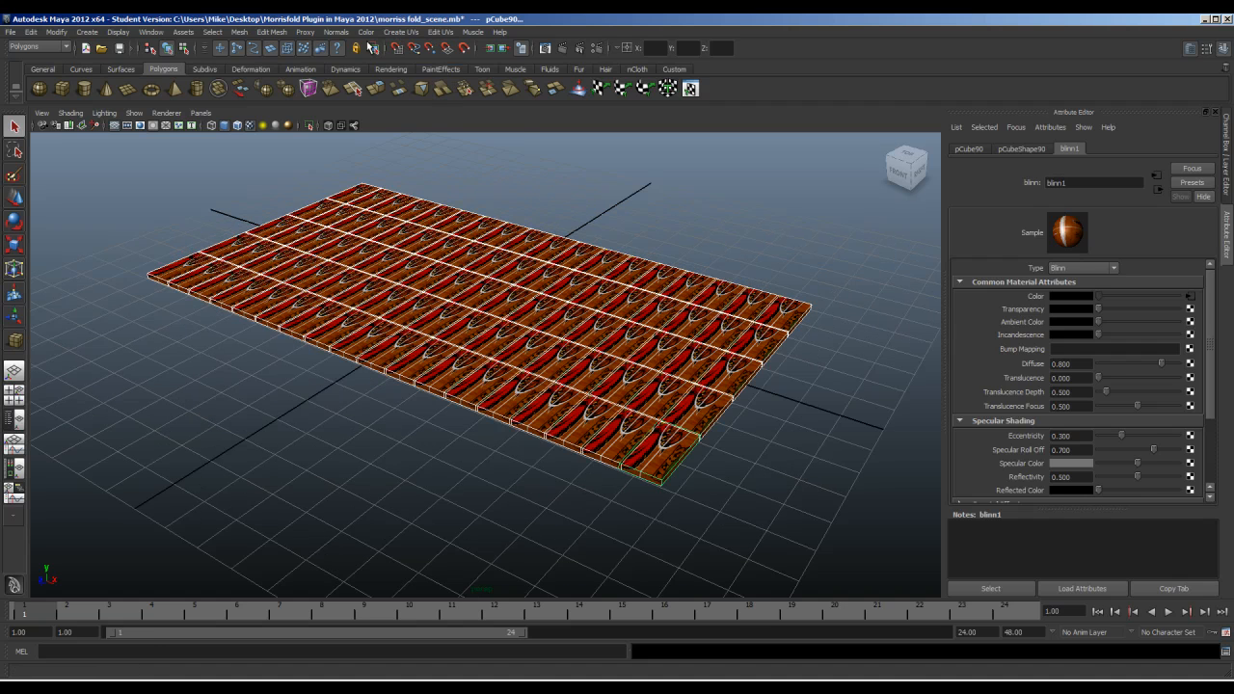
{"action": "left_click", "coordinate": [409, 33]}
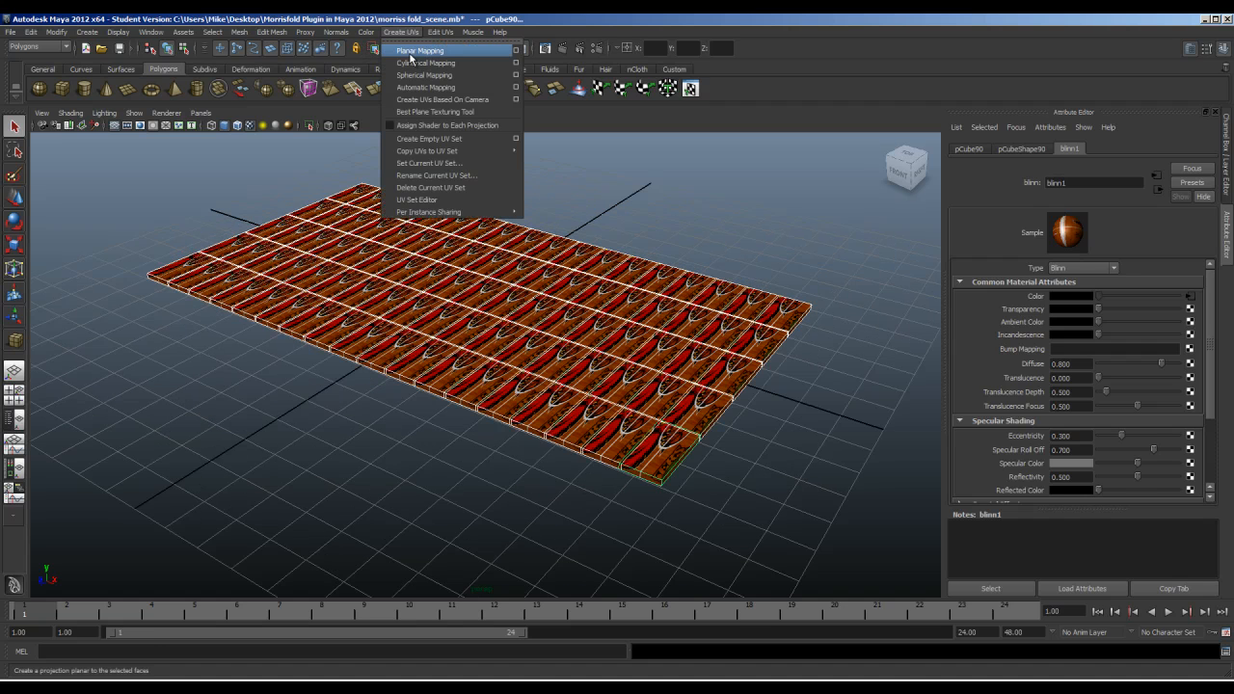
{"action": "left_click", "coordinate": [516, 50]}
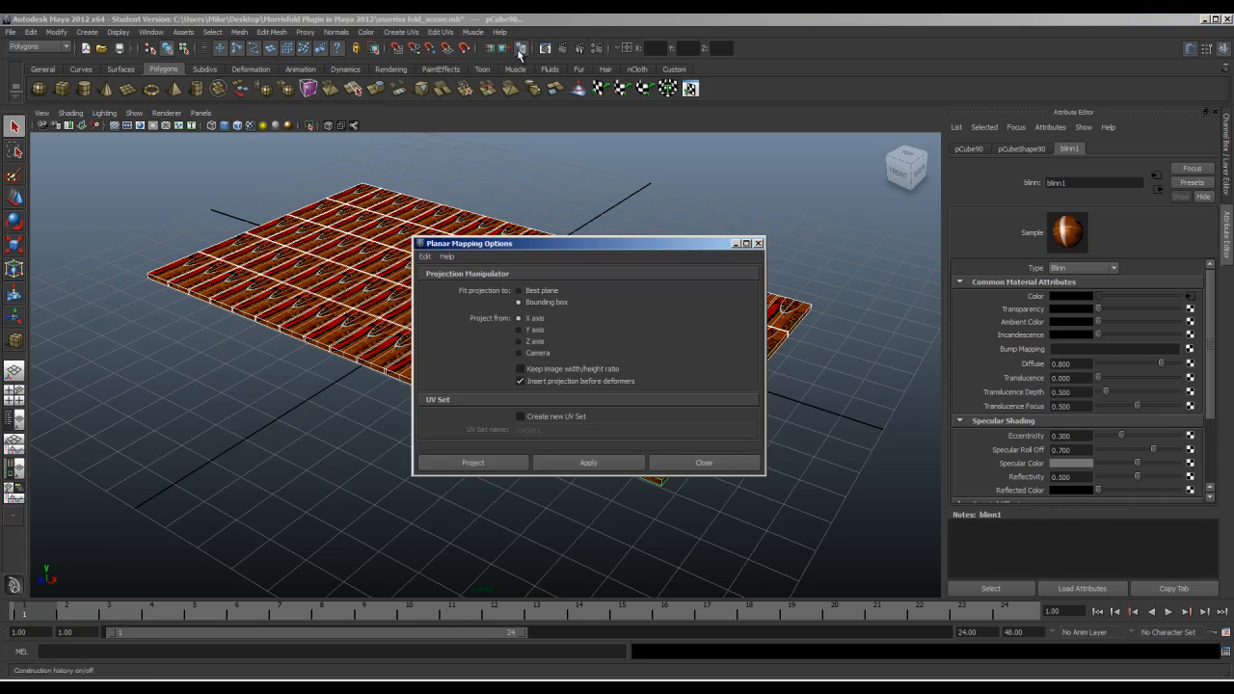
{"action": "left_click_drag", "start_coordinate": [602, 244], "coordinate": [941, 66]}
- Apply a planar mapping to all the tiles, projected from the Y axis and fitted to the bounding box
{"action": "mouse_move", "coordinate": [571, 305]}
{"action": "left_mouse_down", "text": "alt"}
{"action": "mouse_move", "coordinate": [474, 335]}
{"action": "mouse_move", "coordinate": [468, 356]}
{"action": "mouse_move", "coordinate": [499, 326]}
{"action": "mouse_move", "coordinate": [576, 311]}
{"action": "left_mouse_up", "text": "alt"}
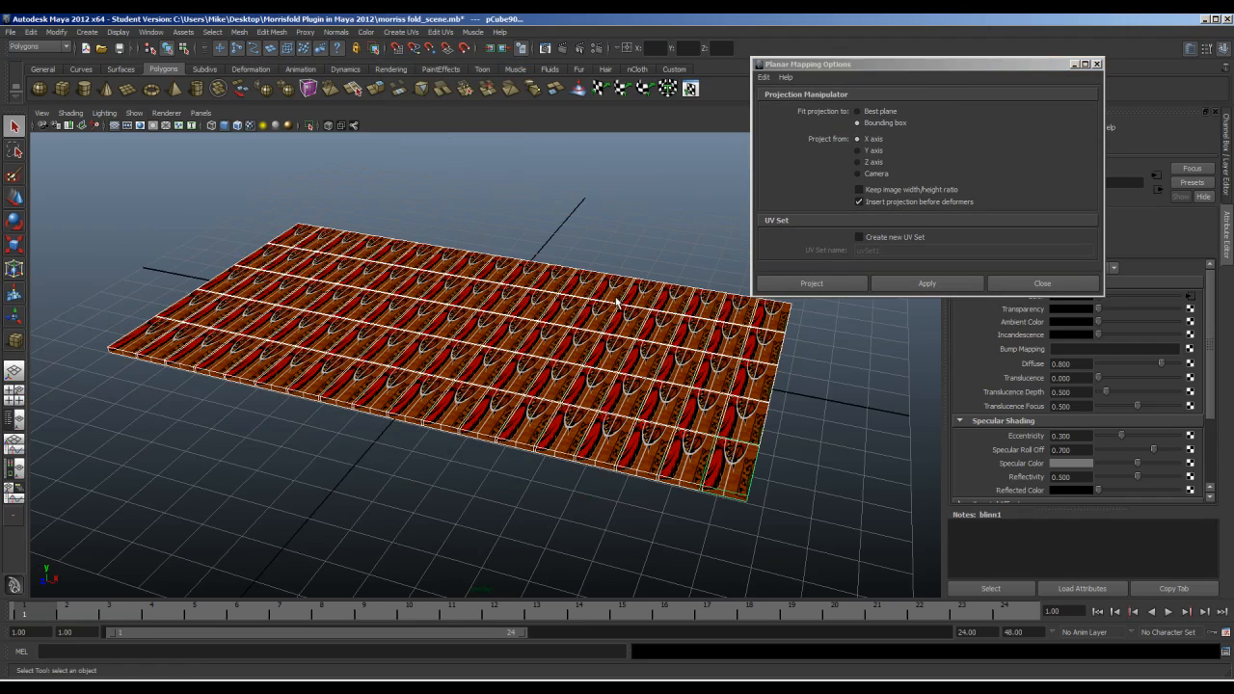
{"action": "left_click_drag", "start_coordinate": [578, 264], "coordinate": [590, 283], "text": "alt"}
{"action": "mouse_move", "coordinate": [512, 341]}
{"action": "left_mouse_down", "text": "alt"}
{"action": "mouse_move", "coordinate": [498, 316]}
{"action": "mouse_move", "coordinate": [512, 322]}
{"action": "mouse_move", "coordinate": [502, 318]}
{"action": "mouse_move", "coordinate": [504, 331]}
{"action": "left_mouse_up", "text": "alt"}
{"action": "key", "text": "e"}
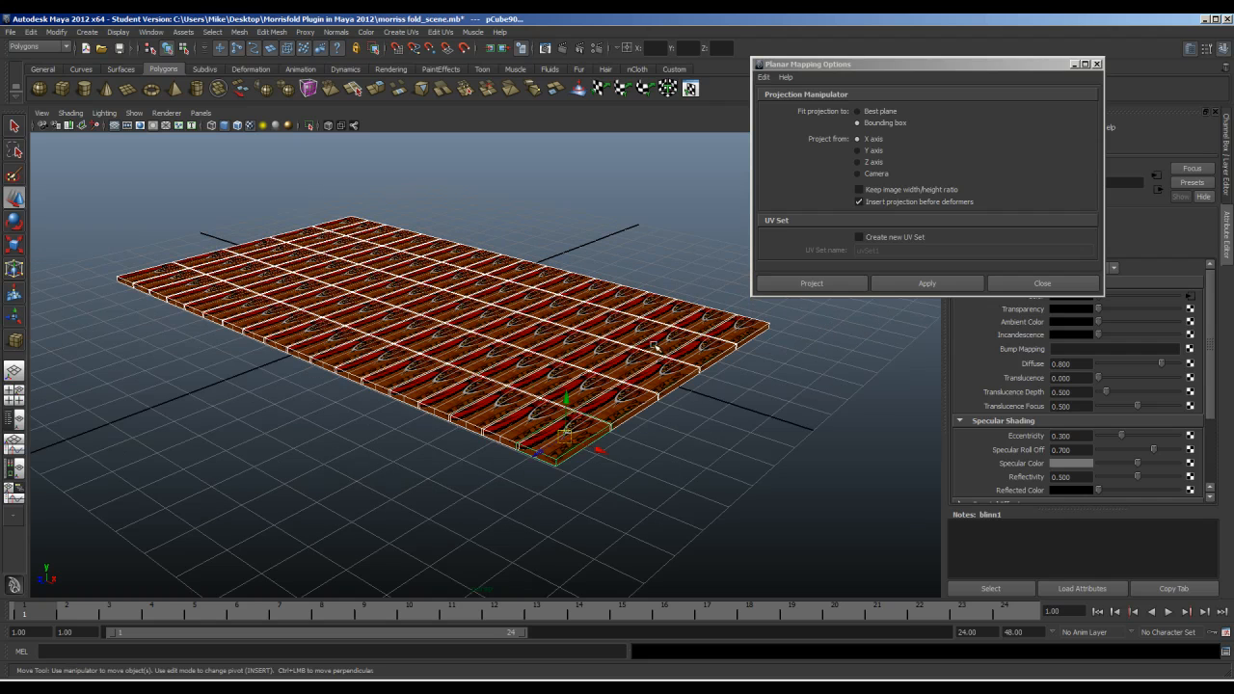
{"action": "left_click", "coordinate": [873, 151]}
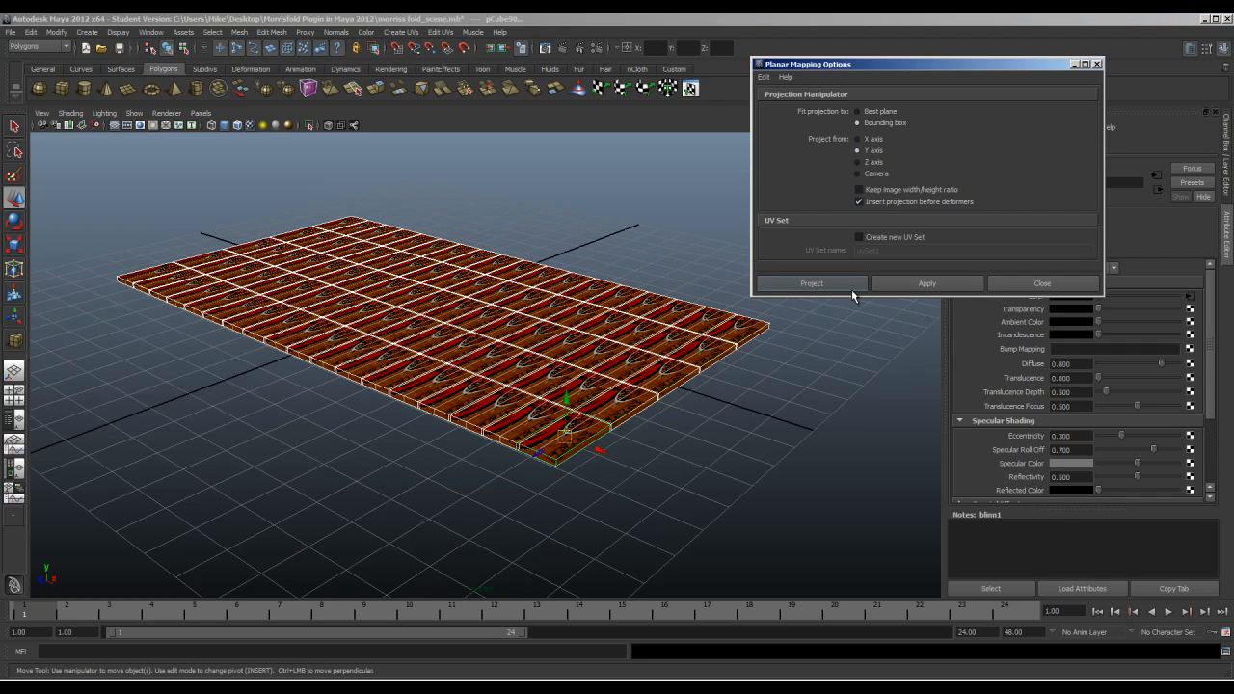
{"action": "left_click", "coordinate": [912, 283]}
{"action": "left_click_drag", "start_coordinate": [636, 286], "coordinate": [578, 364], "text": "alt"}
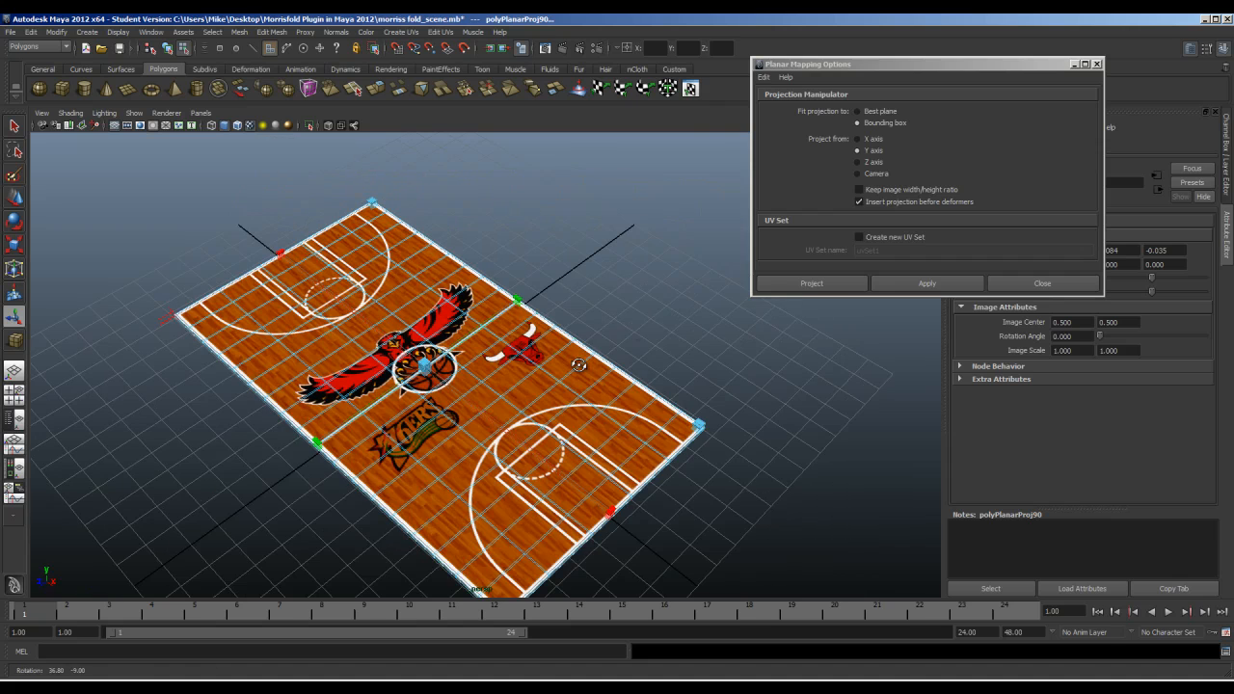
- Close the Planar Mapping options and inspect the court image mapped across all the tiles
{"action": "left_click", "coordinate": [1041, 284]}
{"action": "left_click_drag", "start_coordinate": [683, 317], "coordinate": [681, 391], "text": "alt"}
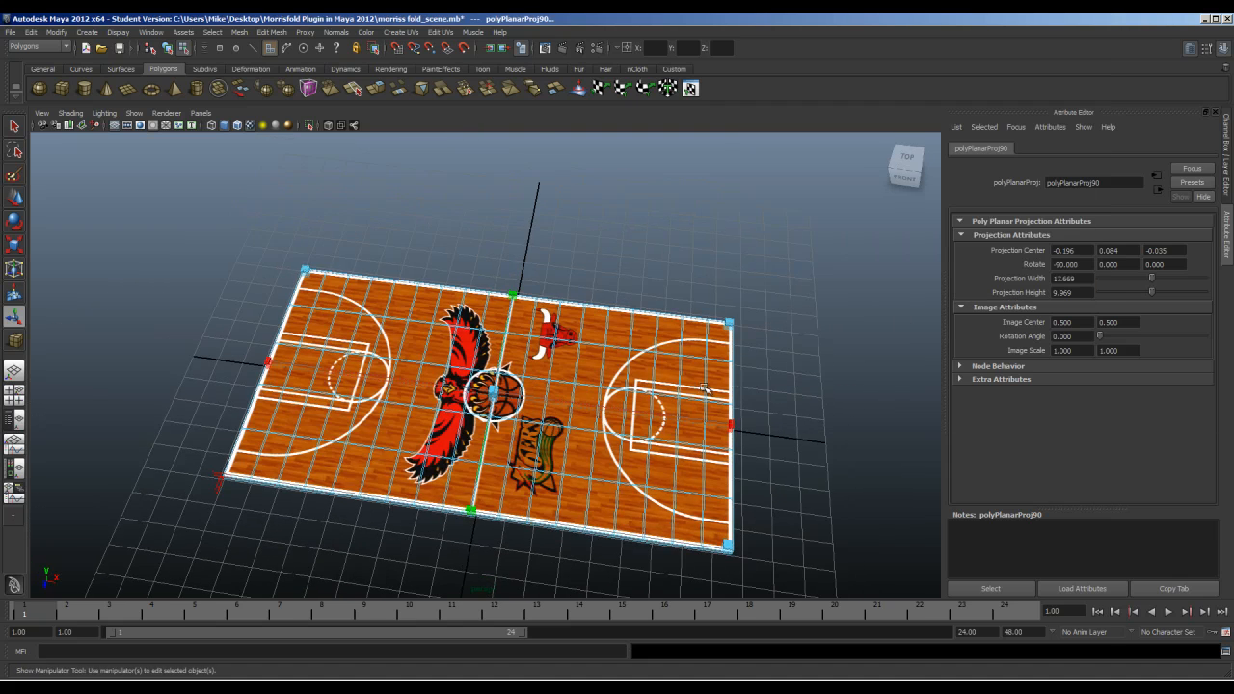
{"action": "left_click_drag", "start_coordinate": [749, 344], "coordinate": [814, 319], "text": "alt"}
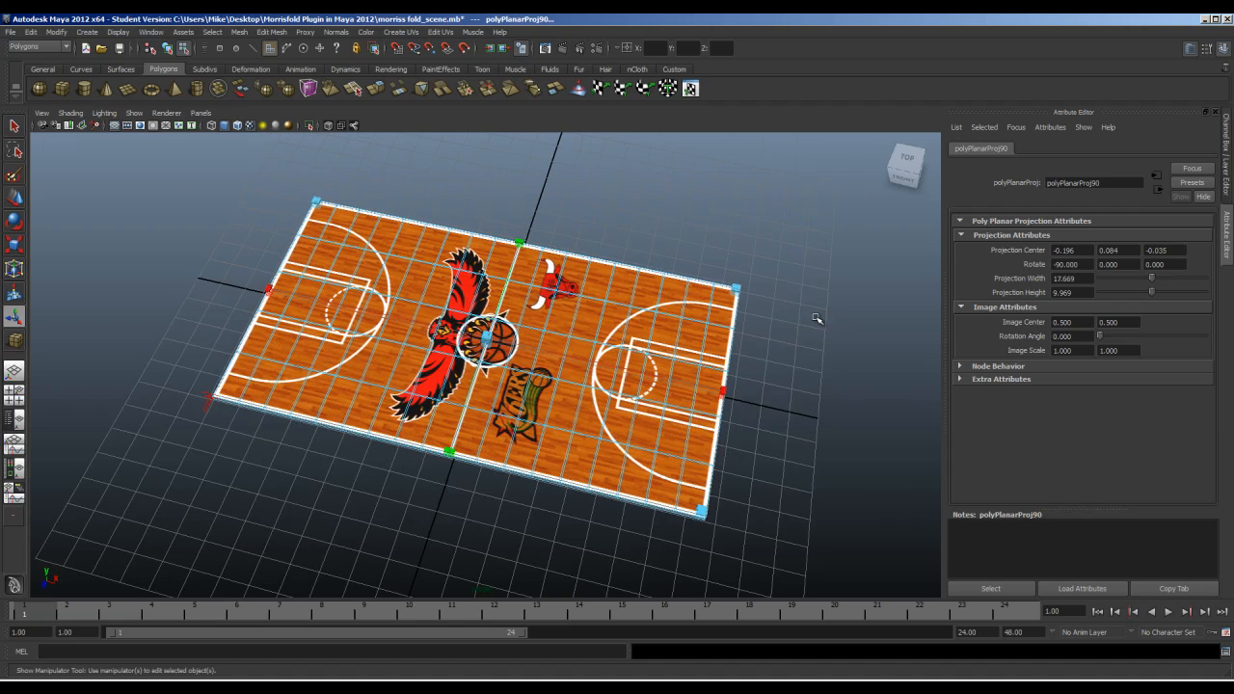
- Run the MEL command morrissFold; and place the plugin window clear of the tiles in the top view
{"action": "left_click", "coordinate": [199, 652]}
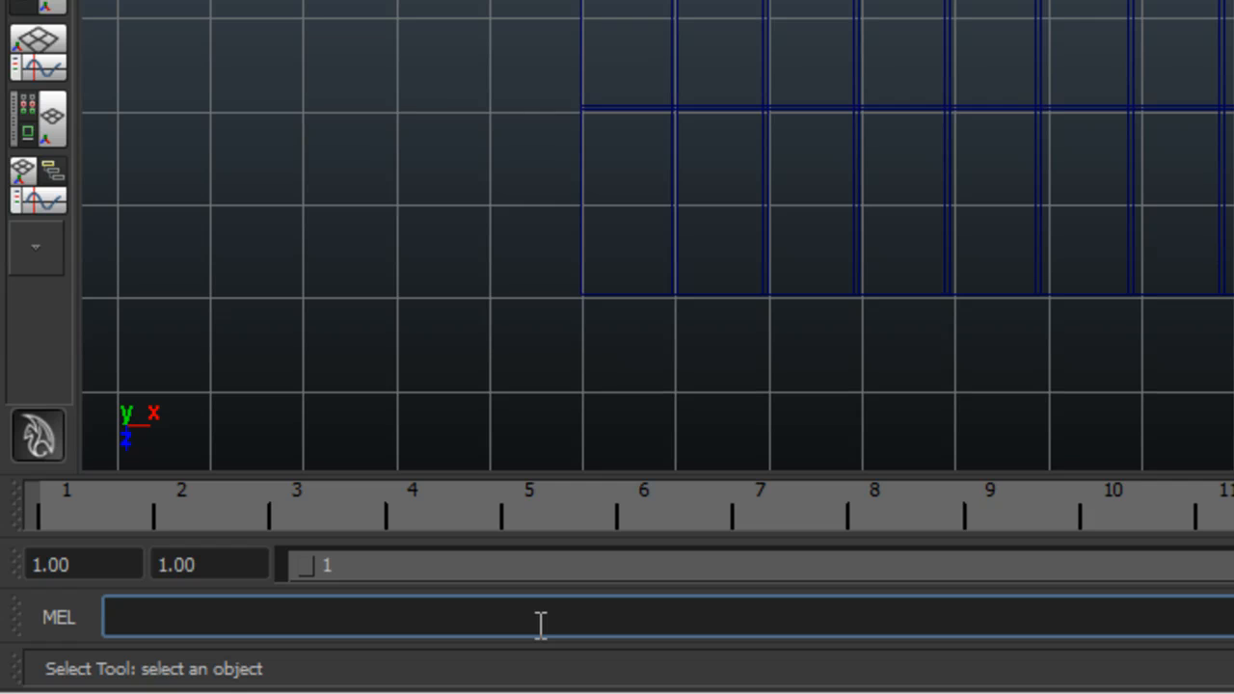
{"action": "type", "text": "m"}
{"action": "type", "text": "orrissFold"}
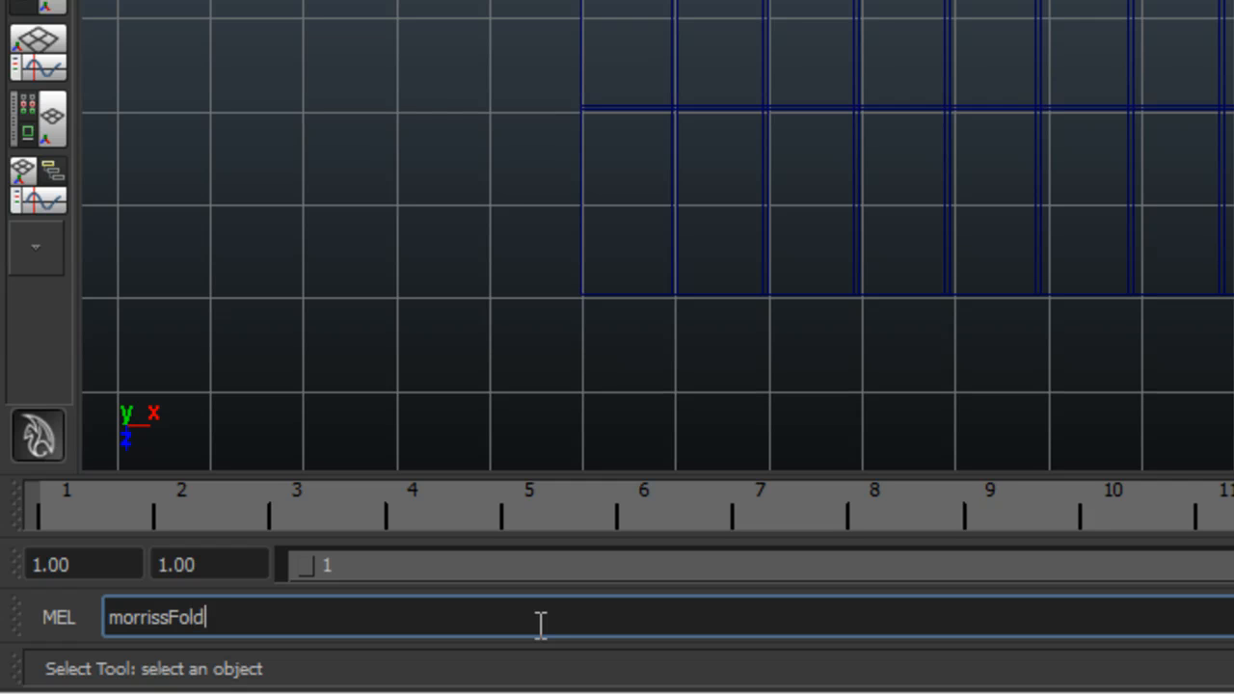
{"action": "type", "text": ";"}
{"action": "key", "text": "Return"}
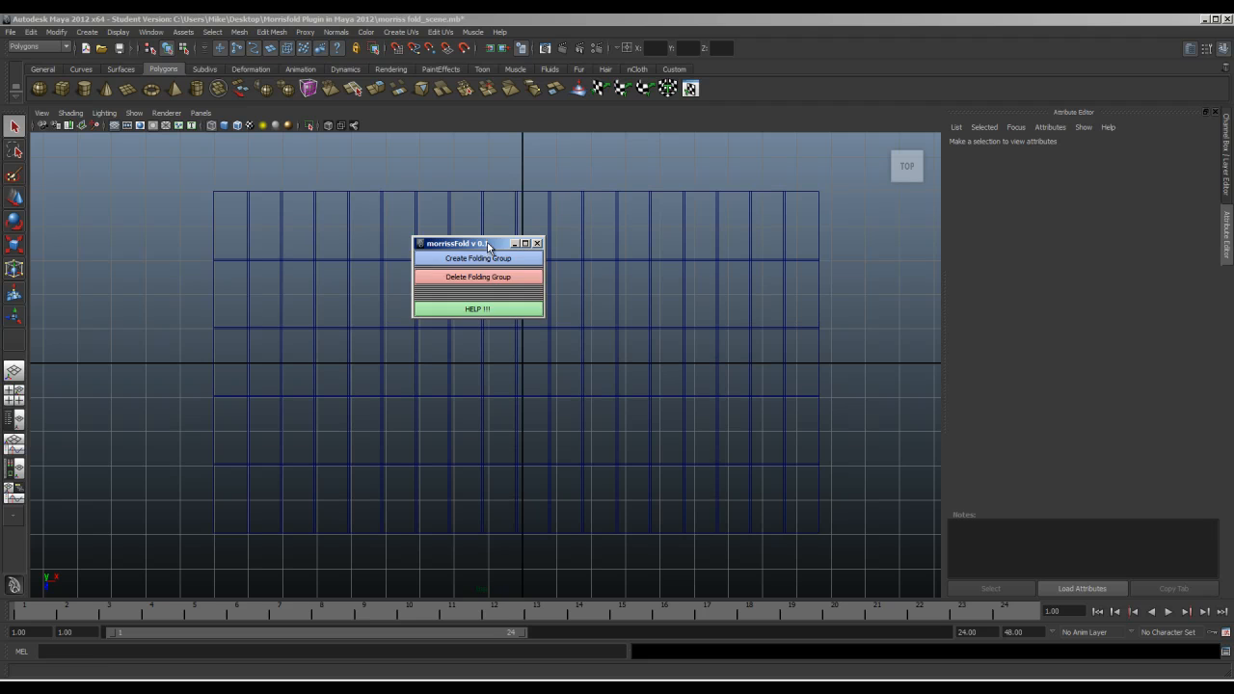
{"action": "left_click_drag", "start_coordinate": [488, 246], "coordinate": [891, 59]}
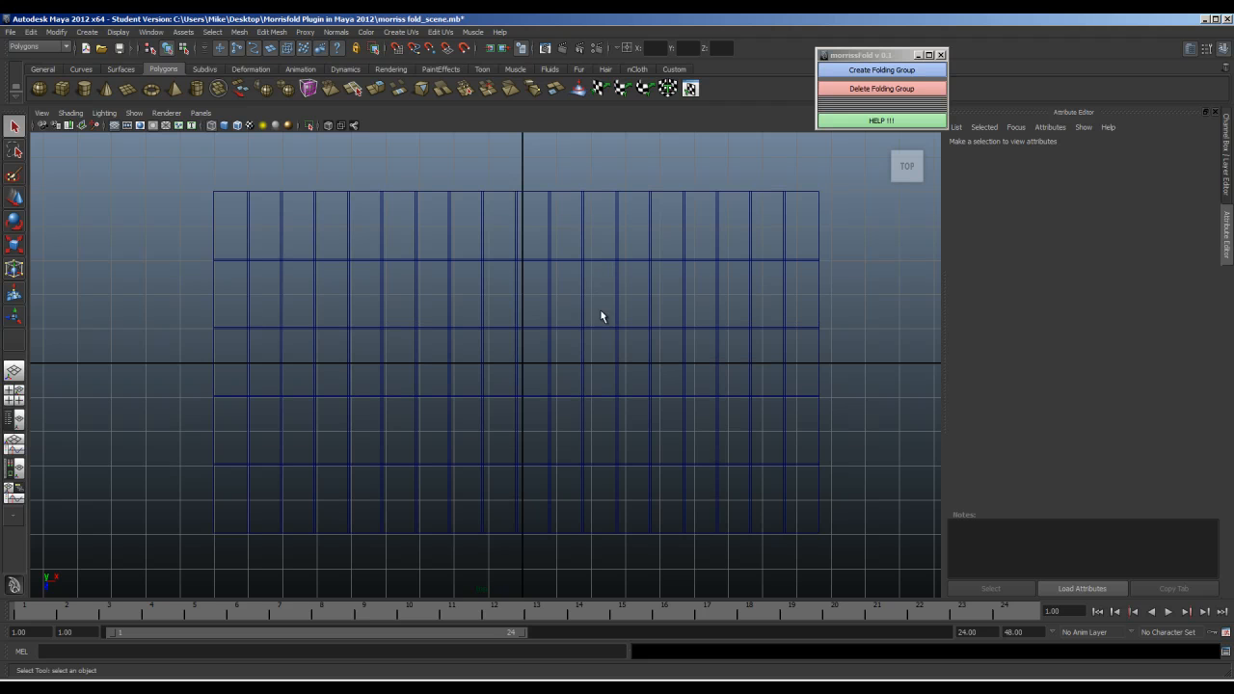
{"action": "mouse_move", "coordinate": [593, 274]}
{"action": "middle_mouse_down", "text": "alt"}
{"action": "mouse_move", "coordinate": [598, 295]}
{"action": "mouse_move", "coordinate": [616, 280]}
{"action": "middle_mouse_up", "text": "alt"}
{"action": "left_click_drag", "start_coordinate": [881, 53], "coordinate": [879, 44]}
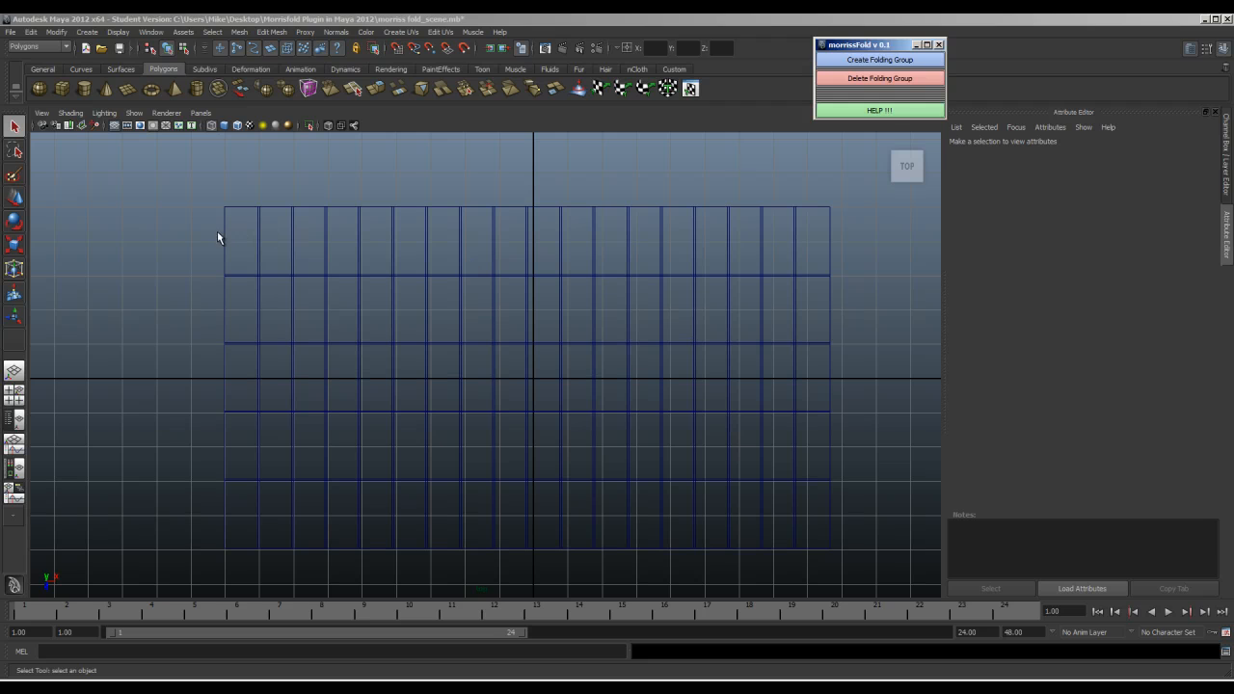
- Create a folding group named row1 from the first row of tiles, with x as the fold axis
{"action": "left_click", "coordinate": [171, 239]}
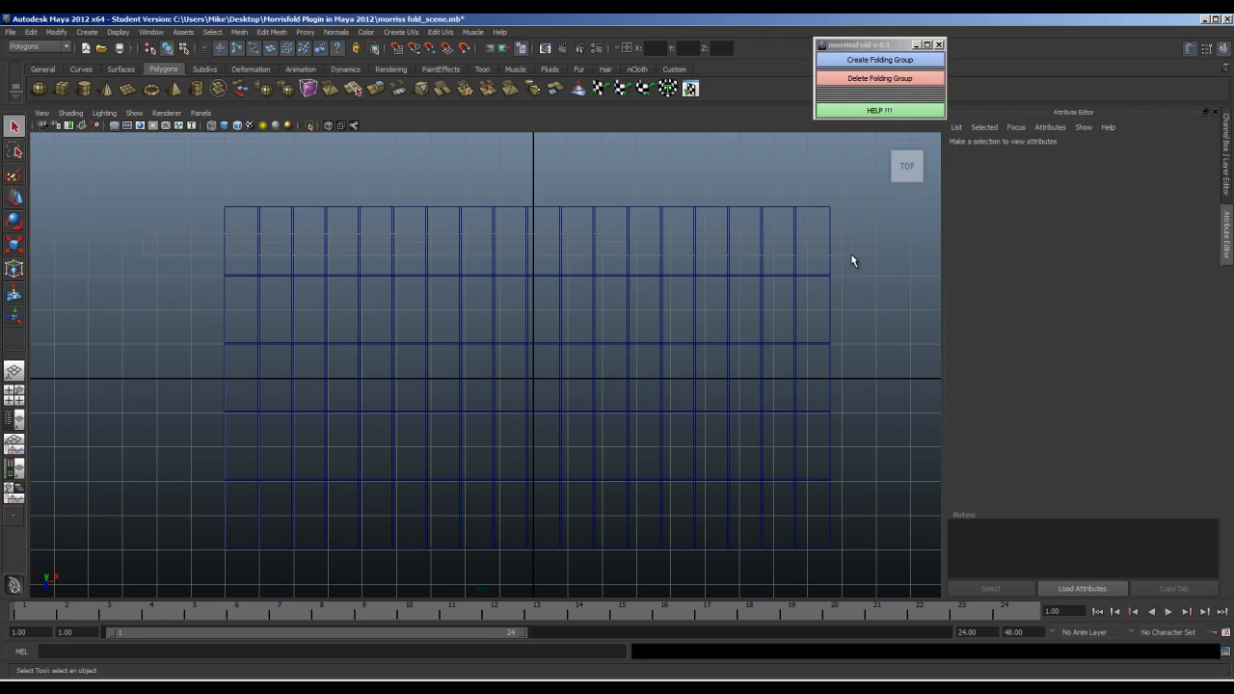
{"action": "left_click_drag", "start_coordinate": [874, 287], "coordinate": [893, 296]}
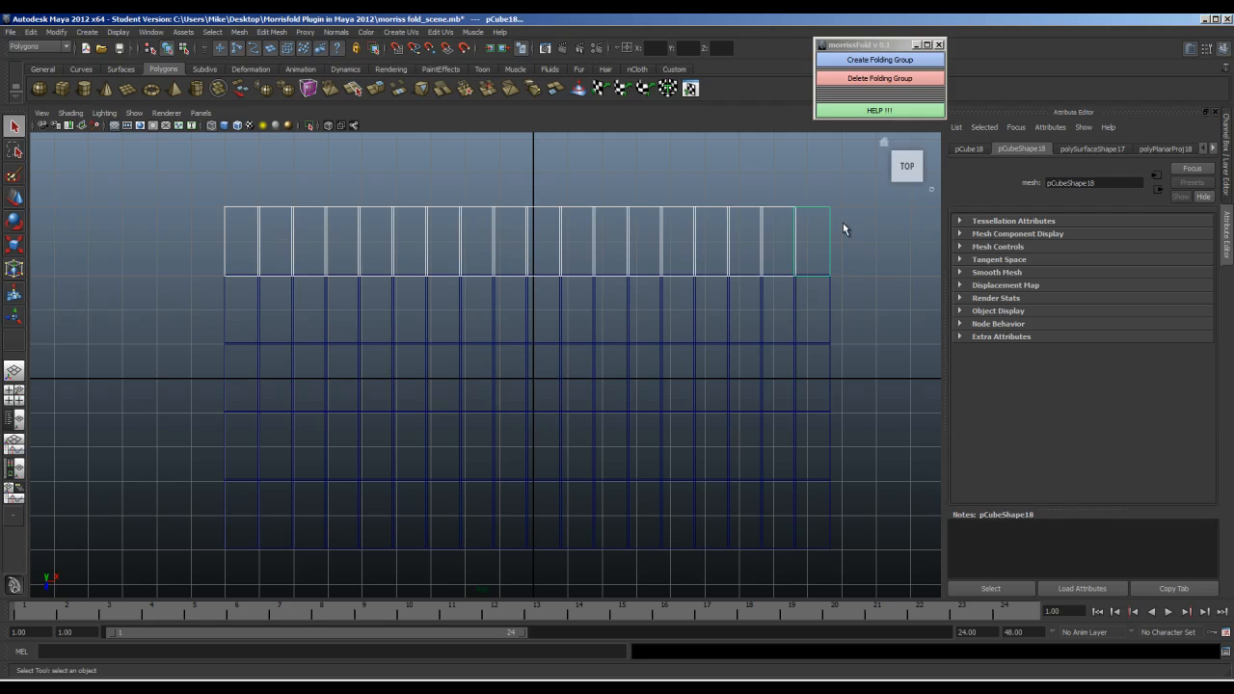
{"action": "left_click", "coordinate": [852, 59]}
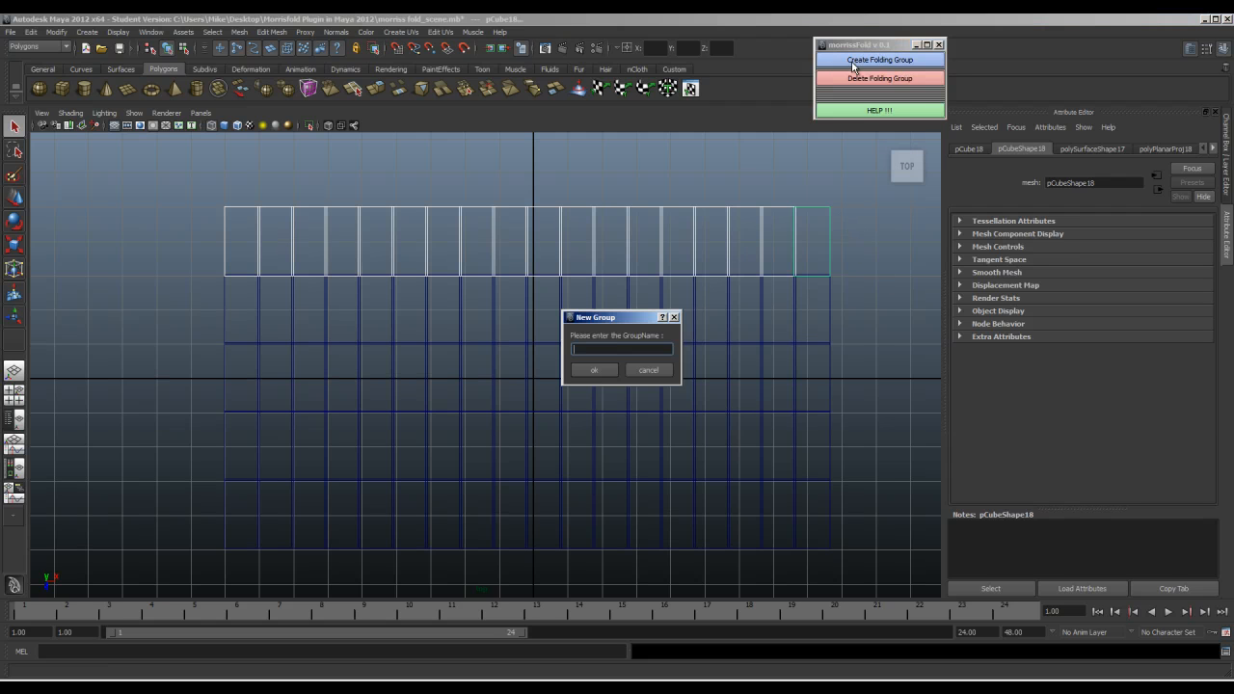
{"action": "left_click_drag", "start_coordinate": [633, 321], "coordinate": [924, 165]}
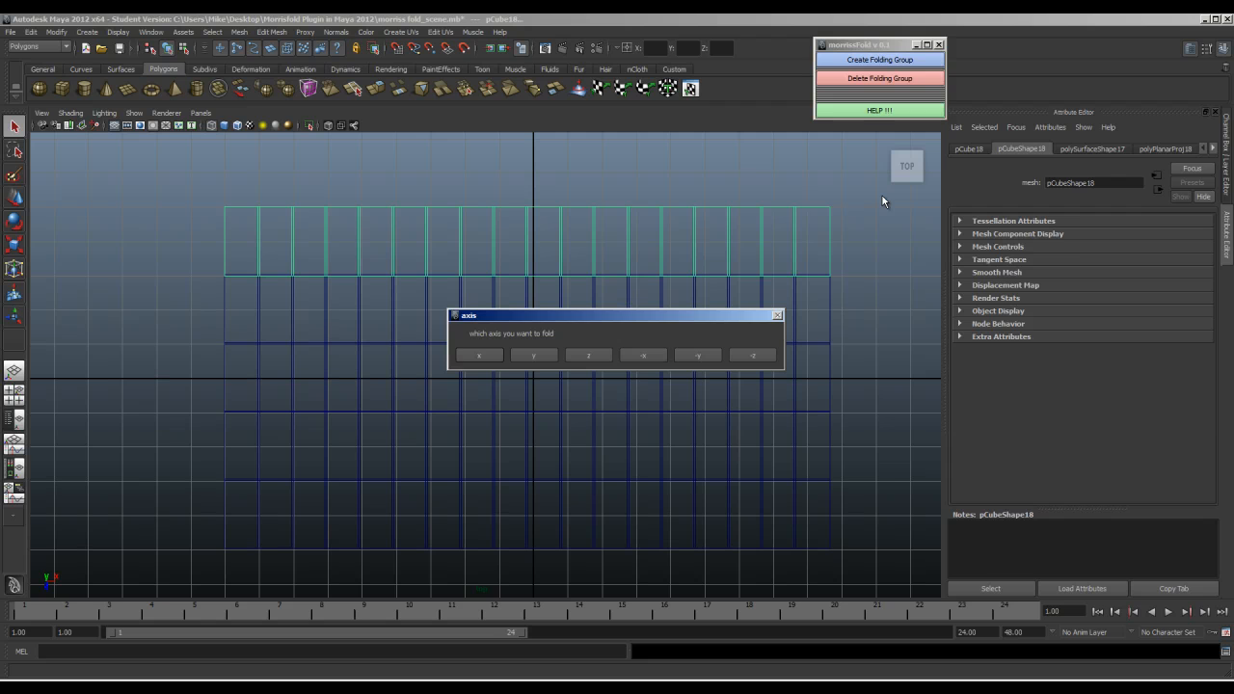
{"action": "left_click_drag", "start_coordinate": [725, 318], "coordinate": [974, 138]}
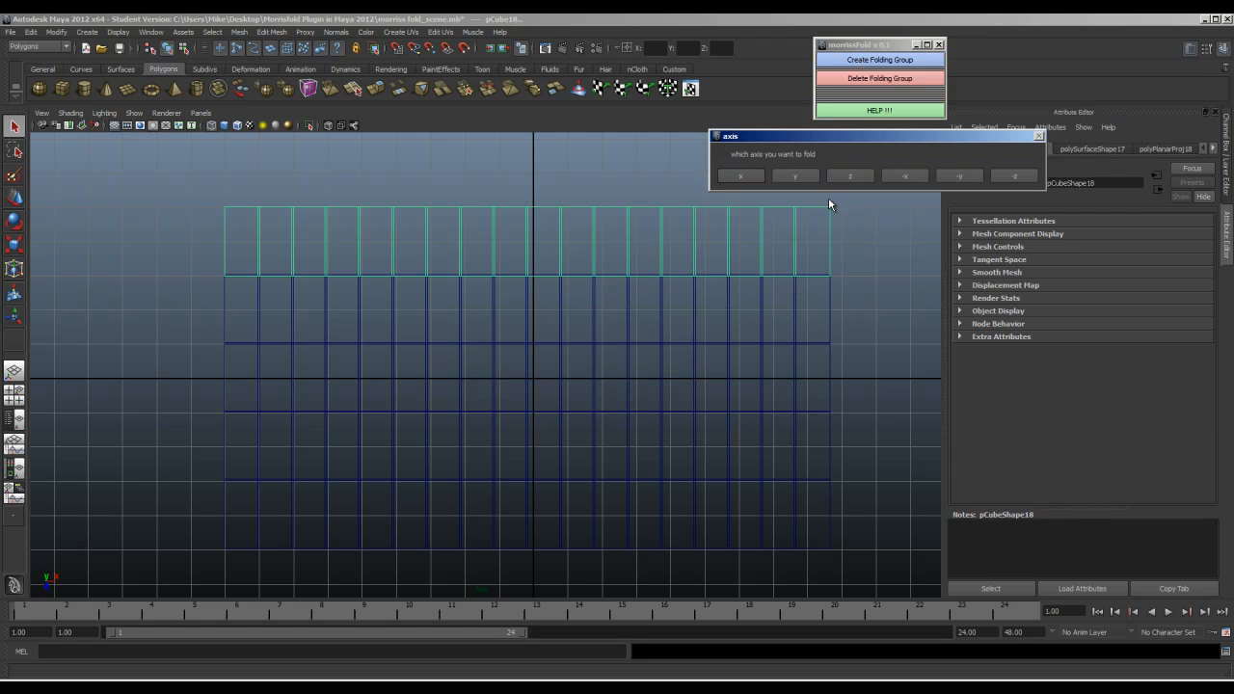
{"action": "left_click", "coordinate": [739, 176]}
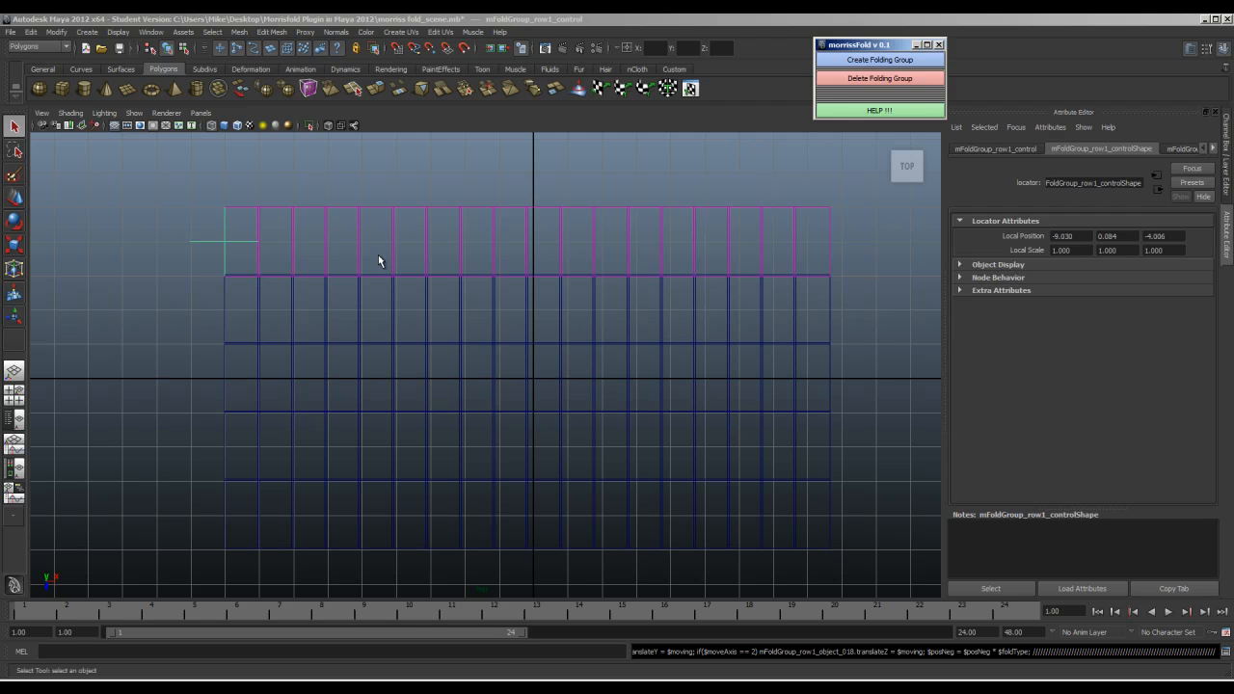
- Check the row1 folding group by selecting its end tile and its control locator in turn
{"action": "left_click", "coordinate": [188, 225]}
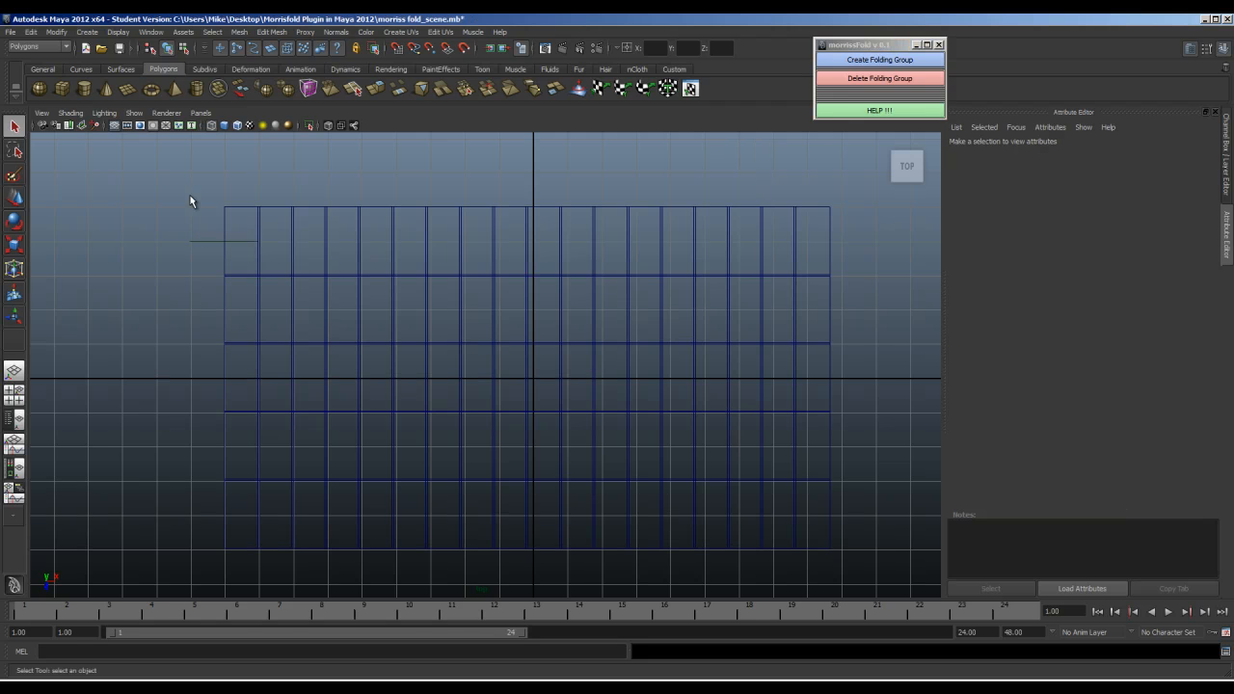
{"action": "left_click", "coordinate": [829, 222]}
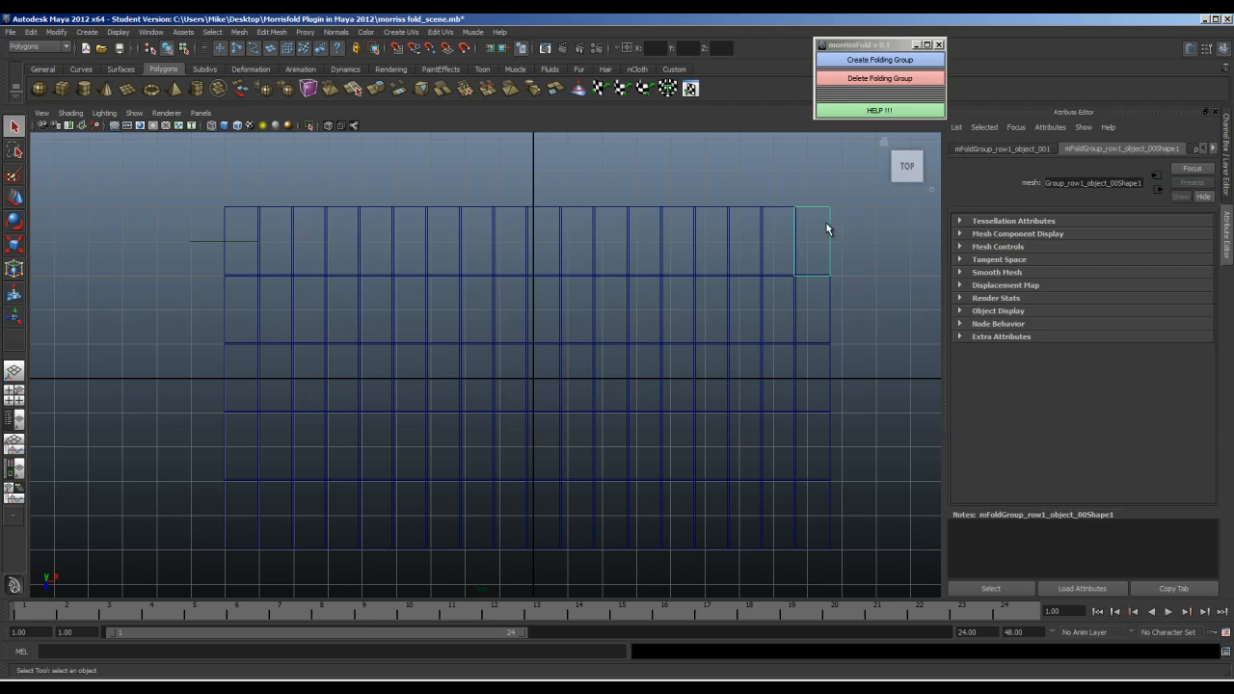
{"action": "left_click", "coordinate": [178, 231]}
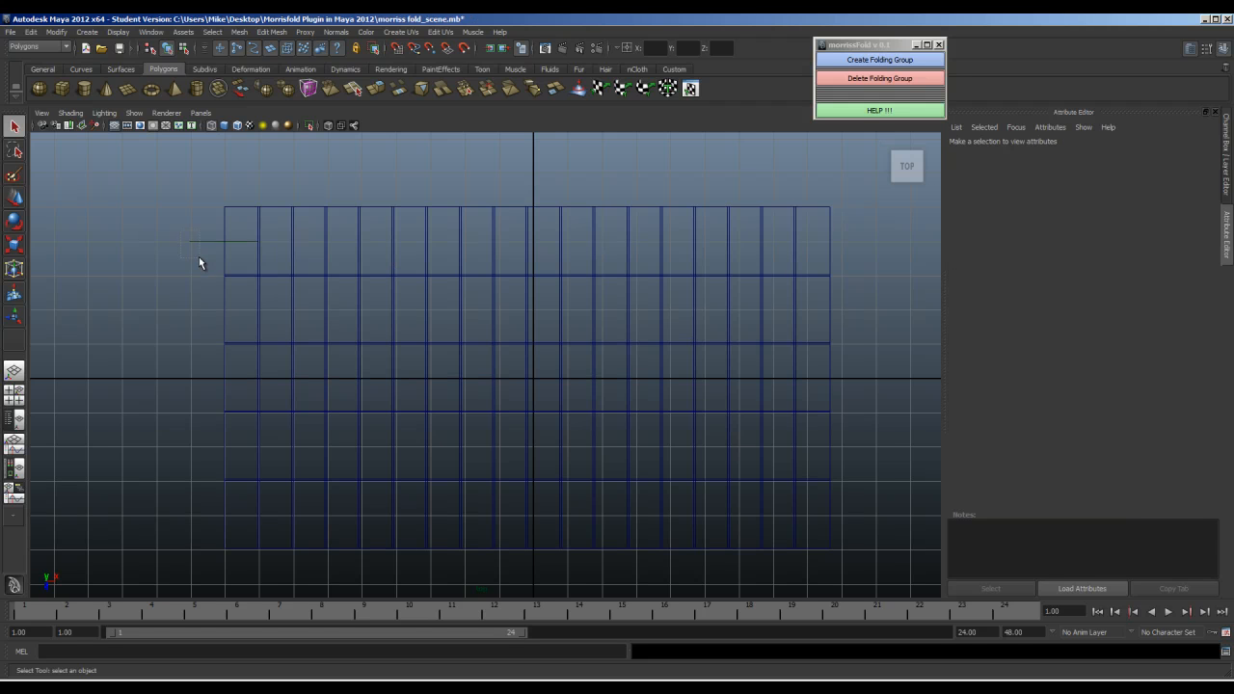
{"action": "left_click", "coordinate": [199, 256]}
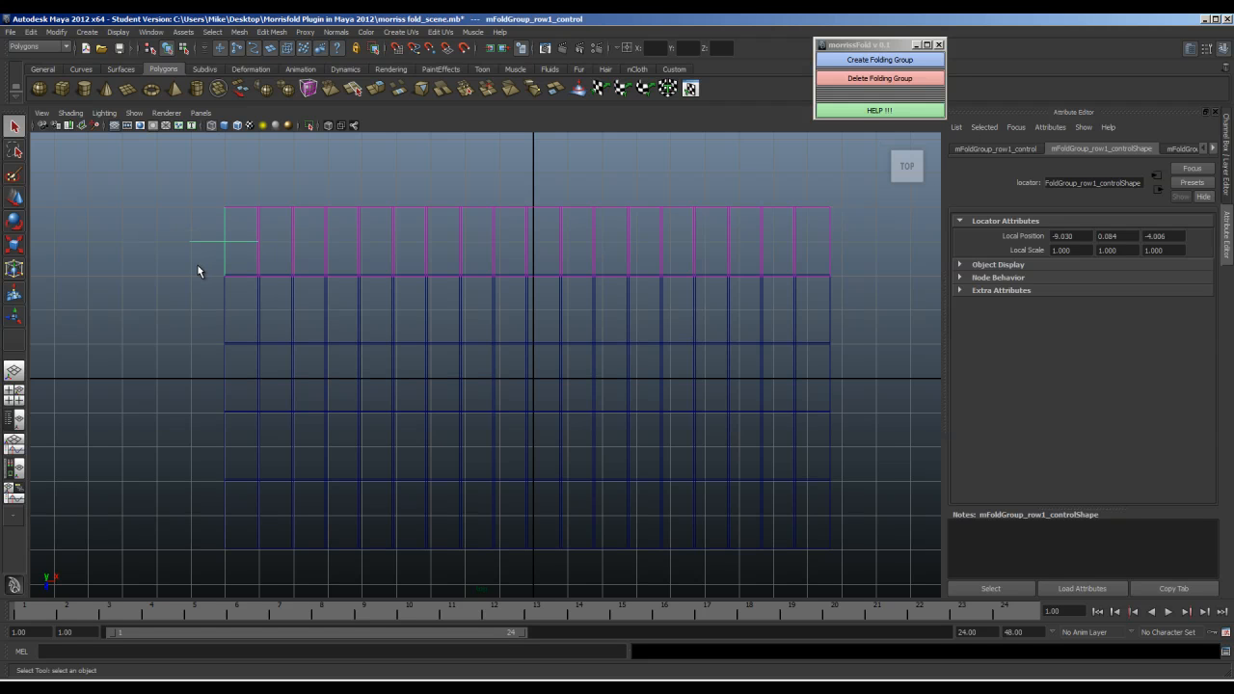
{"action": "left_click", "coordinate": [199, 265]}
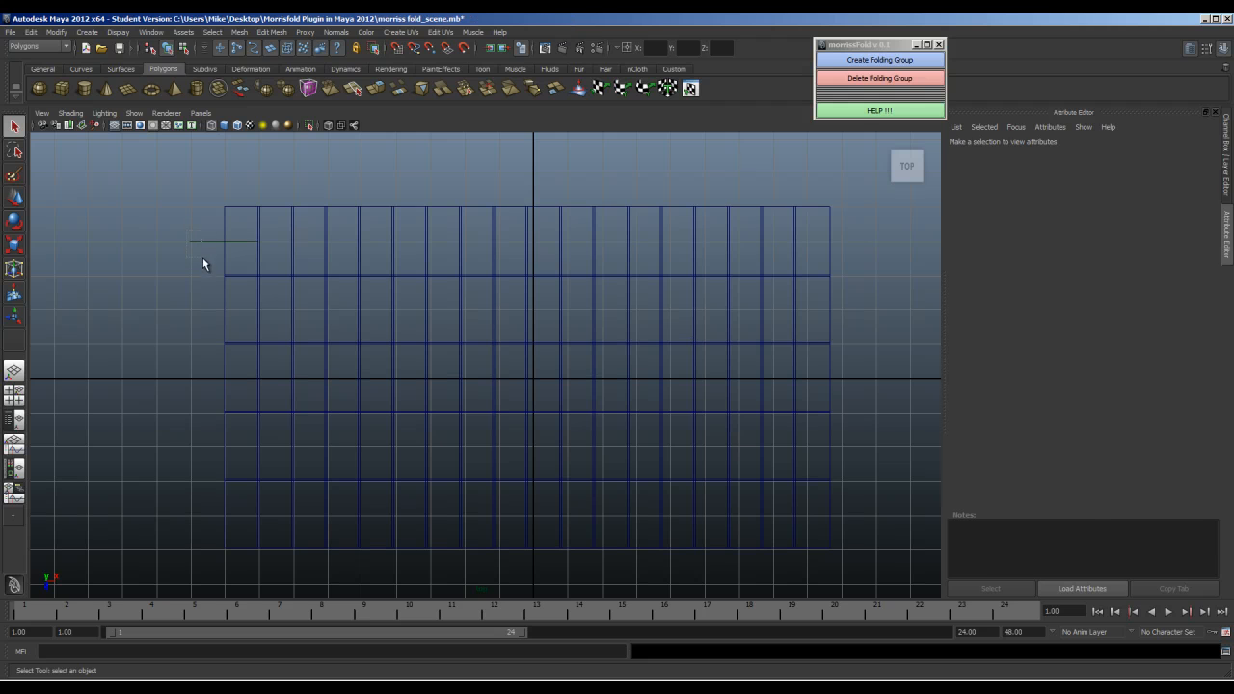
{"action": "left_click", "coordinate": [203, 258]}
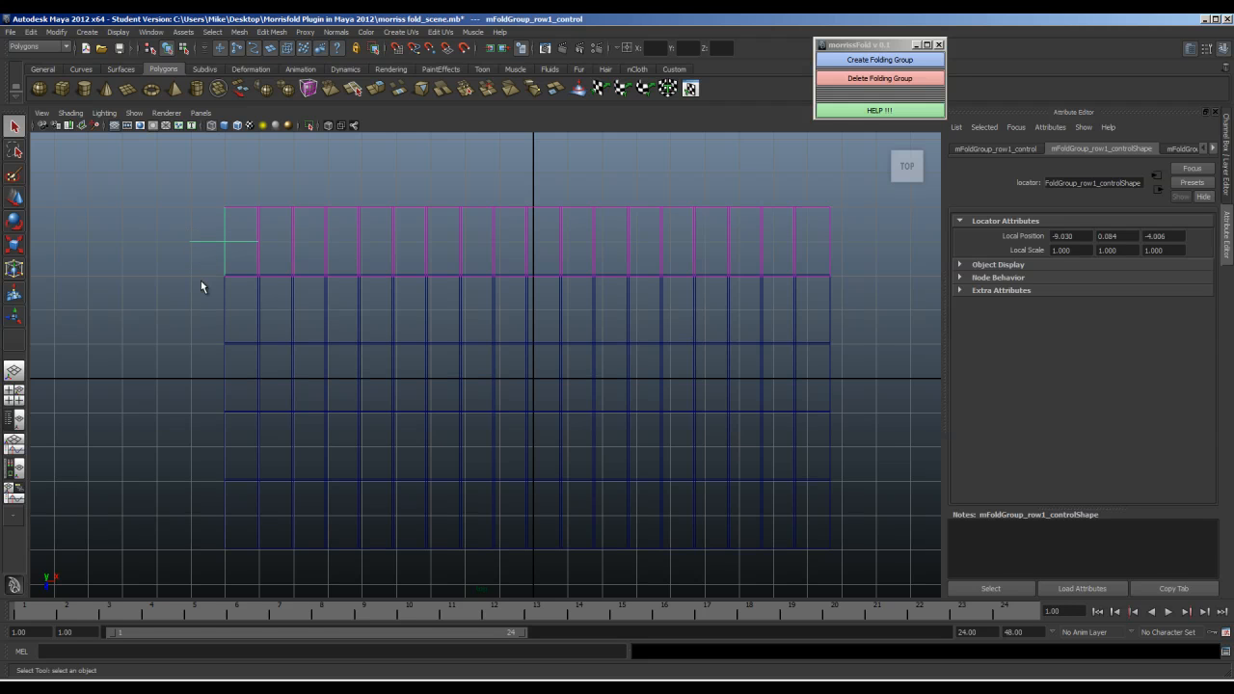
- Create a folding group from the second row of tiles, with x as the fold axis
{"action": "left_click", "coordinate": [194, 308]}
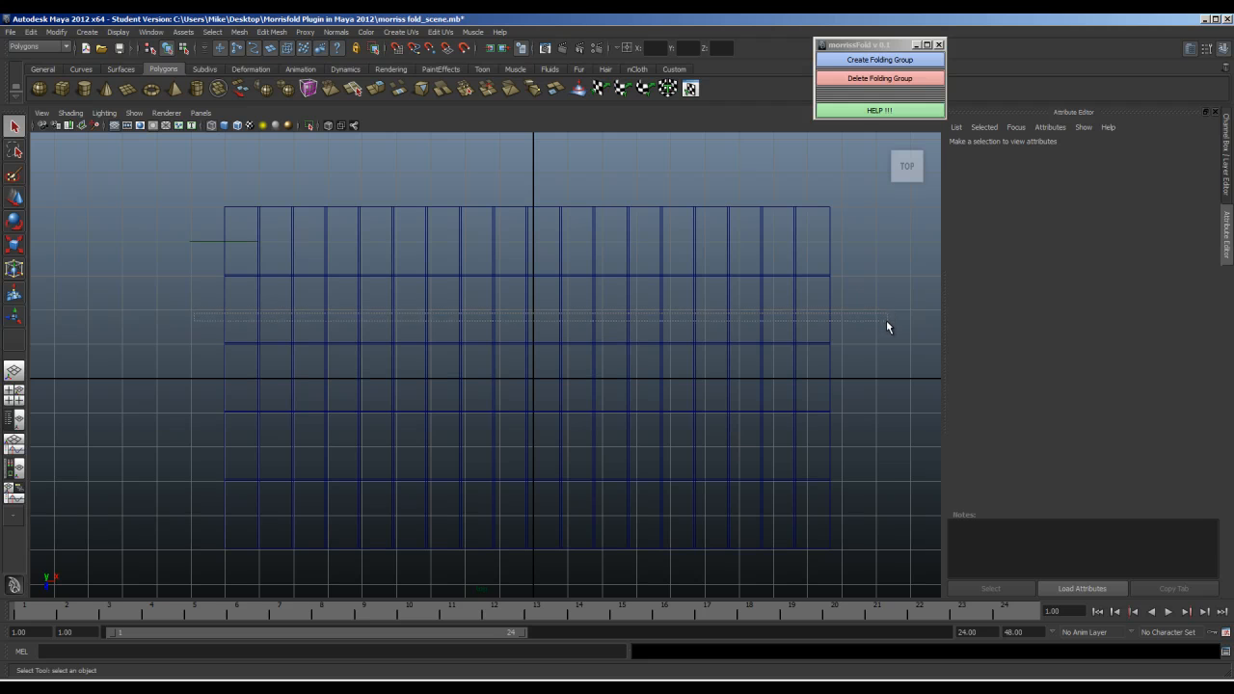
{"action": "left_click_drag", "start_coordinate": [888, 328], "coordinate": [887, 325]}
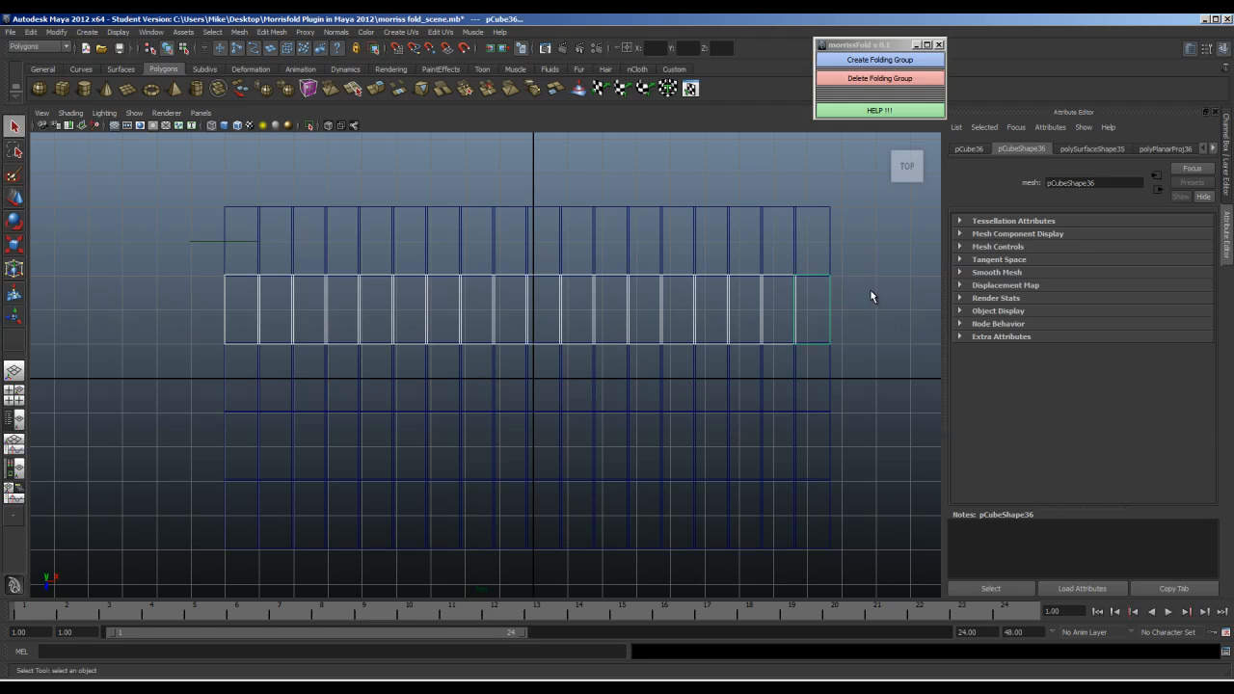
{"action": "left_click", "coordinate": [877, 61]}
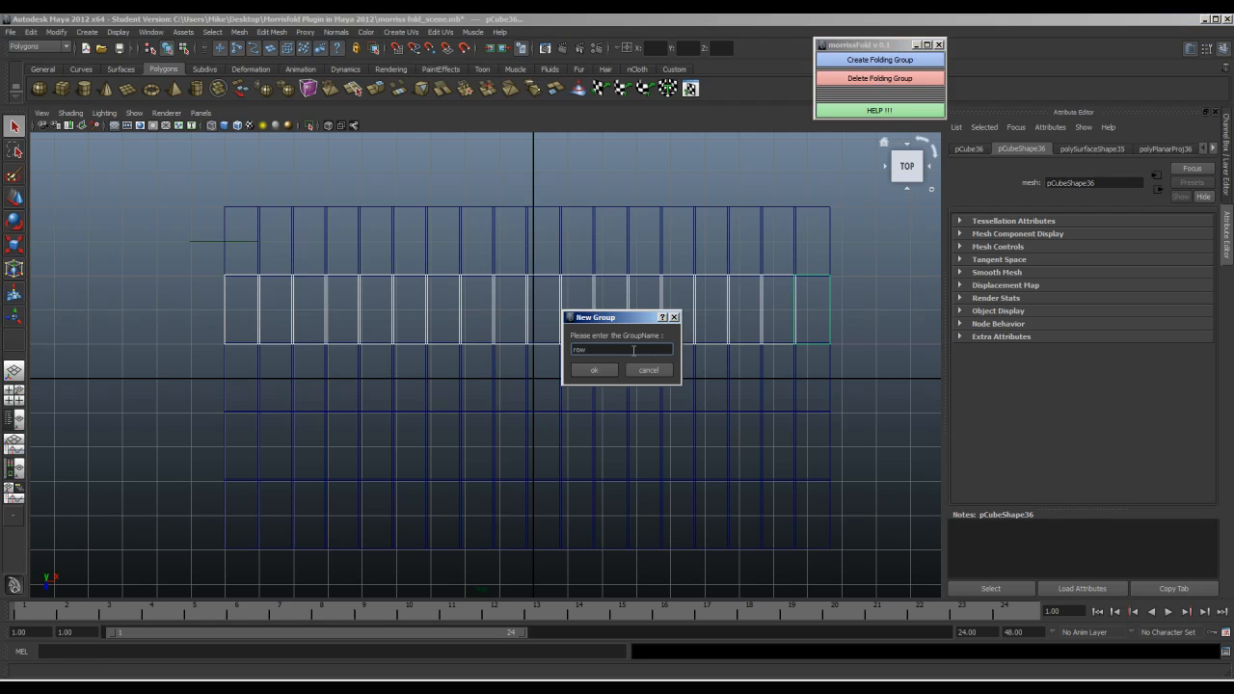
{"action": "key", "text": "Return"}
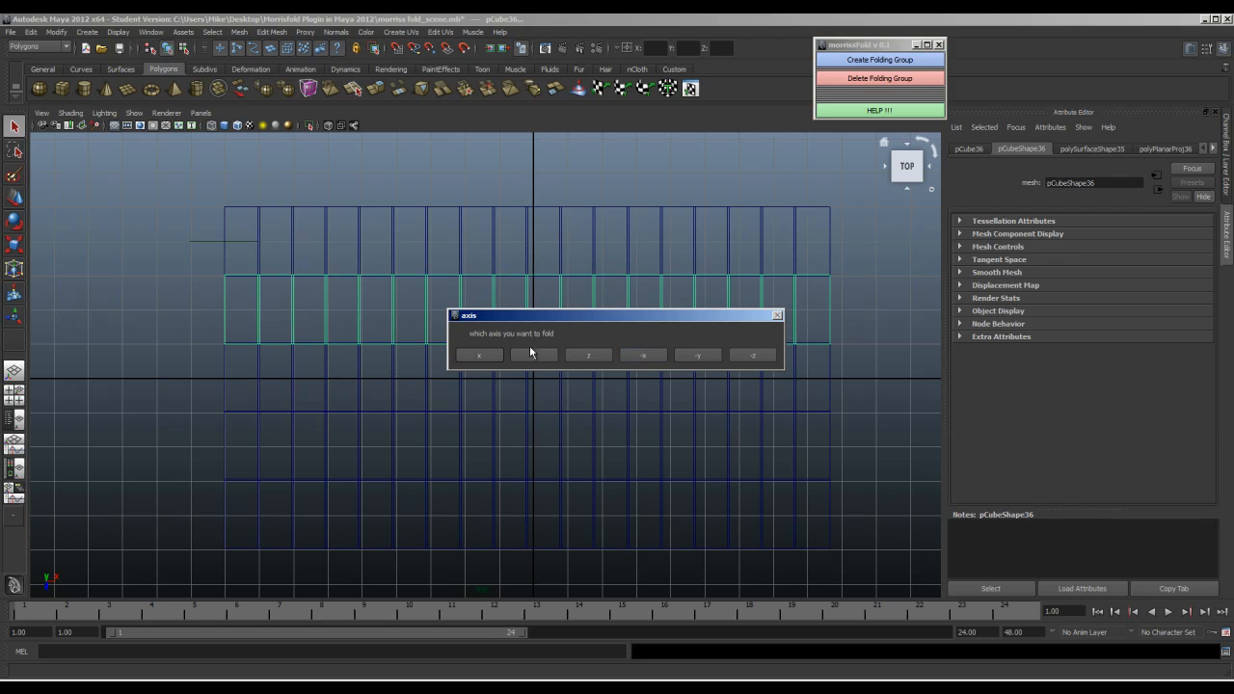
{"action": "left_click", "coordinate": [483, 356]}
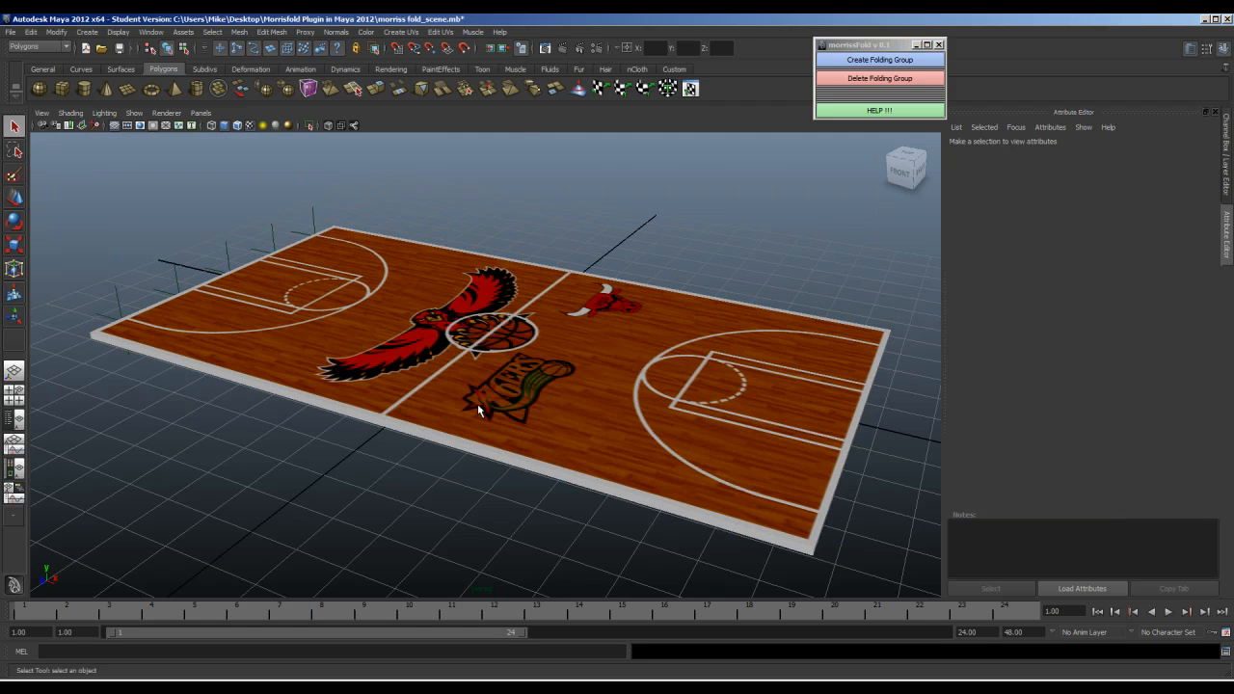
- Select the row1 control locator in the perspective view and show its channels in a taller, floating Channel Box beside the court
{"action": "left_click_drag", "start_coordinate": [452, 407], "coordinate": [349, 396], "text": "alt"}
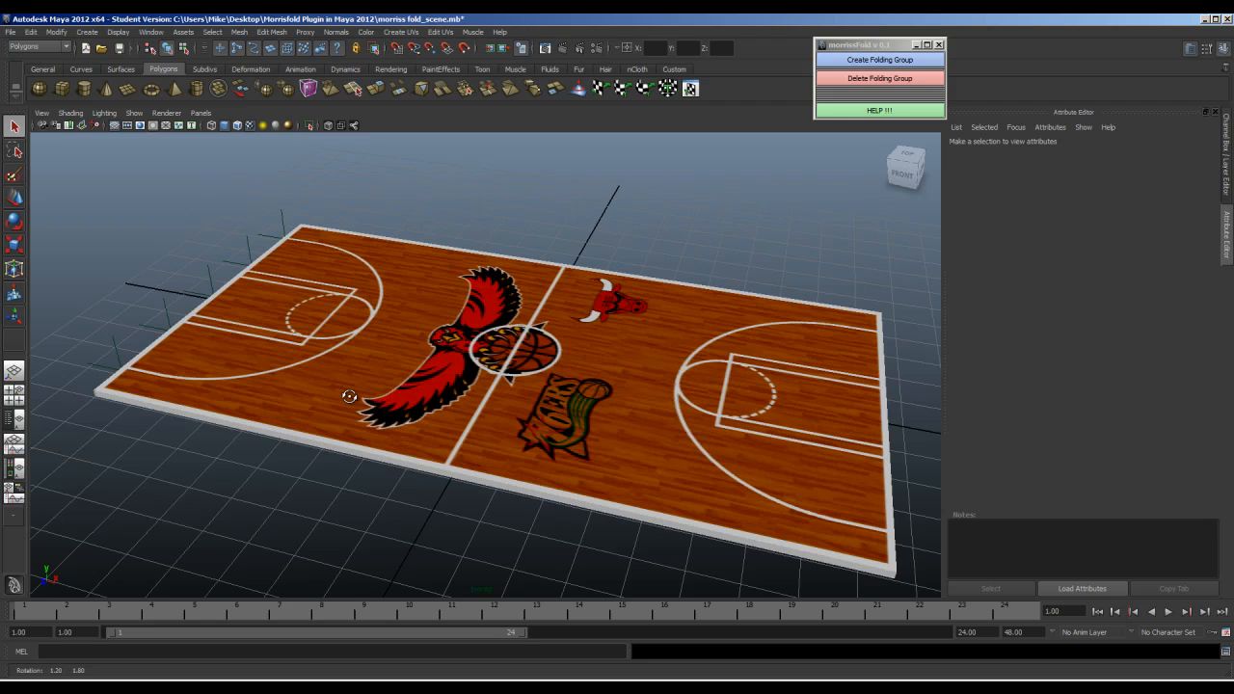
{"action": "left_click", "coordinate": [271, 244]}
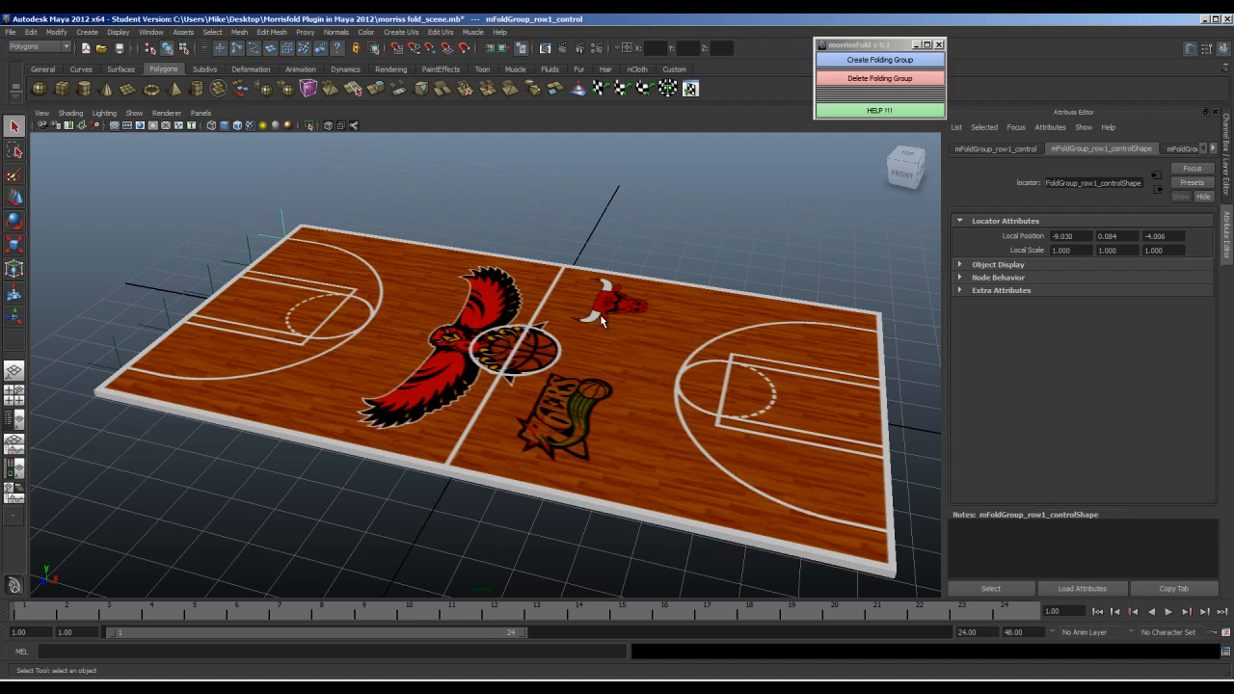
{"action": "key", "text": "ctrl+a"}
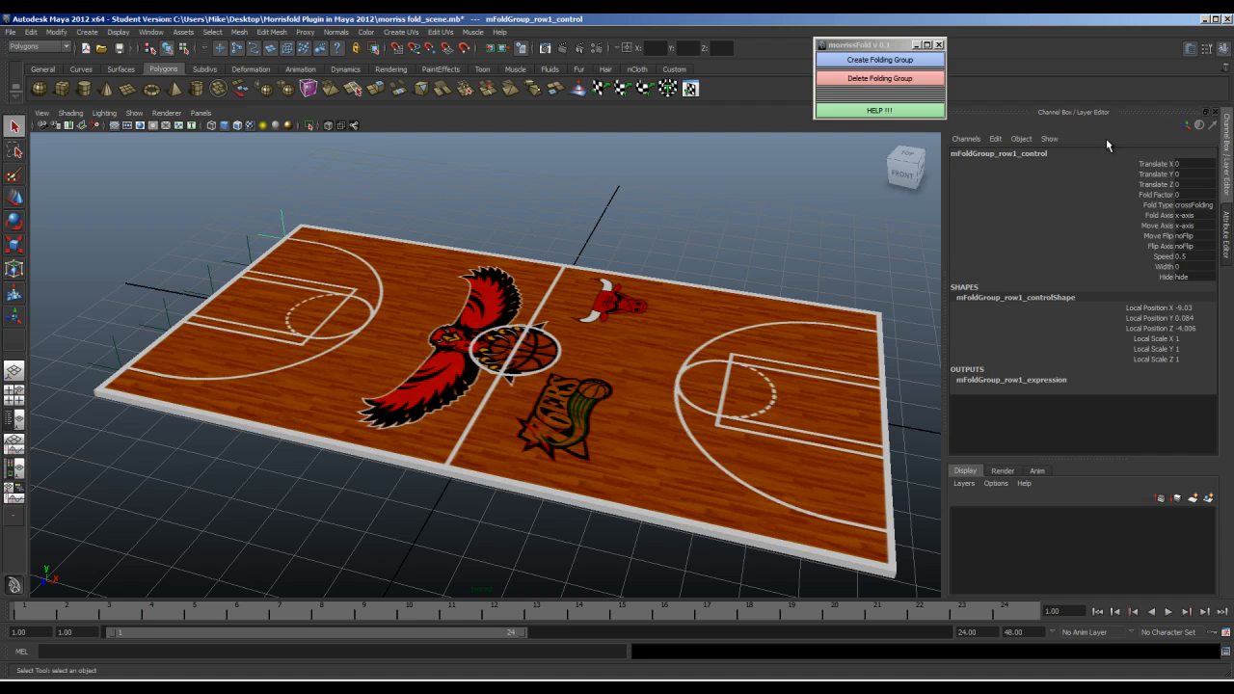
{"action": "left_click_drag", "start_coordinate": [1148, 110], "coordinate": [1039, 20]}
{"action": "left_click_drag", "start_coordinate": [835, 172], "coordinate": [971, 171]}
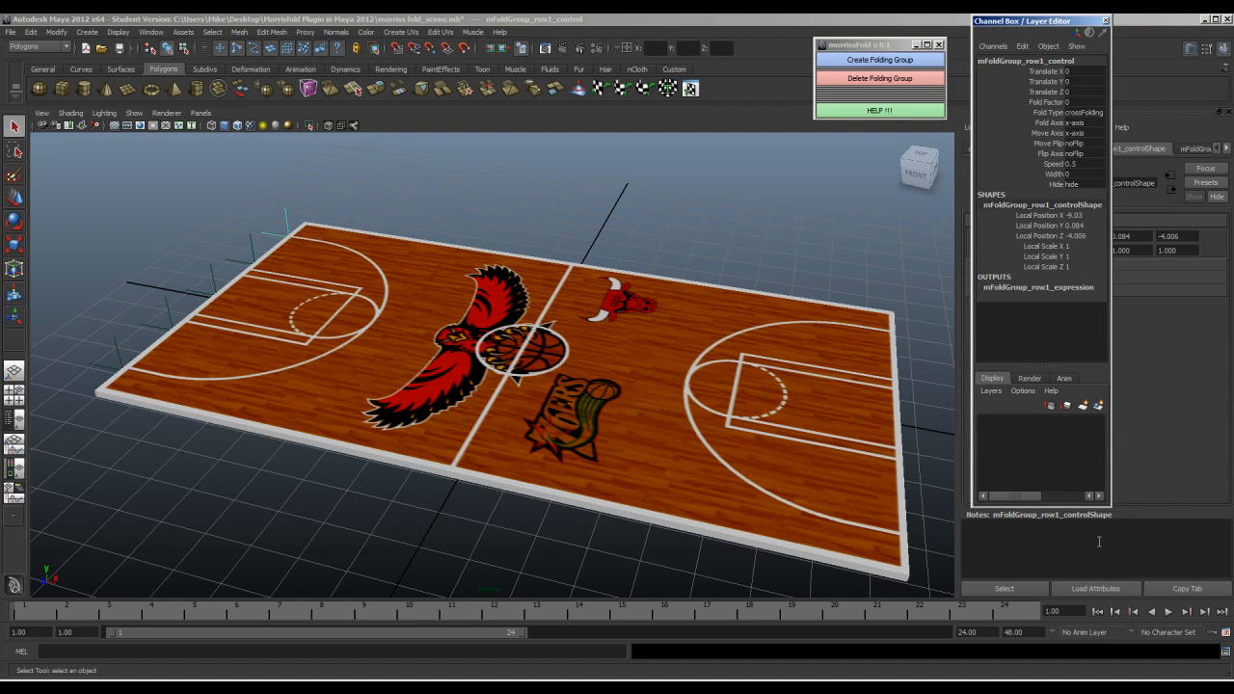
{"action": "left_click_drag", "start_coordinate": [1077, 505], "coordinate": [1078, 606]}
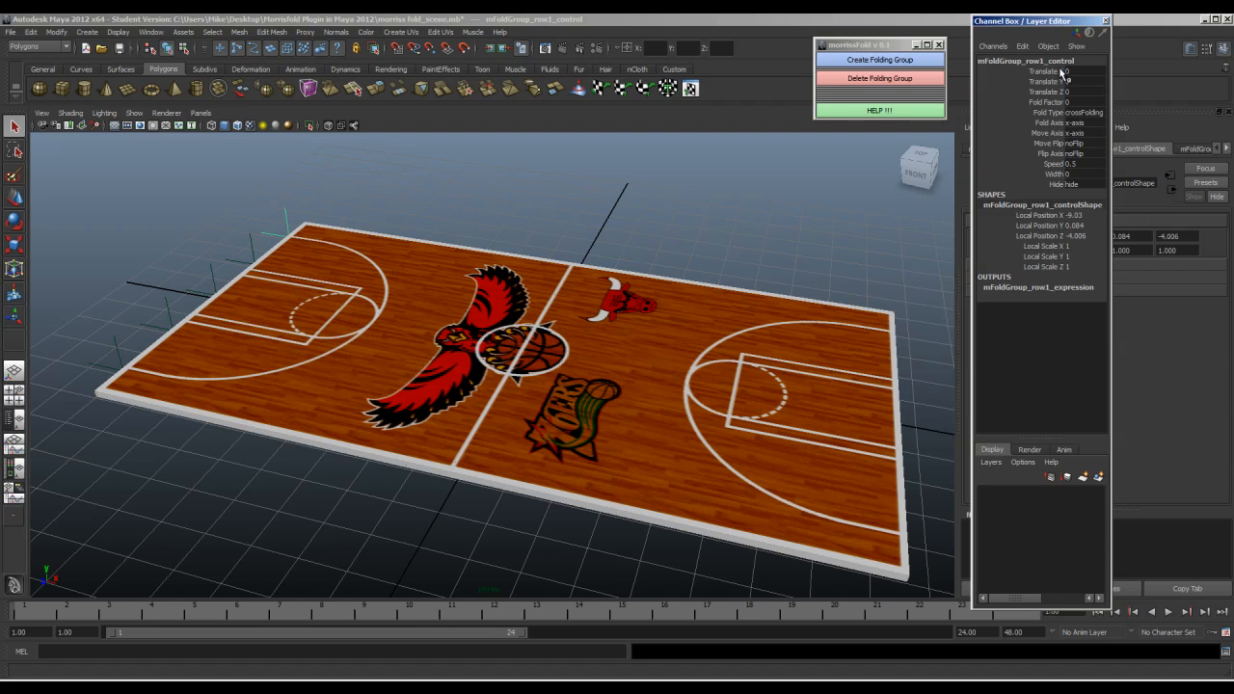
{"action": "left_click_drag", "start_coordinate": [1048, 21], "coordinate": [1019, 37]}
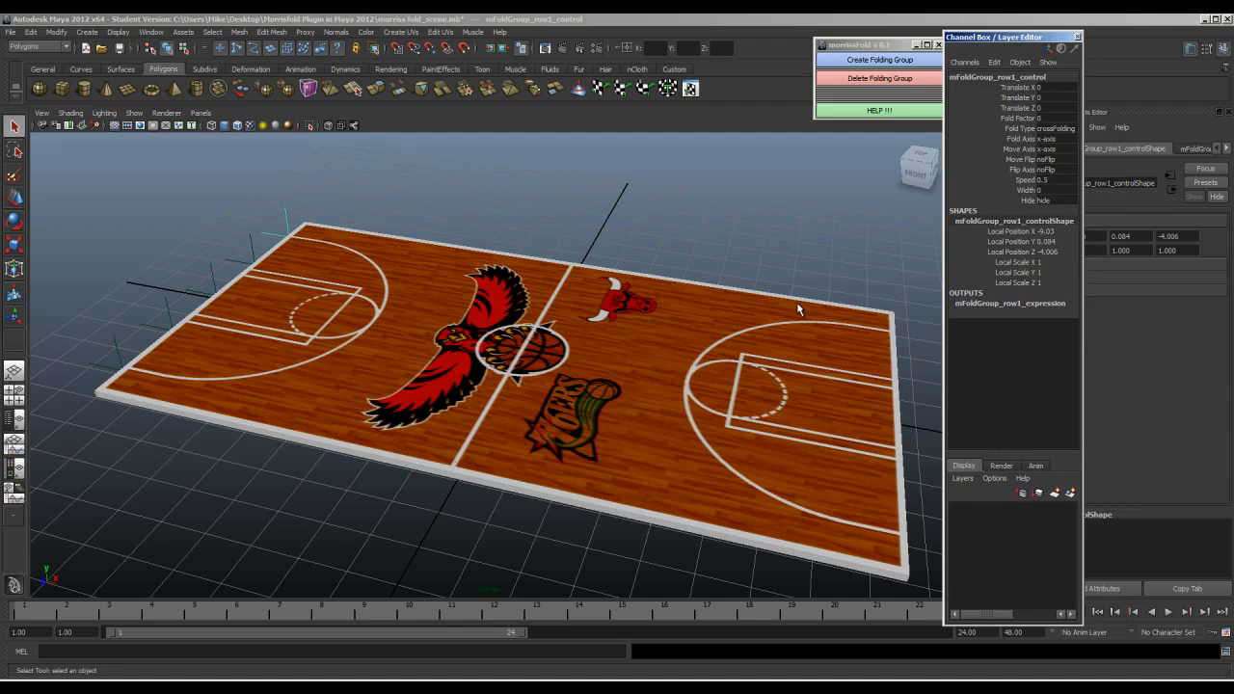
- View the court enlarged without the interface panels, restore the layout, and select the row1 control's Fold Type channel
{"action": "scroll", "coordinate": [791, 362], "scroll_direction": "up", "scroll_amount": 5}
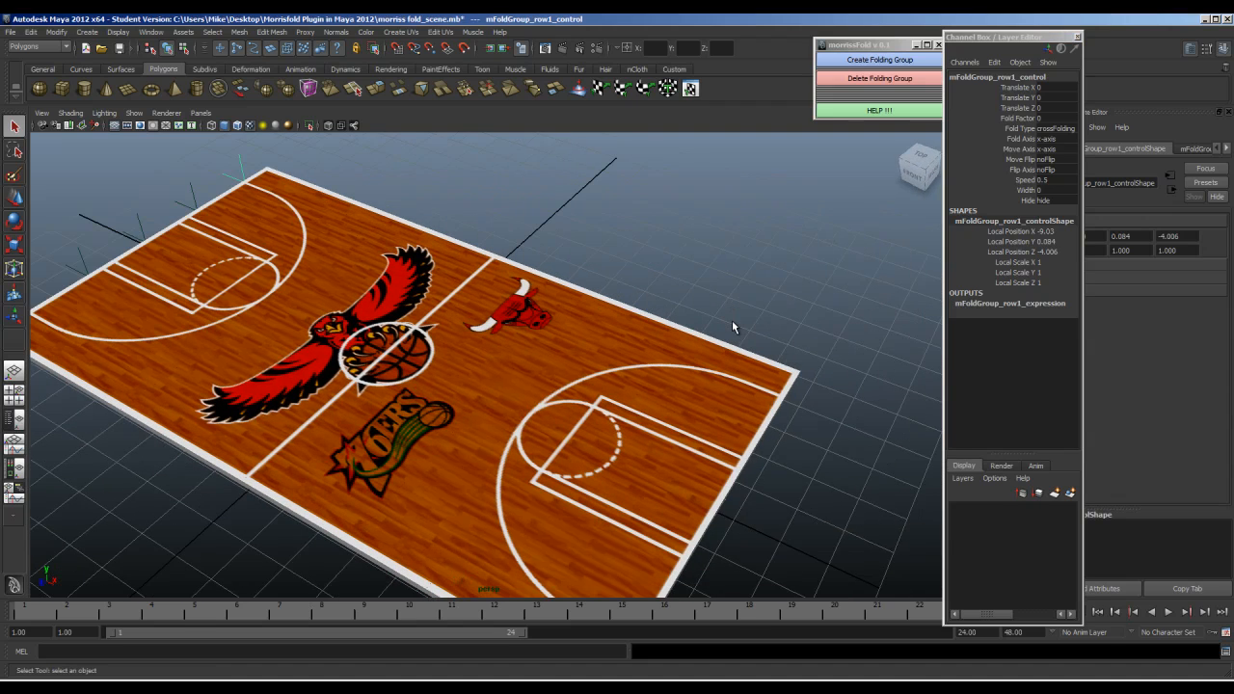
{"action": "key", "text": "ctrl+space"}
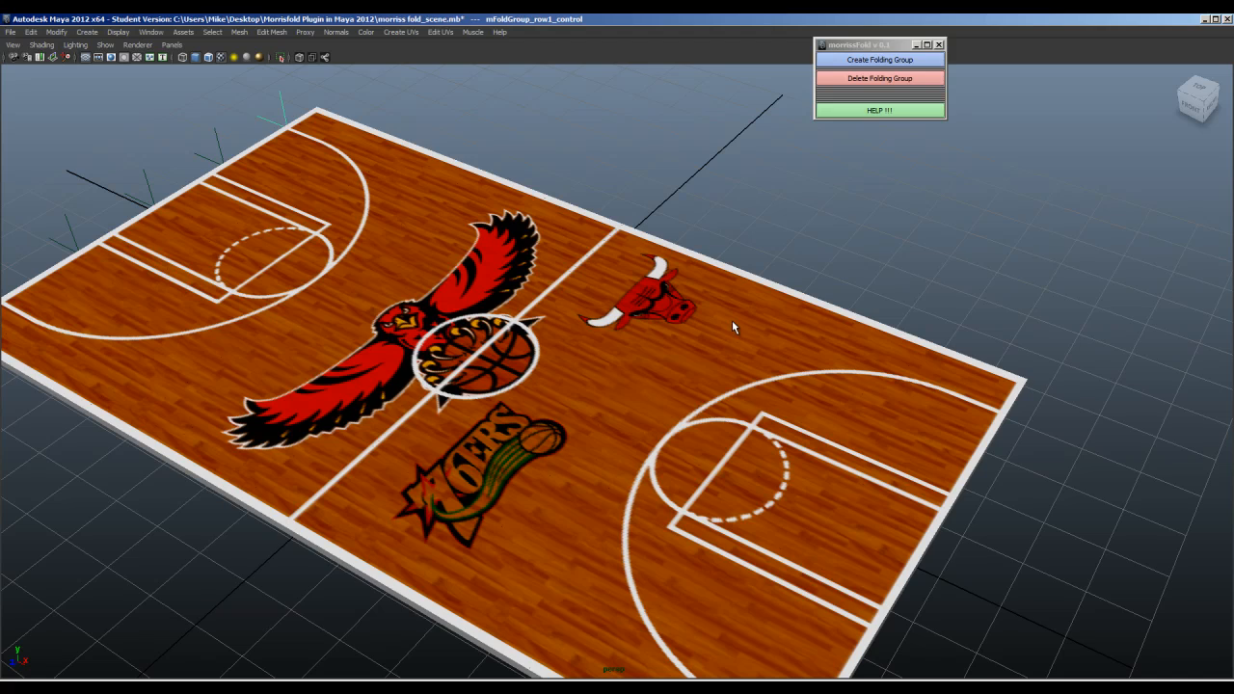
{"action": "left_click_drag", "start_coordinate": [742, 347], "coordinate": [825, 365], "text": "alt"}
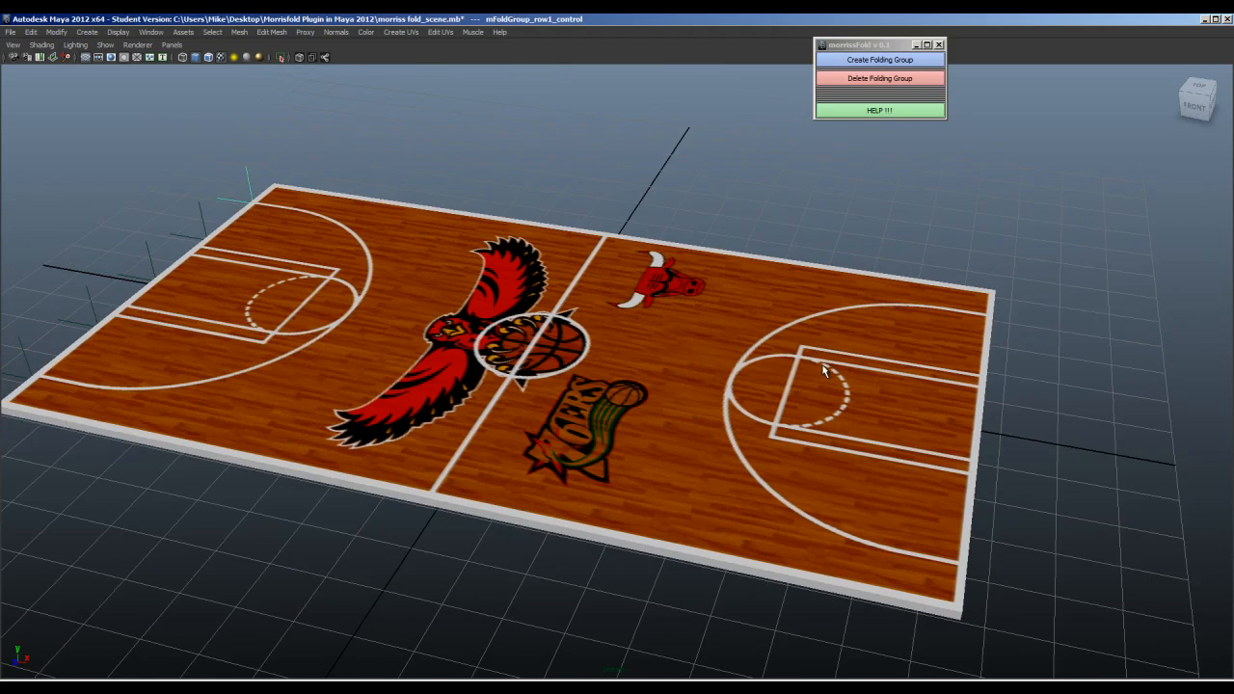
{"action": "key", "text": "ctrl+space"}
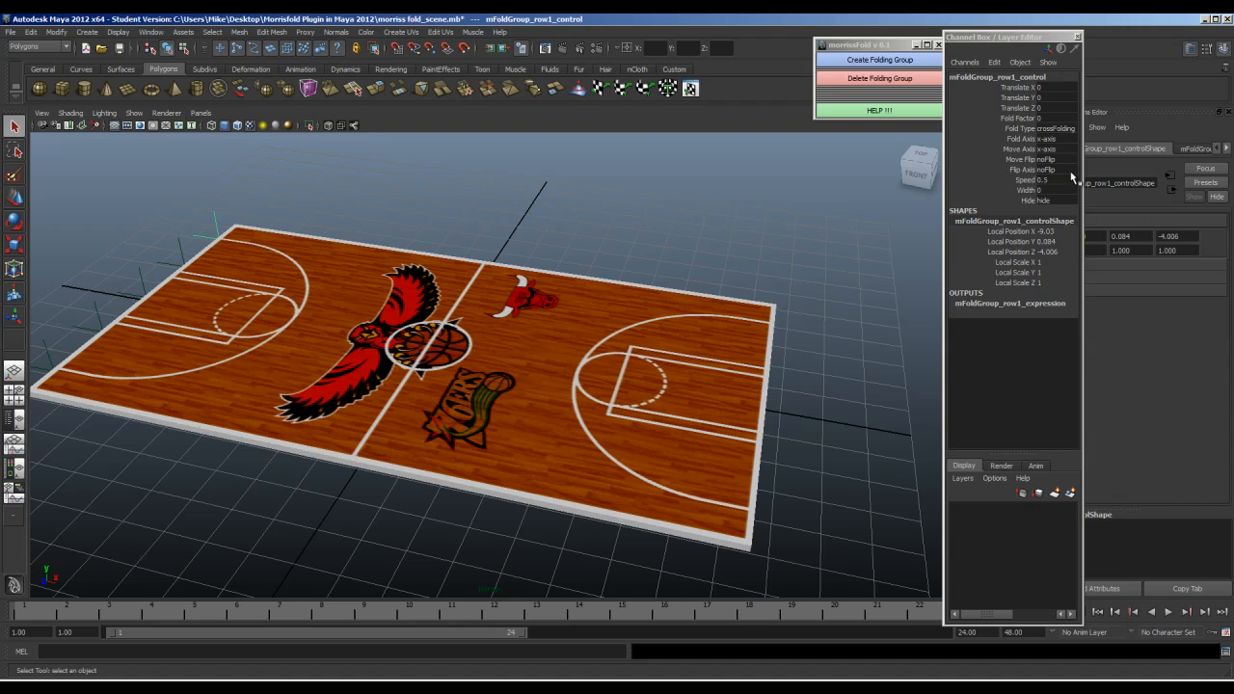
{"action": "left_click", "coordinate": [1005, 129]}
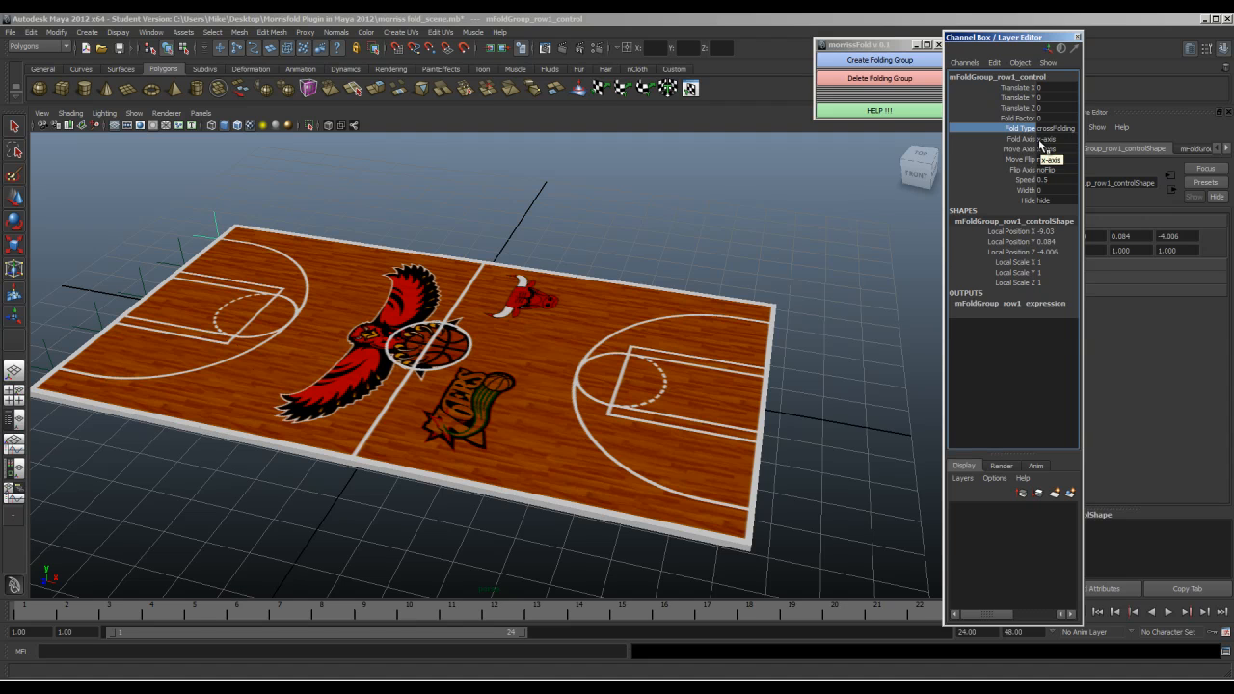
- Test the row1 fold by raising the control's Fold Factor to about 32.7, and reset it to 0
{"action": "left_click", "coordinate": [1004, 119]}
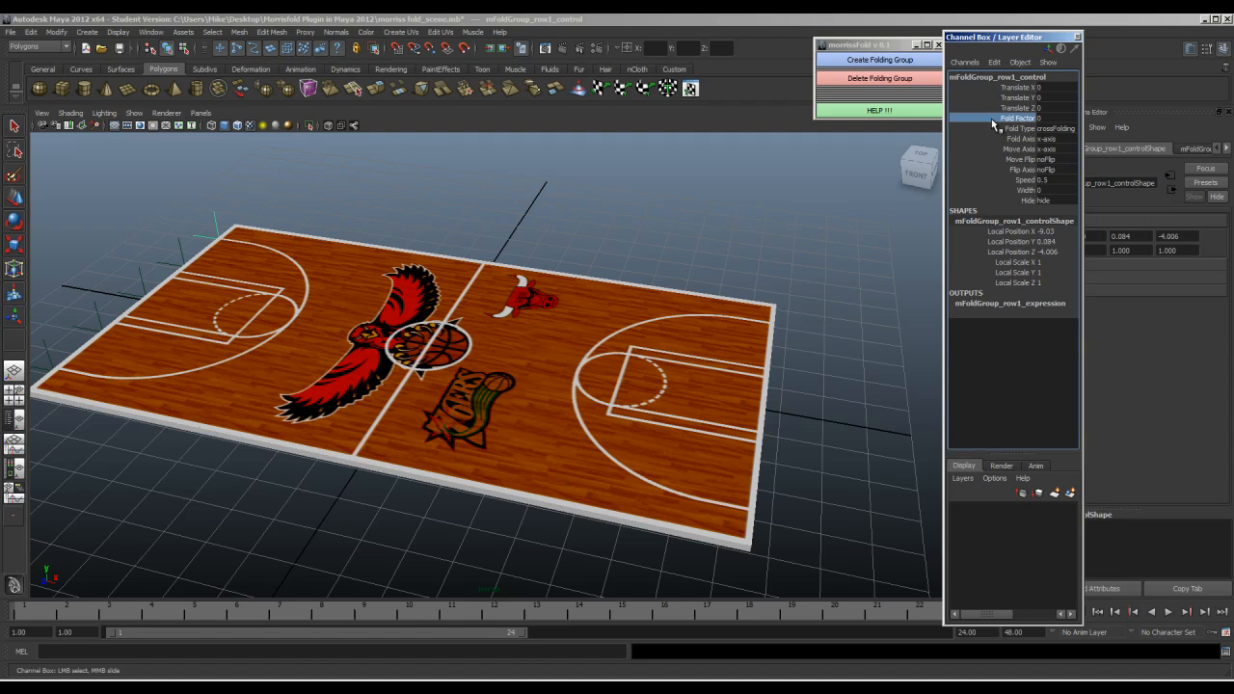
{"action": "left_click", "coordinate": [1058, 118]}
{"action": "middle_click_drag", "start_coordinate": [710, 202], "coordinate": [730, 220]}
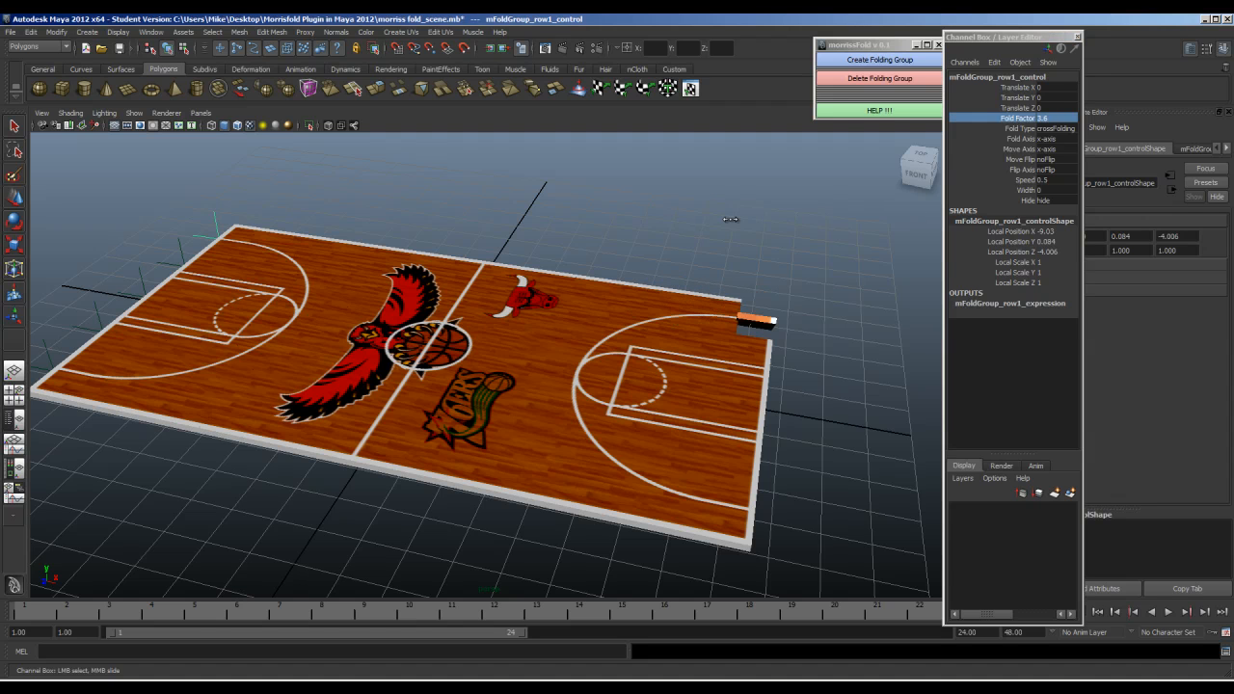
{"action": "middle_click_drag", "start_coordinate": [817, 234], "coordinate": [896, 227], "text": "alt"}
{"action": "left_click_drag", "start_coordinate": [896, 228], "coordinate": [801, 298], "text": "alt"}
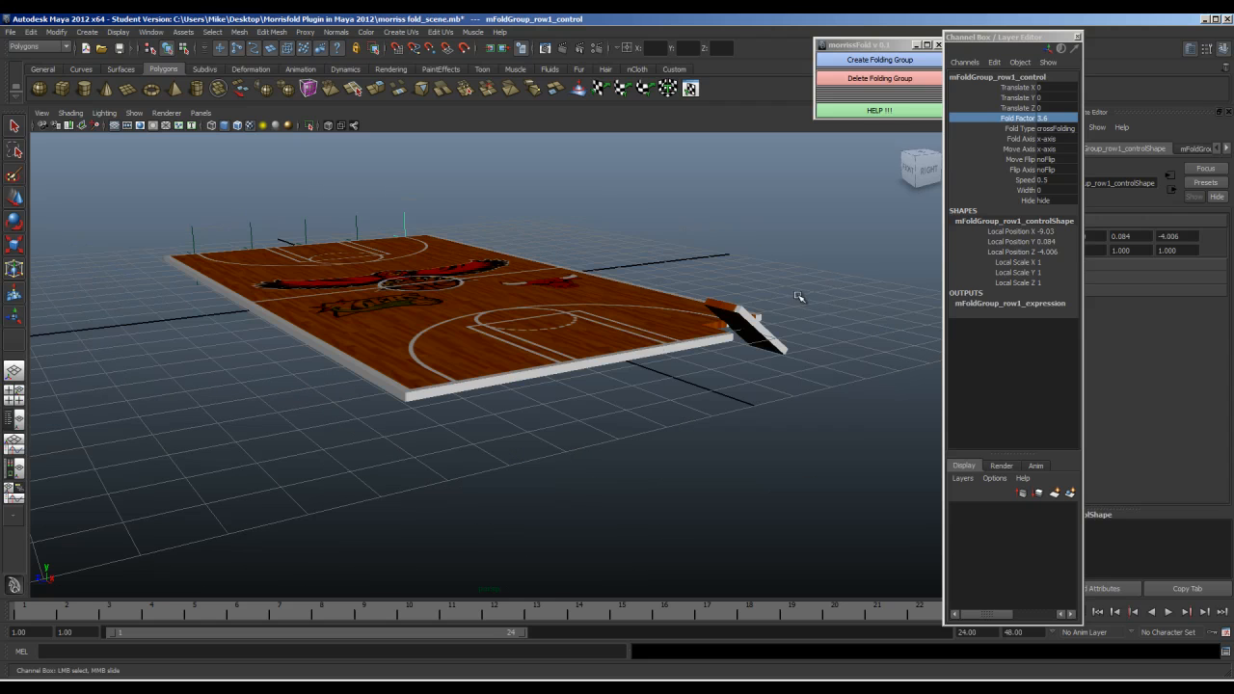
{"action": "left_click", "coordinate": [981, 121]}
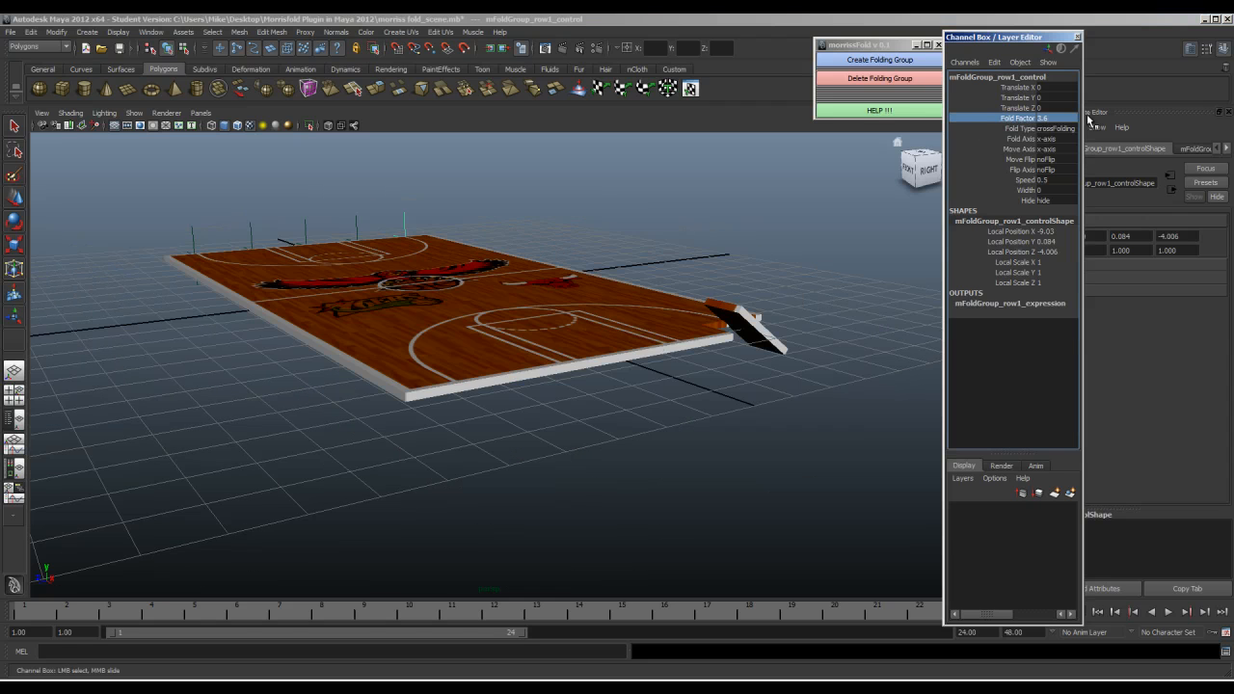
{"action": "middle_click_drag", "start_coordinate": [817, 241], "coordinate": [1005, 274]}
{"action": "left_click_drag", "start_coordinate": [524, 337], "coordinate": [527, 369], "text": "alt"}
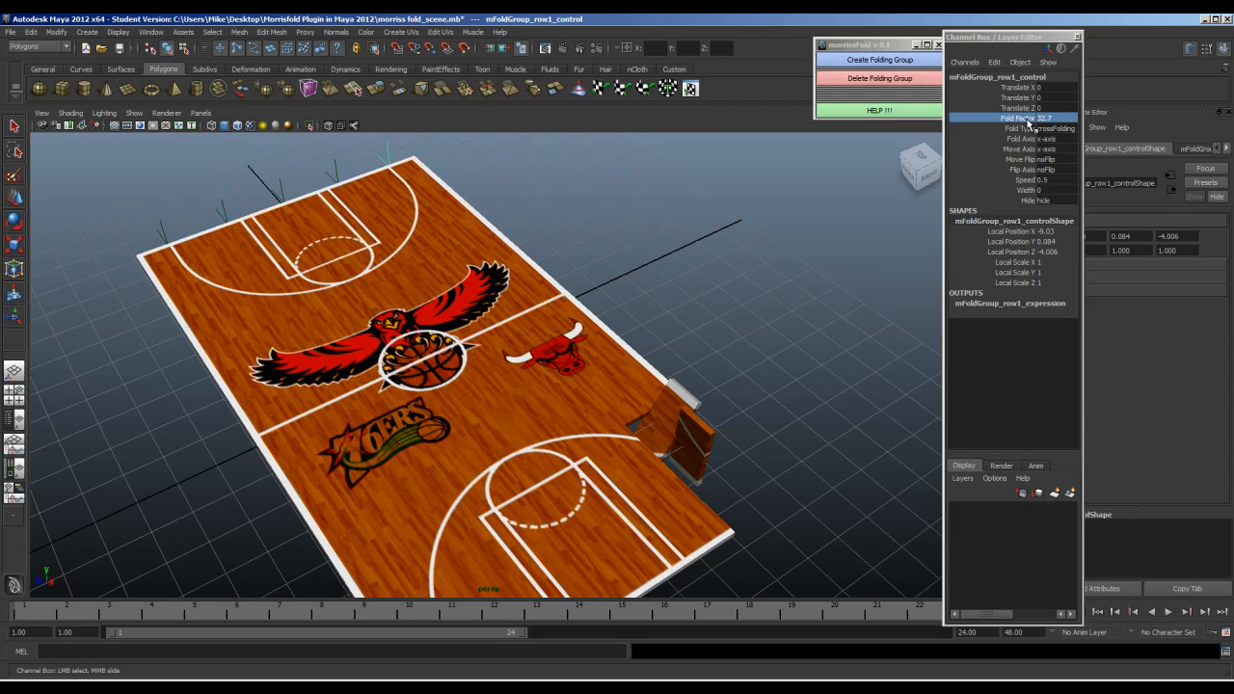
{"action": "left_click", "coordinate": [1040, 119]}
{"action": "type", "text": "0"}
{"action": "key", "text": "Return"}
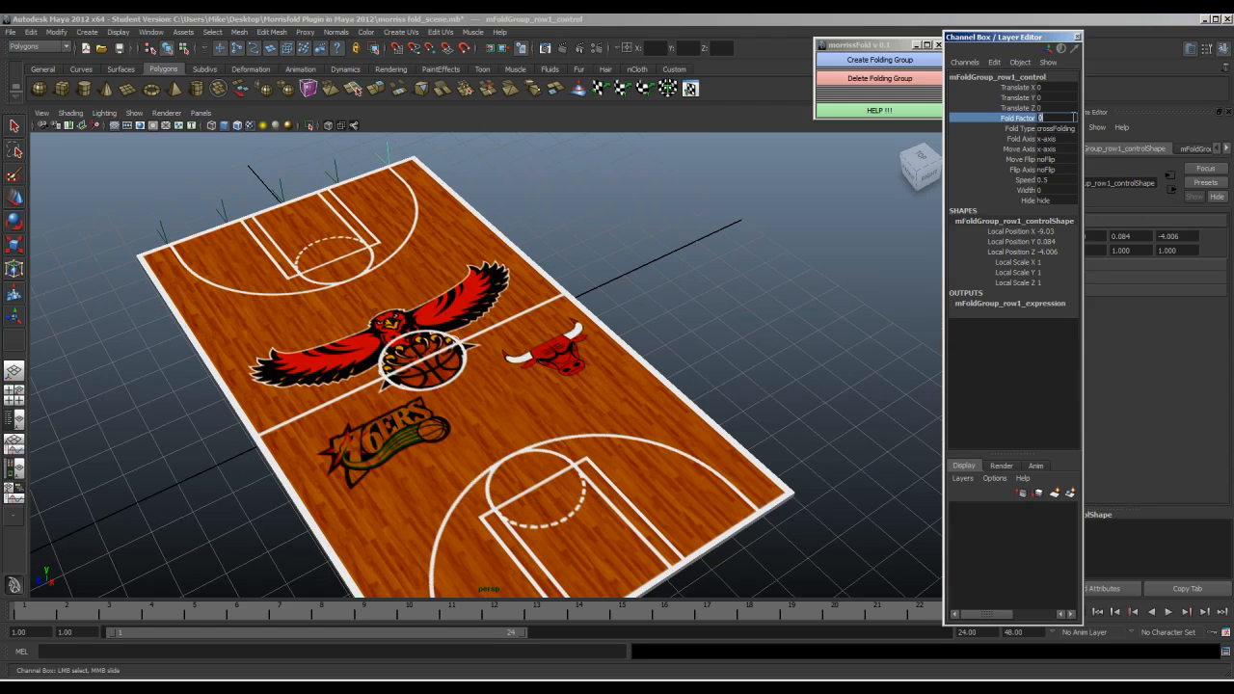
- Set the row1 control's Fold Type to crossFolding and its Fold Axis to z-axis
{"action": "left_click", "coordinate": [1057, 128]}
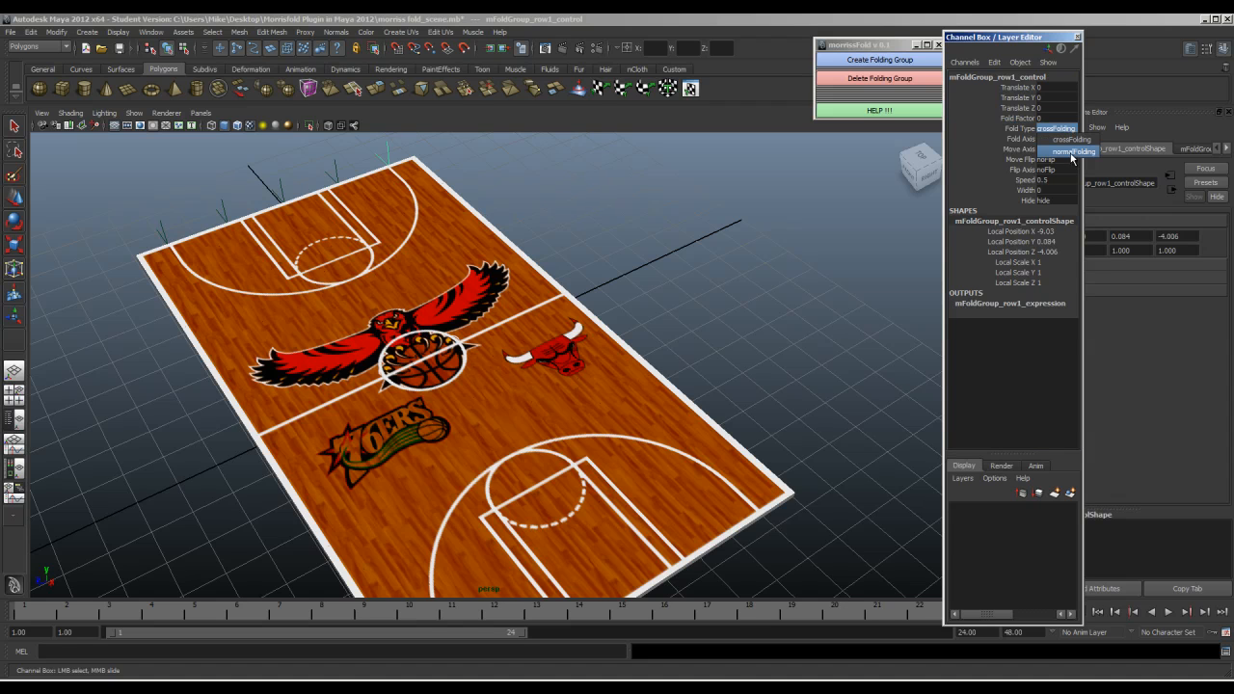
{"action": "left_click", "coordinate": [1070, 139]}
{"action": "left_click", "coordinate": [1049, 139]}
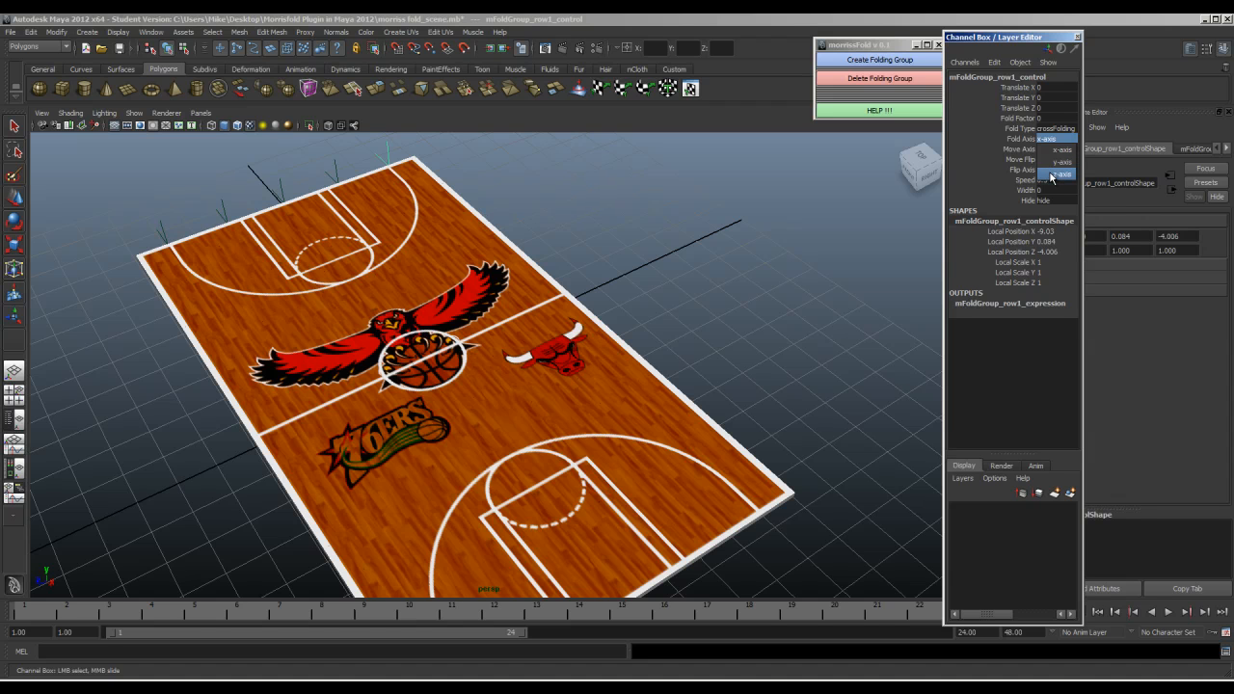
{"action": "left_click", "coordinate": [1051, 178]}
{"action": "left_click_drag", "start_coordinate": [756, 340], "coordinate": [794, 330], "text": "alt"}
- Set the row1 control's Move Flip and Flip Axis both to flip, and try out the fold with Fold Factor
{"action": "left_click", "coordinate": [1048, 160]}
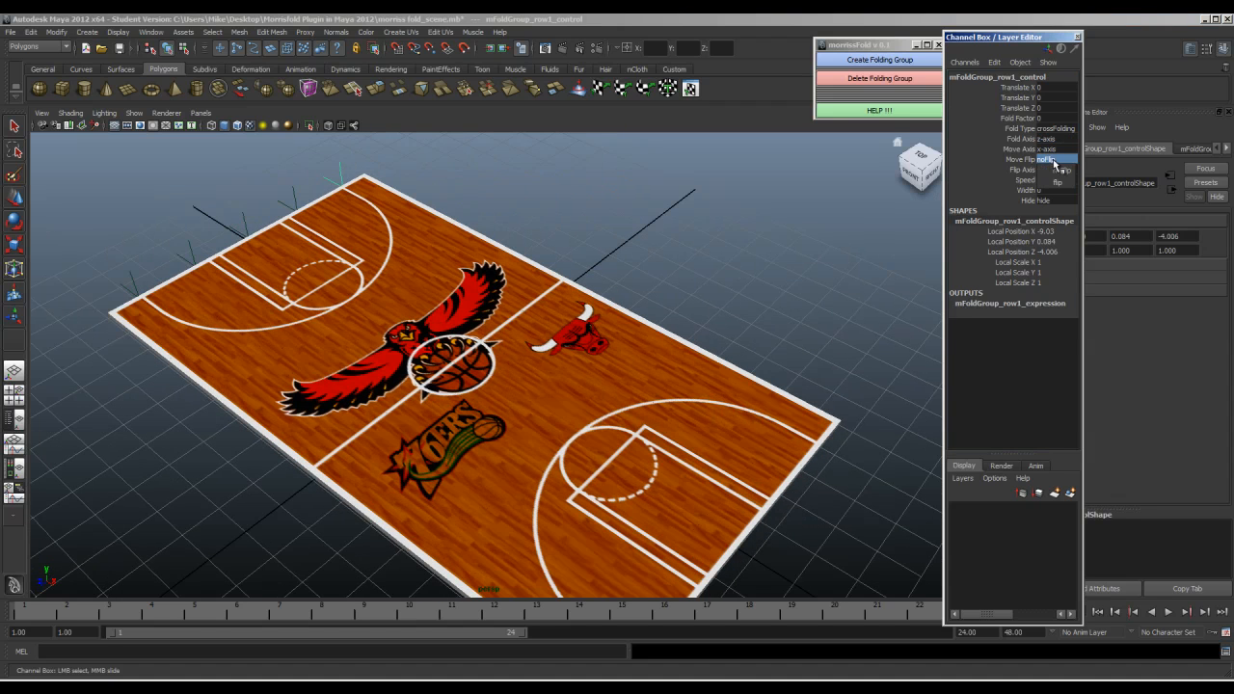
{"action": "left_click", "coordinate": [1058, 182]}
{"action": "left_click", "coordinate": [1051, 170]}
{"action": "left_click", "coordinate": [1060, 191]}
{"action": "mouse_move", "coordinate": [801, 298]}
{"action": "left_mouse_down", "text": "alt"}
{"action": "mouse_move", "coordinate": [790, 292]}
{"action": "mouse_move", "coordinate": [805, 300]}
{"action": "left_mouse_up", "text": "alt"}
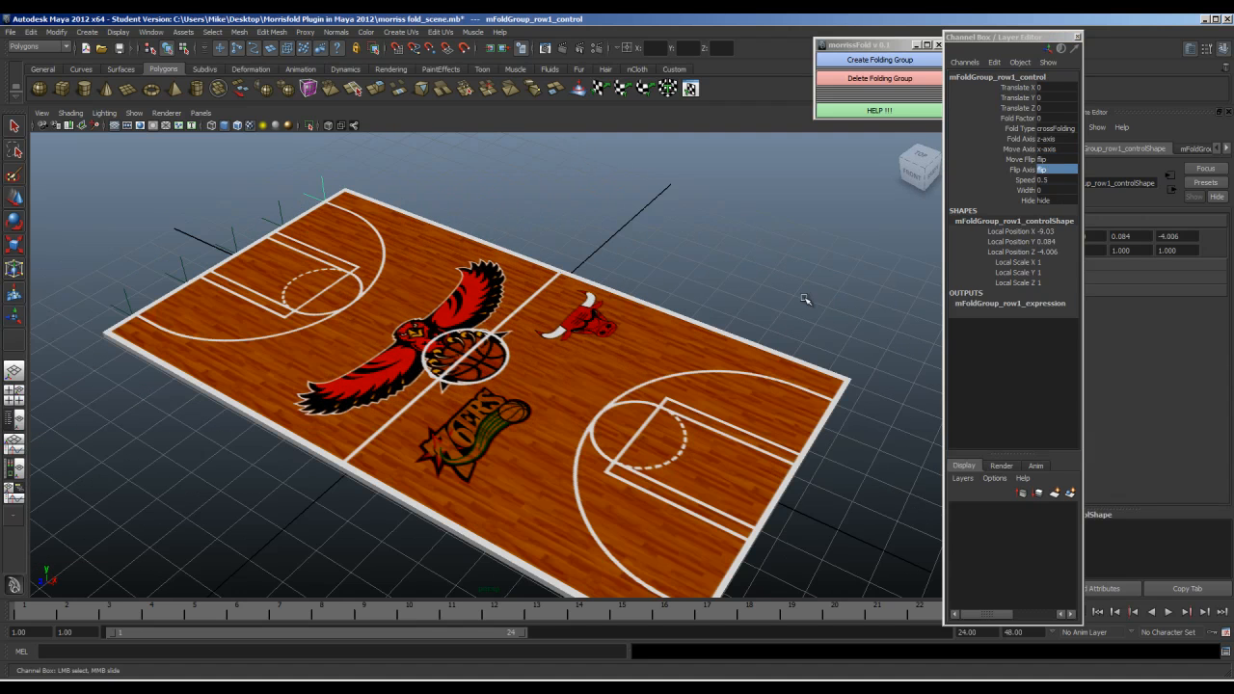
{"action": "left_click", "coordinate": [1019, 118]}
{"action": "middle_click_drag", "start_coordinate": [729, 254], "coordinate": [595, 305]}
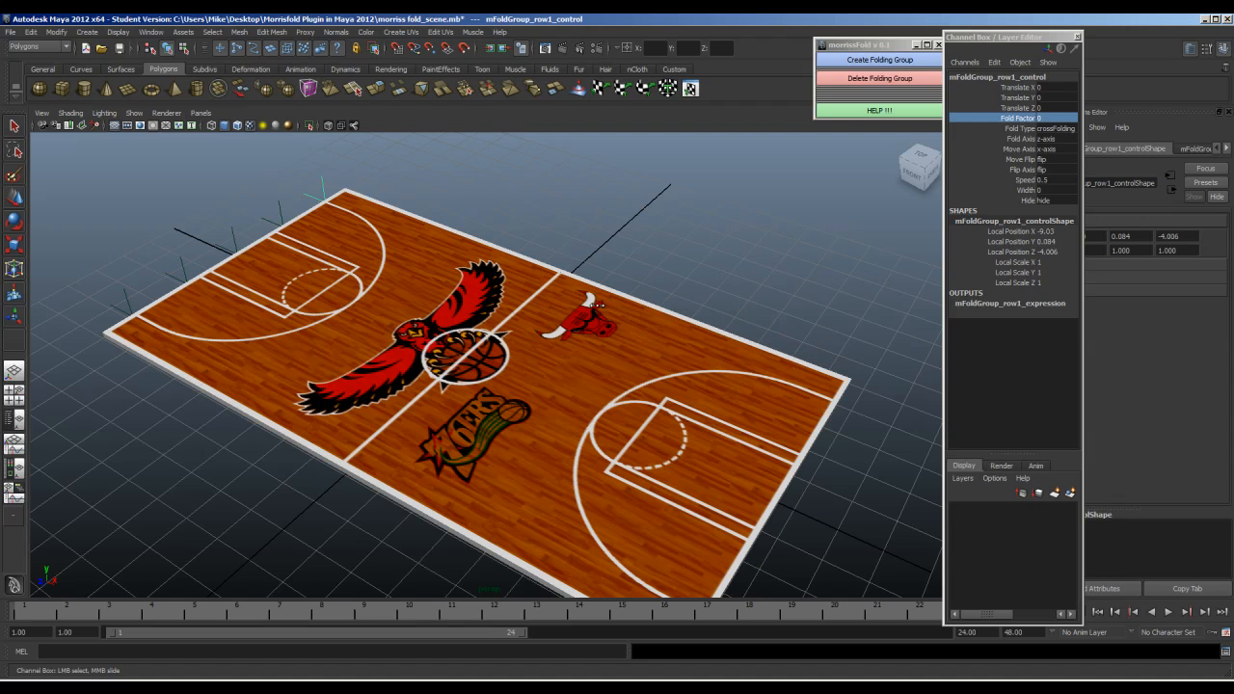
- Set the row1 control's Move Axis to z-axis and try out the fold with Fold Factor
{"action": "left_click", "coordinate": [1058, 154]}
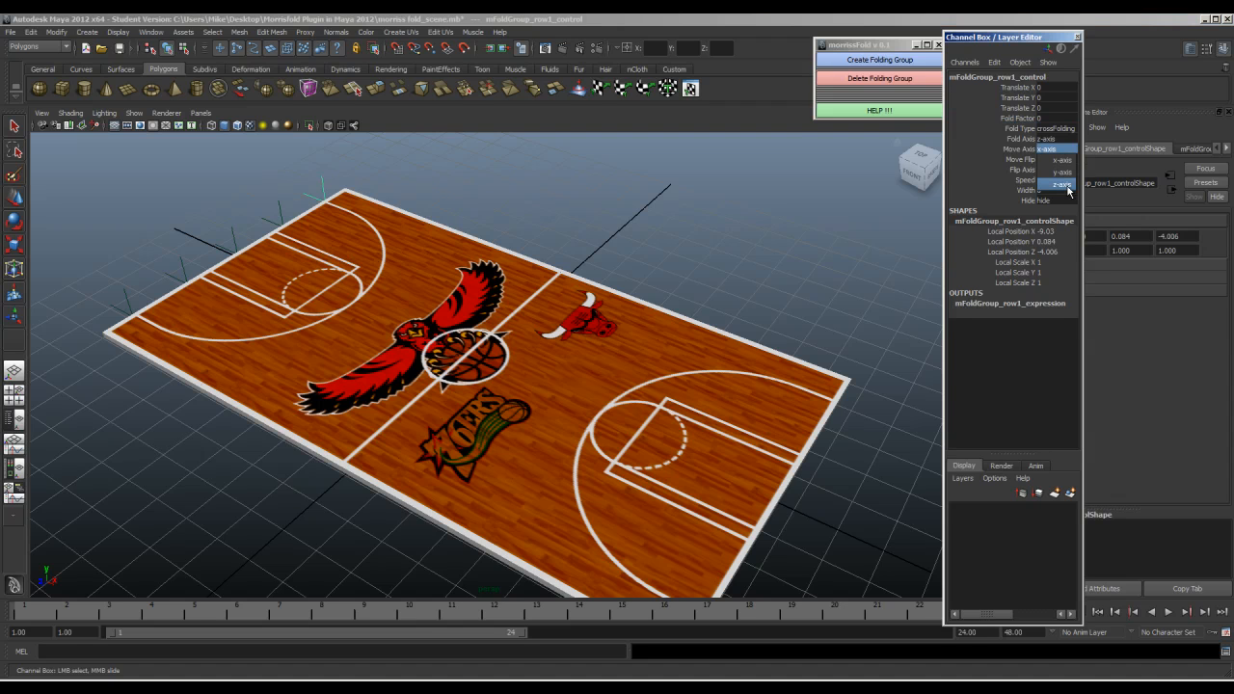
{"action": "left_click", "coordinate": [1065, 186]}
{"action": "left_click", "coordinate": [1012, 119]}
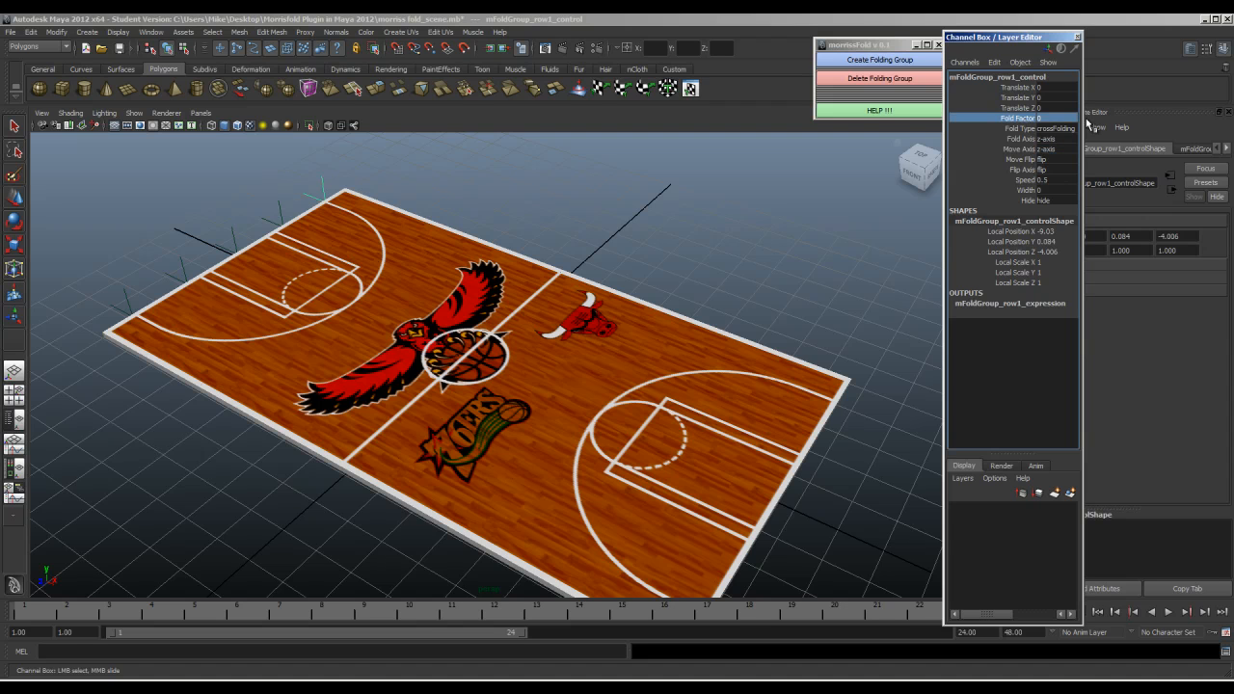
{"action": "middle_click_drag", "start_coordinate": [710, 239], "coordinate": [610, 270]}
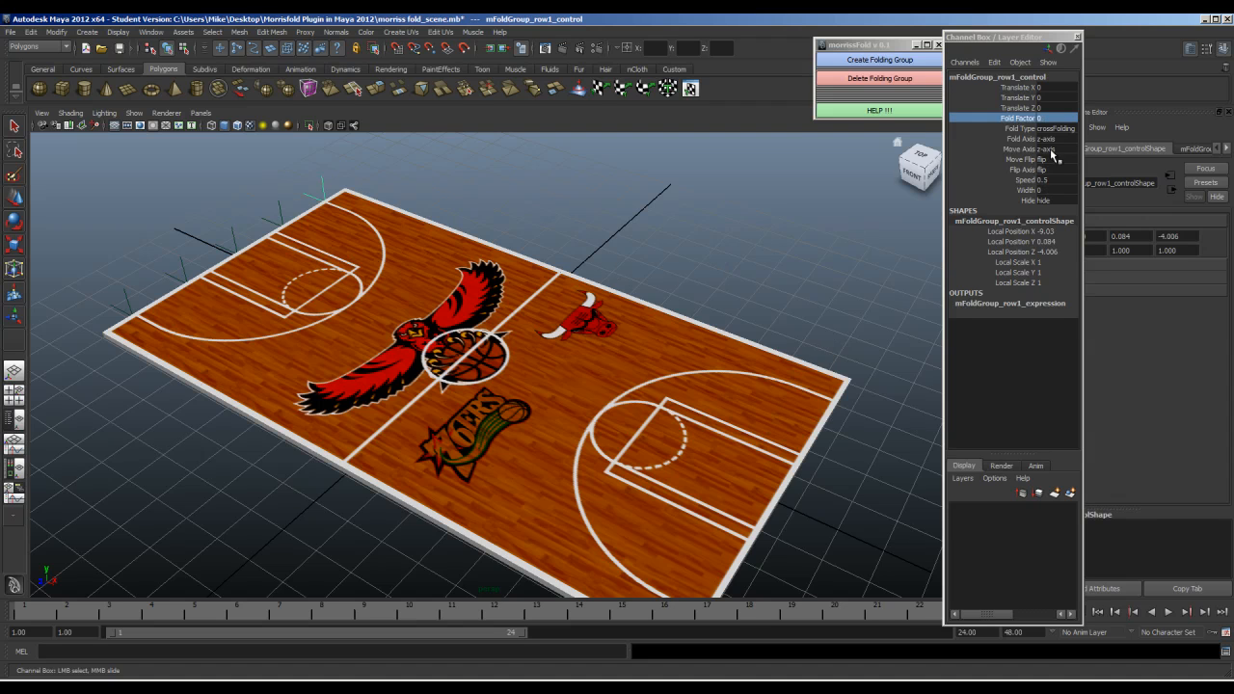
- Set the row1 control's Move Flip to noFlip and try out the fold with Fold Factor
{"action": "left_click", "coordinate": [1058, 171]}
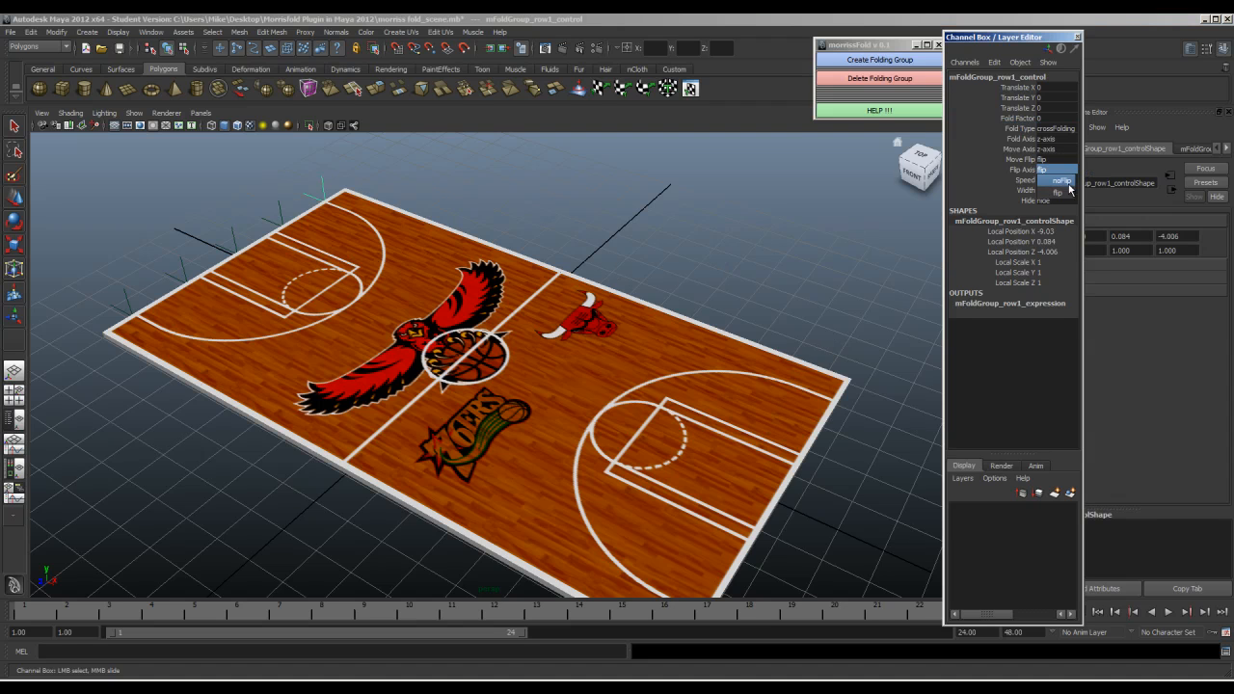
{"action": "left_click", "coordinate": [1060, 160]}
{"action": "left_click", "coordinate": [1060, 162]}
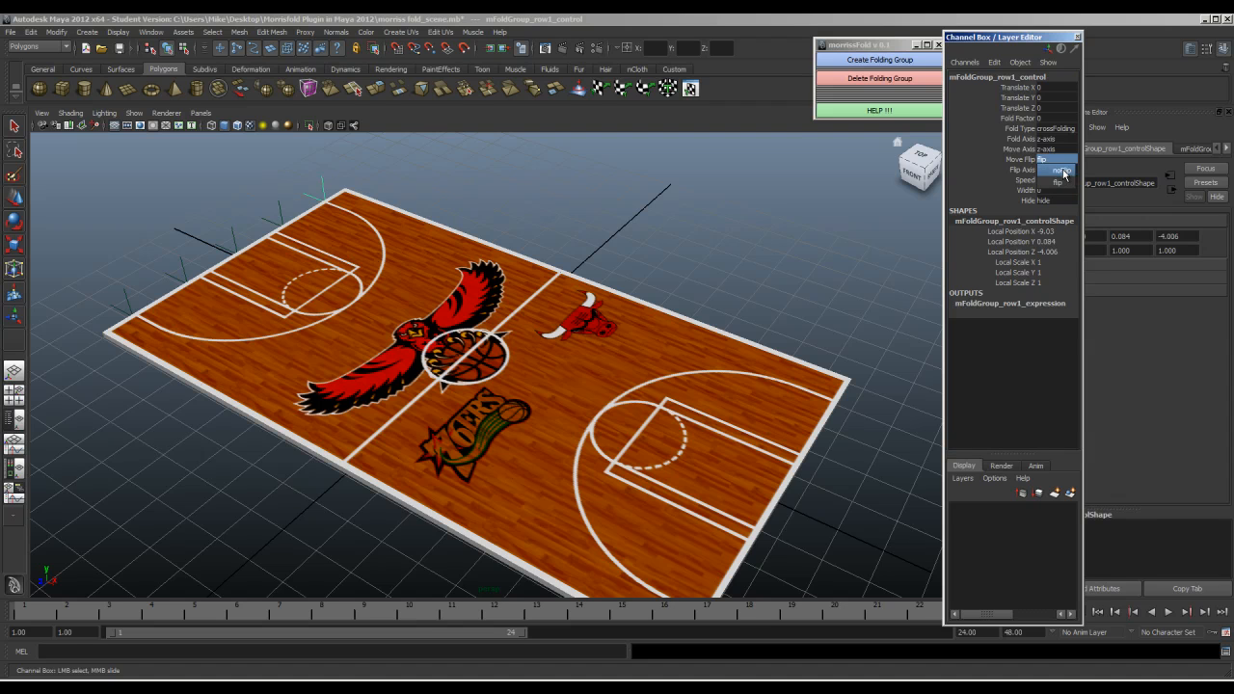
{"action": "left_click", "coordinate": [1060, 170]}
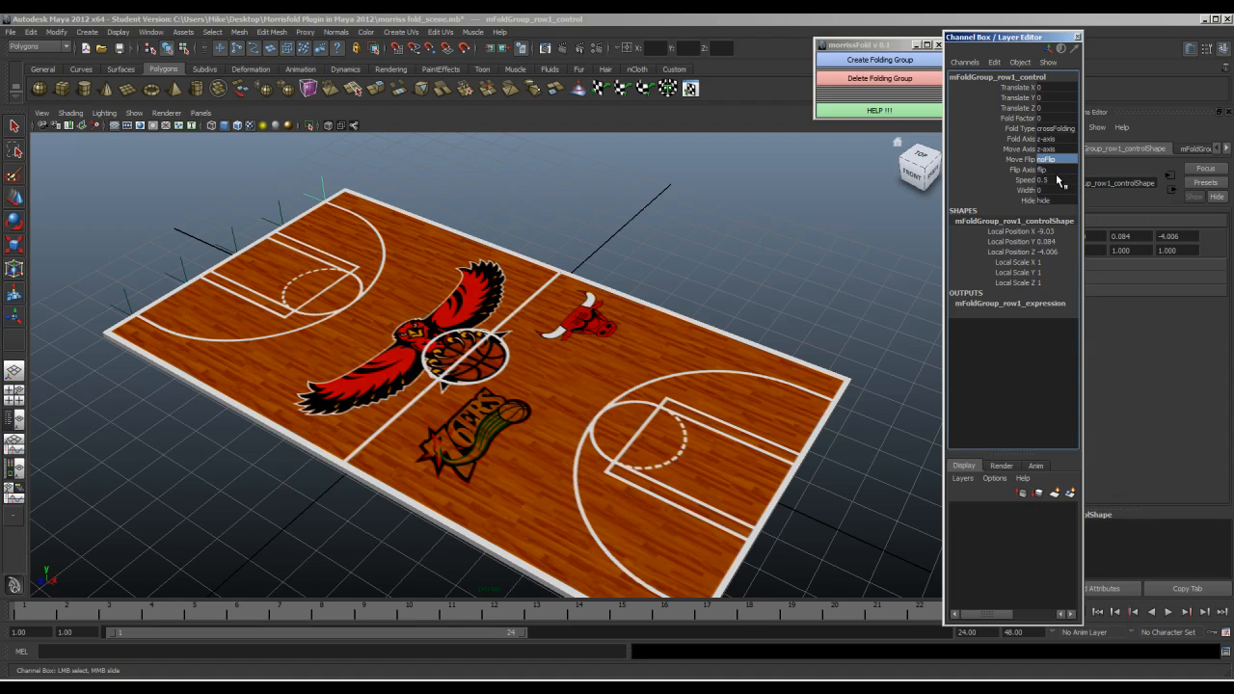
{"action": "left_click", "coordinate": [1009, 117]}
{"action": "middle_click_drag", "start_coordinate": [675, 278], "coordinate": [615, 287]}
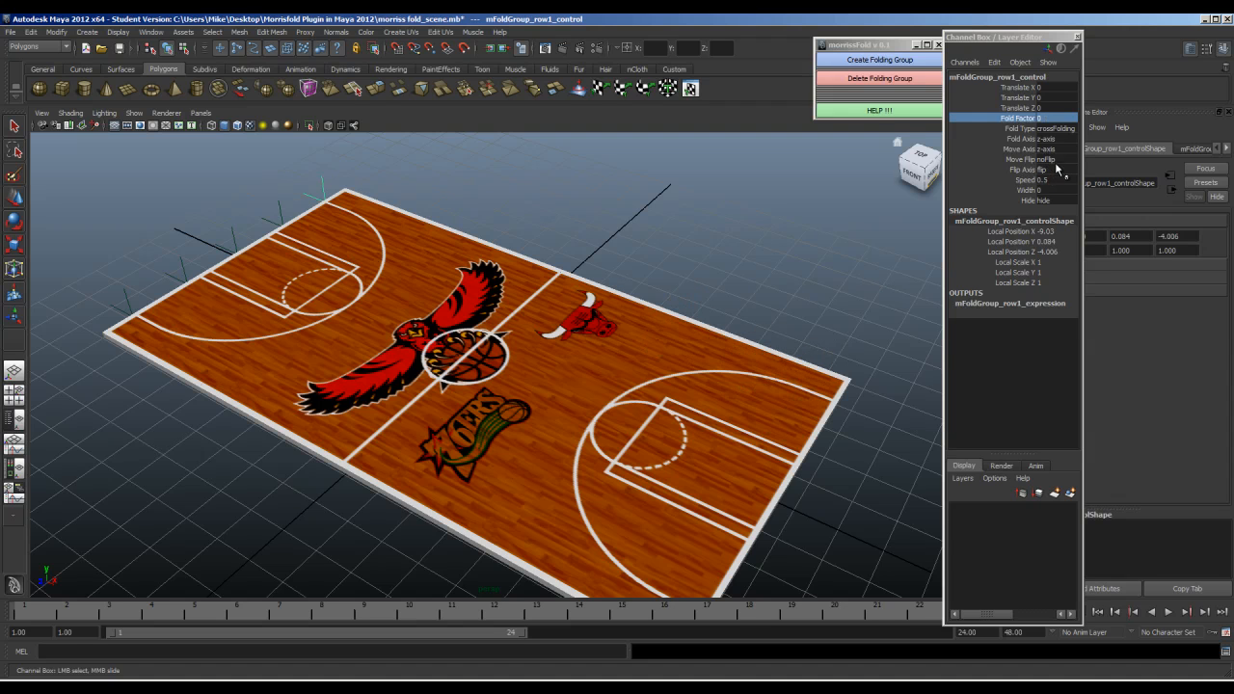
- Set the row1 control's Flip Axis to noFlip and try out the fold with Fold Factor
{"action": "left_click", "coordinate": [1057, 169]}
{"action": "left_click", "coordinate": [1059, 191]}
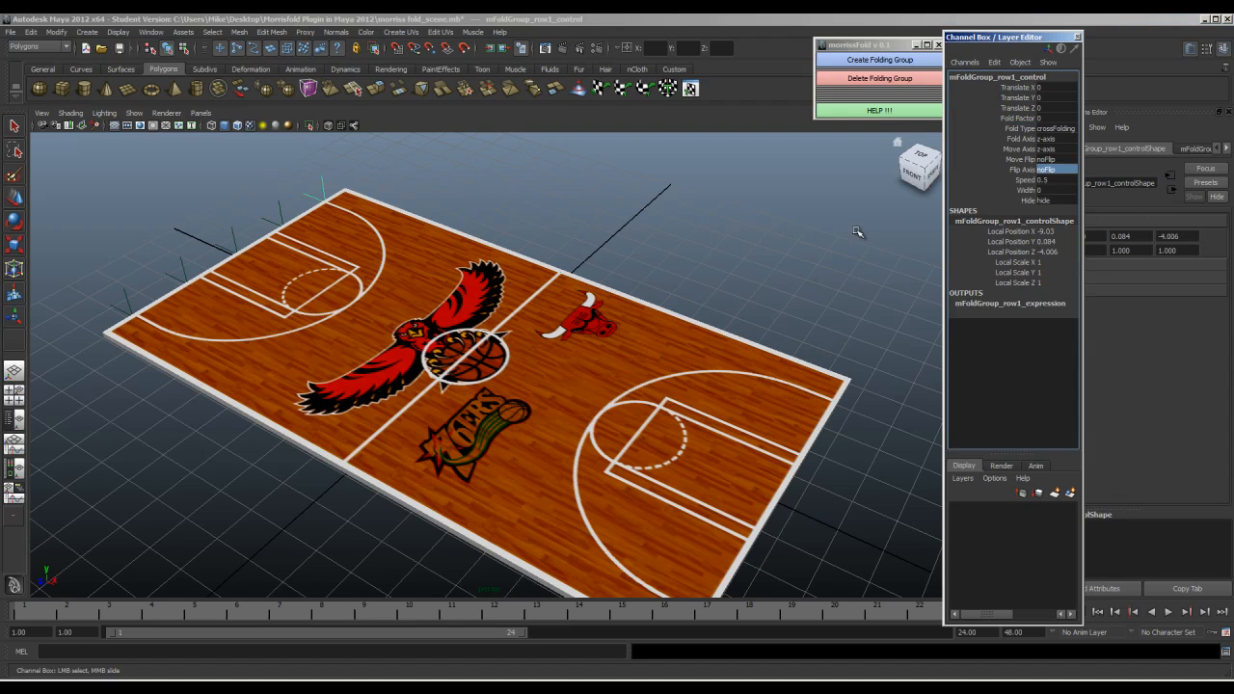
{"action": "left_click", "coordinate": [1021, 117]}
{"action": "middle_click_drag", "start_coordinate": [723, 228], "coordinate": [640, 251]}
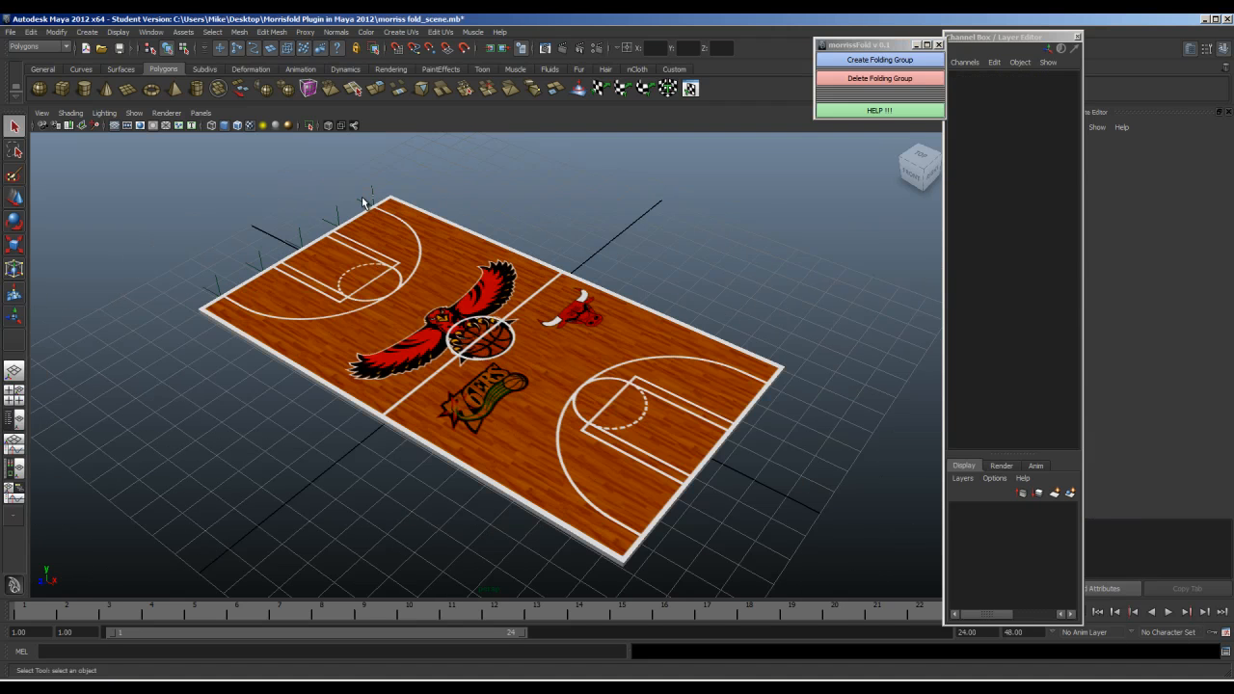
- Reselect the row1 control locator and preview its x-axis cross folding by varying Fold Factor
{"action": "left_click", "coordinate": [363, 203]}
{"action": "left_click_drag", "start_coordinate": [713, 228], "coordinate": [740, 226], "text": "alt"}
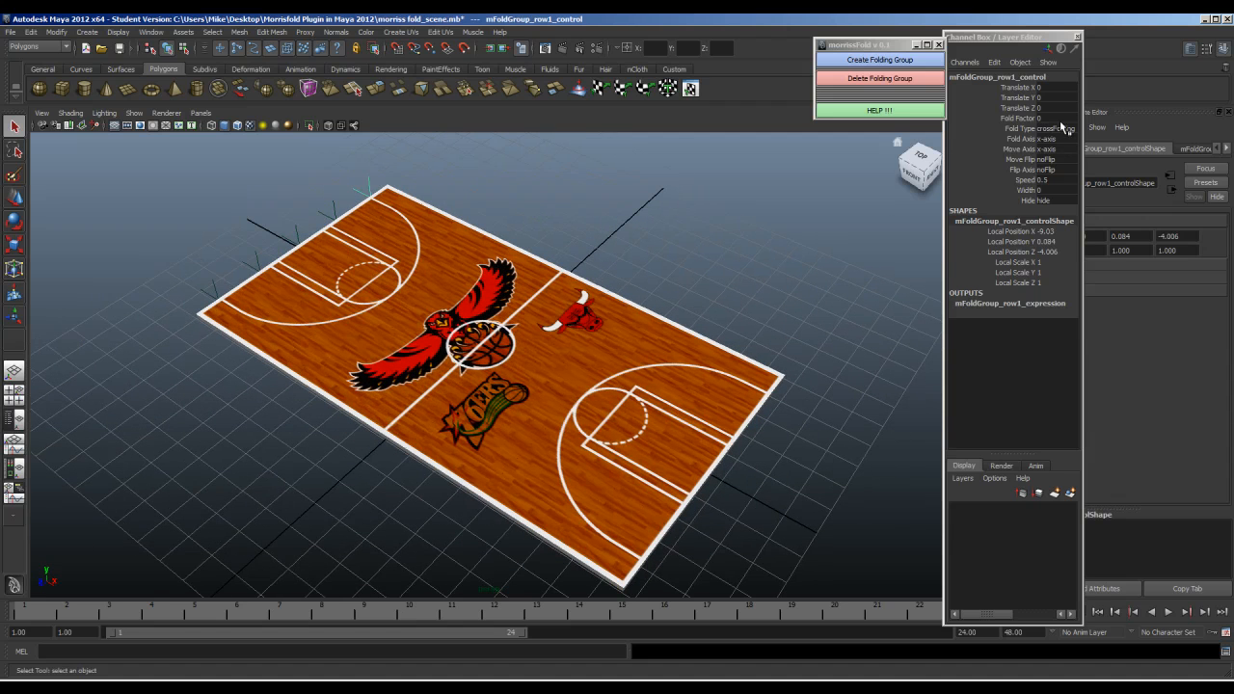
{"action": "left_click", "coordinate": [1020, 119]}
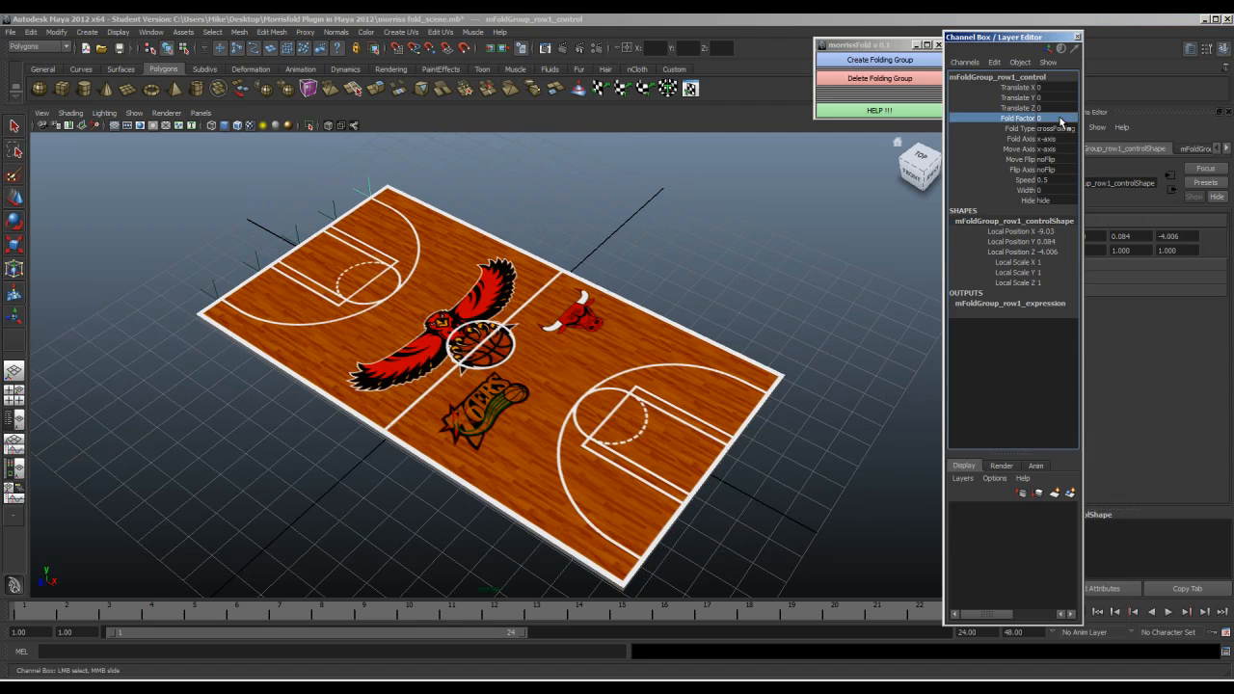
{"action": "middle_click_drag", "start_coordinate": [612, 263], "coordinate": [503, 283]}
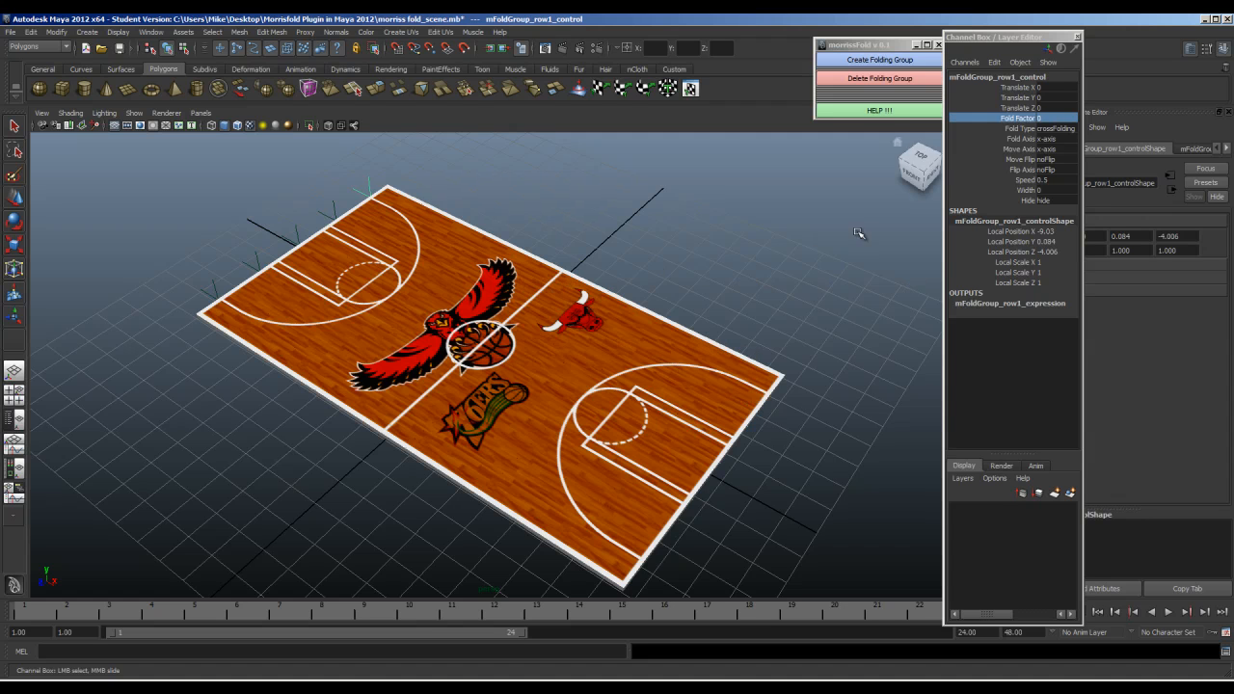
- Set the row1 control's Fold Type to normalFolding and Fold Axis to z-axis, with x-axis as the Move Axis
{"action": "left_click", "coordinate": [1060, 128]}
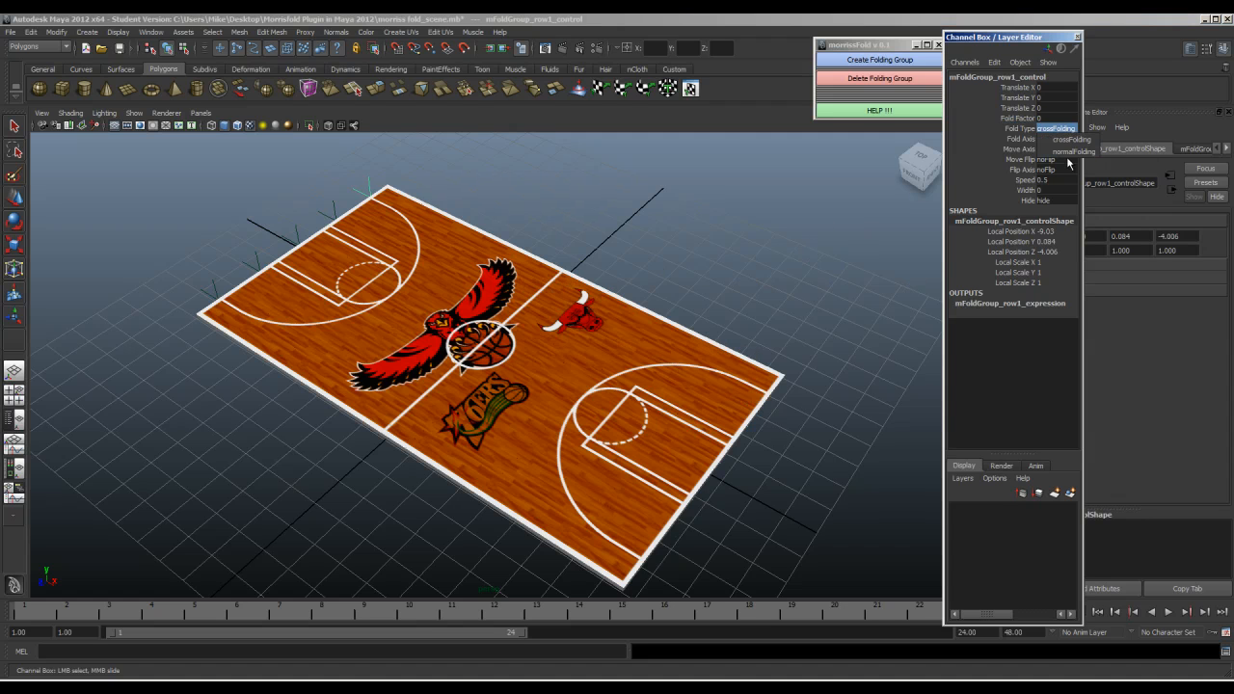
{"action": "left_click", "coordinate": [1068, 152]}
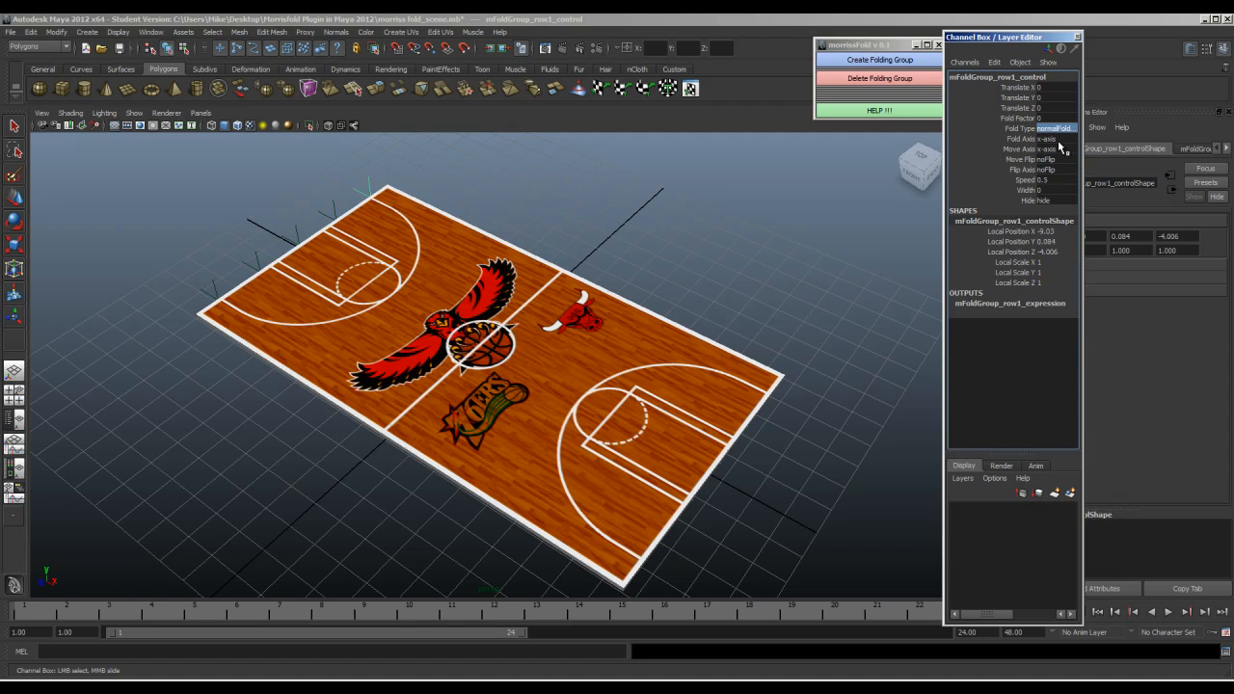
{"action": "left_click", "coordinate": [1060, 140]}
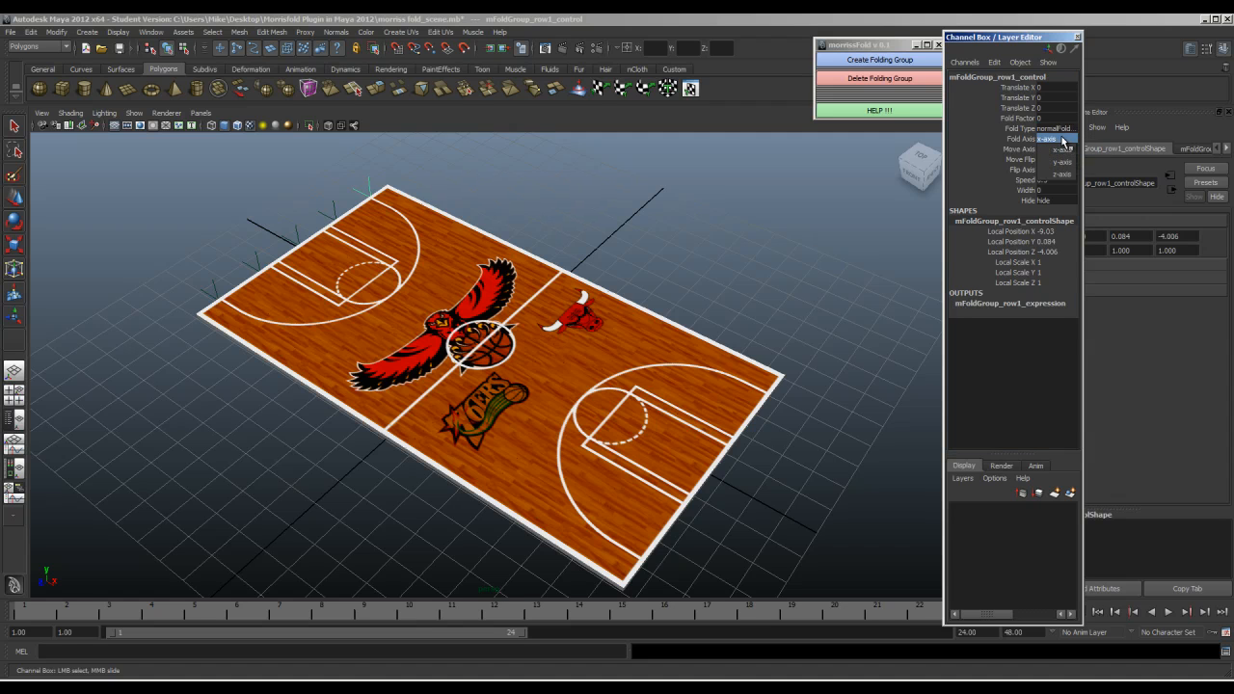
{"action": "left_click", "coordinate": [1061, 174]}
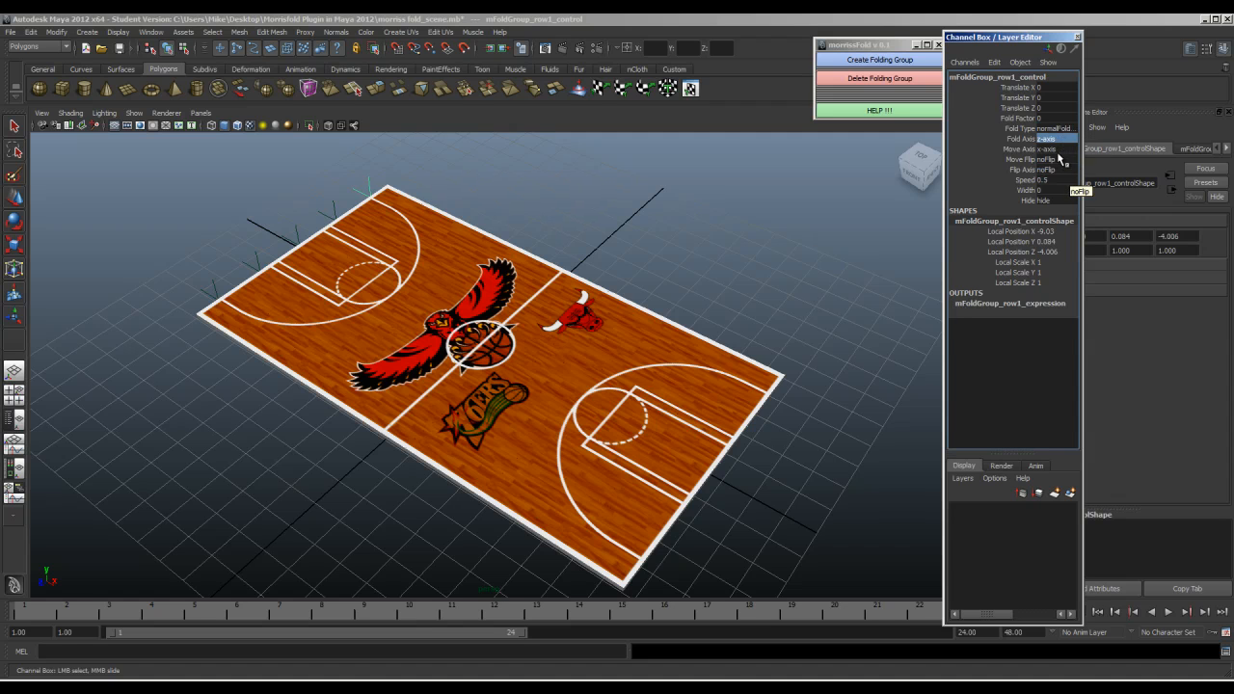
{"action": "left_click", "coordinate": [1059, 150]}
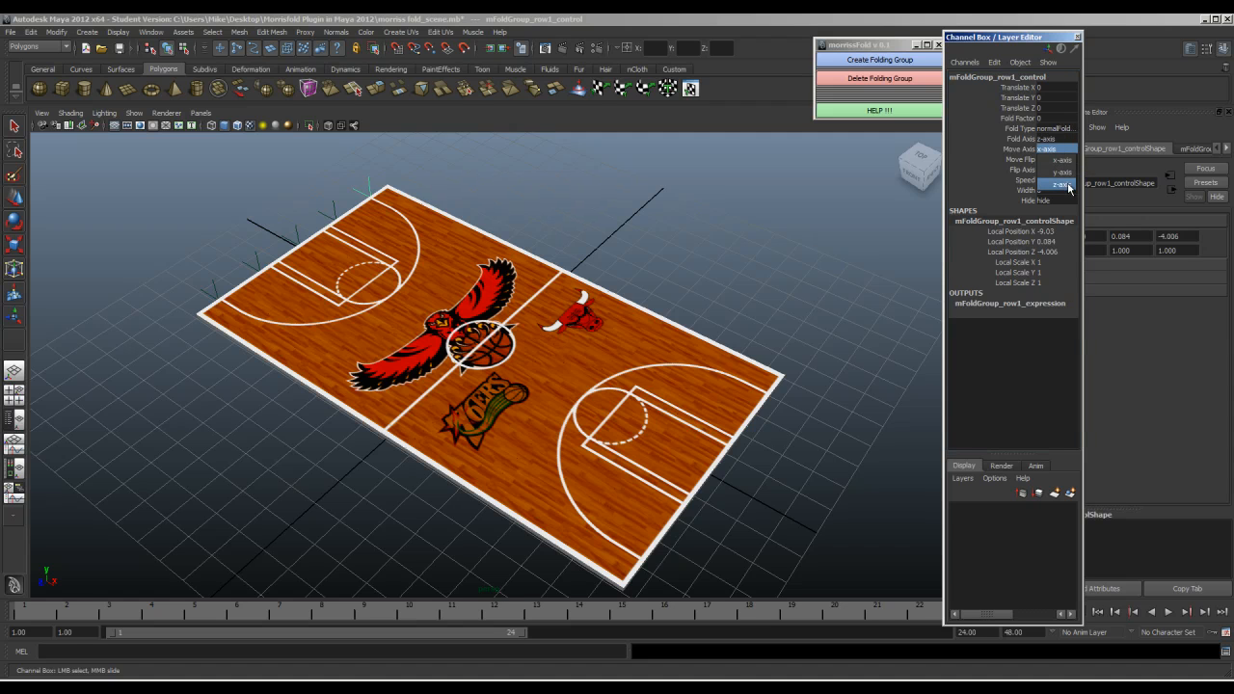
{"action": "left_click", "coordinate": [1062, 160]}
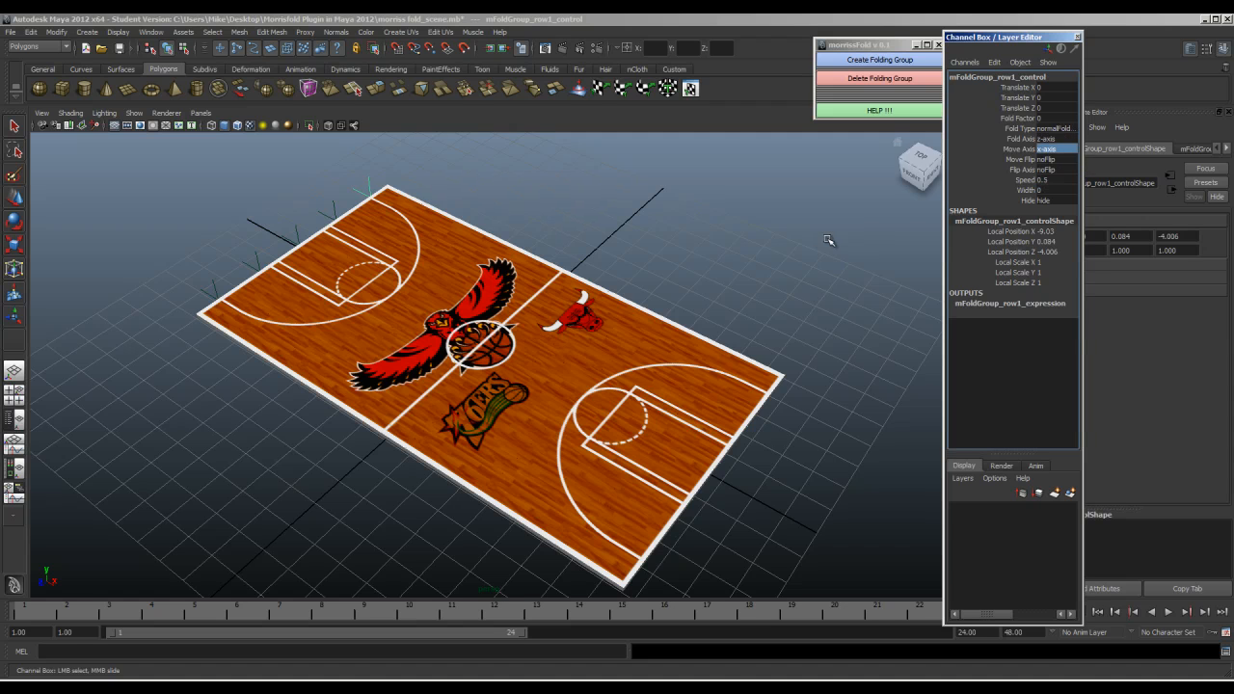
- Set both Move Flip and Flip Axis to flip on the row1 control
{"action": "left_click", "coordinate": [1066, 160]}
{"action": "left_click", "coordinate": [1069, 181]}
{"action": "left_click", "coordinate": [1052, 169]}
{"action": "left_click", "coordinate": [1050, 191]}
- Fold the row1 tiles over onto the neighbouring row by raising Fold Factor to about 191.6
{"action": "left_click", "coordinate": [1010, 118]}
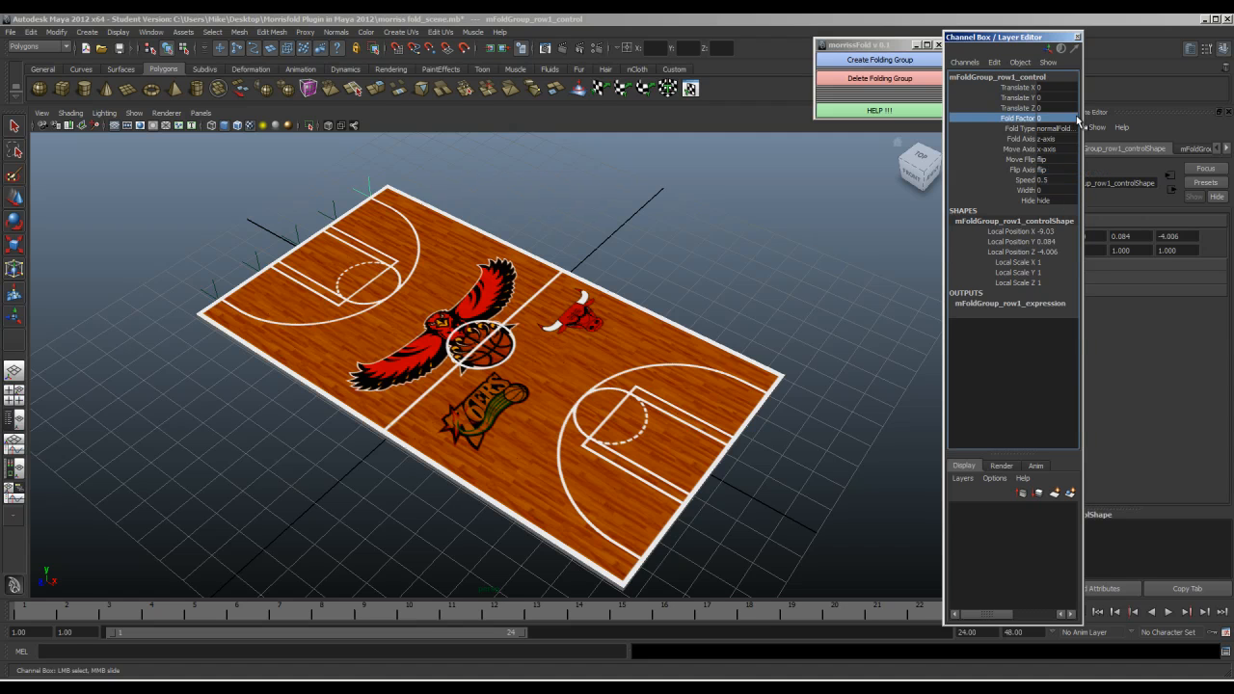
{"action": "middle_click_drag", "start_coordinate": [649, 243], "coordinate": [771, 217]}
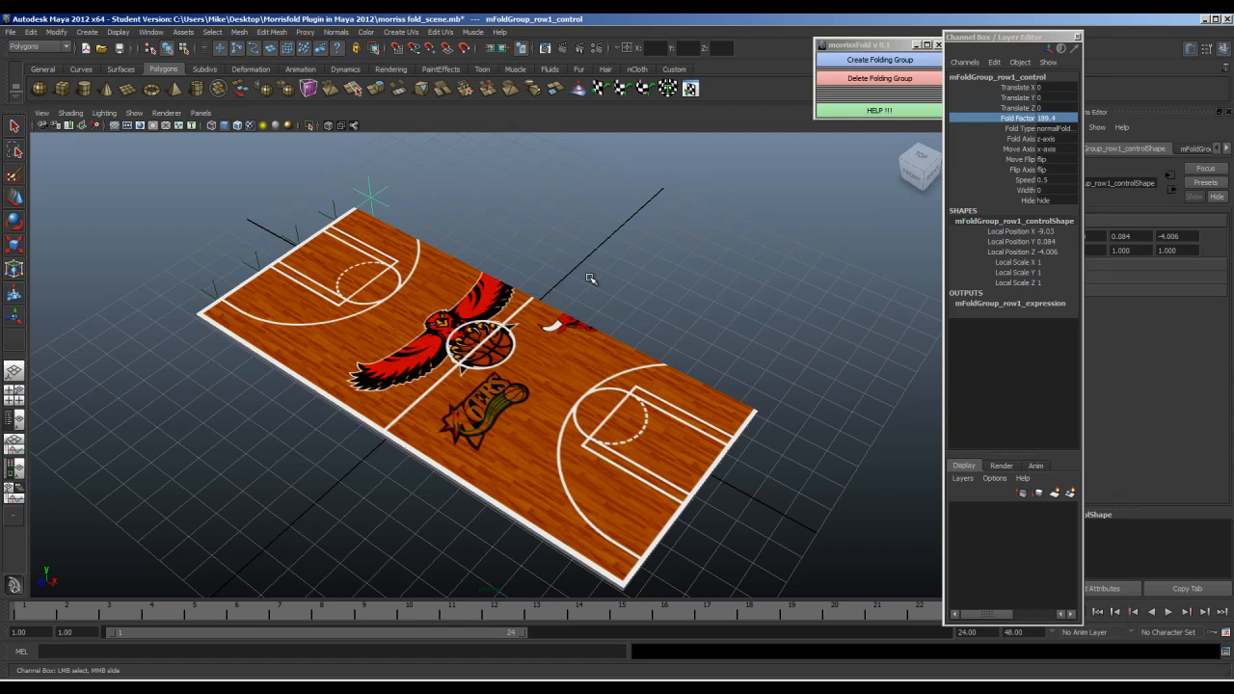
{"action": "mouse_move", "coordinate": [600, 253]}
{"action": "left_mouse_down", "text": "alt"}
{"action": "mouse_move", "coordinate": [568, 277]}
{"action": "mouse_move", "coordinate": [607, 267]}
{"action": "left_mouse_up", "text": "alt"}
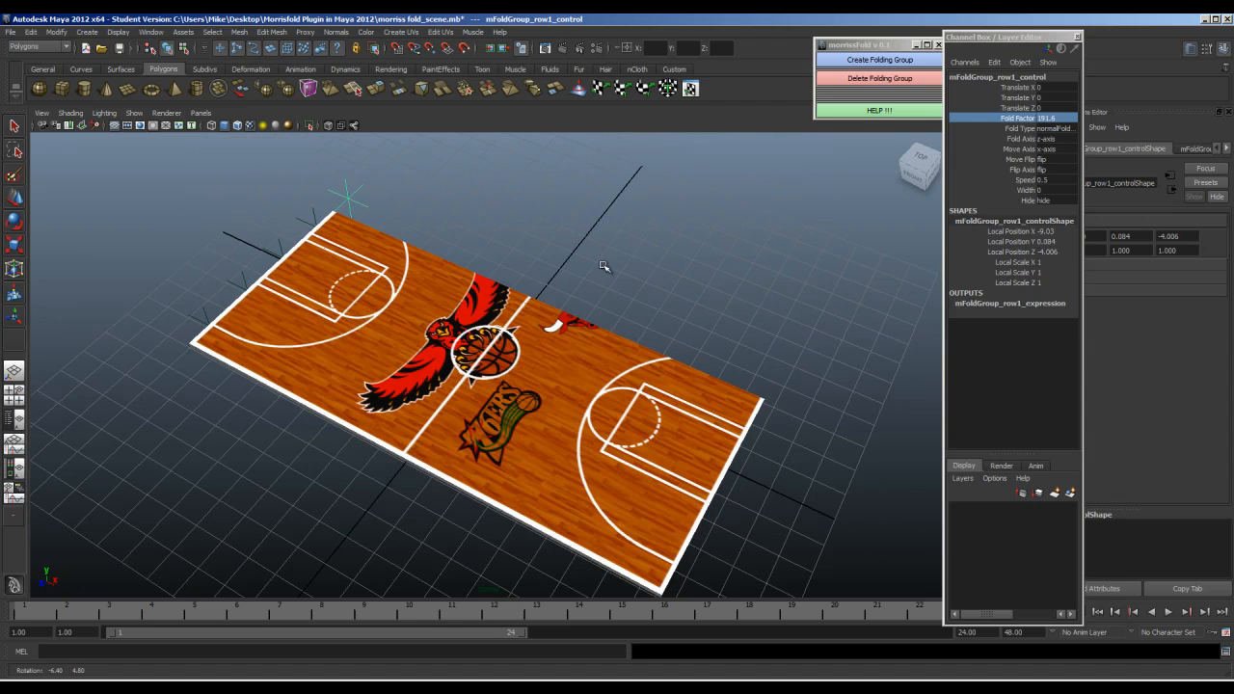
- Reselect the row1 control locator and settle its Fold Factor at 175
{"action": "left_click", "coordinate": [303, 217]}
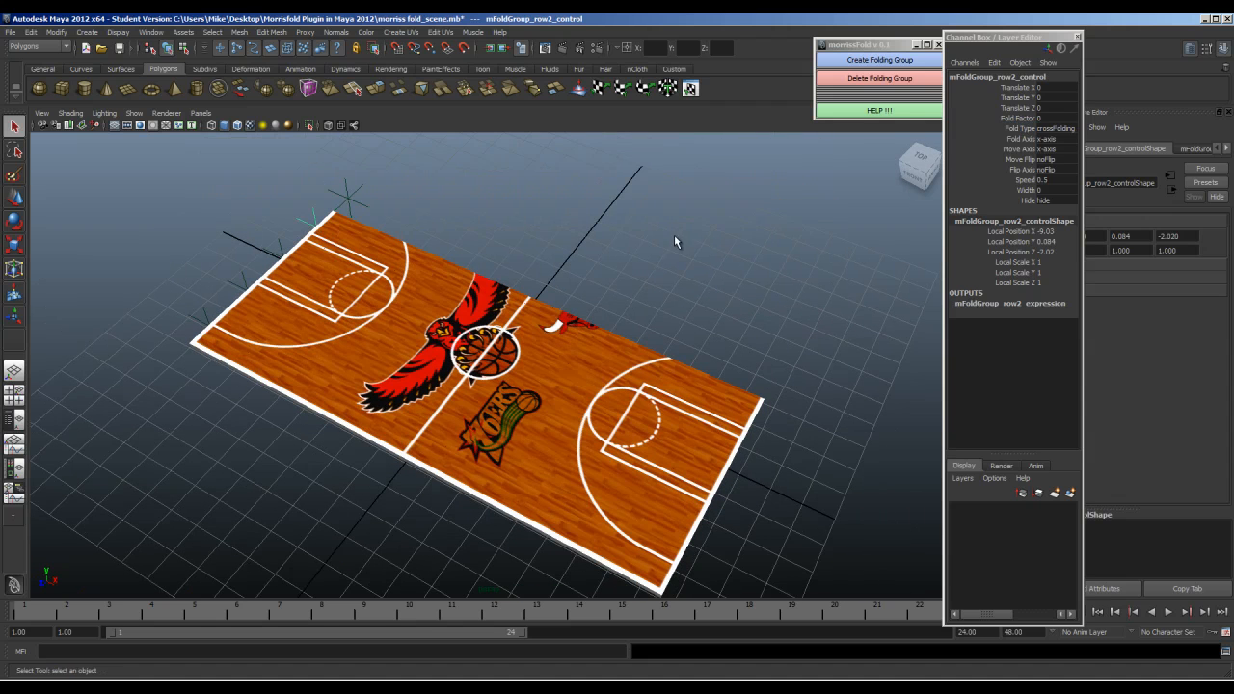
{"action": "left_click", "coordinate": [347, 198]}
{"action": "double_click", "coordinate": [1062, 118]}
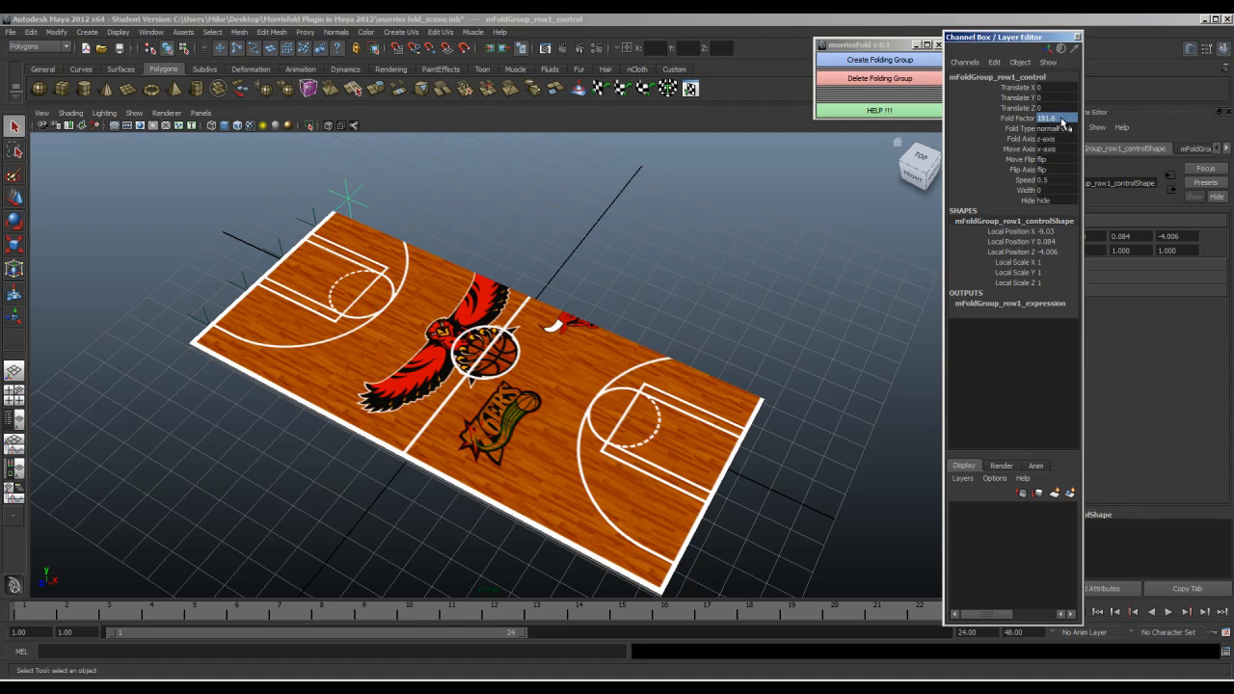
{"action": "type", "text": "19"}
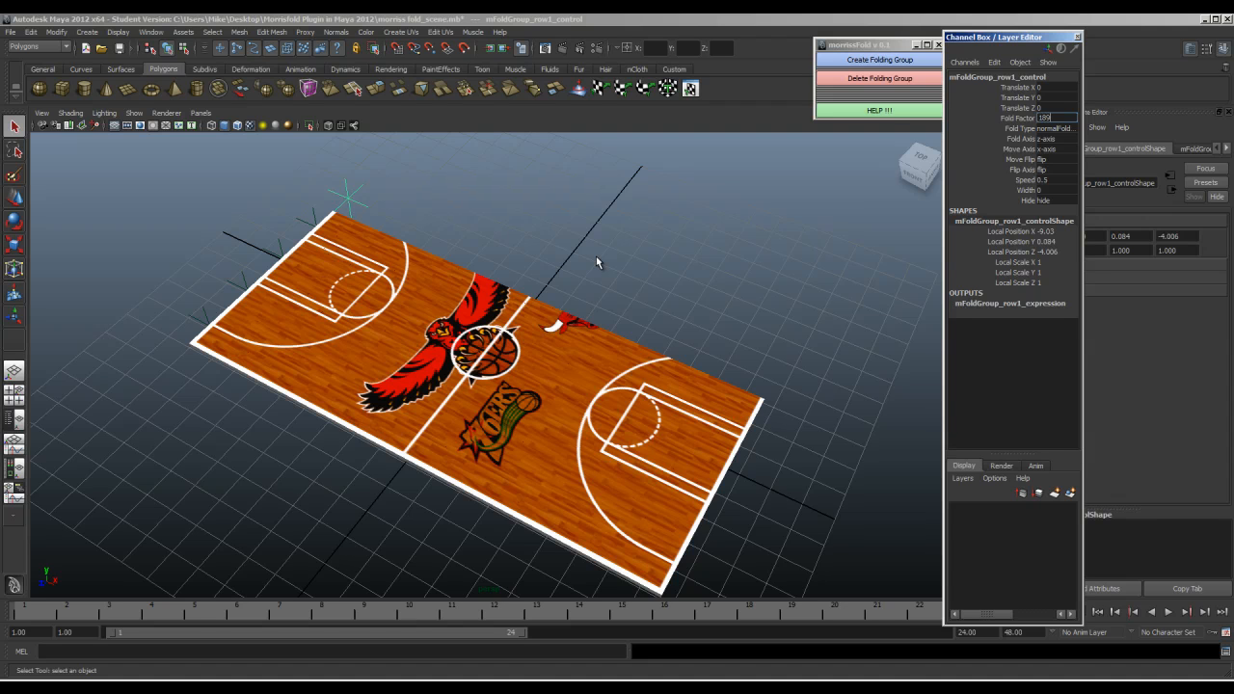
{"action": "left_click", "coordinate": [1014, 118]}
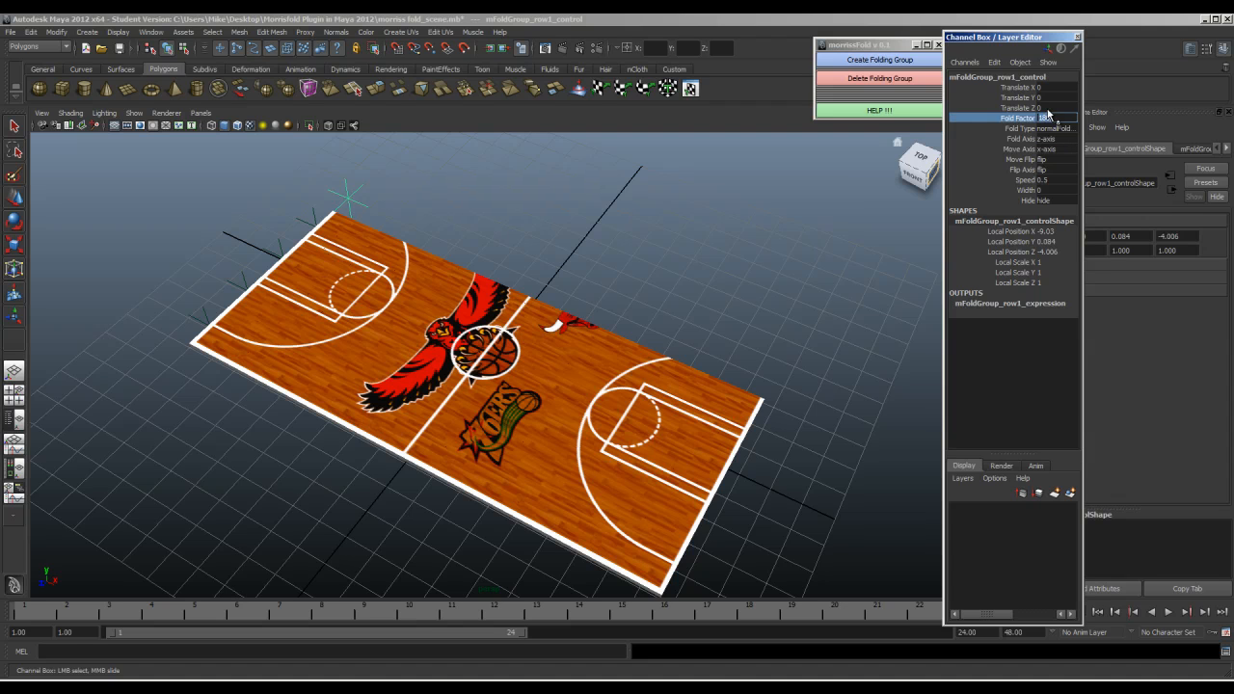
{"action": "middle_click_drag", "start_coordinate": [710, 221], "coordinate": [664, 220]}
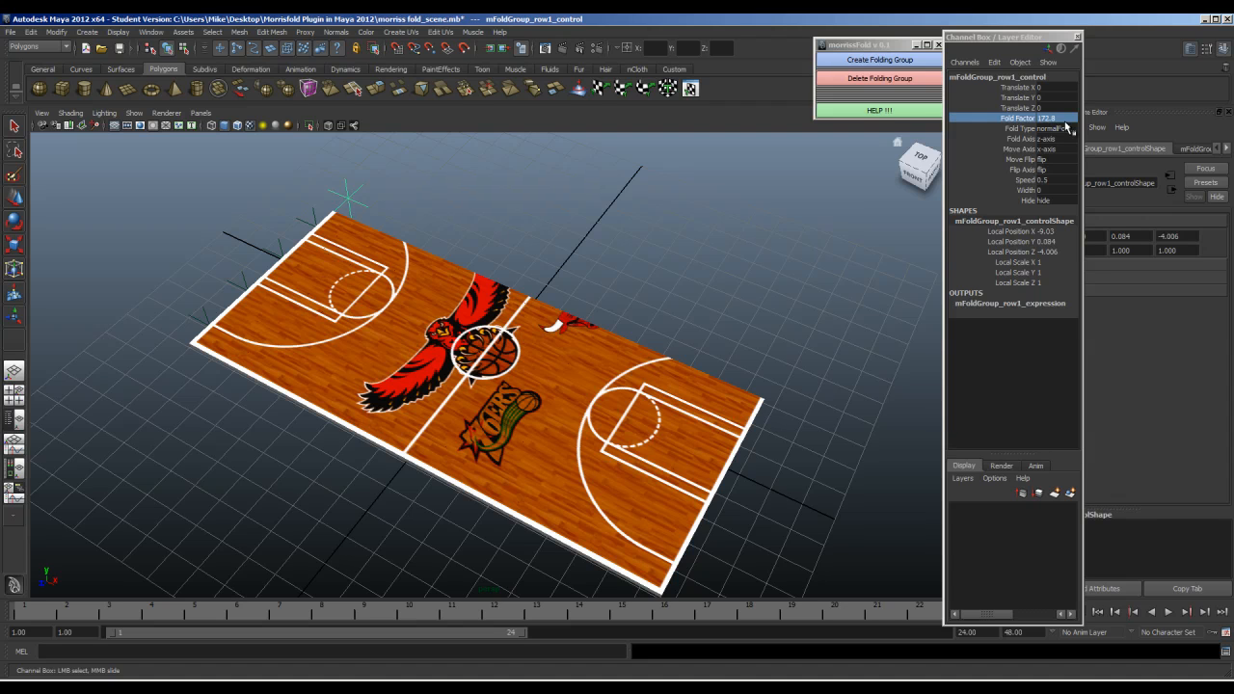
{"action": "double_click", "coordinate": [1064, 120]}
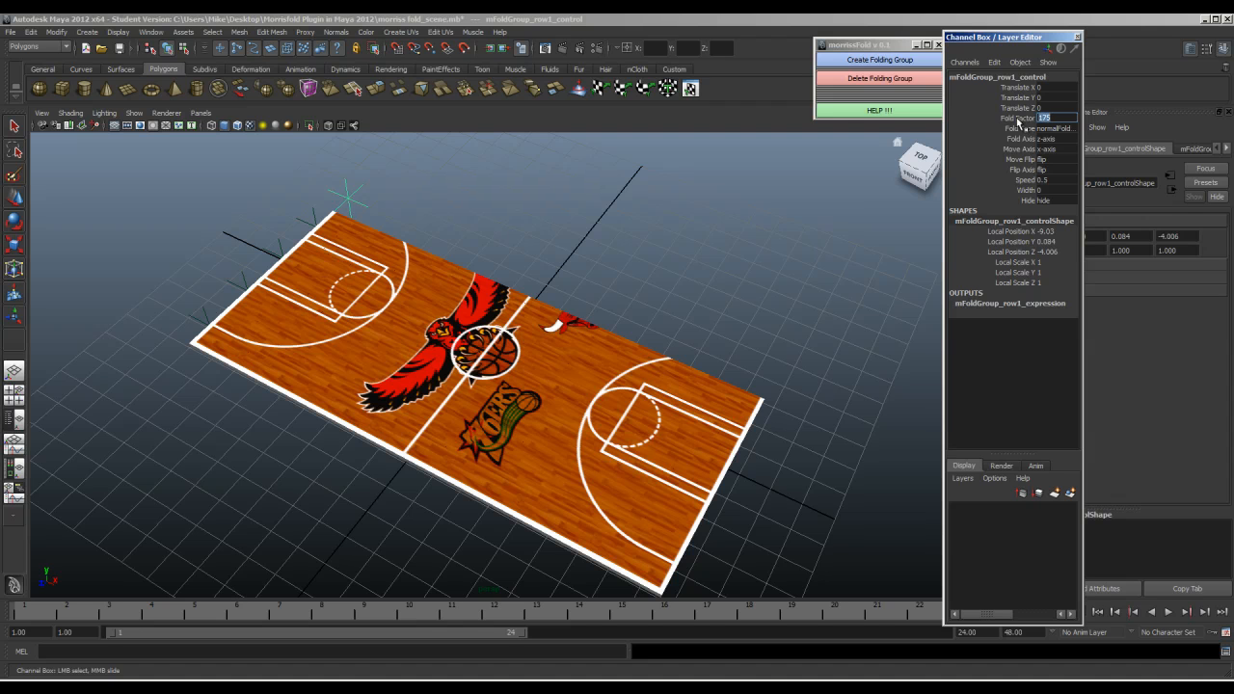
{"action": "left_click", "coordinate": [694, 301]}
- Key the row1 control's Fold Factor at frame 1
{"action": "left_click_drag", "start_coordinate": [577, 263], "coordinate": [515, 231], "text": "alt"}
{"action": "left_click", "coordinate": [305, 229]}
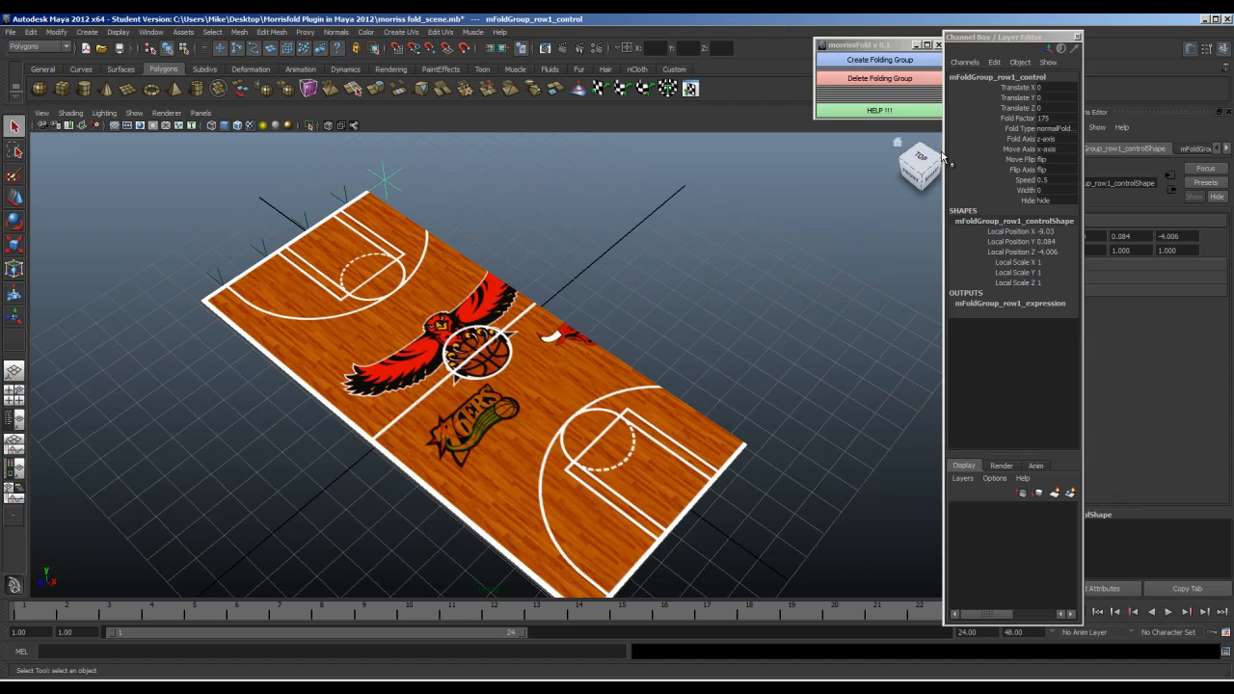
{"action": "right_click", "coordinate": [1059, 120]}
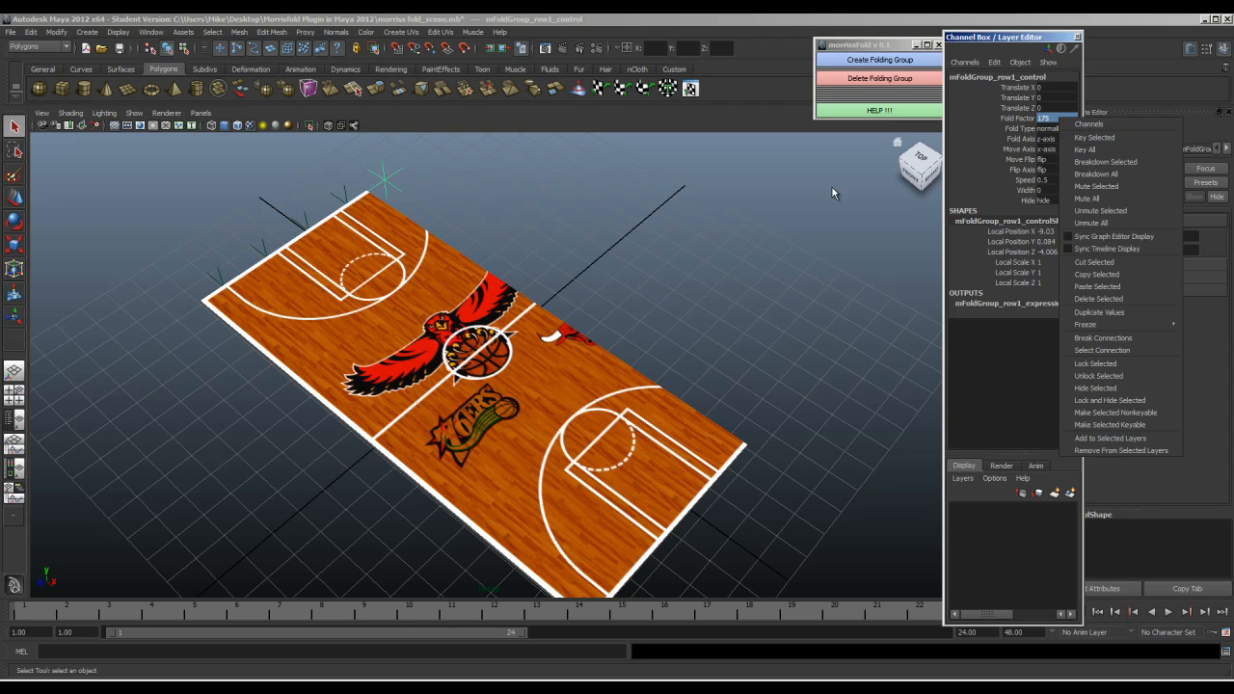
{"action": "left_click", "coordinate": [1094, 138]}
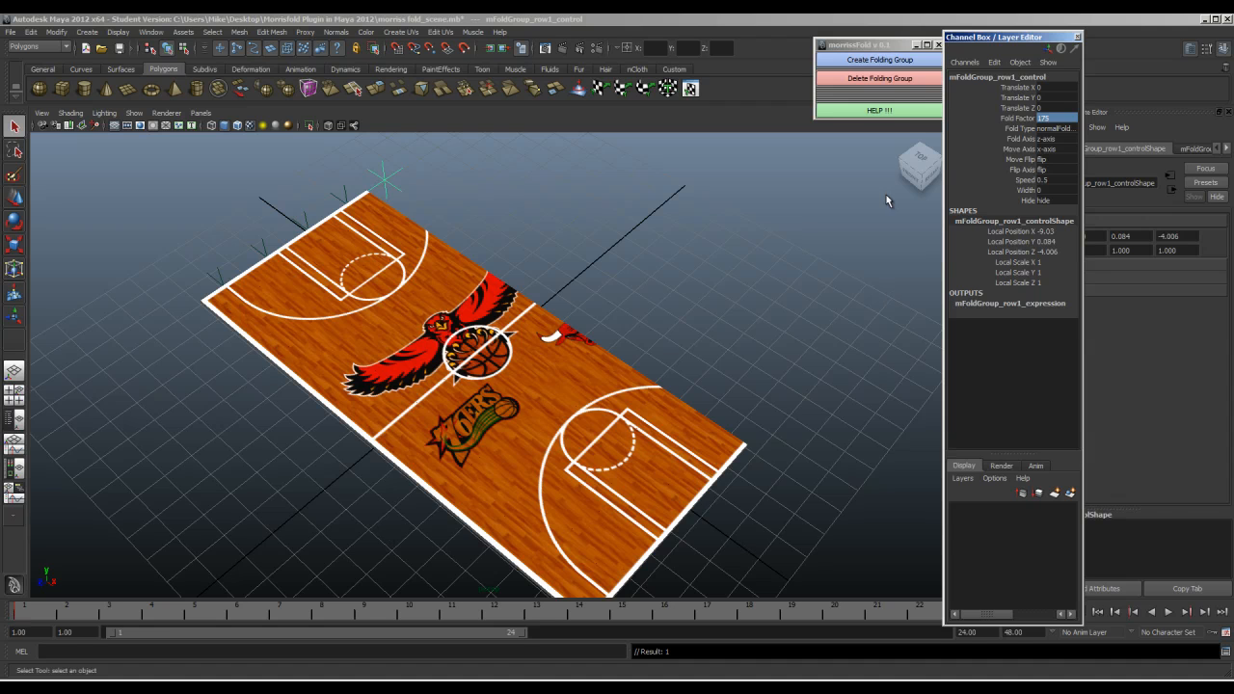
- Move the floating Channel Box aside and set both the animation end time and the playback end time to 100
{"action": "left_click_drag", "start_coordinate": [1022, 39], "coordinate": [1126, 34]}
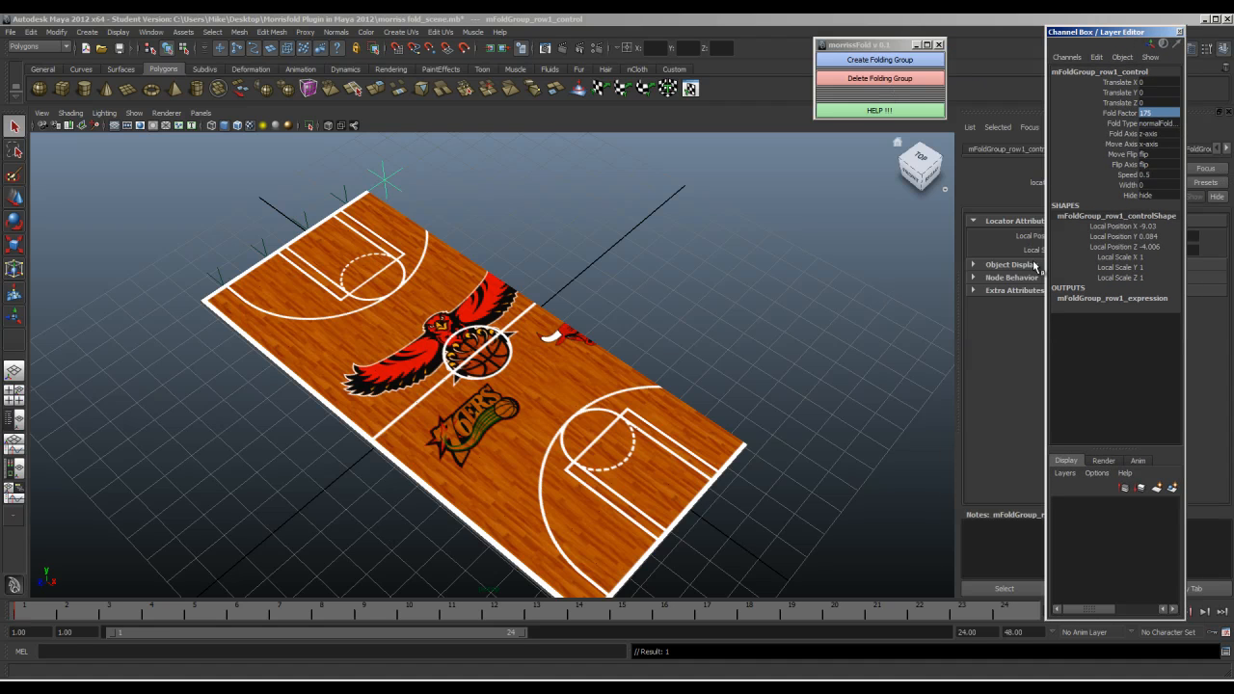
{"action": "left_click", "coordinate": [1012, 631]}
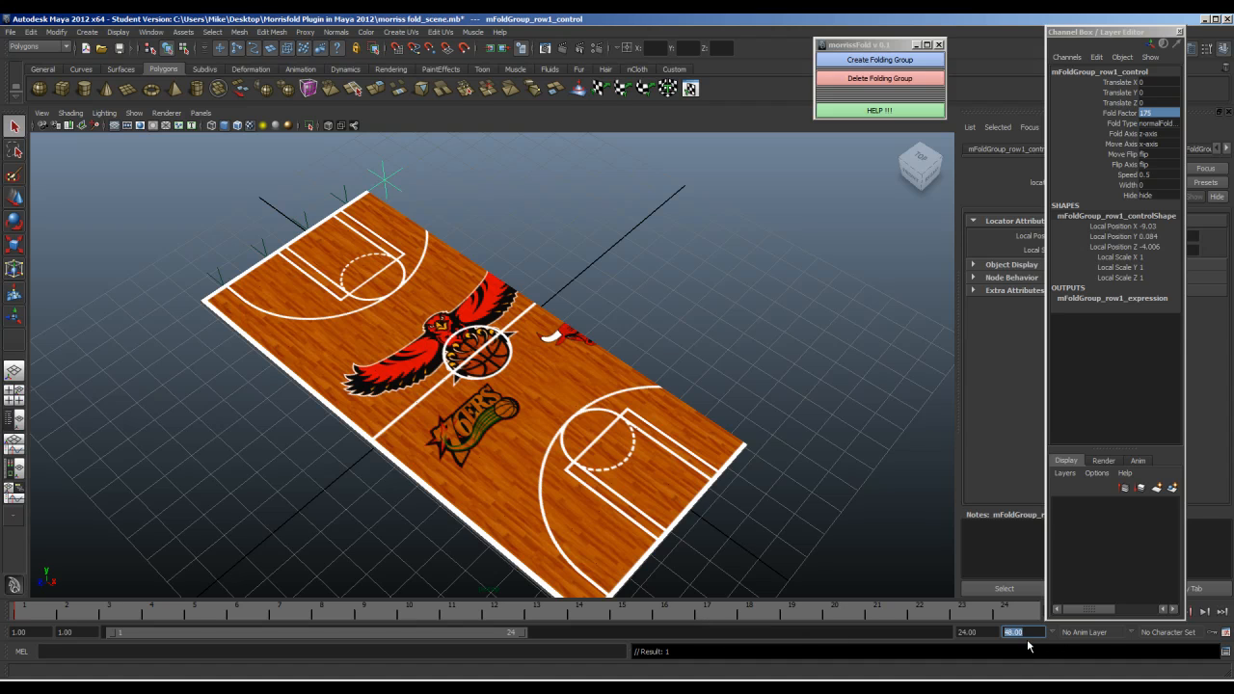
{"action": "type", "text": "1"}
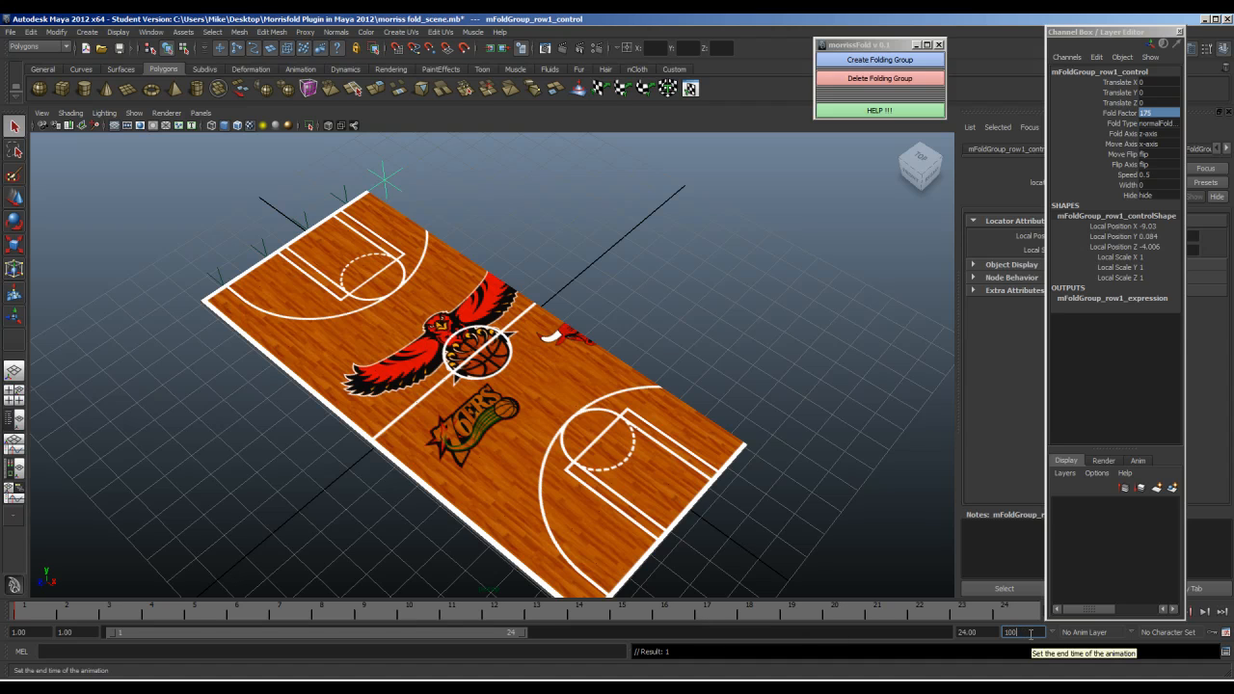
{"action": "key", "text": "Return"}
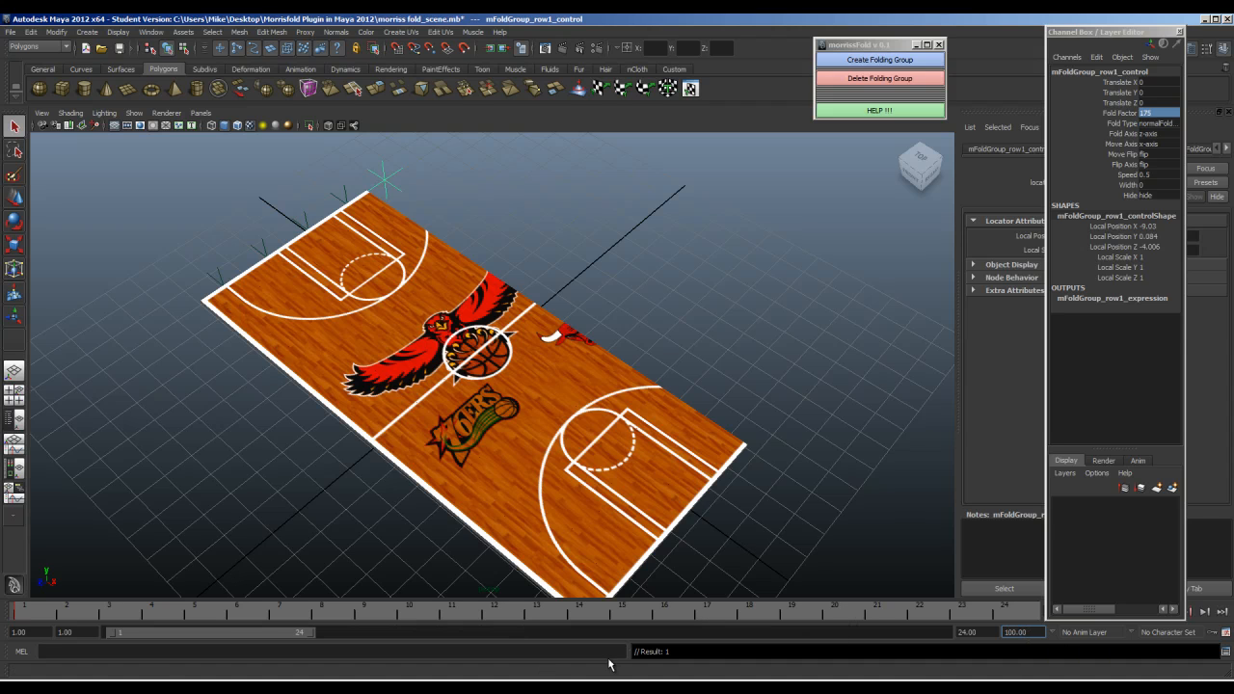
{"action": "key", "text": "shift+Tab"}
{"action": "type", "text": "100"}
{"action": "key", "text": "Return"}
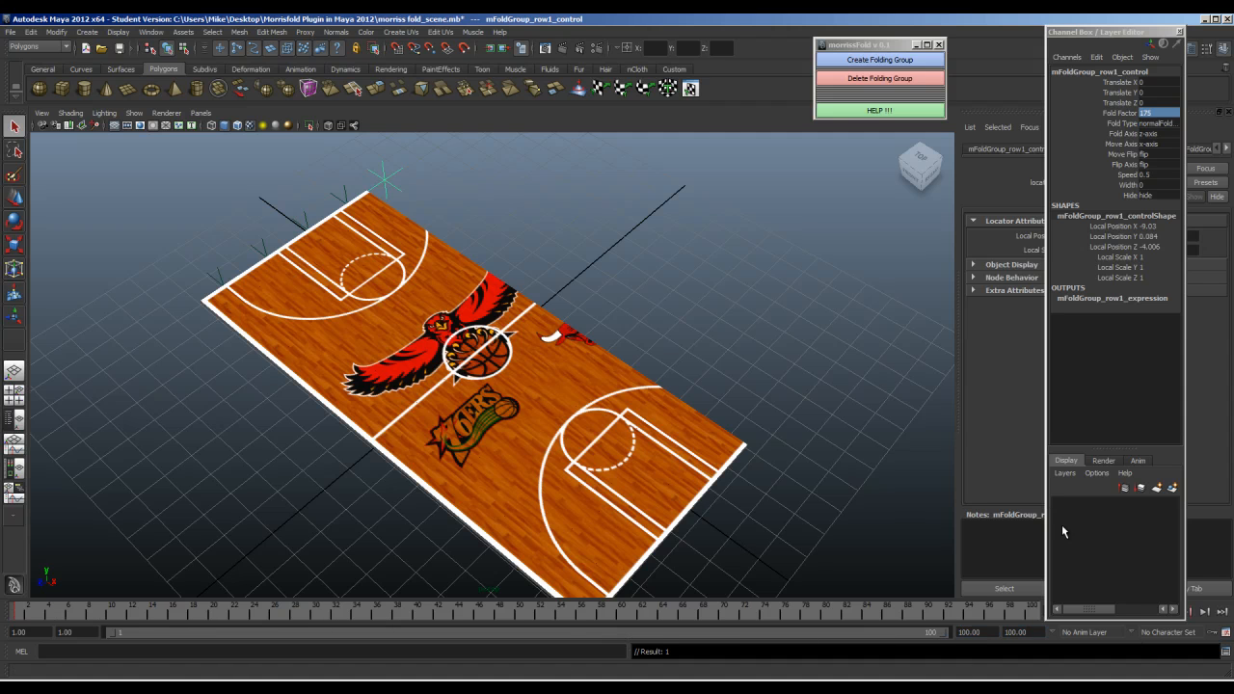
- Reselect the row1 control, go to frame 100, set its Fold Factor to 0 and key it
{"action": "left_click_drag", "start_coordinate": [686, 384], "coordinate": [727, 332], "text": "alt"}
{"action": "left_click", "coordinate": [400, 201]}
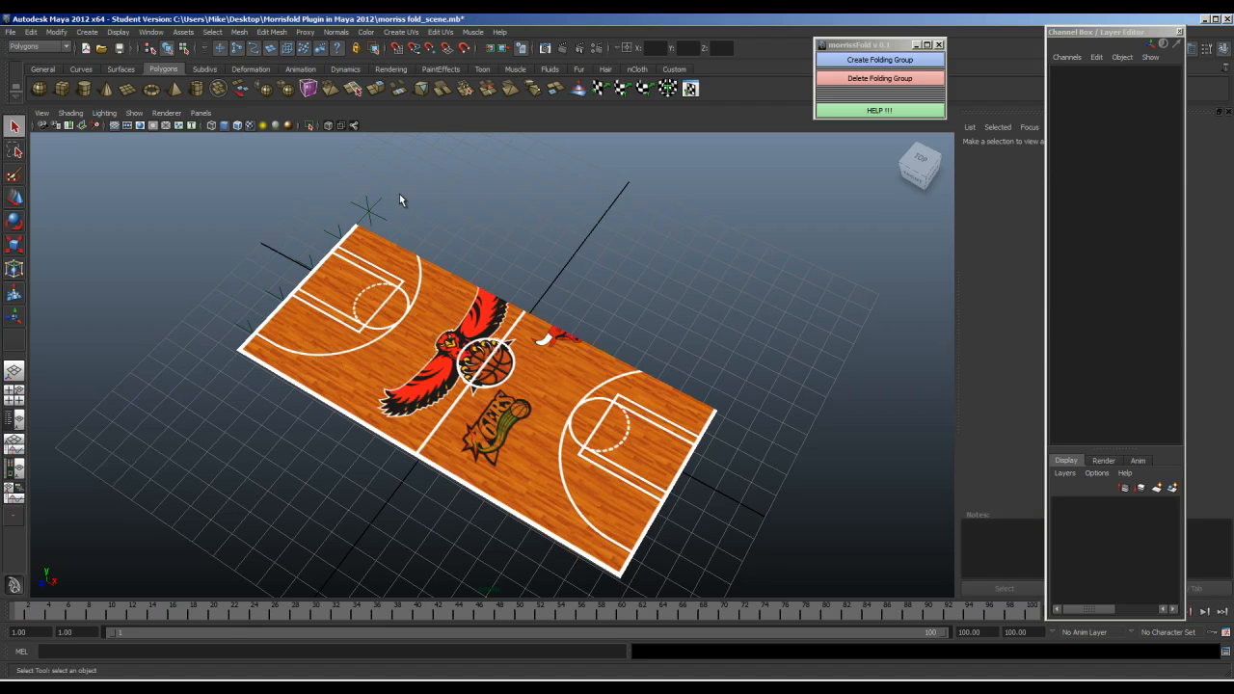
{"action": "left_click", "coordinate": [365, 217]}
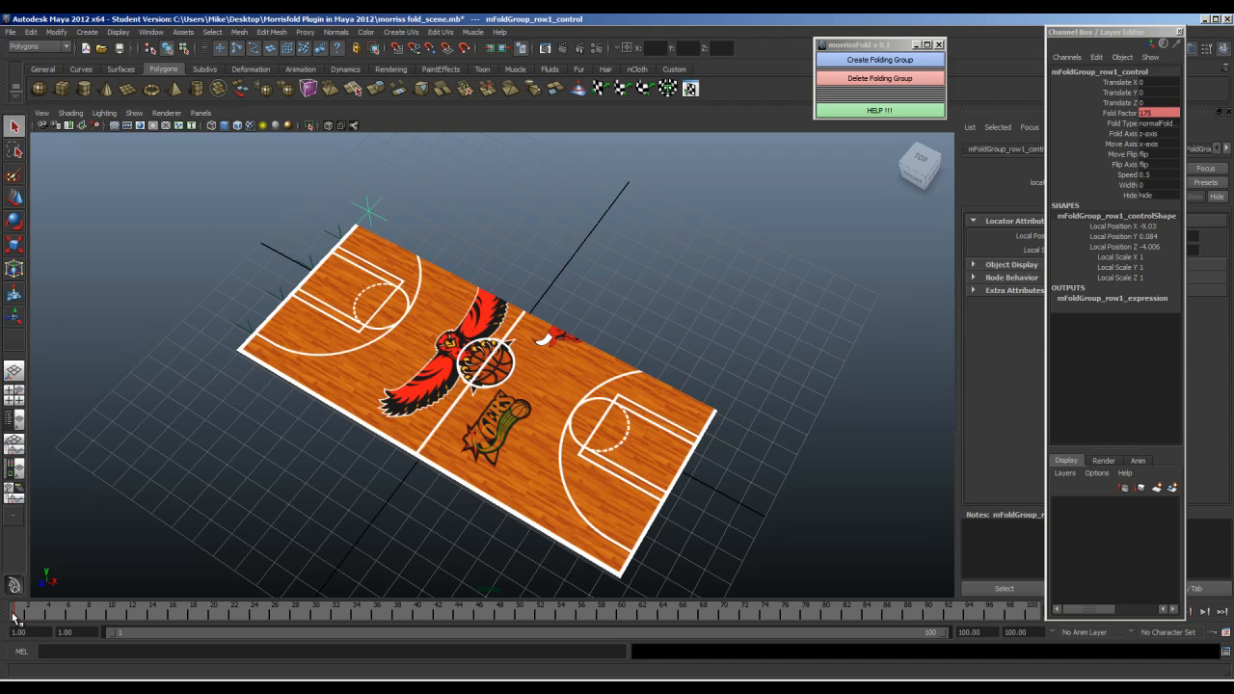
{"action": "left_click_drag", "start_coordinate": [366, 613], "coordinate": [1076, 624]}
{"action": "left_click", "coordinate": [1158, 112]}
{"action": "type", "text": "0"}
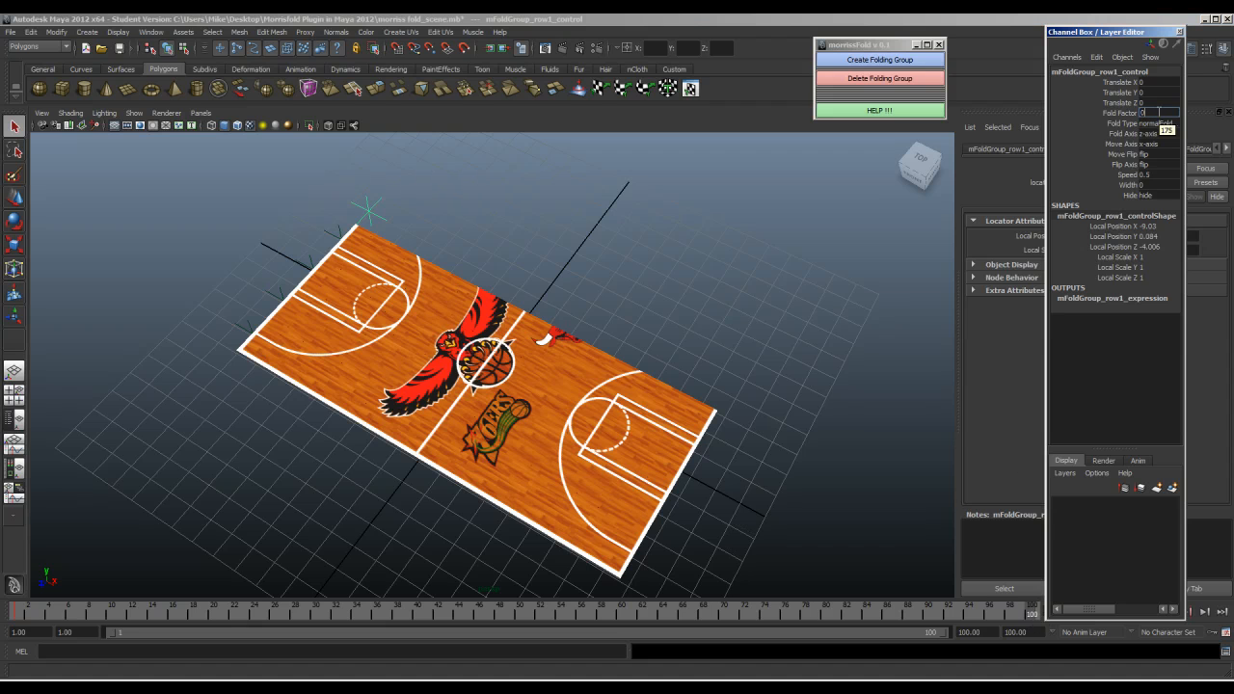
{"action": "key", "text": "Return"}
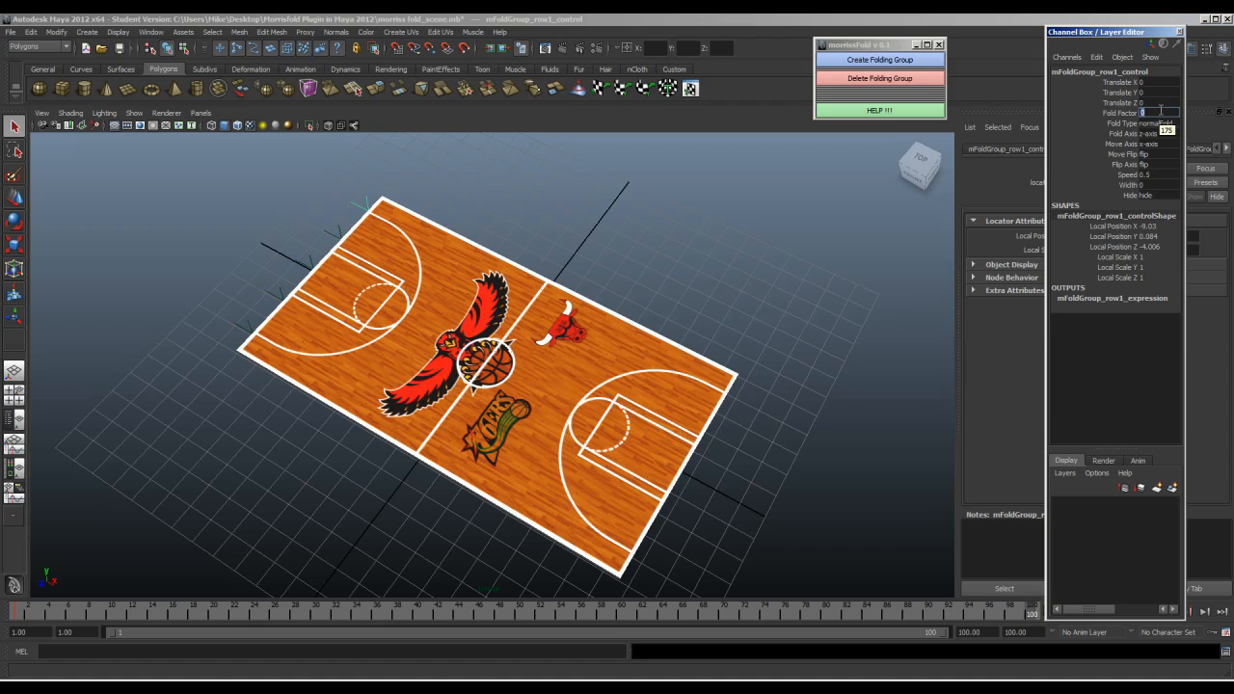
{"action": "right_click", "coordinate": [1106, 114]}
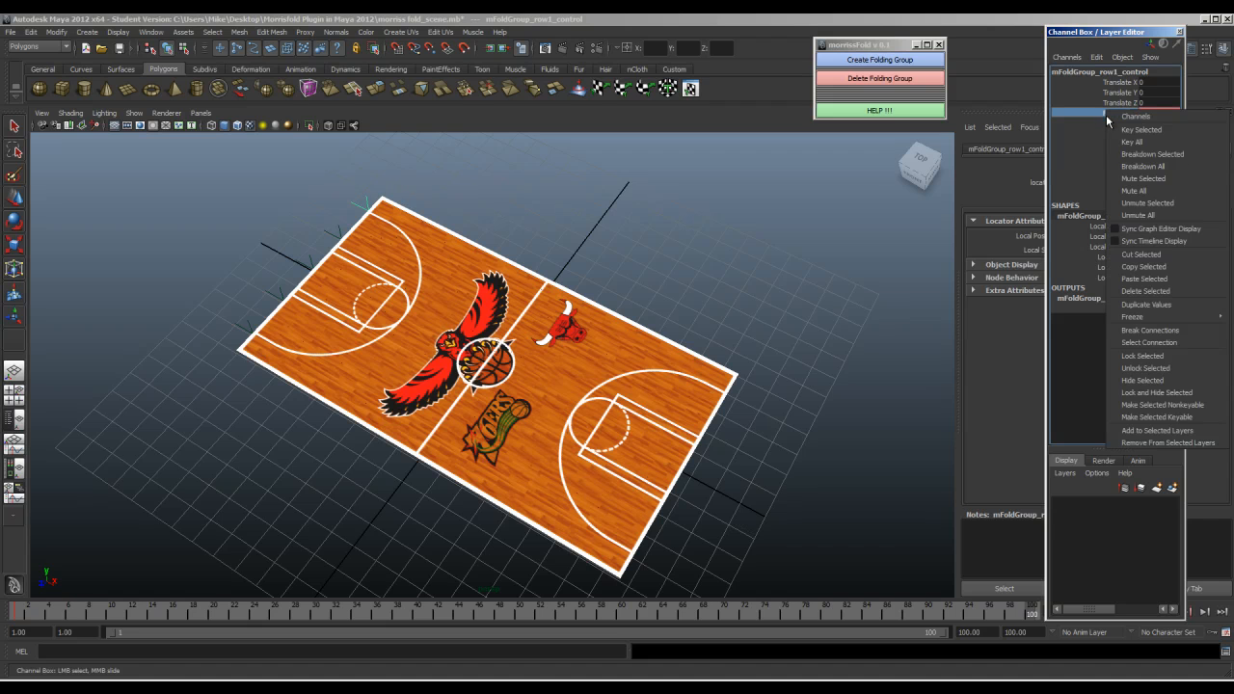
{"action": "left_click", "coordinate": [1117, 130]}
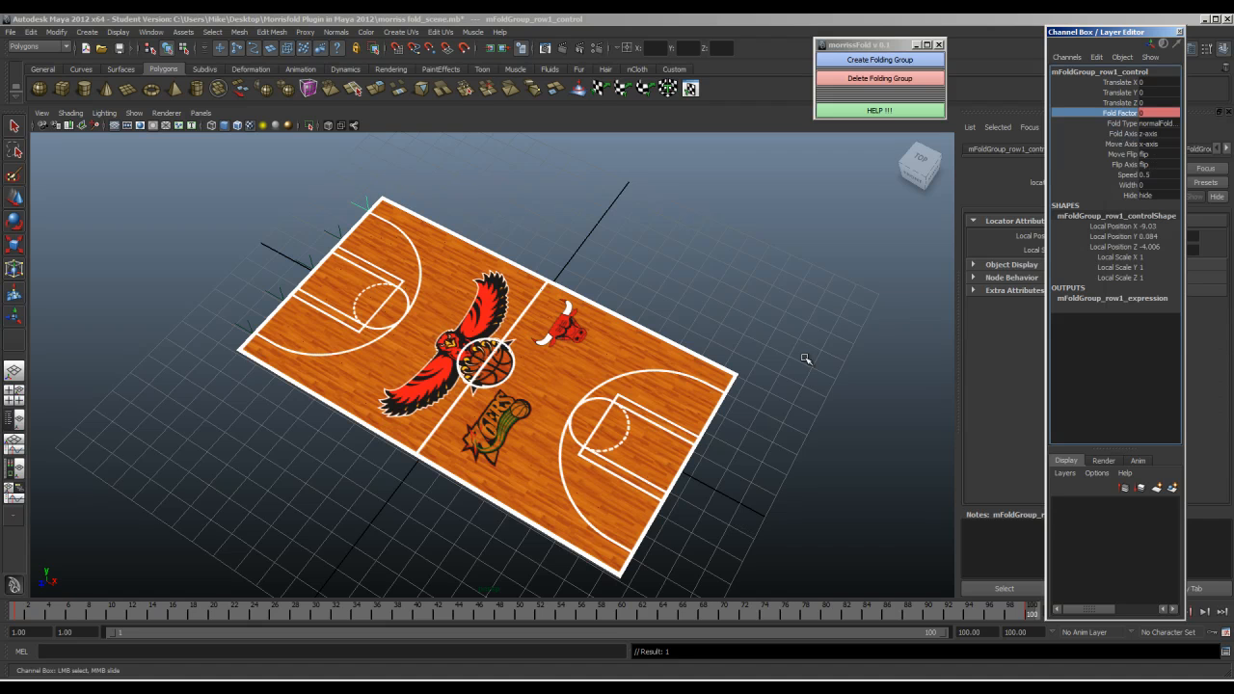
- Deselect the control, scrub the timeline to review the row1 unfolding from several angles, and return to frame 1
{"action": "left_click", "coordinate": [825, 334]}
{"action": "left_click_drag", "start_coordinate": [1147, 35], "coordinate": [942, 24]}
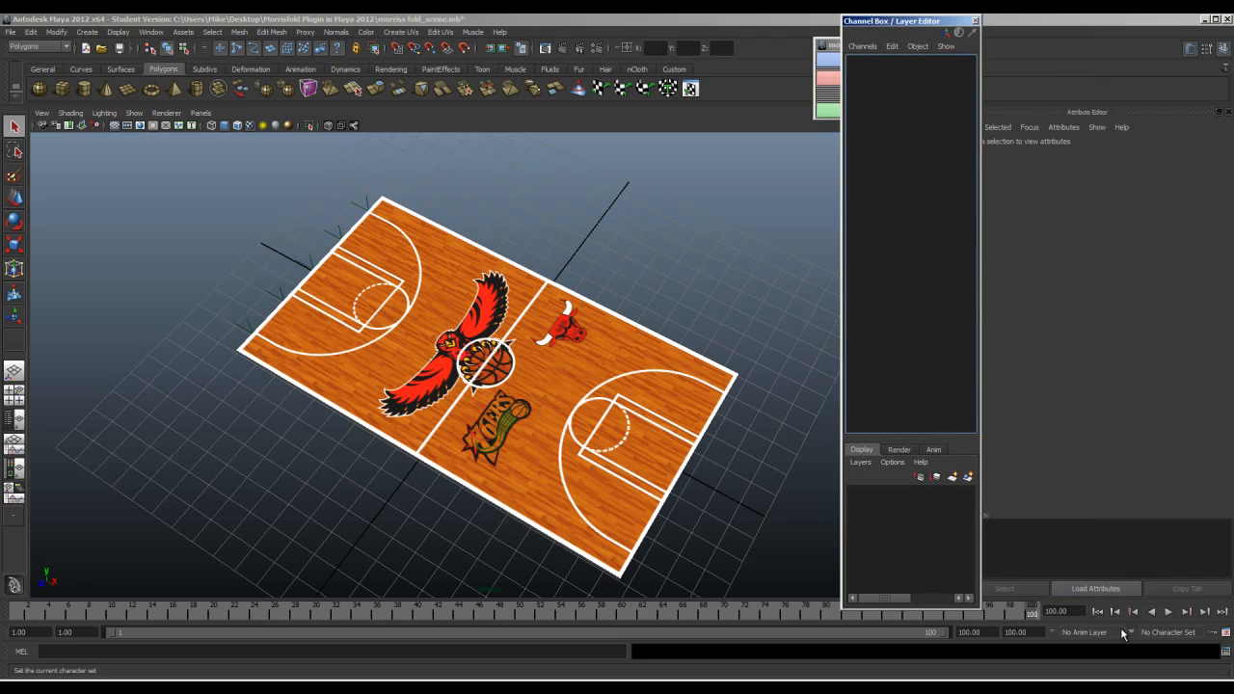
{"action": "mouse_move", "coordinate": [694, 617]}
{"action": "left_mouse_down"}
{"action": "mouse_move", "coordinate": [228, 622]}
{"action": "mouse_move", "coordinate": [642, 615]}
{"action": "left_mouse_up"}
{"action": "left_click_drag", "start_coordinate": [564, 437], "coordinate": [592, 414], "text": "alt"}
{"action": "left_click_drag", "start_coordinate": [627, 617], "coordinate": [805, 614]}
{"action": "left_click_drag", "start_coordinate": [681, 399], "coordinate": [730, 395], "text": "alt"}
{"action": "left_click_drag", "start_coordinate": [748, 617], "coordinate": [19, 617]}
{"action": "left_click_drag", "start_coordinate": [401, 397], "coordinate": [307, 263], "text": "alt"}
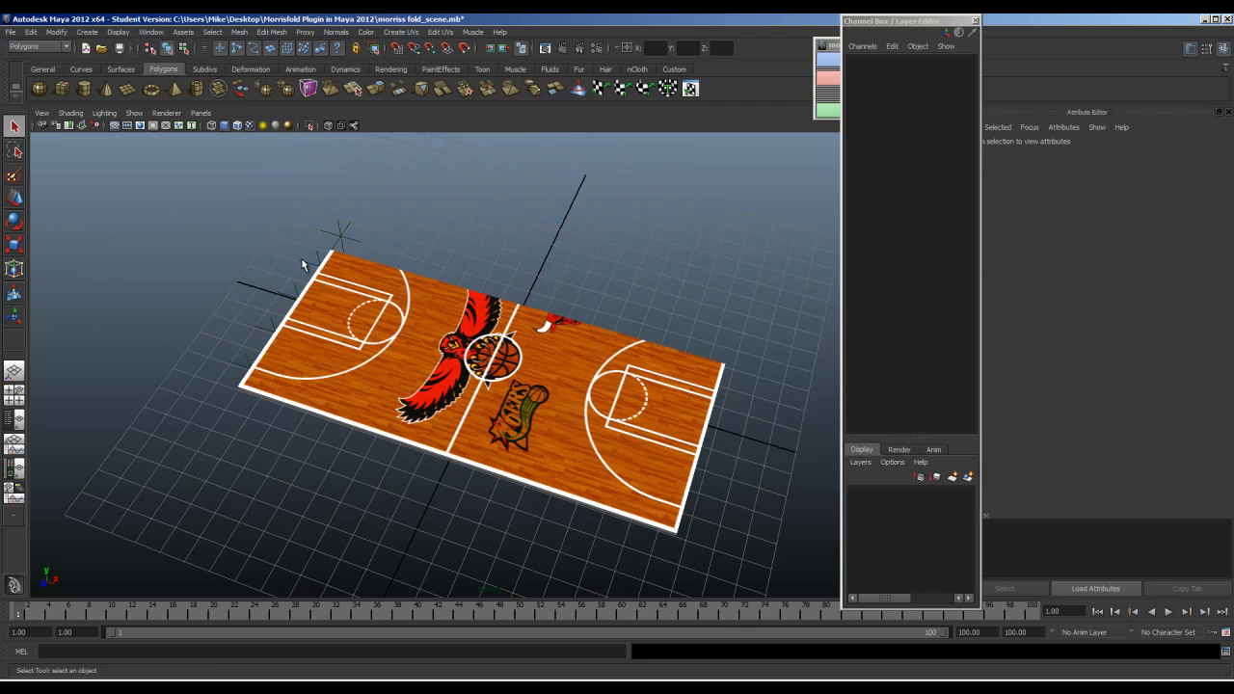
- Select the row2 control locator and set its Fold Factor to 175
{"action": "left_click", "coordinate": [292, 270]}
{"action": "left_click_drag", "start_coordinate": [911, 16], "coordinate": [1083, 26]}
{"action": "left_click", "coordinate": [1128, 112]}
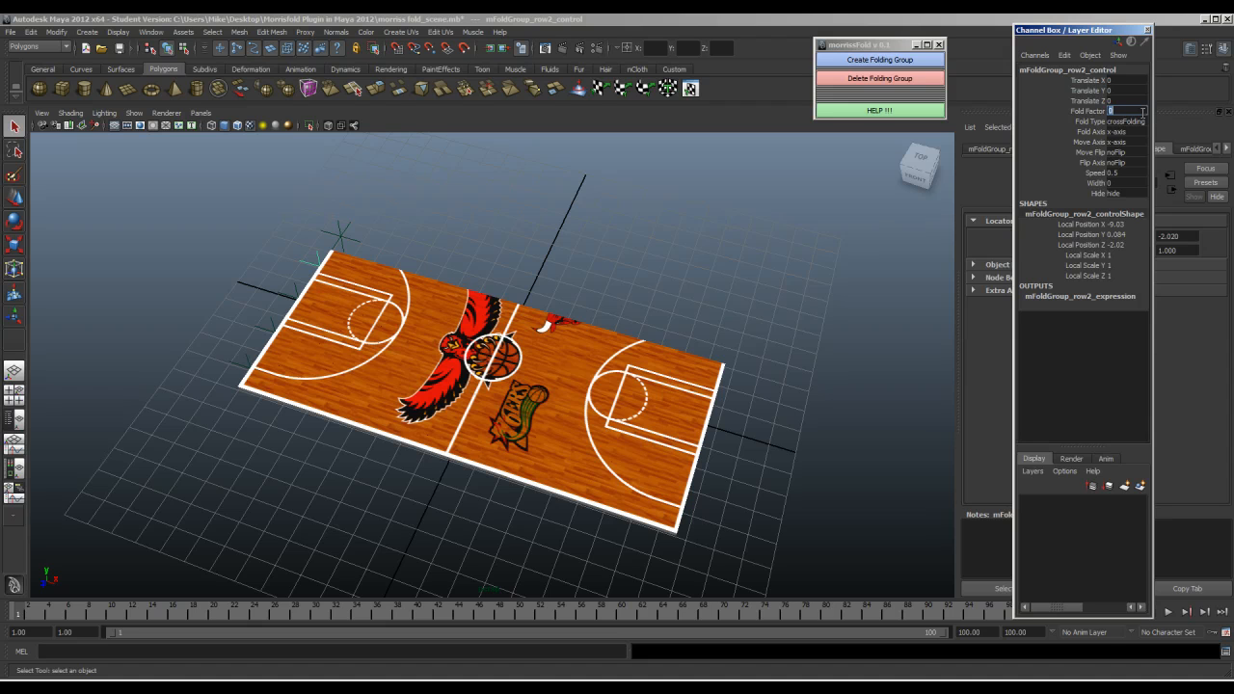
{"action": "left_click", "coordinate": [594, 281]}
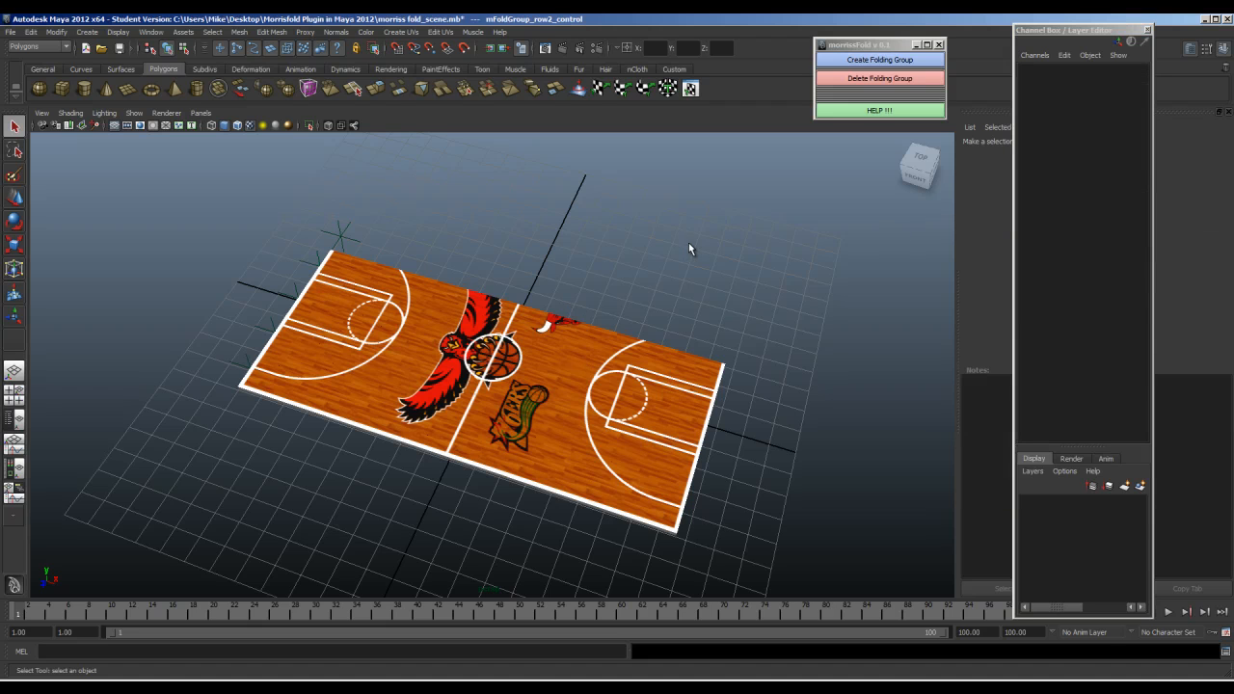
{"action": "left_click", "coordinate": [309, 273]}
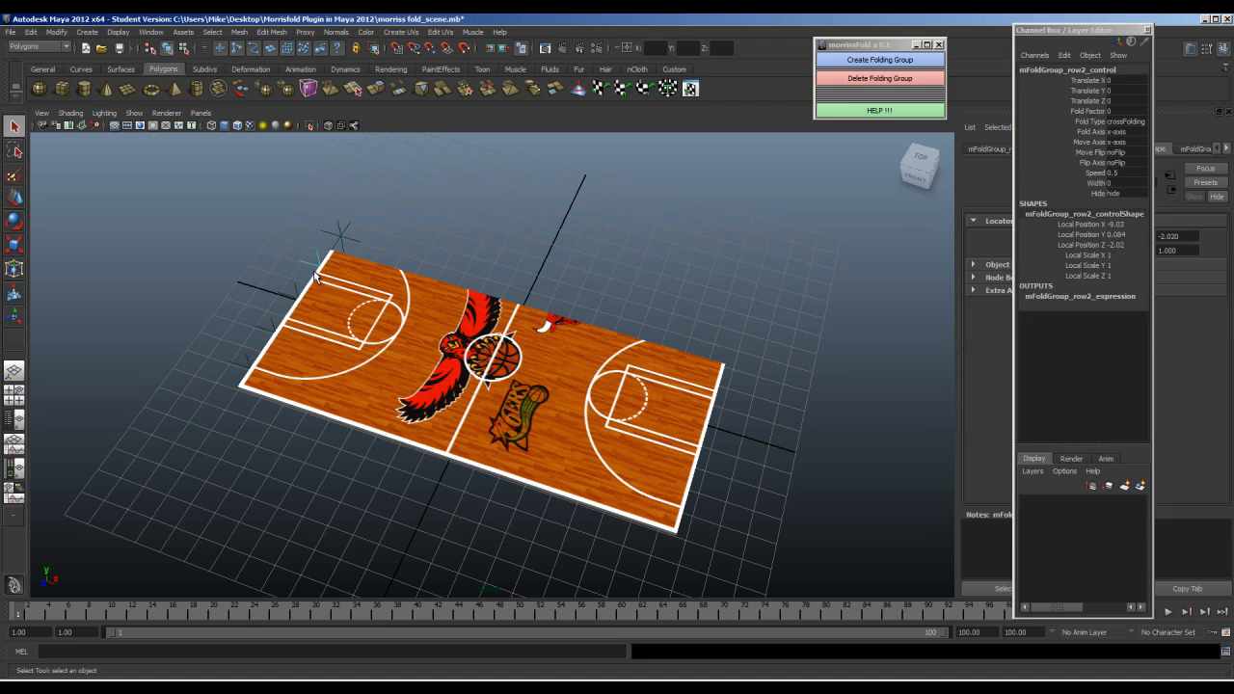
{"action": "left_click", "coordinate": [1123, 110]}
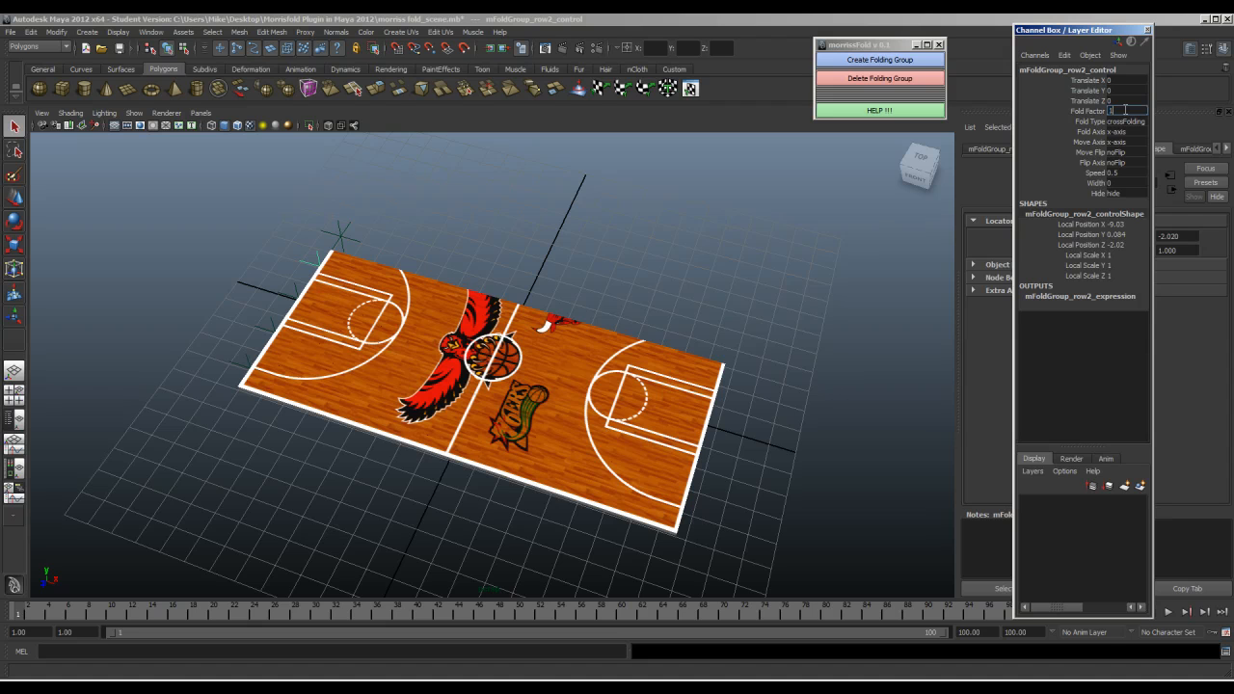
{"action": "type", "text": "175"}
{"action": "key", "text": "Return"}
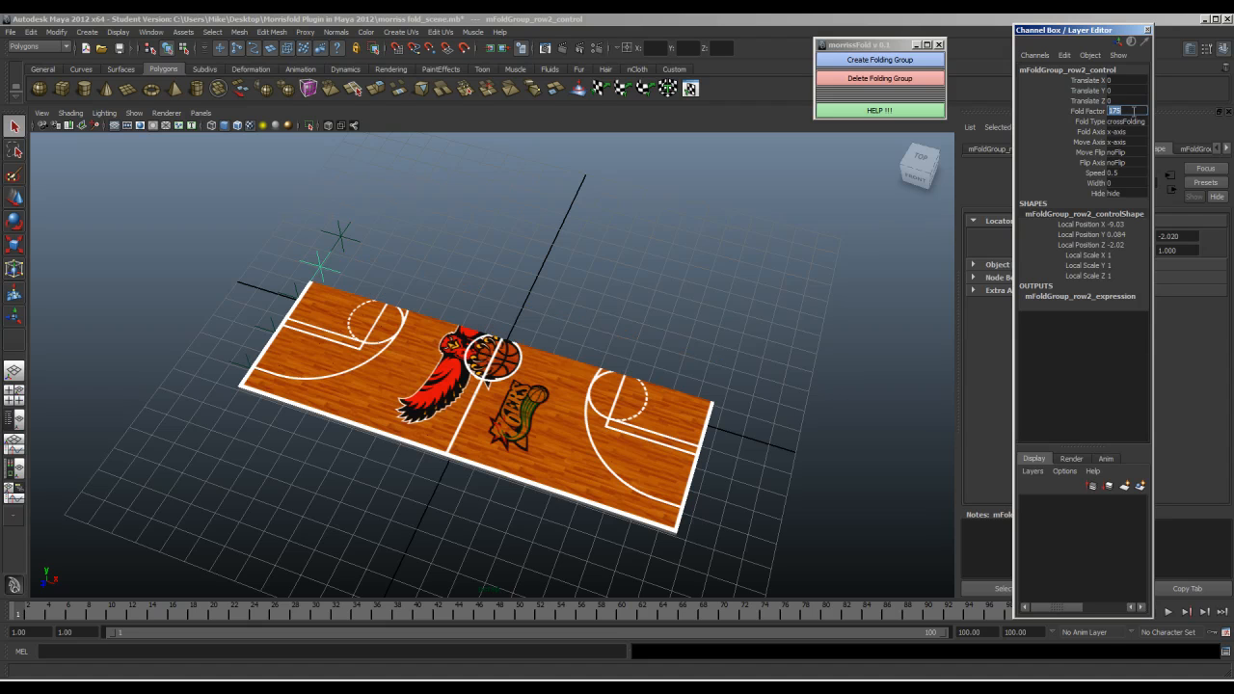
- Set the row2 control's Fold Type to normalFolding, Fold Axis to z-axis, and both Move Flip and Flip Axis to flip
{"action": "left_click", "coordinate": [1129, 122]}
{"action": "left_click", "coordinate": [1132, 135]}
{"action": "left_click", "coordinate": [1132, 132]}
{"action": "left_click", "coordinate": [1129, 166]}
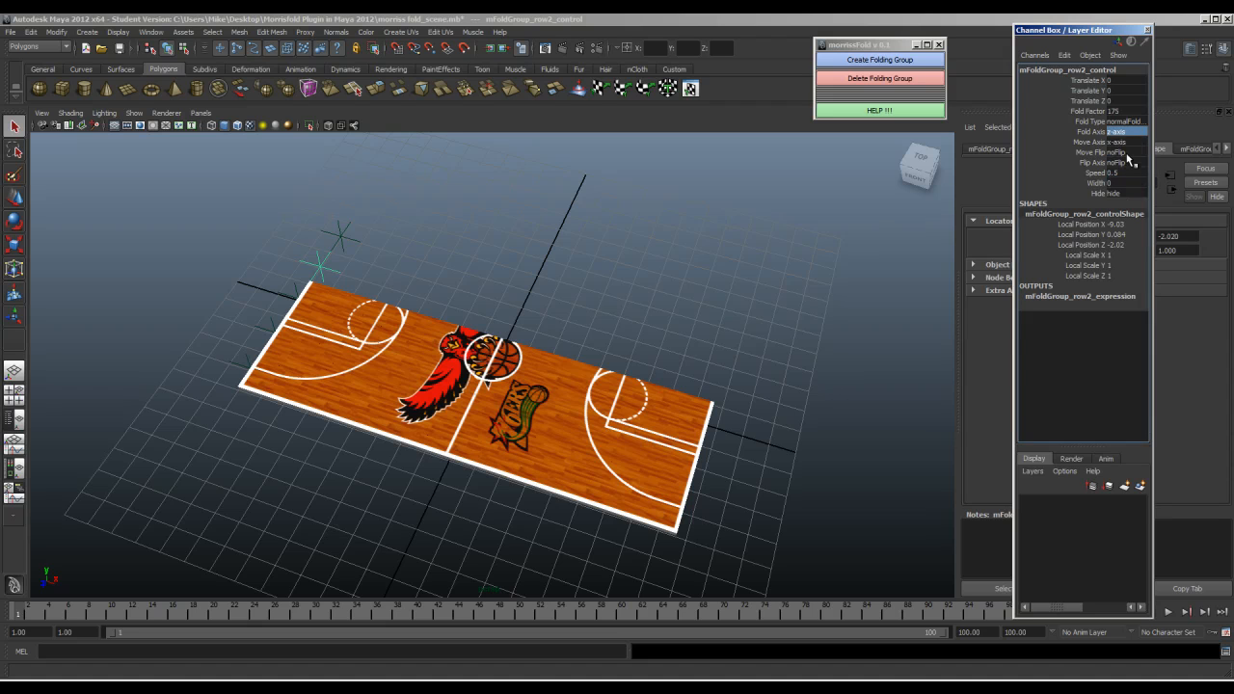
{"action": "left_click", "coordinate": [1127, 153]}
{"action": "left_click", "coordinate": [1132, 174]}
{"action": "left_click", "coordinate": [1130, 163]}
{"action": "left_click", "coordinate": [1134, 185]}
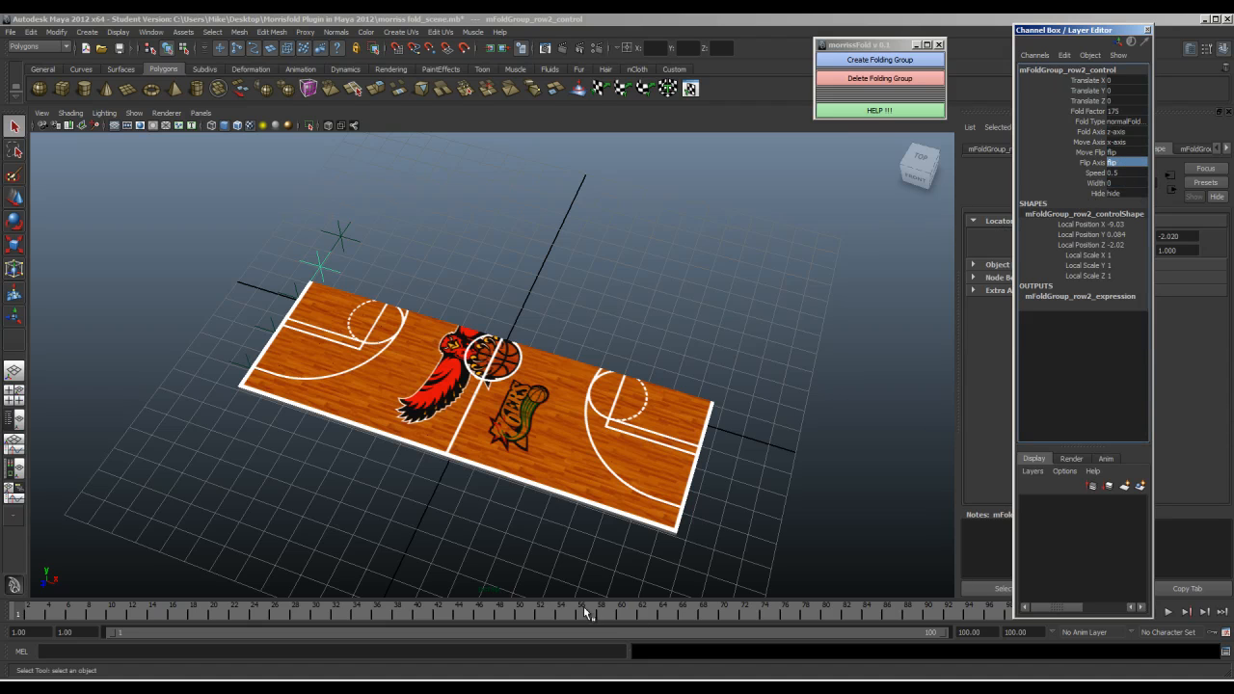
- Key the row2 control's Fold Factor at frame 1
{"action": "left_click", "coordinate": [1120, 112]}
{"action": "right_click", "coordinate": [1080, 104]}
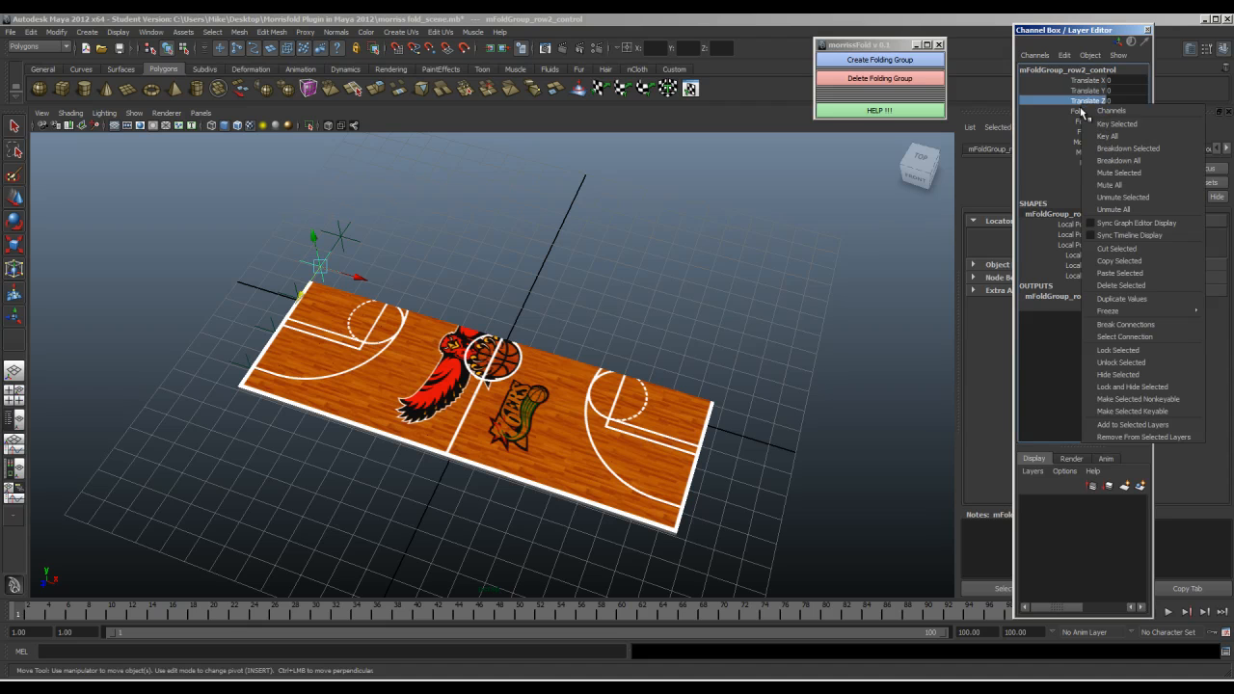
{"action": "left_click", "coordinate": [1065, 110]}
{"action": "right_click", "coordinate": [1065, 108]}
{"action": "left_click", "coordinate": [1108, 123]}
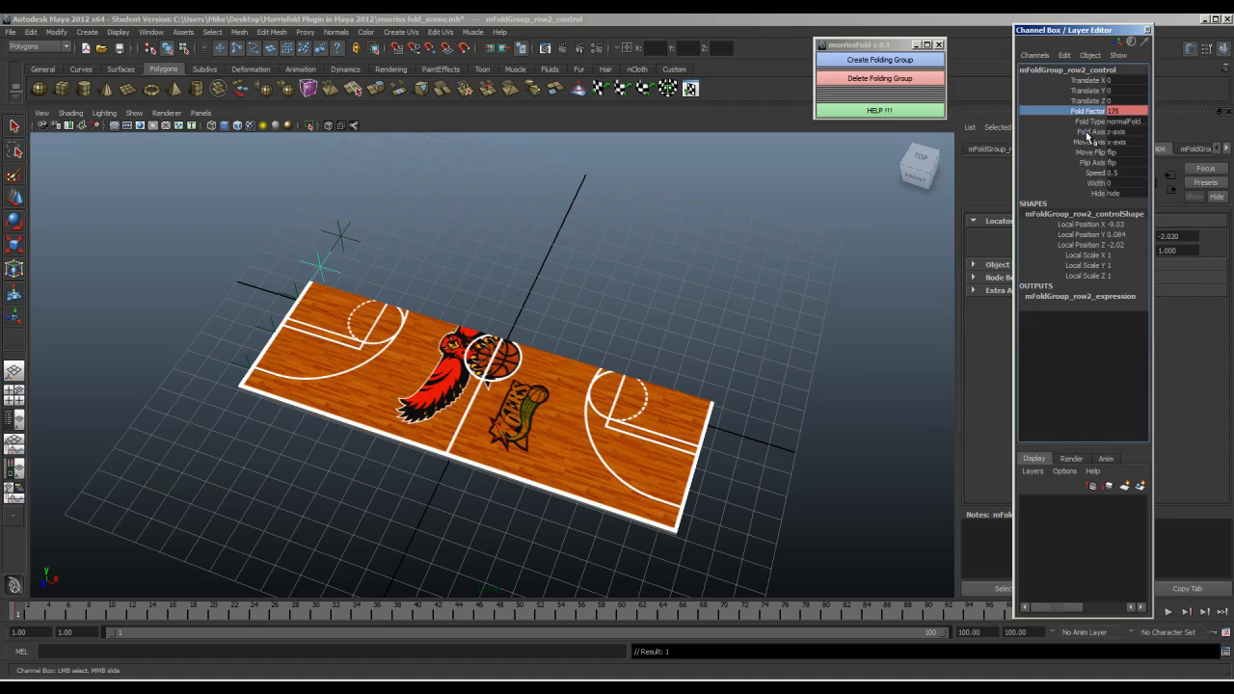
- Go to frame 74, set the row2 control's Fold Factor to 0 and key it
{"action": "left_click_drag", "start_coordinate": [58, 614], "coordinate": [761, 626]}
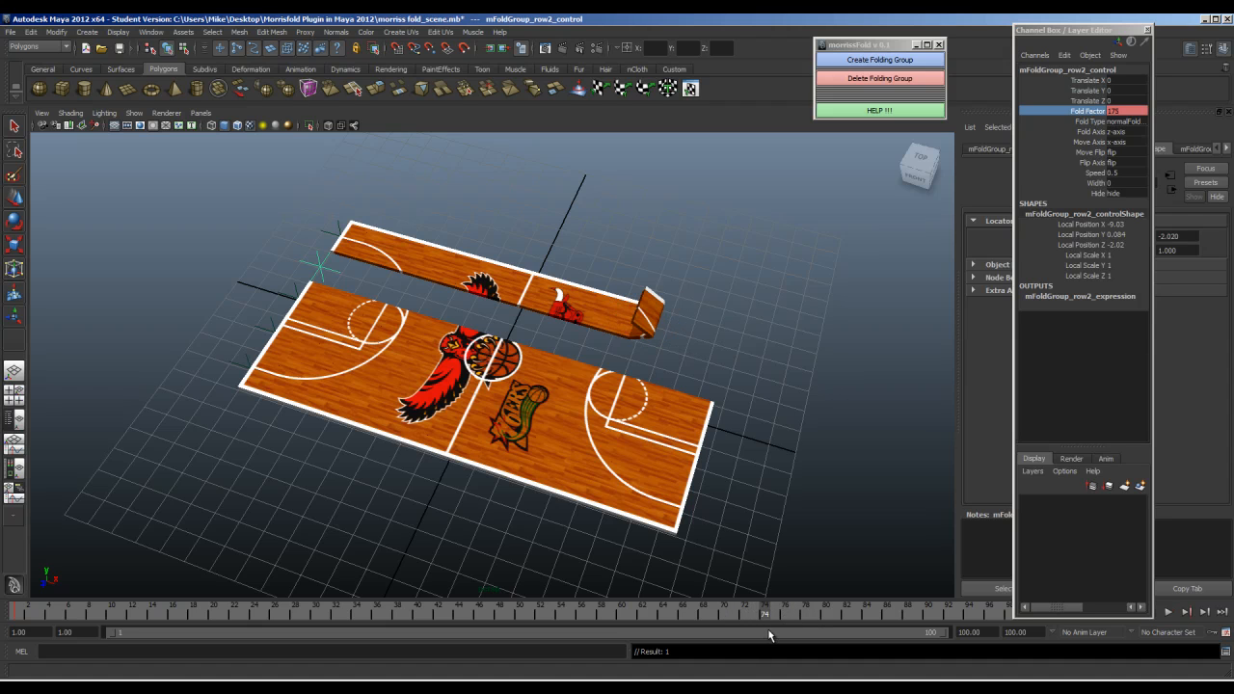
{"action": "double_click", "coordinate": [1116, 111]}
{"action": "type", "text": "0"}
{"action": "key", "text": "Return"}
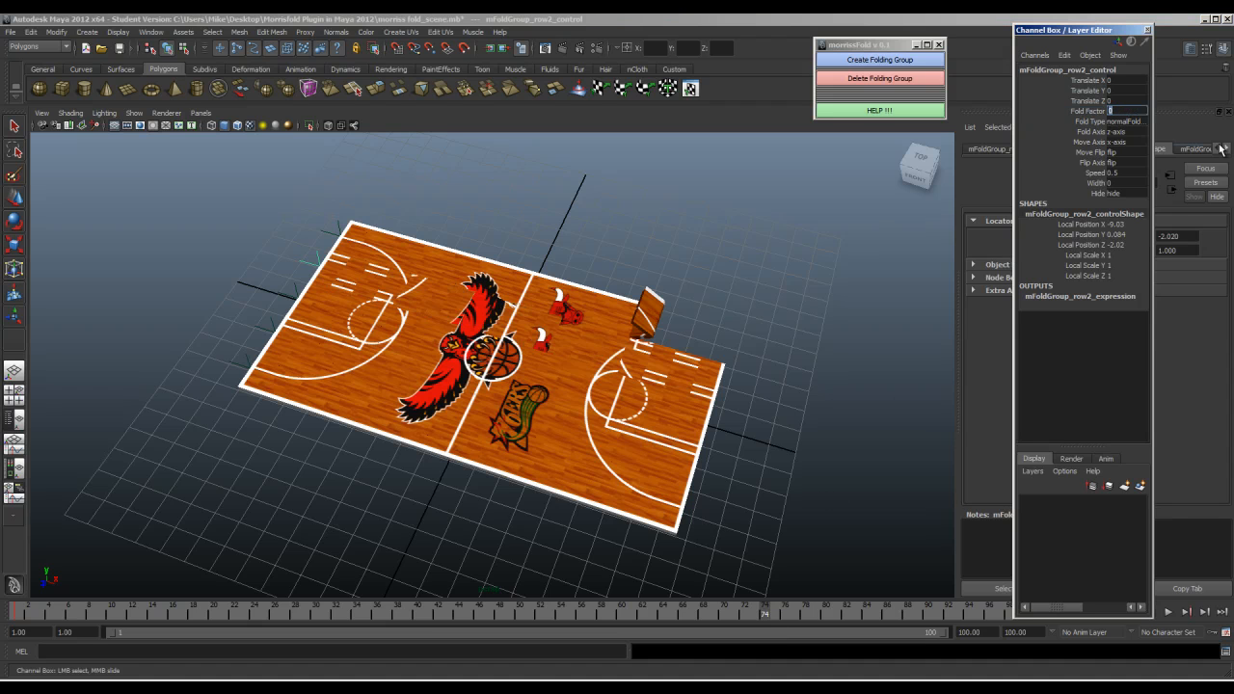
{"action": "left_click", "coordinate": [1089, 111]}
{"action": "right_click", "coordinate": [1089, 110]}
{"action": "left_click", "coordinate": [1118, 143]}
- Deselect the row2 control and play back the animation to check how row1 and row2 unfold
{"action": "left_click", "coordinate": [711, 278]}
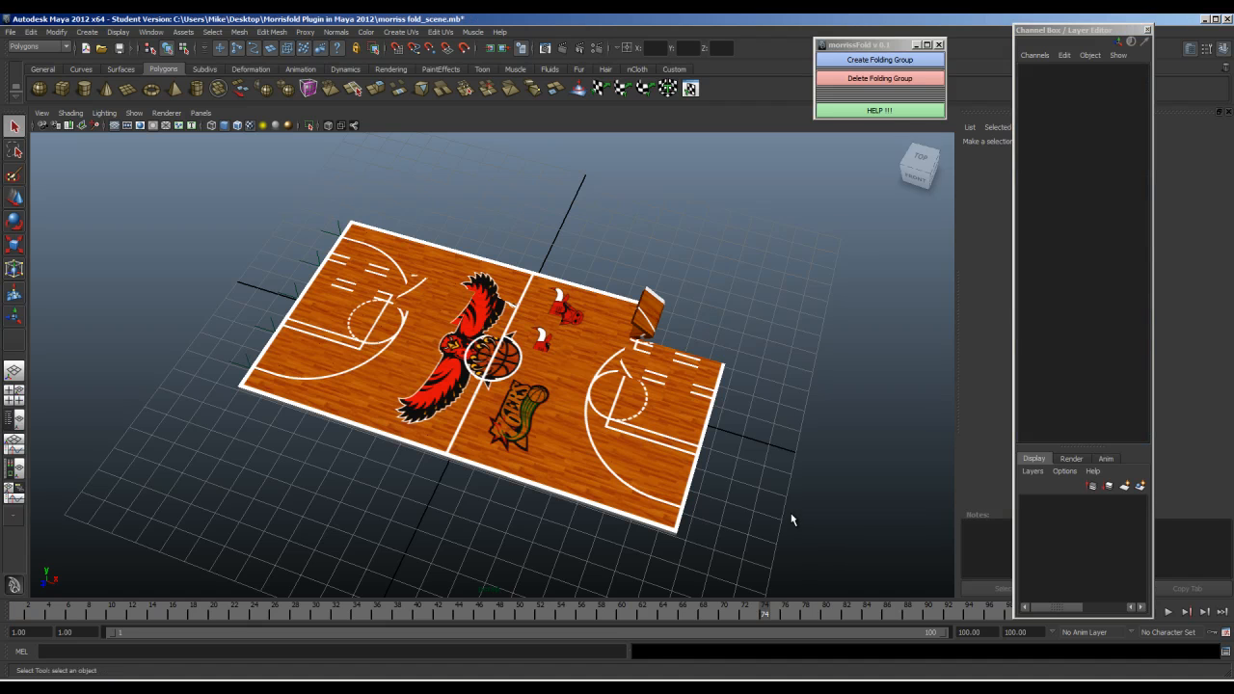
{"action": "key", "text": "alt+v"}
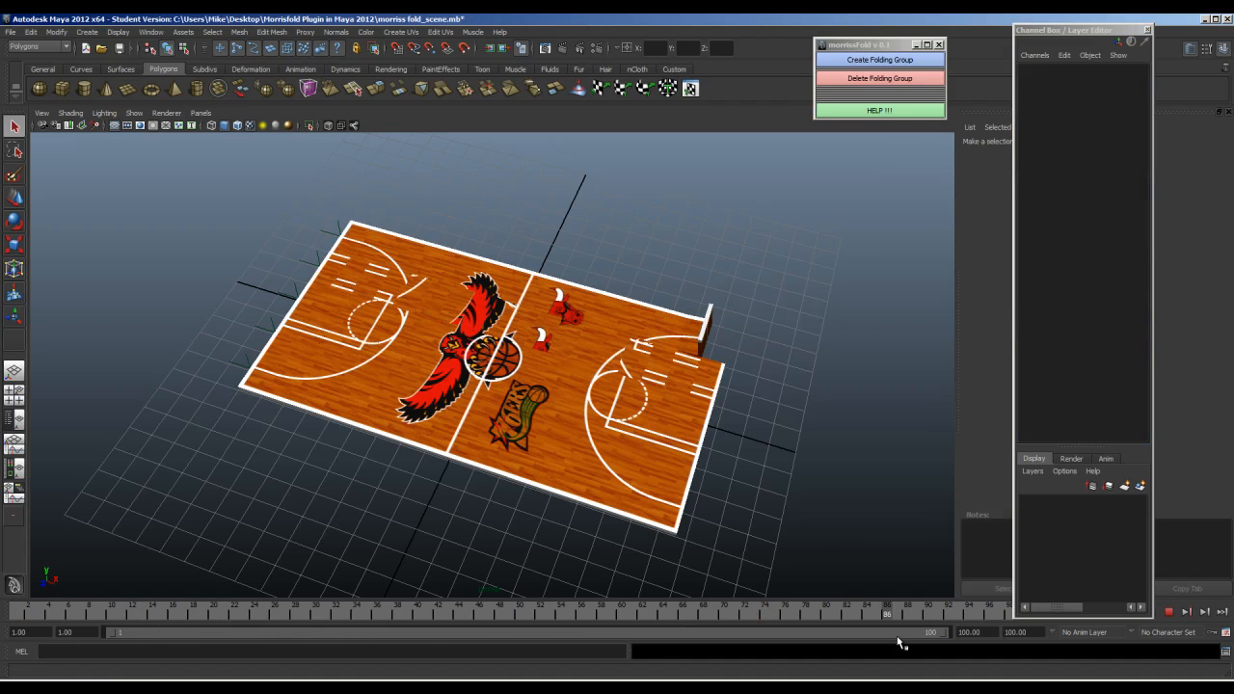
- At frame 42, set the row2 control's Fold Type to crossFolding and play back the animation to check the fold
{"action": "left_click_drag", "start_coordinate": [965, 641], "coordinate": [439, 632]}
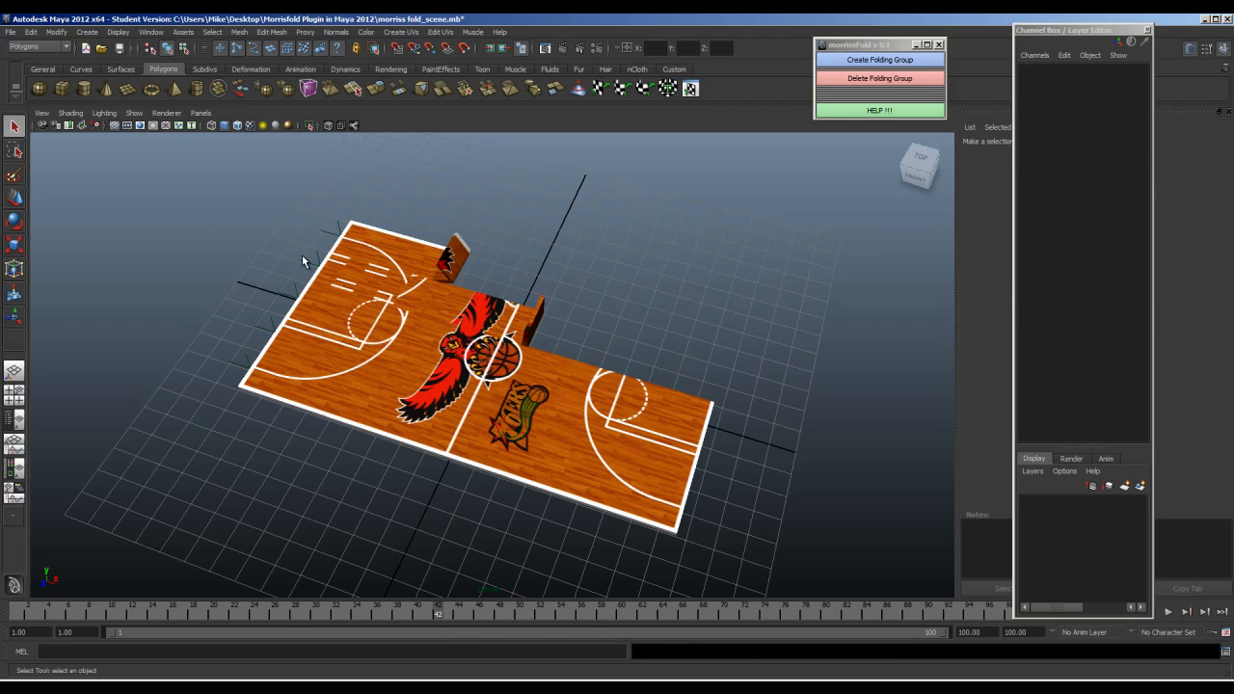
{"action": "left_click", "coordinate": [312, 271]}
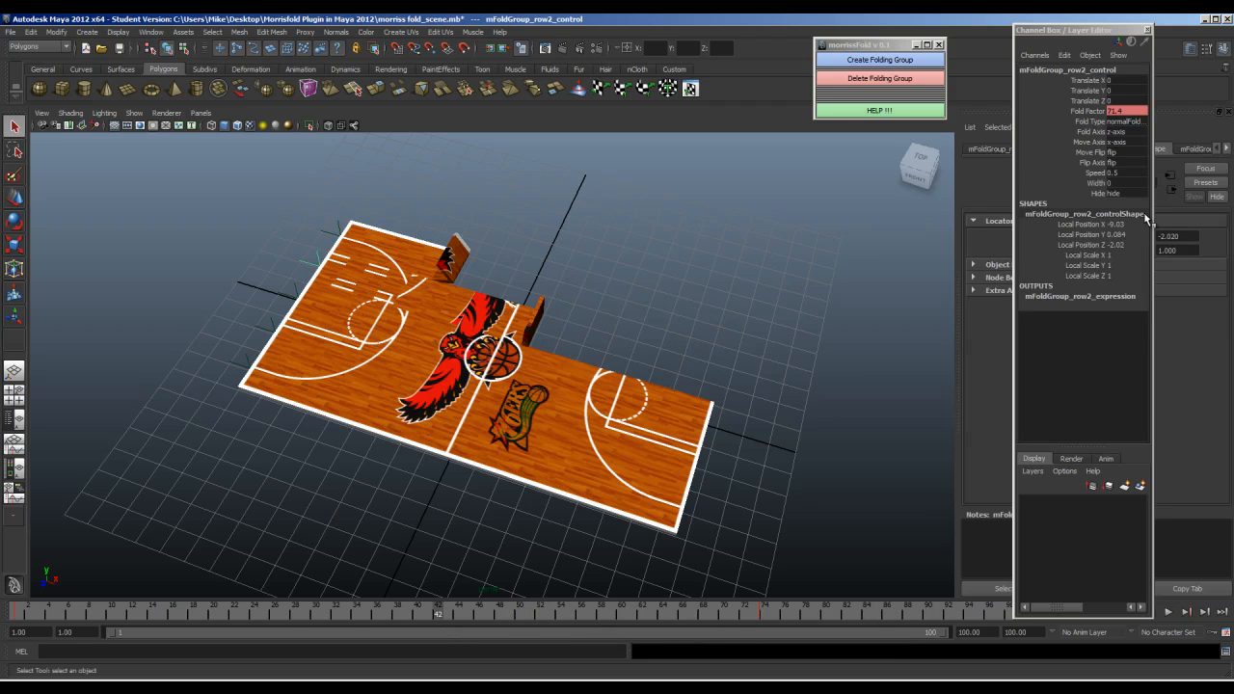
{"action": "left_click", "coordinate": [1132, 121]}
{"action": "left_click", "coordinate": [1134, 140]}
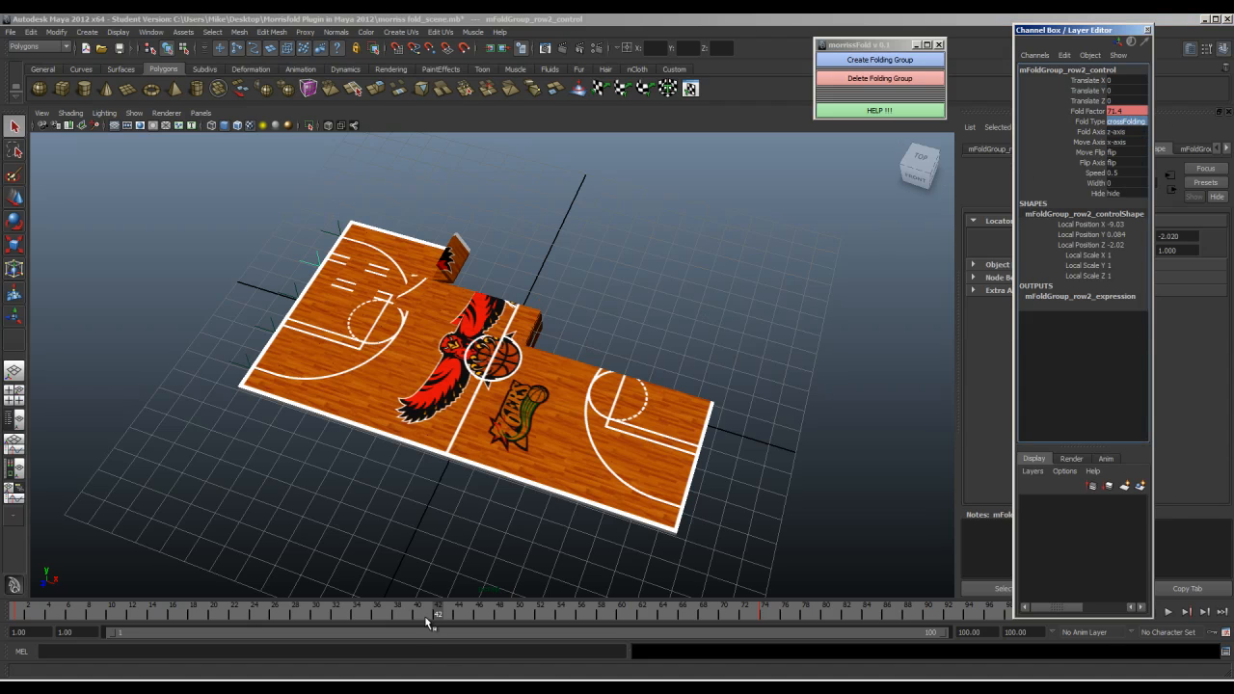
{"action": "key", "text": "alt+v"}
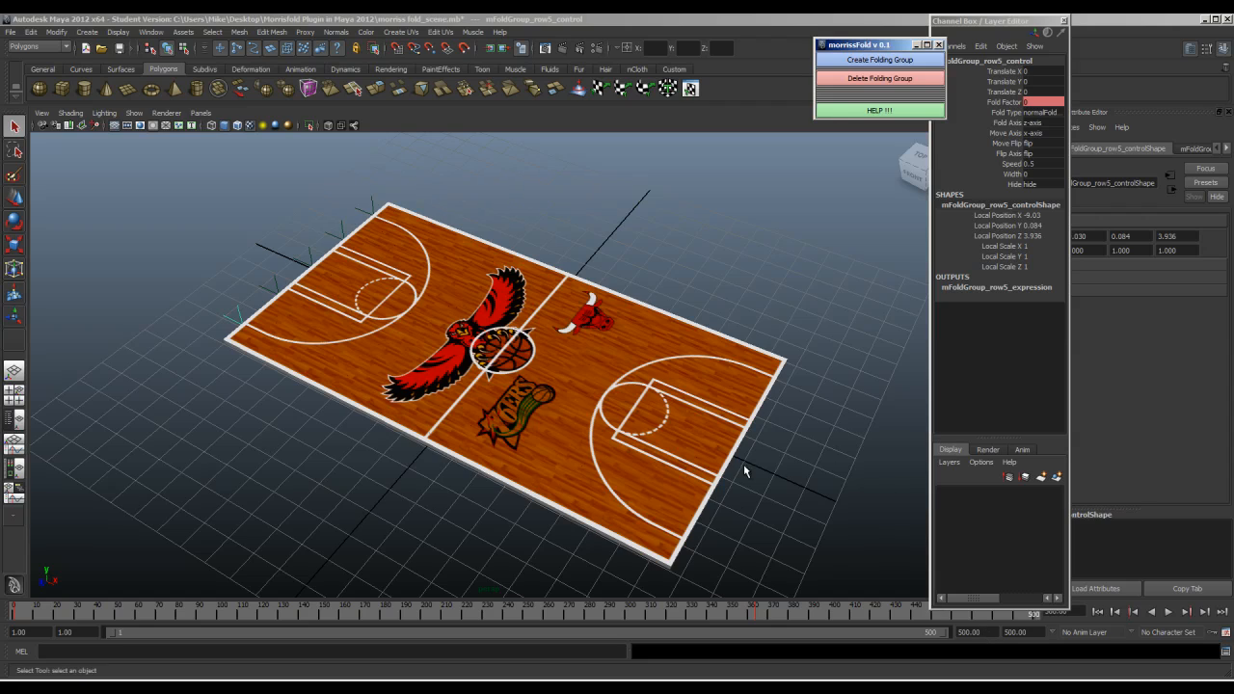
- Play the 500-frame animation from the start in an enlarged perspective view and examine how all five rows unfold
{"action": "left_click_drag", "start_coordinate": [743, 463], "coordinate": [642, 497], "text": "alt"}
{"action": "scroll", "coordinate": [743, 462], "scroll_direction": "down", "scroll_amount": 2}
{"action": "left_click_drag", "start_coordinate": [743, 463], "coordinate": [740, 457], "text": "alt"}
{"action": "right_click_drag", "start_coordinate": [740, 457], "coordinate": [774, 468], "text": "alt"}
{"action": "middle_click_drag", "start_coordinate": [774, 468], "coordinate": [768, 428], "text": "alt"}
{"action": "left_click", "coordinate": [1097, 612]}
{"action": "left_click", "coordinate": [1168, 612]}
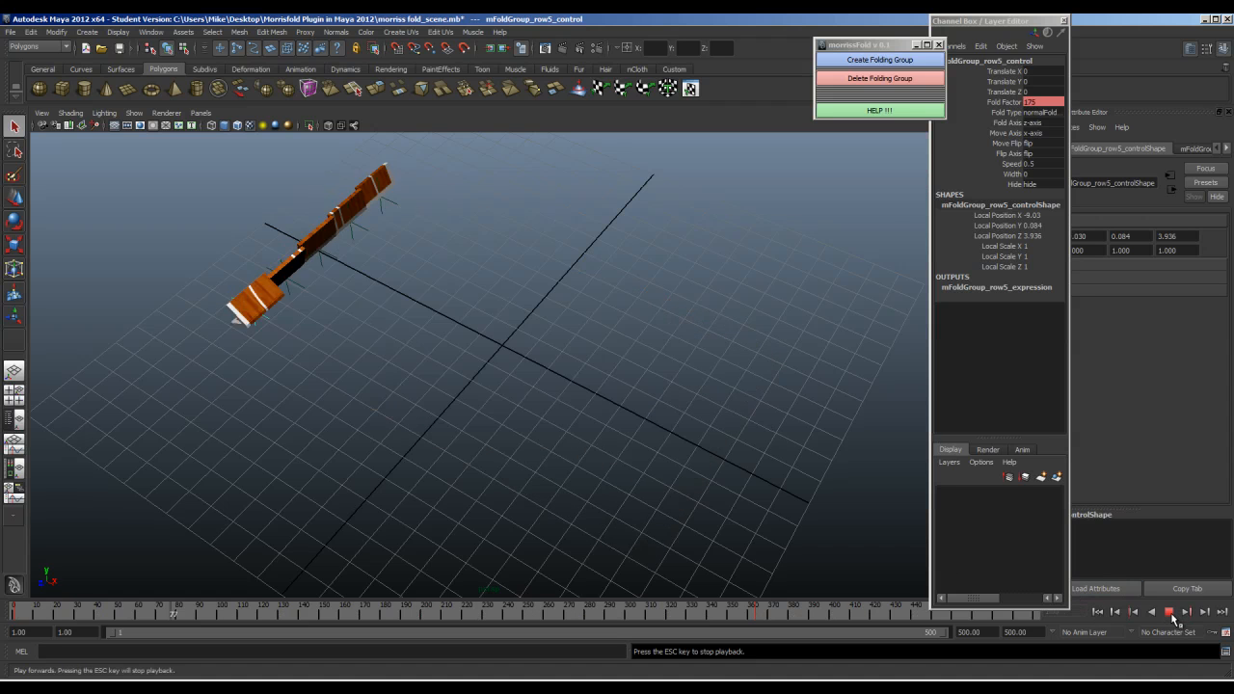
{"action": "key", "text": "ctrl+space"}
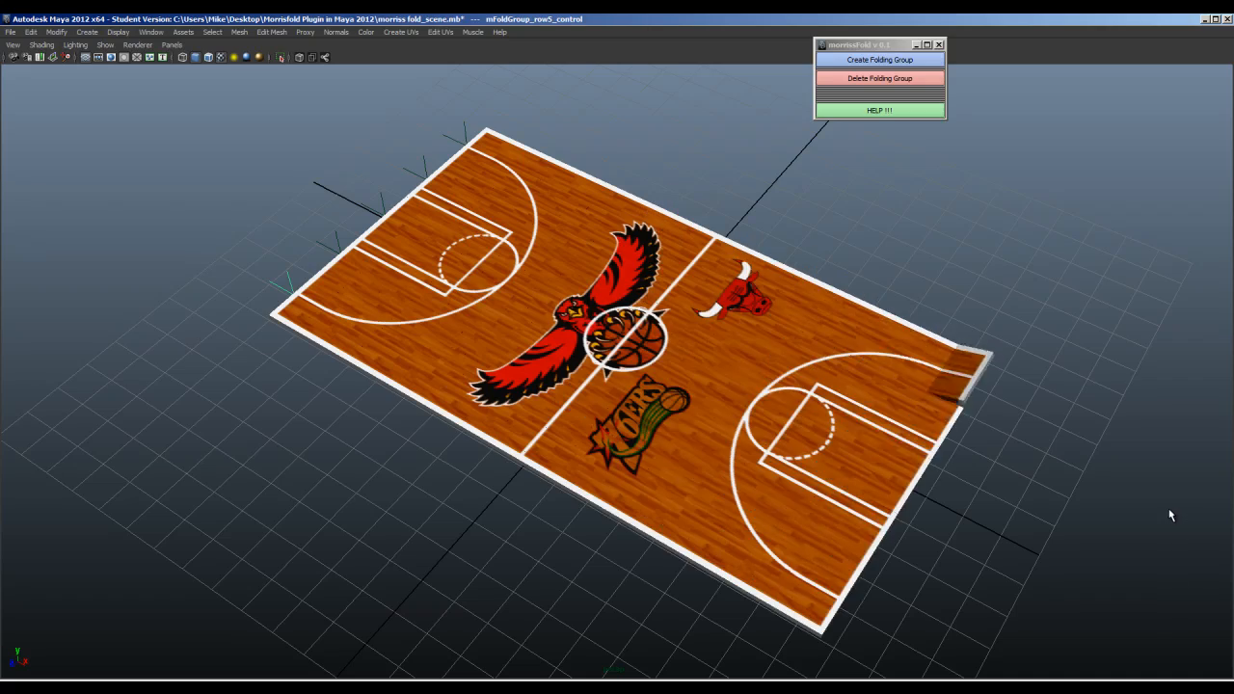
{"action": "left_click_drag", "start_coordinate": [1038, 556], "coordinate": [845, 491], "text": "alt"}
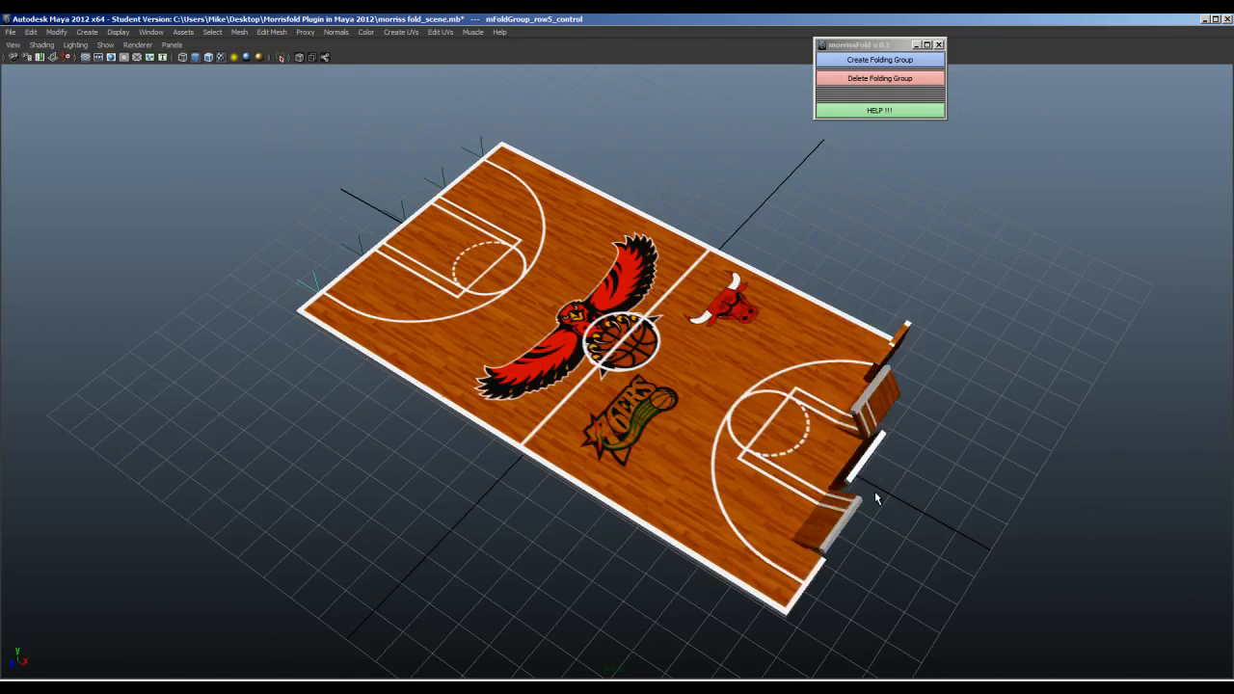
{"action": "key", "text": "ctrl+space"}
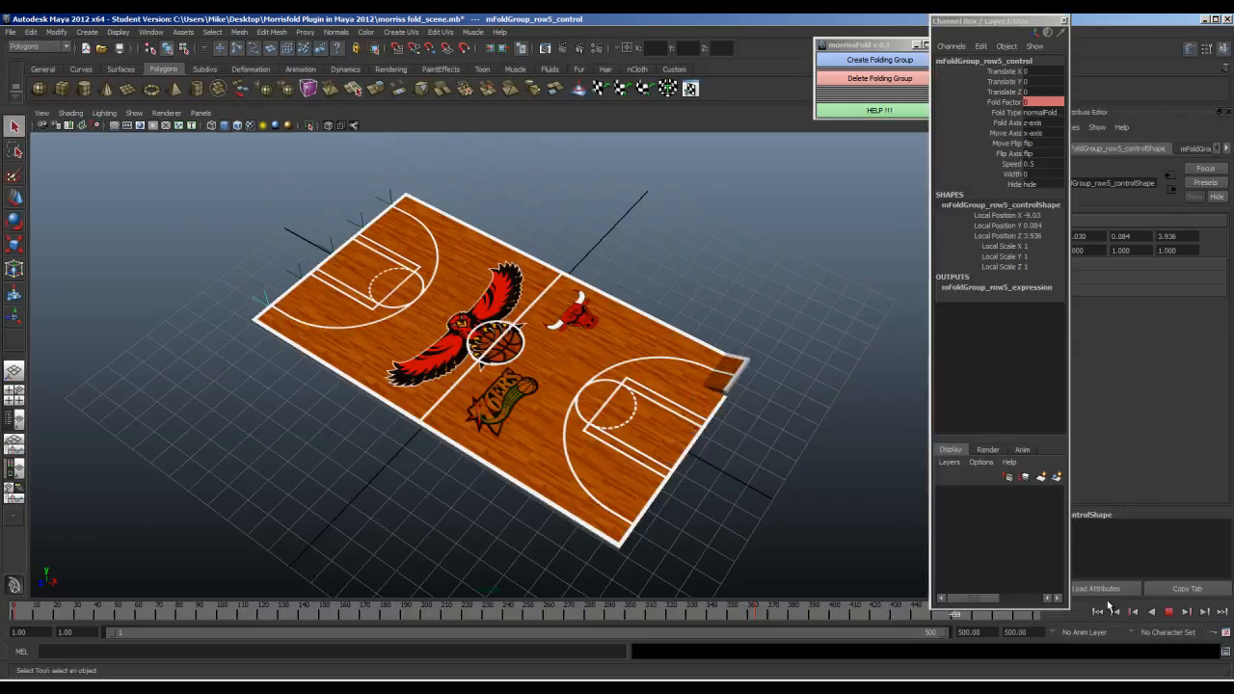
- Stop playback and inspect the court at the first and last frames of the animation
{"action": "left_click", "coordinate": [1168, 612]}
{"action": "left_click", "coordinate": [1097, 613]}
{"action": "left_click_drag", "start_coordinate": [511, 415], "coordinate": [537, 418], "text": "alt"}
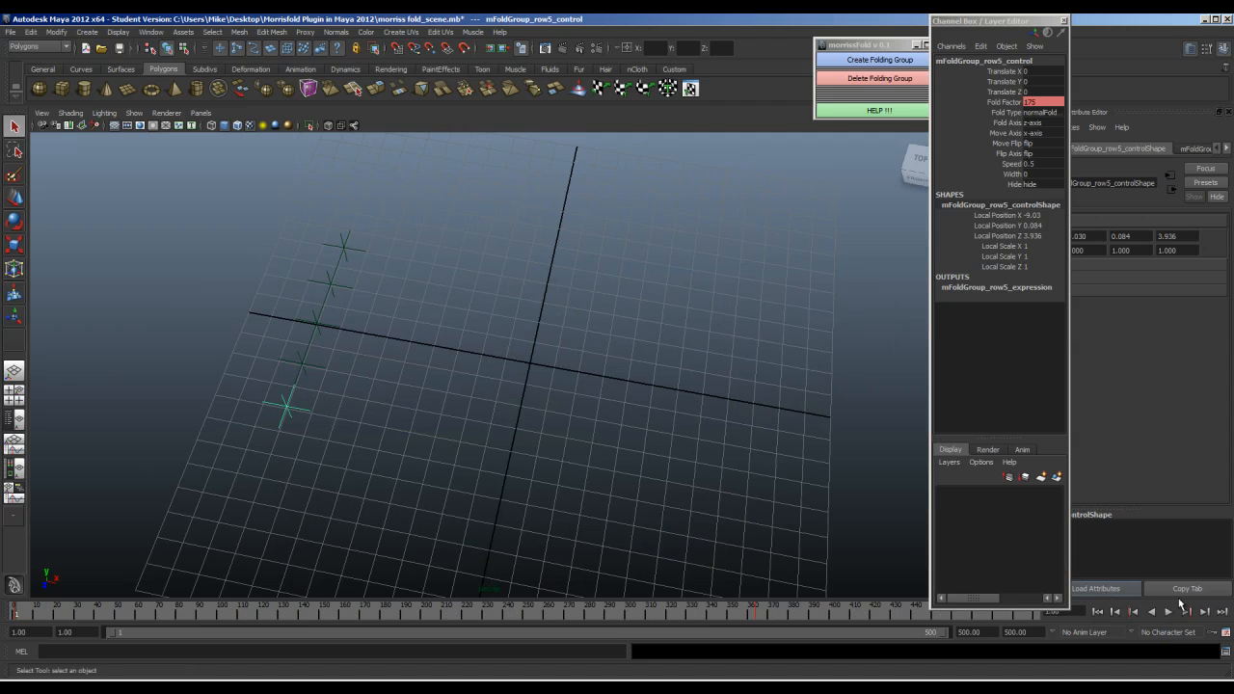
{"action": "left_click", "coordinate": [1218, 612]}
{"action": "left_click_drag", "start_coordinate": [616, 453], "coordinate": [584, 434], "text": "alt"}
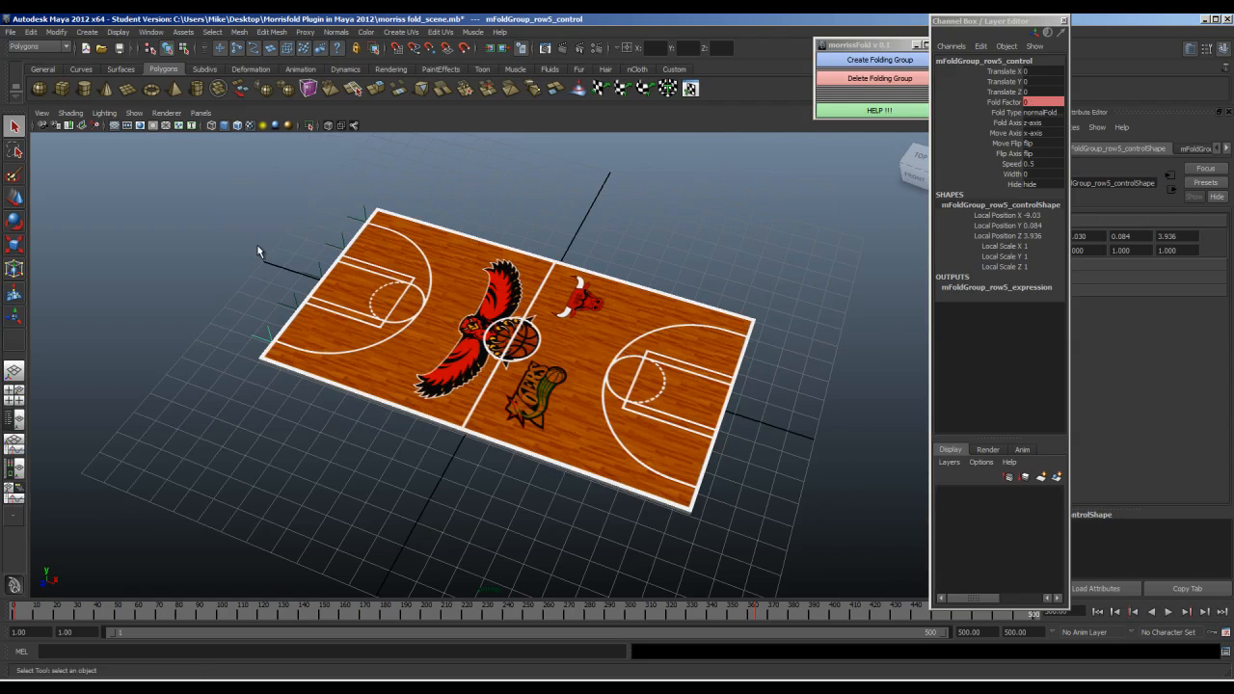
- Create a polygon plane in the top view that extends well beyond the court on all sides
{"action": "key", "text": "space"}
{"action": "key", "text": "space"}
{"action": "scroll", "coordinate": [427, 341], "scroll_direction": "down", "scroll_amount": 4}
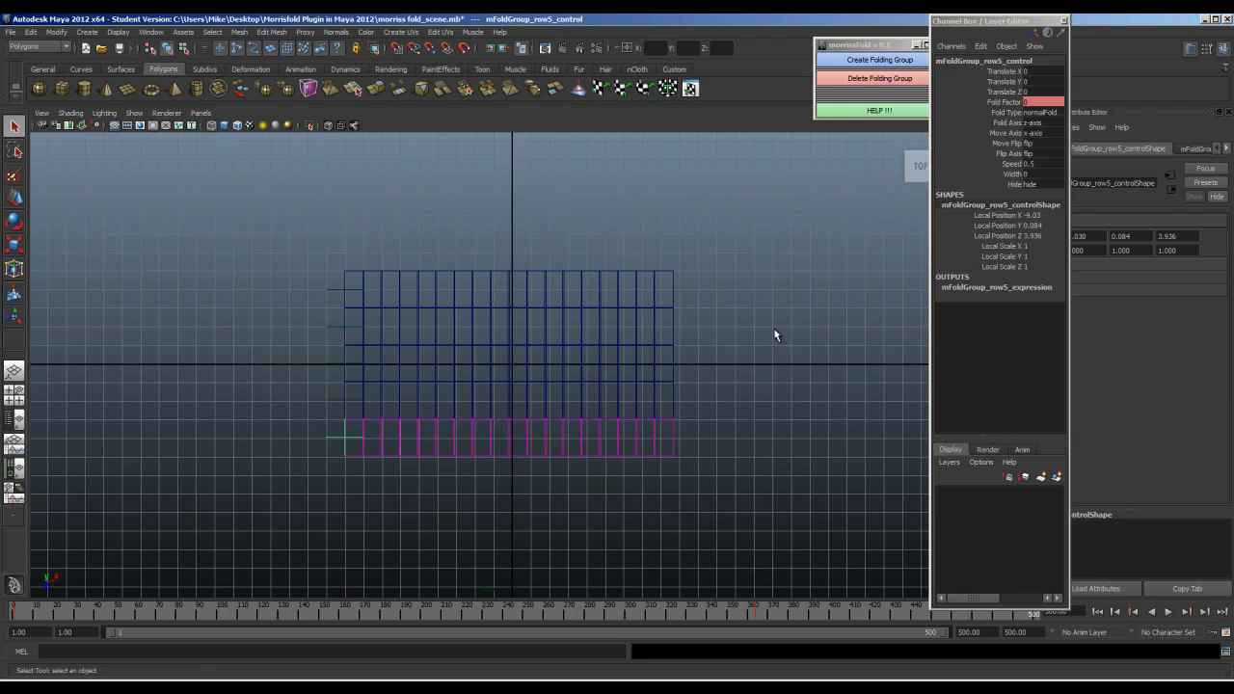
{"action": "left_click", "coordinate": [773, 335]}
{"action": "left_click", "coordinate": [127, 87]}
{"action": "left_click_drag", "start_coordinate": [213, 147], "coordinate": [799, 573]}
{"action": "left_click", "coordinate": [804, 473]}
- Assign a new Lambert material to the ground plane and close the floating Channel Box and morrissFold windows
{"action": "key", "text": "space"}
{"action": "key", "text": "space"}
{"action": "left_click_drag", "start_coordinate": [688, 257], "coordinate": [655, 260], "text": "alt"}
{"action": "left_click_drag", "start_coordinate": [593, 295], "coordinate": [625, 280], "text": "alt"}
{"action": "left_click", "coordinate": [743, 370]}
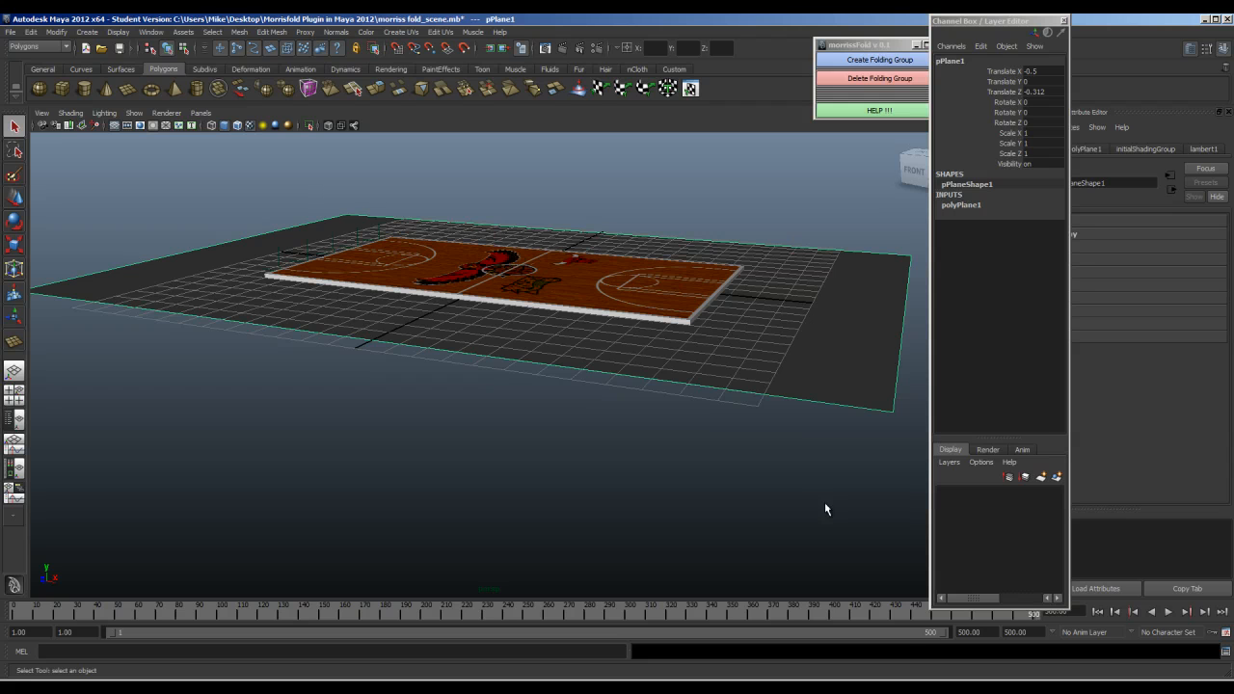
{"action": "right_click_drag", "start_coordinate": [826, 516], "coordinate": [955, 530]}
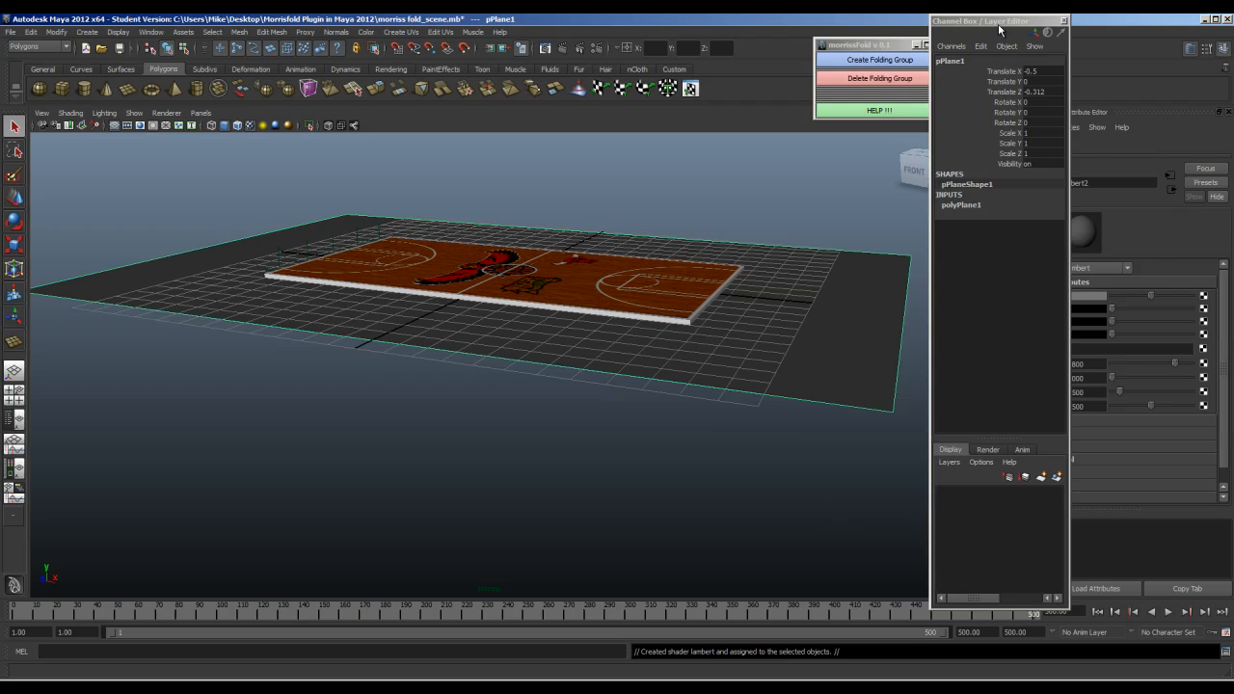
{"action": "left_click_drag", "start_coordinate": [998, 29], "coordinate": [961, 54]}
{"action": "left_click", "coordinate": [1023, 49]}
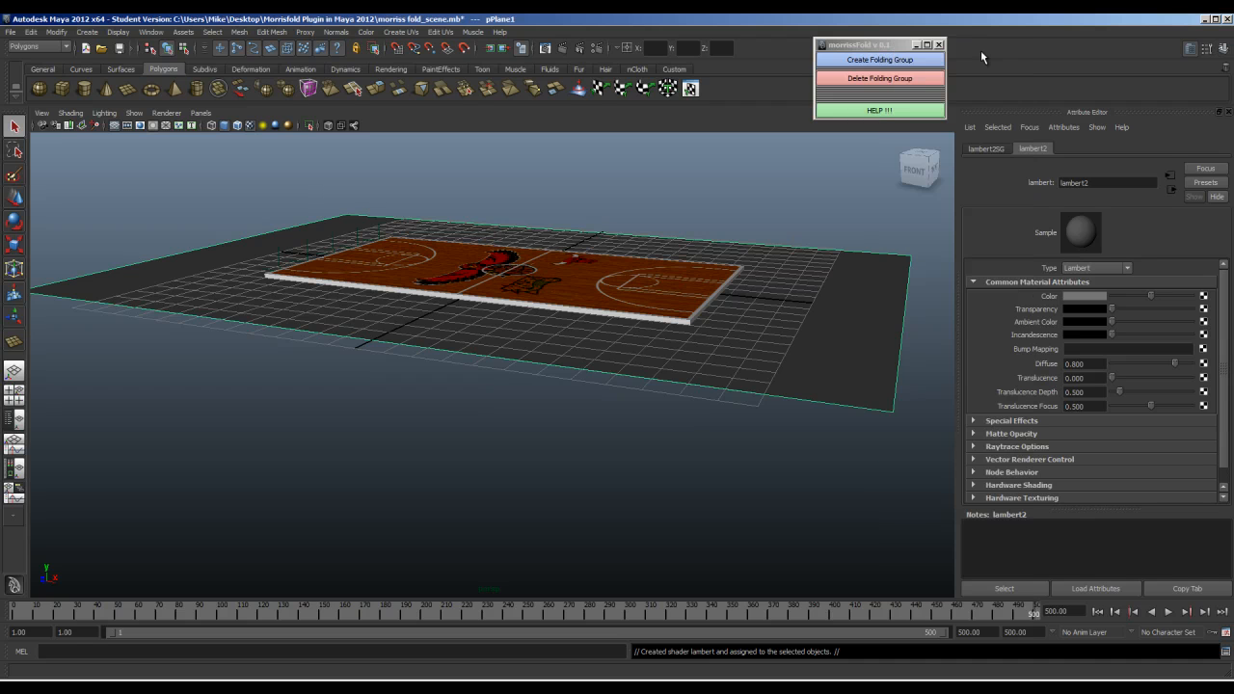
{"action": "left_click", "coordinate": [938, 45]}
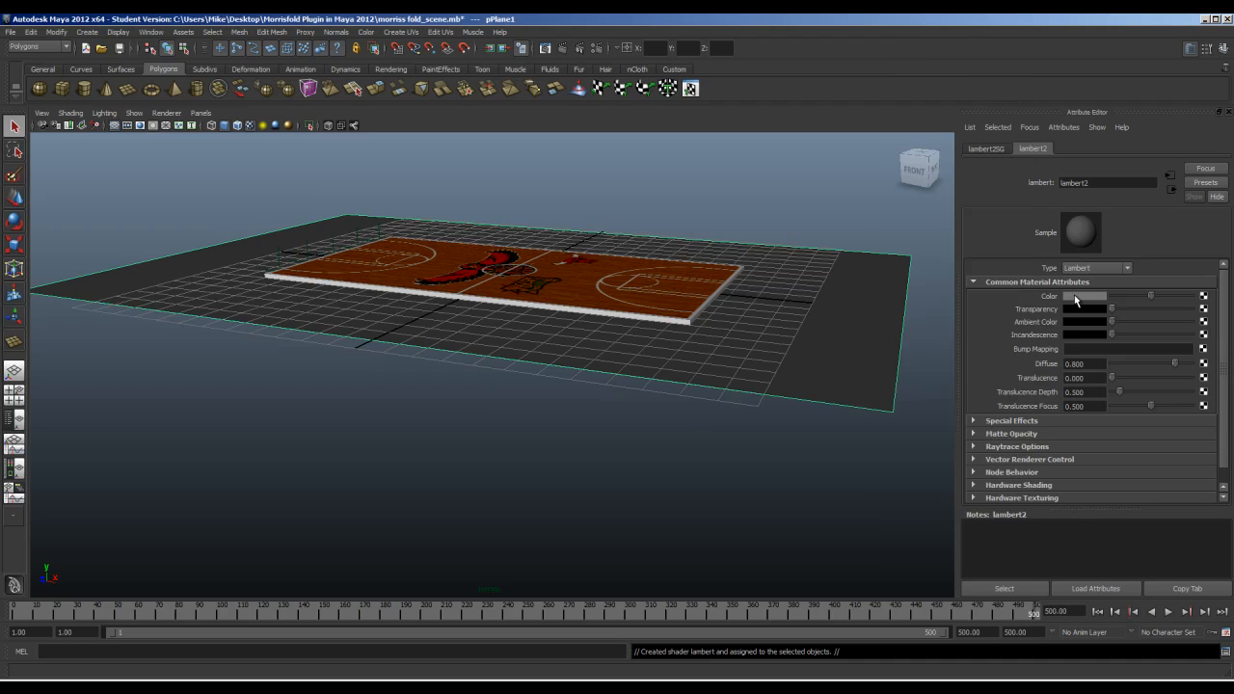
- Set the color of the ground plane's Lambert material to a medium blue
{"action": "left_click", "coordinate": [1077, 299]}
{"action": "mouse_move", "coordinate": [1154, 321]}
{"action": "left_mouse_down"}
{"action": "mouse_move", "coordinate": [1160, 331]}
{"action": "mouse_move", "coordinate": [1164, 306]}
{"action": "mouse_move", "coordinate": [1170, 321]}
{"action": "mouse_move", "coordinate": [1146, 315]}
{"action": "left_mouse_up"}
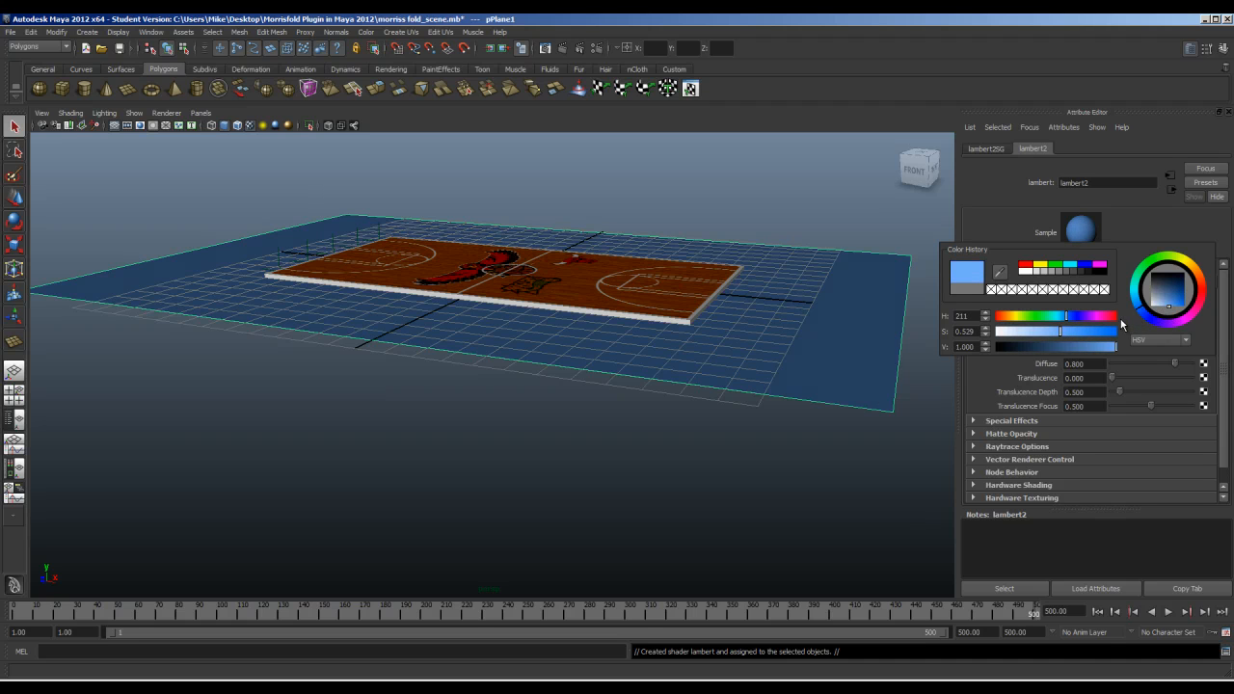
{"action": "left_click_drag", "start_coordinate": [1170, 315], "coordinate": [1169, 301]}
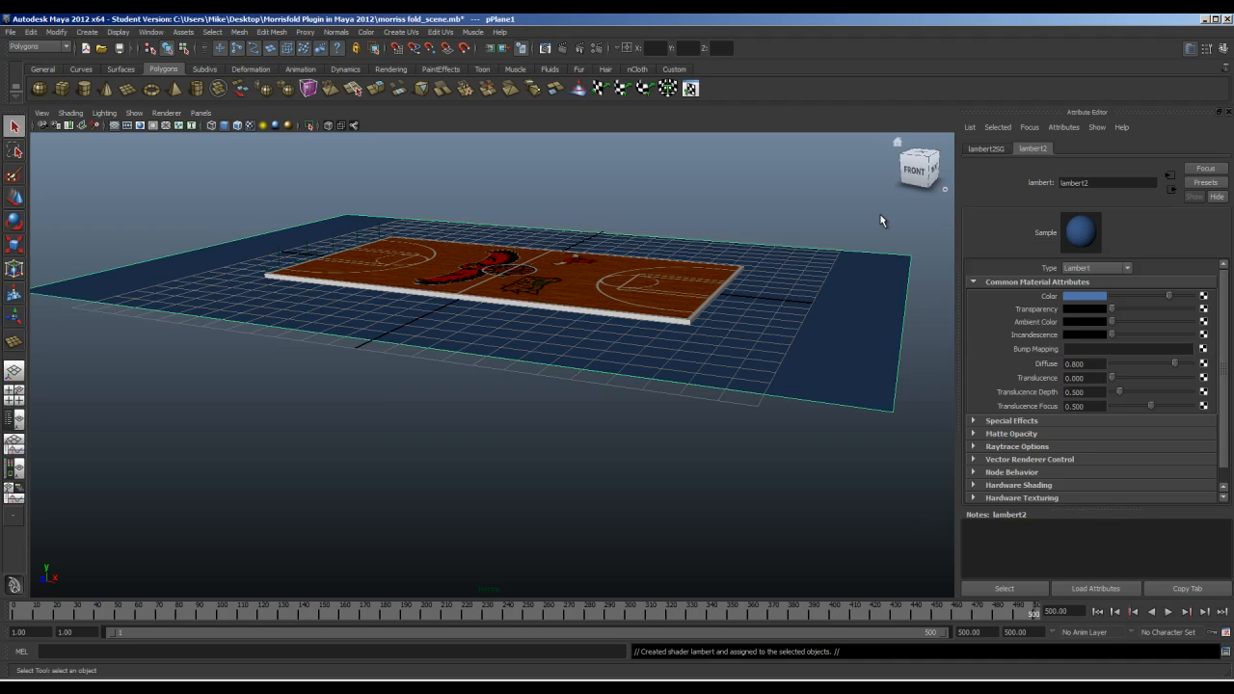
{"action": "left_click_drag", "start_coordinate": [688, 249], "coordinate": [664, 277], "text": "alt"}
{"action": "mouse_move", "coordinate": [653, 296]}
{"action": "right_mouse_down", "text": "alt"}
{"action": "mouse_move", "coordinate": [644, 312]}
{"action": "mouse_move", "coordinate": [667, 310]}
{"action": "right_mouse_up", "text": "alt"}
{"action": "middle_click_drag", "start_coordinate": [667, 311], "coordinate": [672, 310], "text": "alt"}
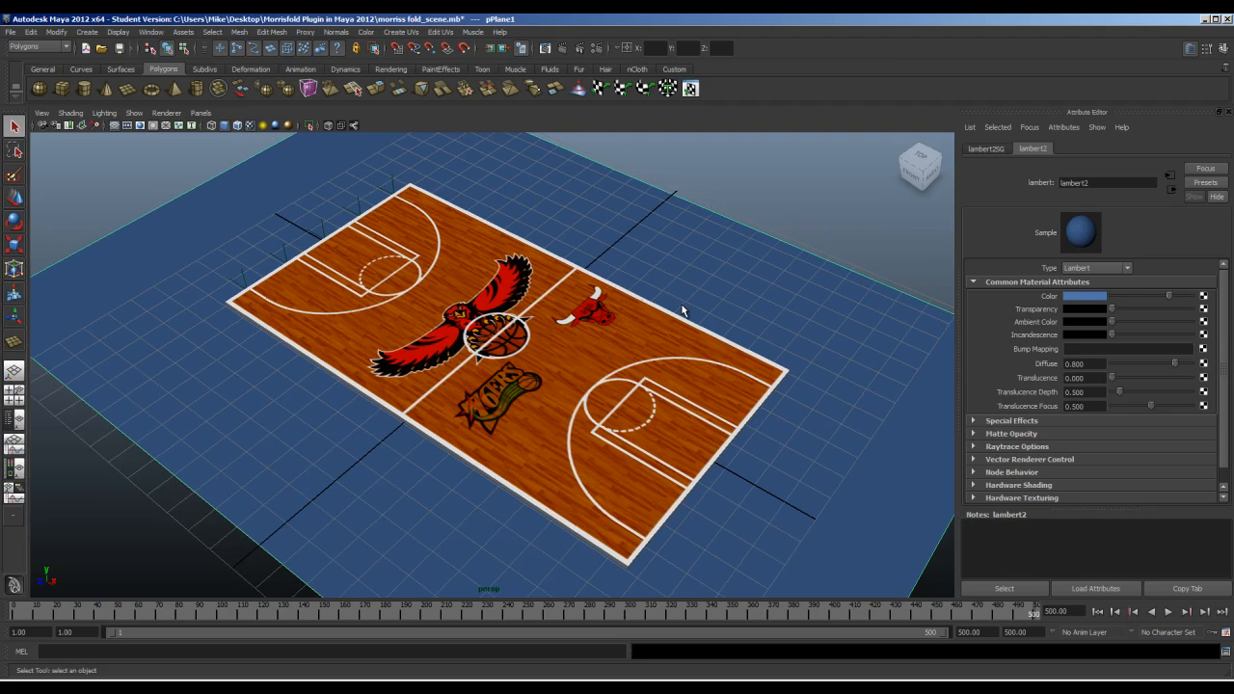
{"action": "mouse_move", "coordinate": [624, 402]}
{"action": "left_mouse_down", "text": "alt"}
{"action": "mouse_move", "coordinate": [706, 386]}
{"action": "mouse_move", "coordinate": [647, 403]}
{"action": "left_mouse_up", "text": "alt"}
- Create a spot light in the scene from the top view
{"action": "left_click", "coordinate": [920, 157]}
{"action": "key", "text": "space"}
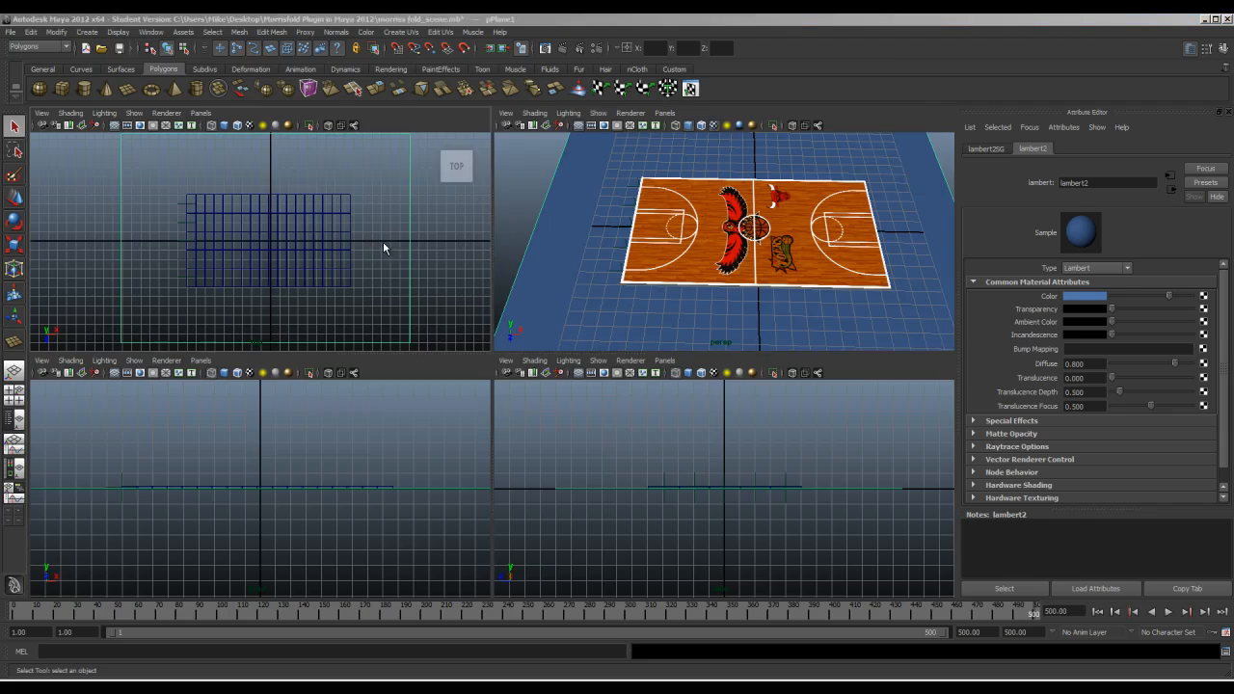
{"action": "key", "text": "space"}
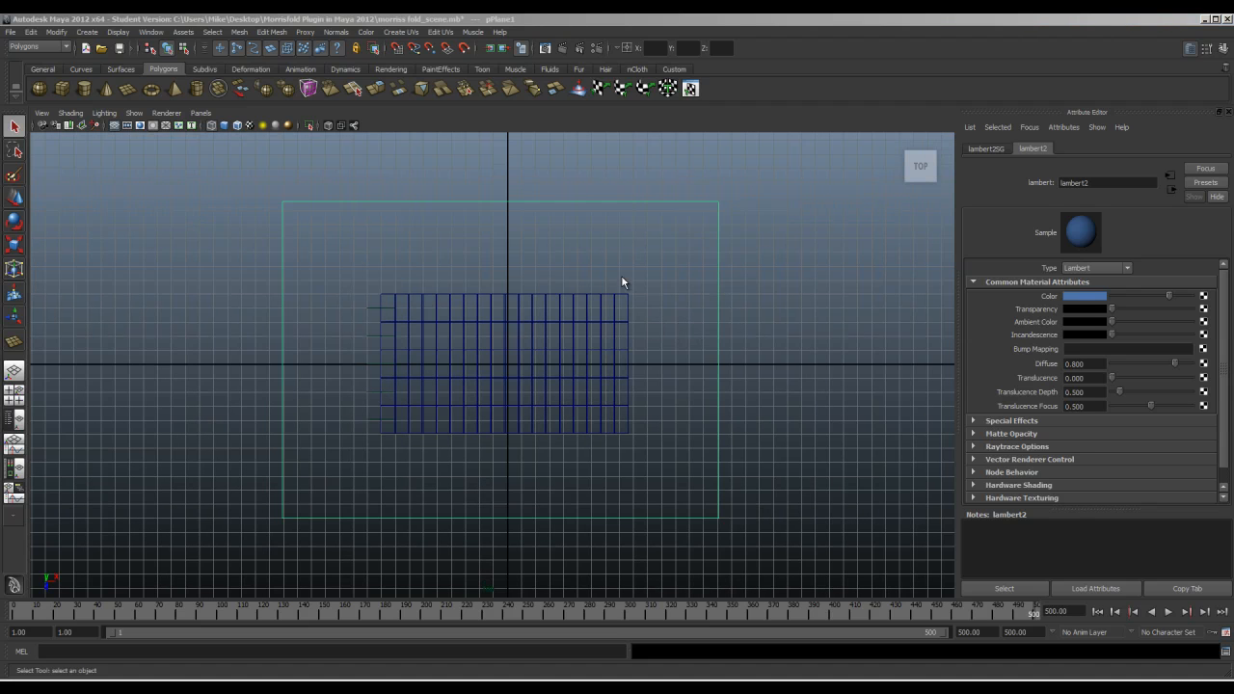
{"action": "right_click", "coordinate": [615, 281]}
{"action": "mouse_move", "coordinate": [639, 355]}
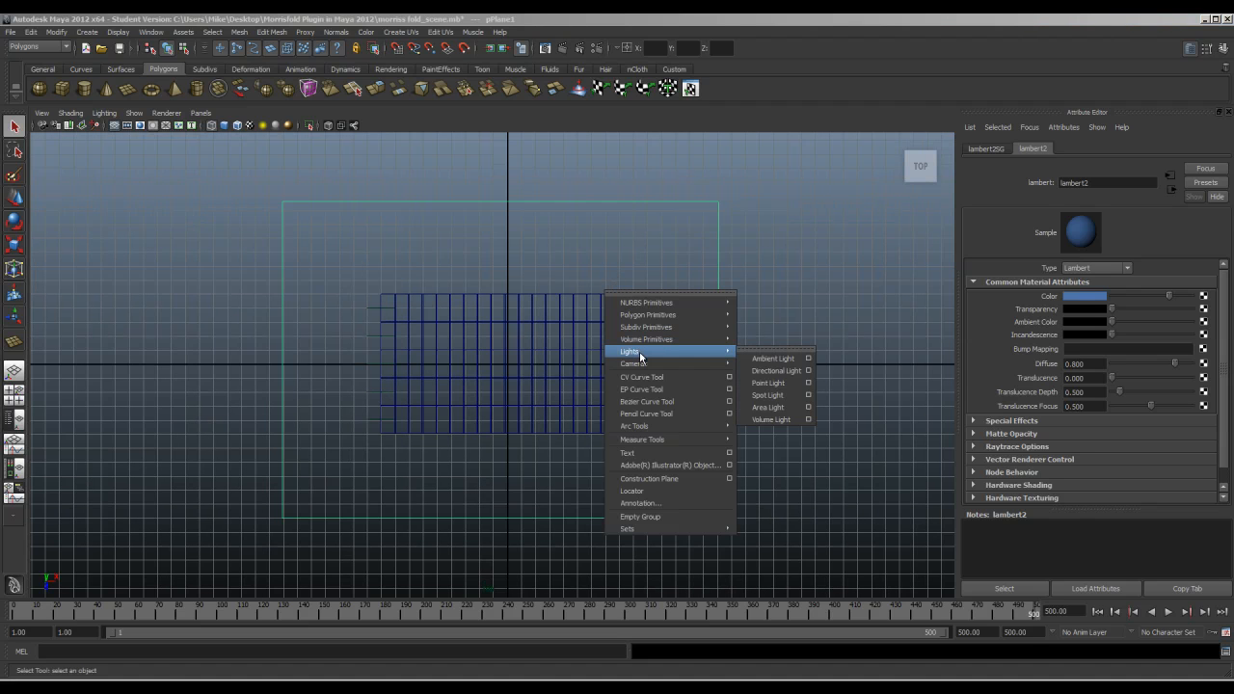
{"action": "left_click", "coordinate": [778, 396]}
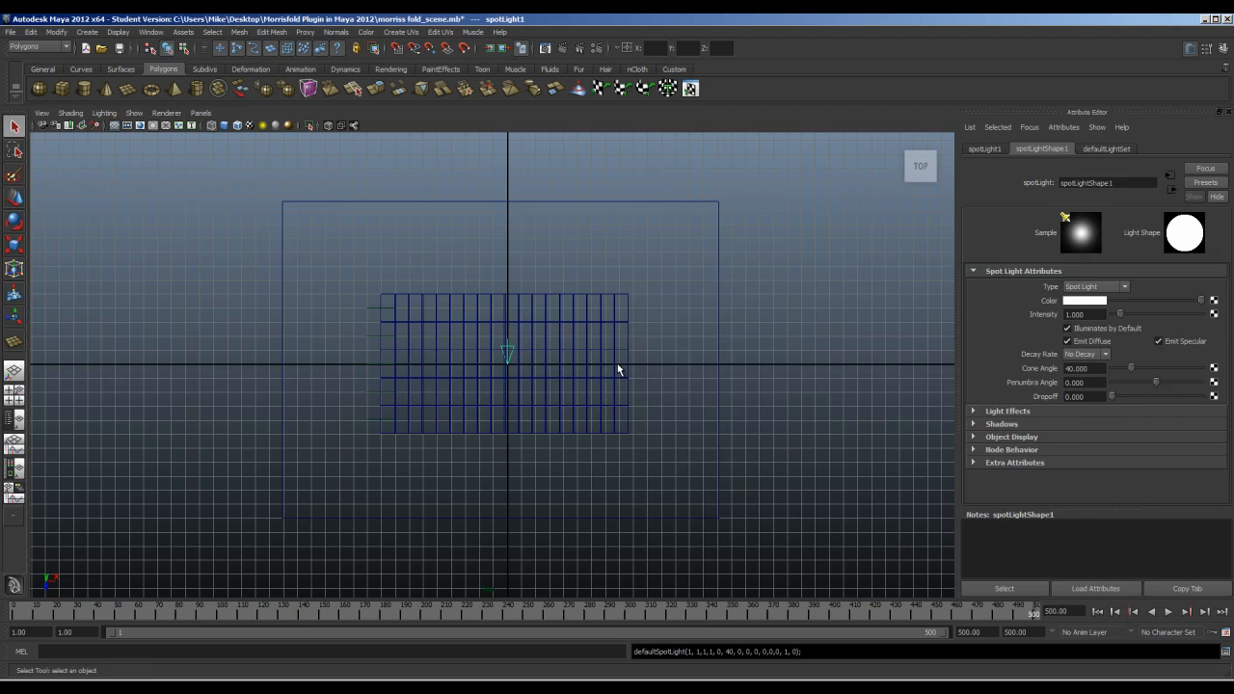
- Rotate the spot light about -87° around Y to face along the court, and move it near the plane's back-left corner
{"action": "key", "text": "e"}
{"action": "left_click_drag", "start_coordinate": [549, 407], "coordinate": [446, 435]}
{"action": "key", "text": "w"}
{"action": "left_click_drag", "start_coordinate": [554, 366], "coordinate": [381, 364]}
{"action": "left_click_drag", "start_coordinate": [331, 405], "coordinate": [313, 396]}
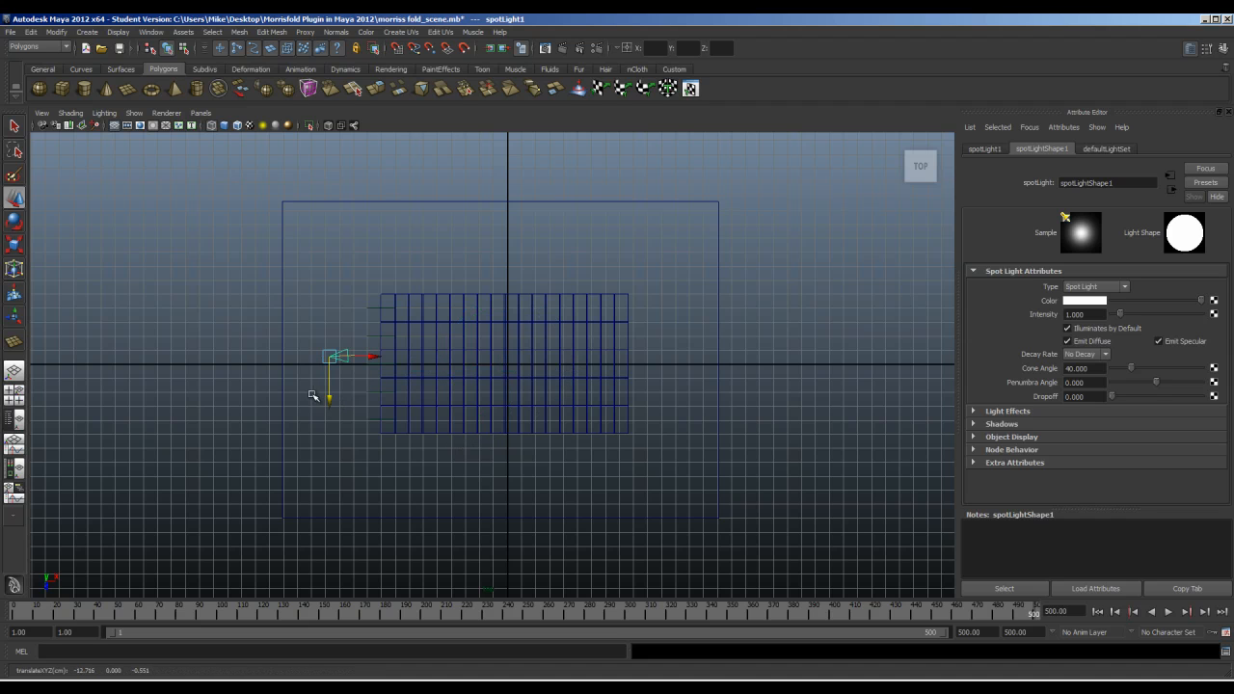
{"action": "left_click_drag", "start_coordinate": [372, 360], "coordinate": [334, 358]}
{"action": "left_click_drag", "start_coordinate": [293, 402], "coordinate": [297, 270]}
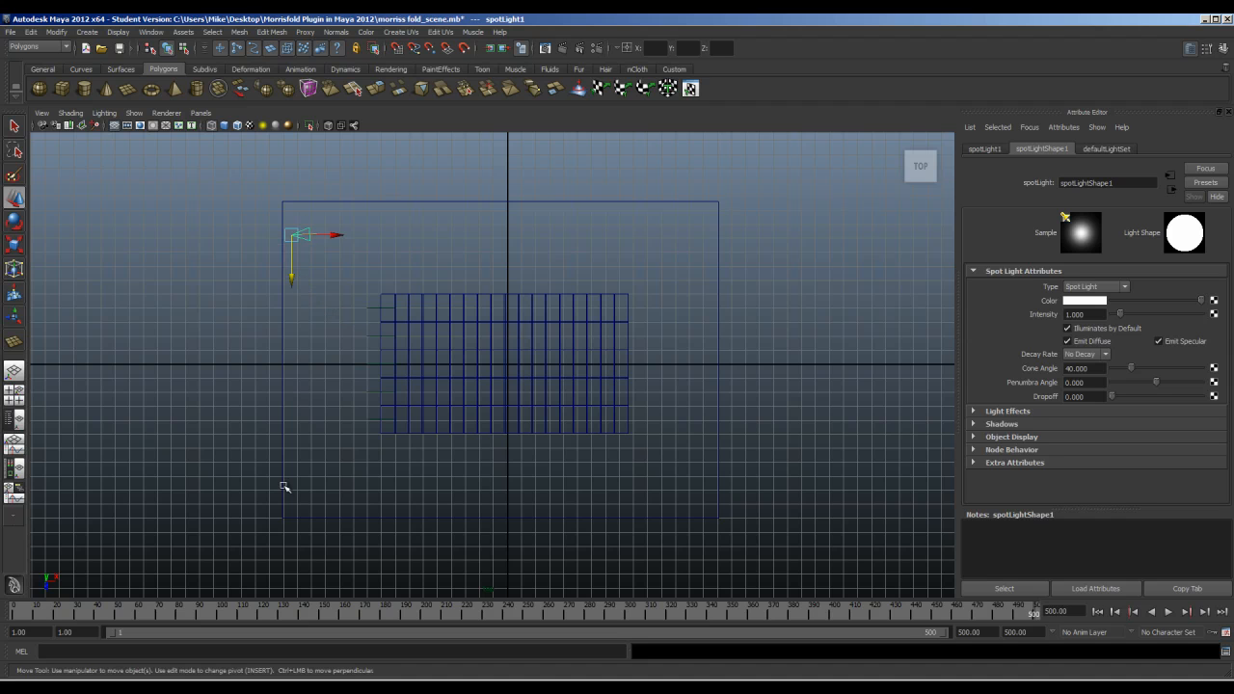
- In the front view, raise the spot light to about 10 units above the ground and tilt it about 32° down toward the court
{"action": "key", "text": "space"}
{"action": "key", "text": "space"}
{"action": "middle_click_drag", "start_coordinate": [275, 382], "coordinate": [305, 426], "text": "alt"}
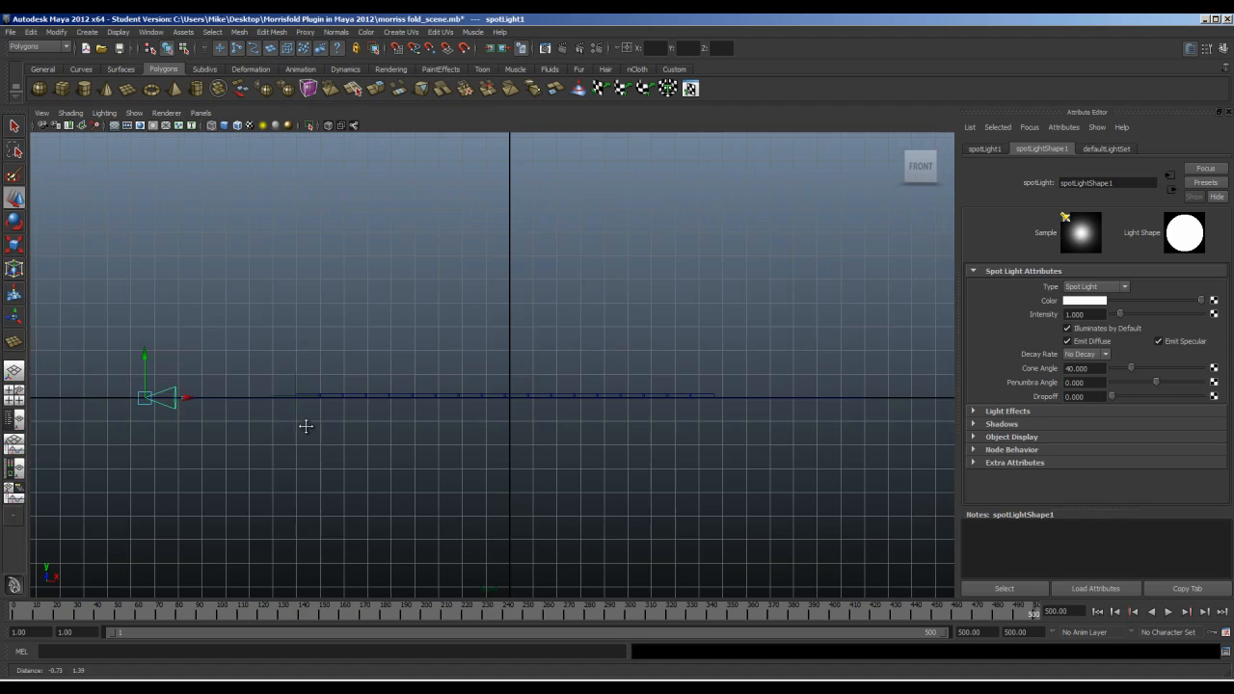
{"action": "left_click_drag", "start_coordinate": [155, 387], "coordinate": [245, 192]}
{"action": "key", "text": "e"}
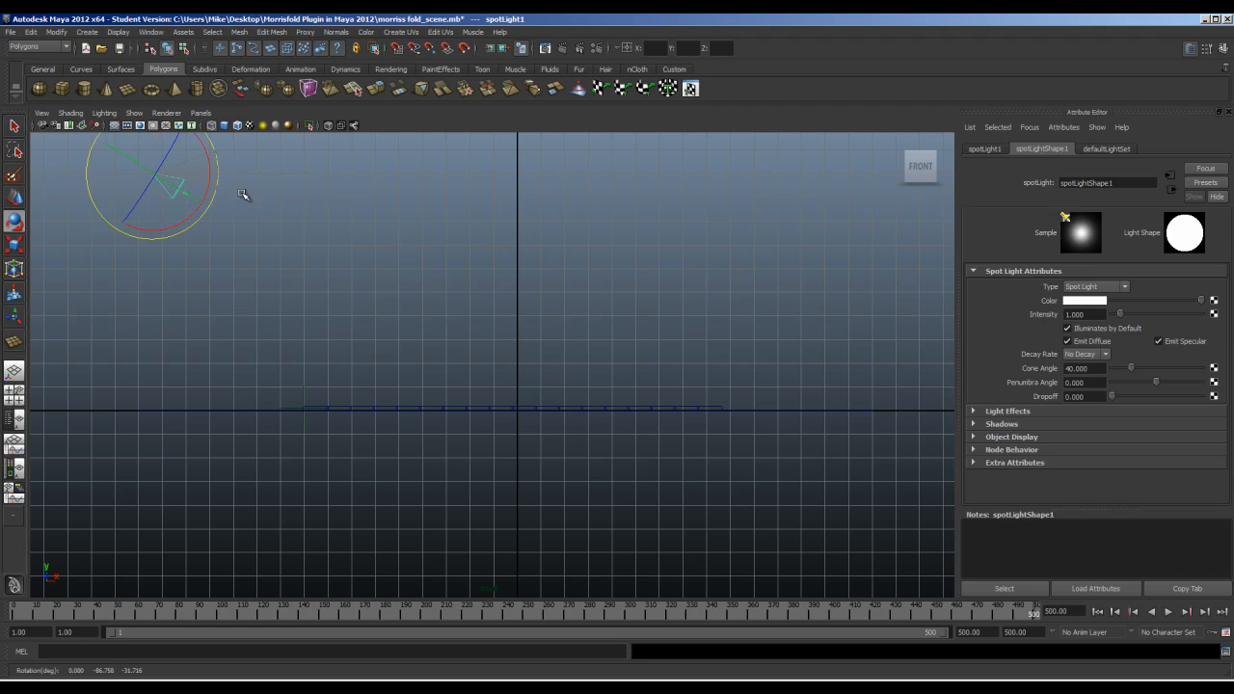
- Reposition the spot light along Z to about -8 units, using the side and top views
{"action": "key", "text": "space"}
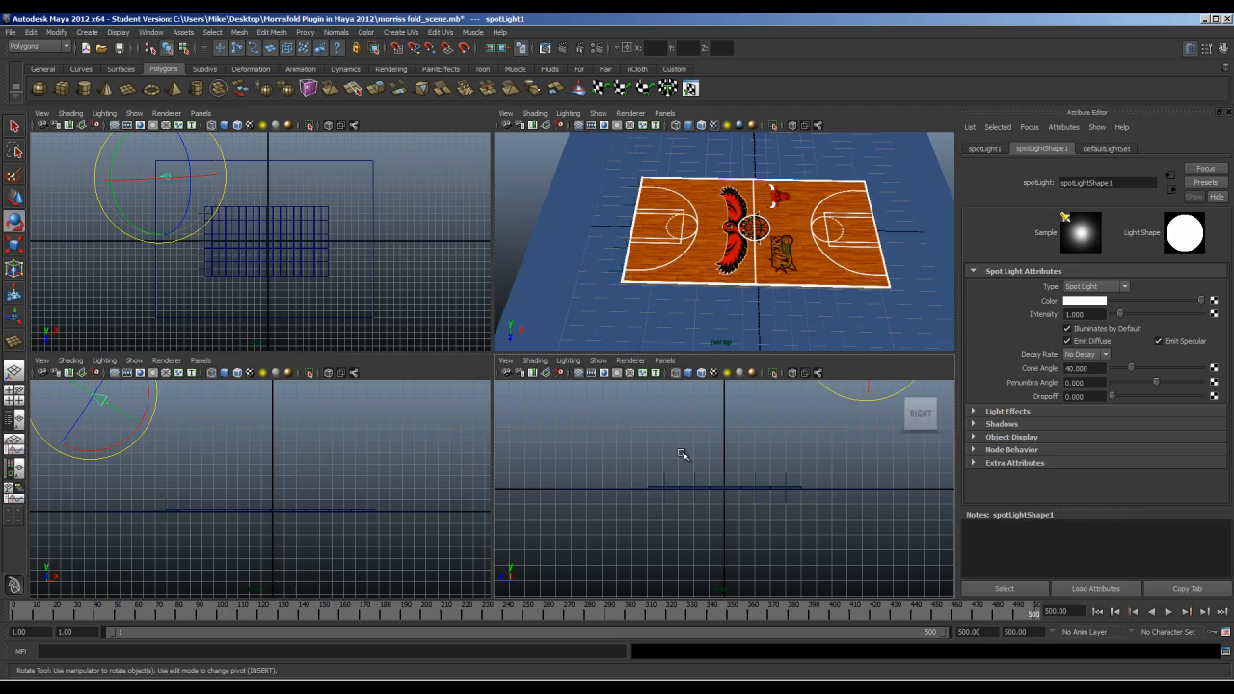
{"action": "key", "text": "space"}
{"action": "middle_click_drag", "start_coordinate": [711, 375], "coordinate": [735, 504], "text": "alt"}
{"action": "scroll", "coordinate": [685, 372], "scroll_direction": "down", "scroll_amount": 1}
{"action": "middle_click_drag", "start_coordinate": [683, 368], "coordinate": [691, 380], "text": "alt"}
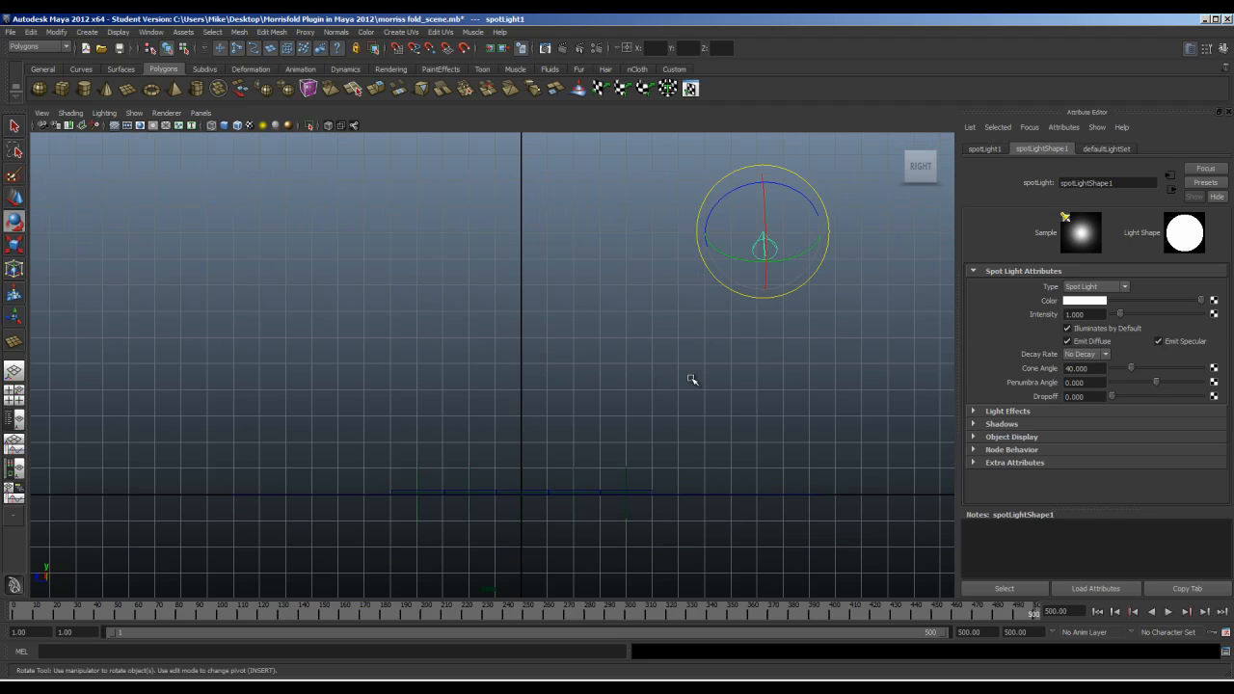
{"action": "key", "text": "w"}
{"action": "left_click_drag", "start_coordinate": [732, 232], "coordinate": [434, 282]}
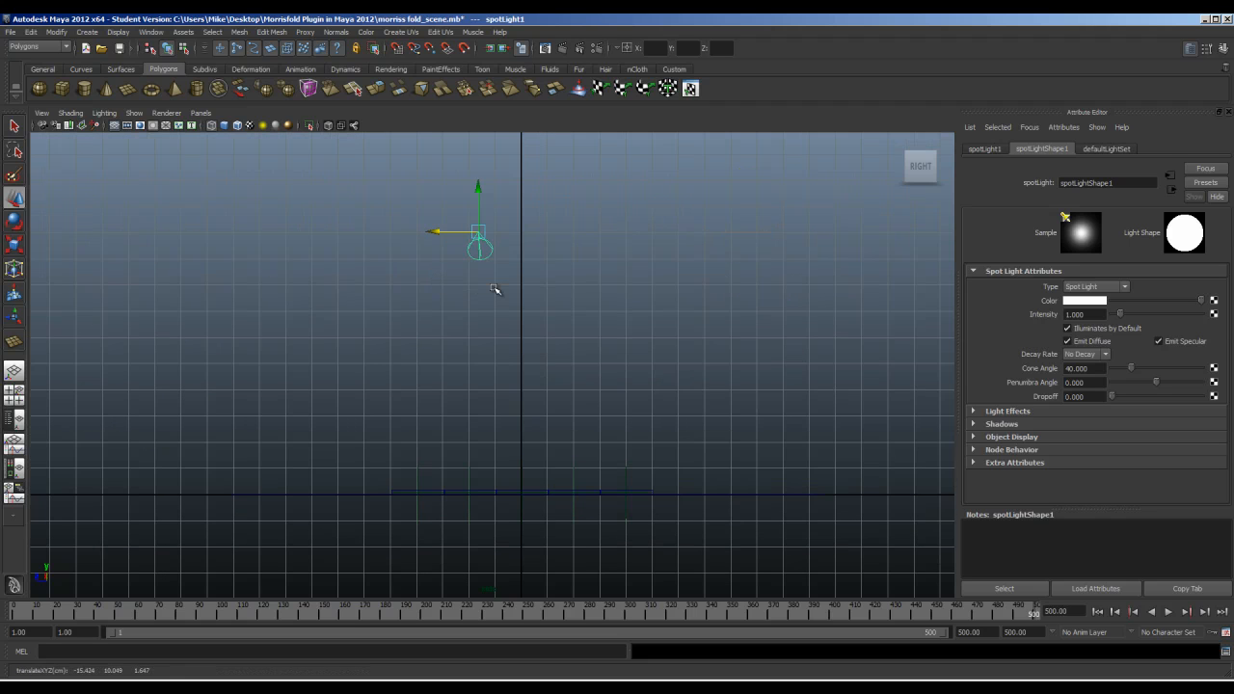
{"action": "key", "text": "space"}
{"action": "left_click_drag", "start_coordinate": [161, 292], "coordinate": [176, 202]}
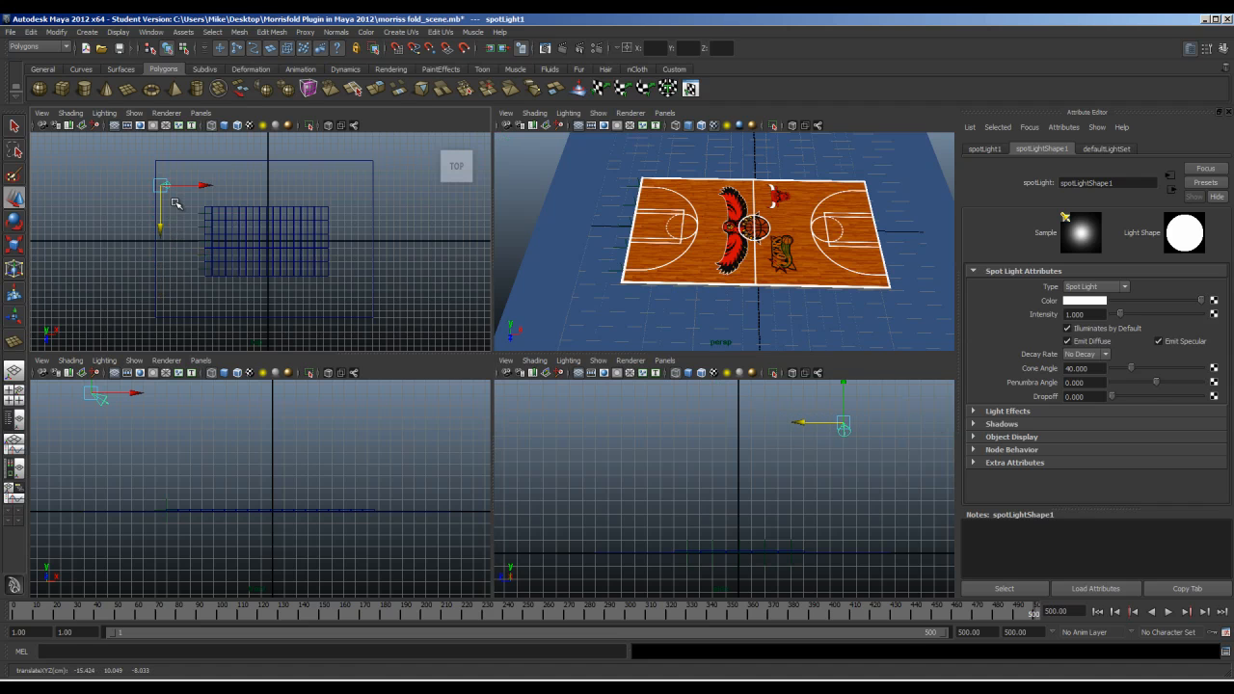
- Turn the spot light to about -118° around Y toward the court and move it inward from the plane's left edge
{"action": "key", "text": "e"}
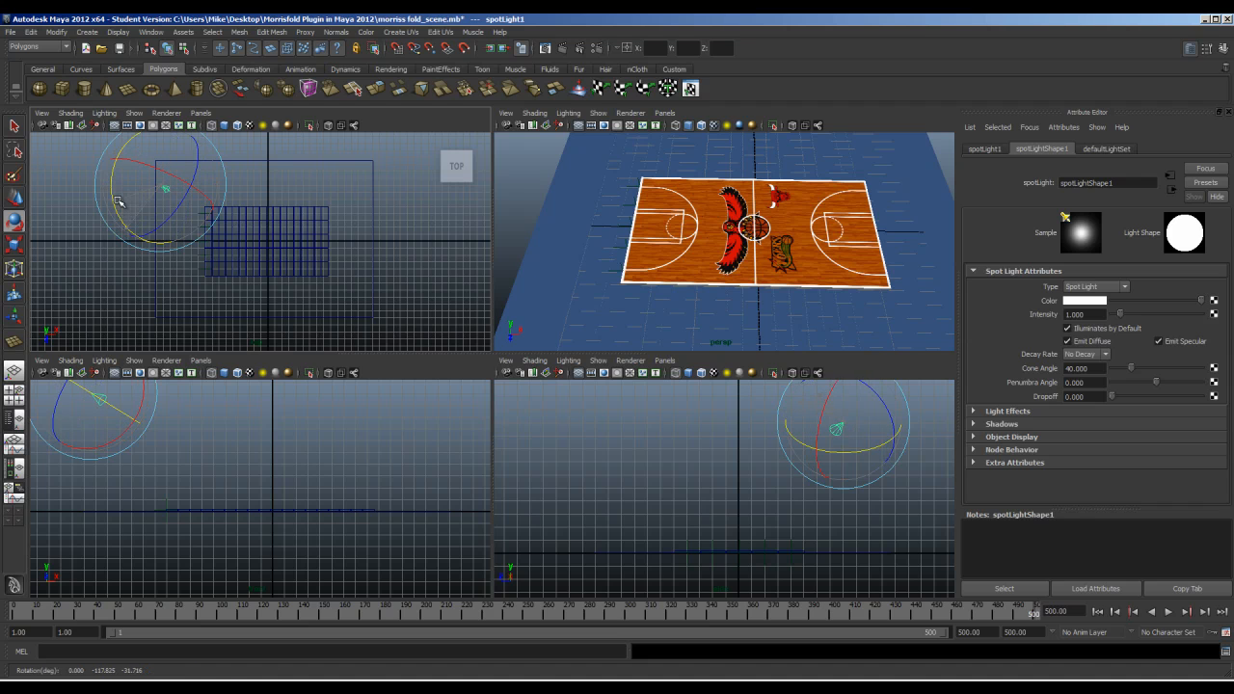
{"action": "key", "text": "w"}
{"action": "left_click", "coordinate": [199, 171]}
{"action": "left_click", "coordinate": [162, 185]}
{"action": "left_click_drag", "start_coordinate": [161, 185], "coordinate": [188, 189]}
- Display scene lighting in the perspective view and rotate the spot light so its beam also covers the court's left end
{"action": "left_click_drag", "start_coordinate": [843, 264], "coordinate": [767, 276], "text": "alt"}
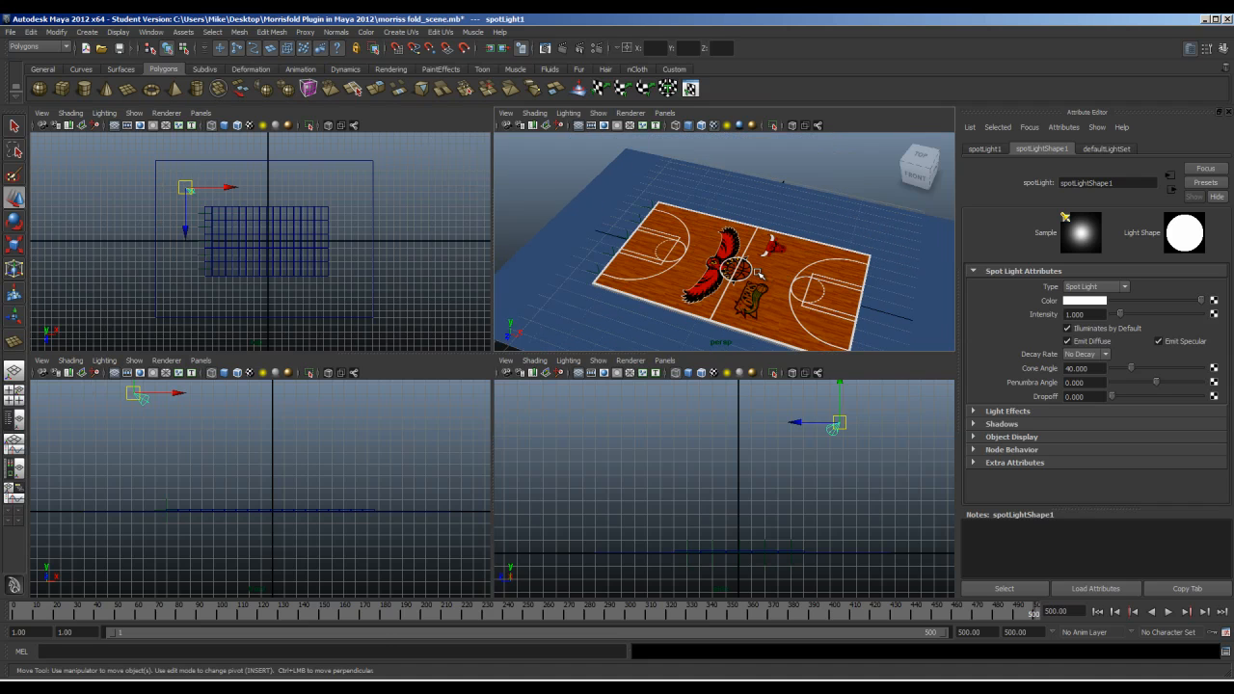
{"action": "key", "text": "7"}
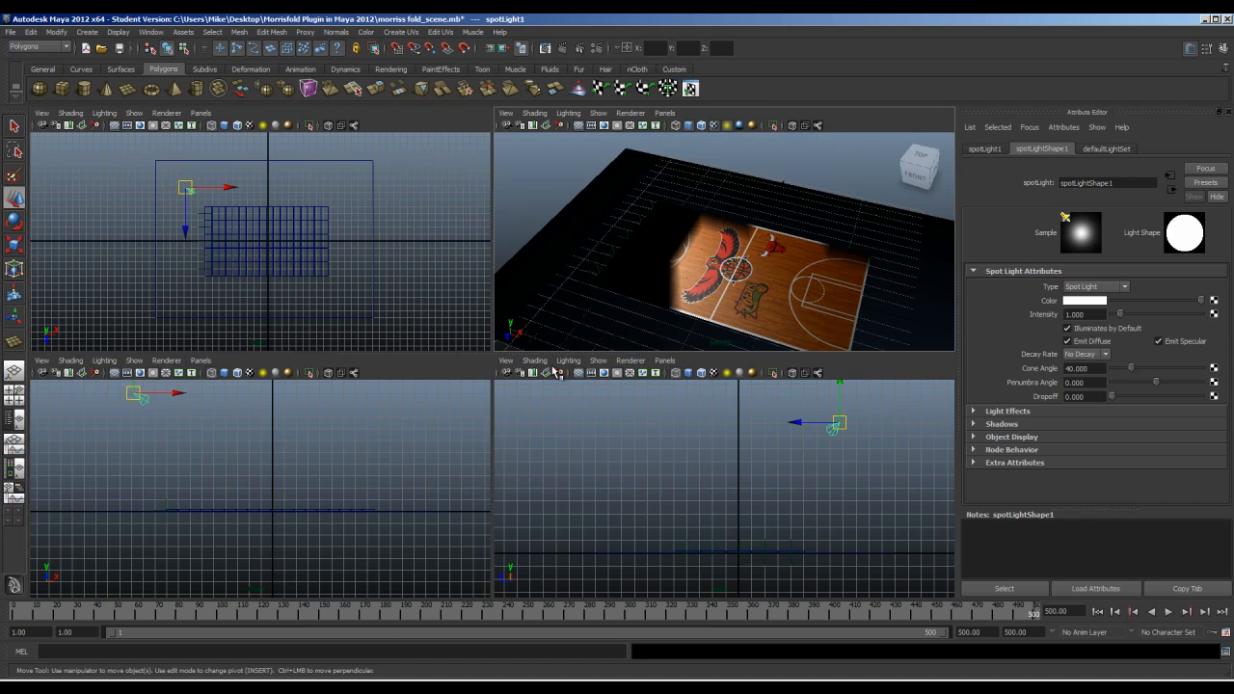
{"action": "middle_click", "coordinate": [389, 240], "text": "alt"}
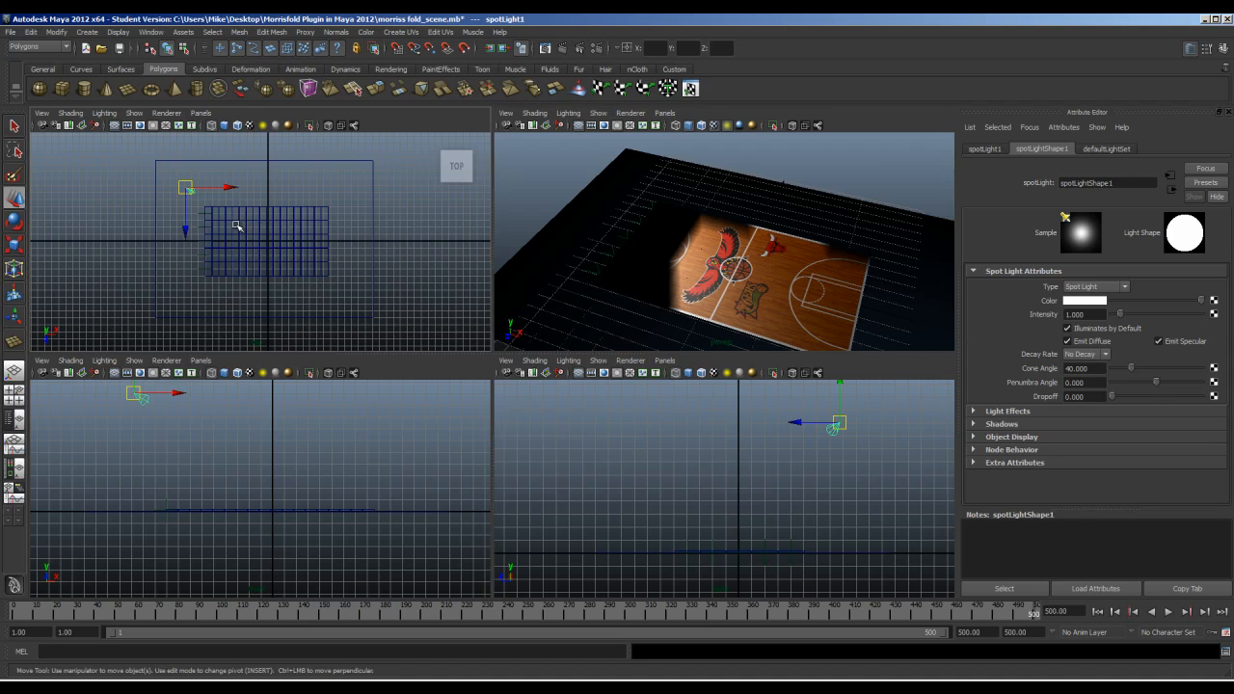
{"action": "key", "text": "e"}
{"action": "left_click_drag", "start_coordinate": [225, 194], "coordinate": [231, 202]}
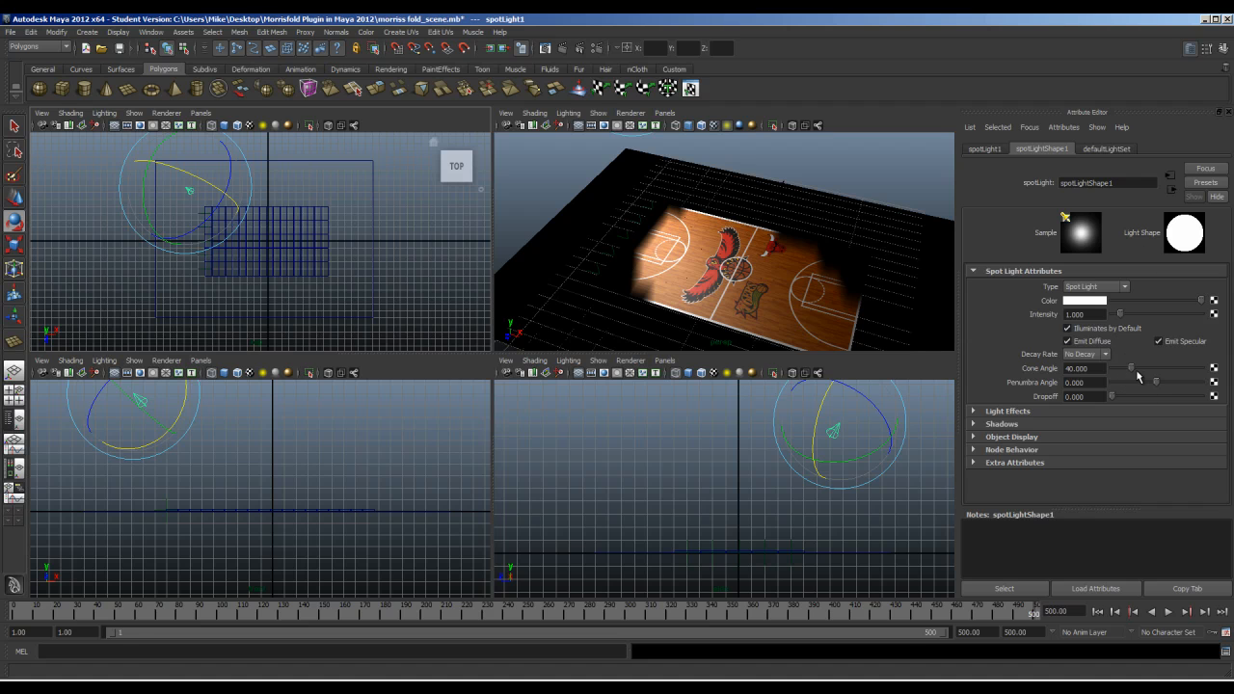
- Widen the spot light's cone angle to about 77.7, set penumbra about 3.2 and dropoff about 5.5, and test-render the court
{"action": "left_click_drag", "start_coordinate": [1132, 372], "coordinate": [1150, 375]}
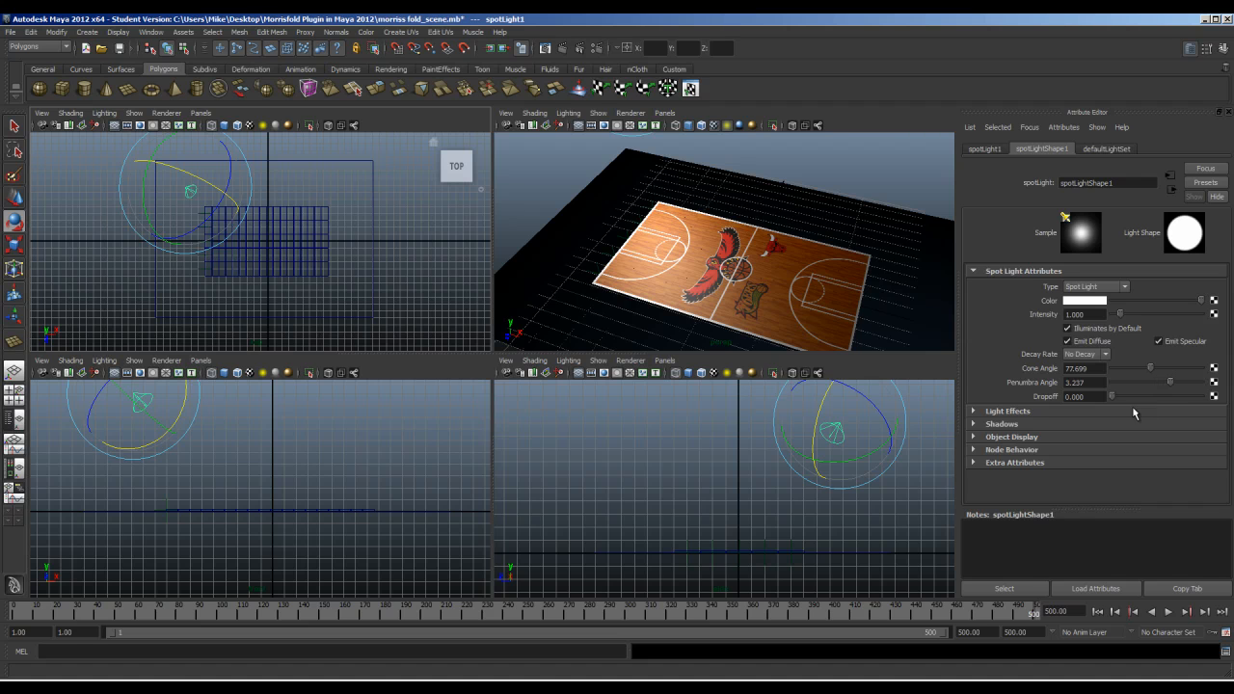
{"action": "left_click_drag", "start_coordinate": [1113, 403], "coordinate": [1114, 399]}
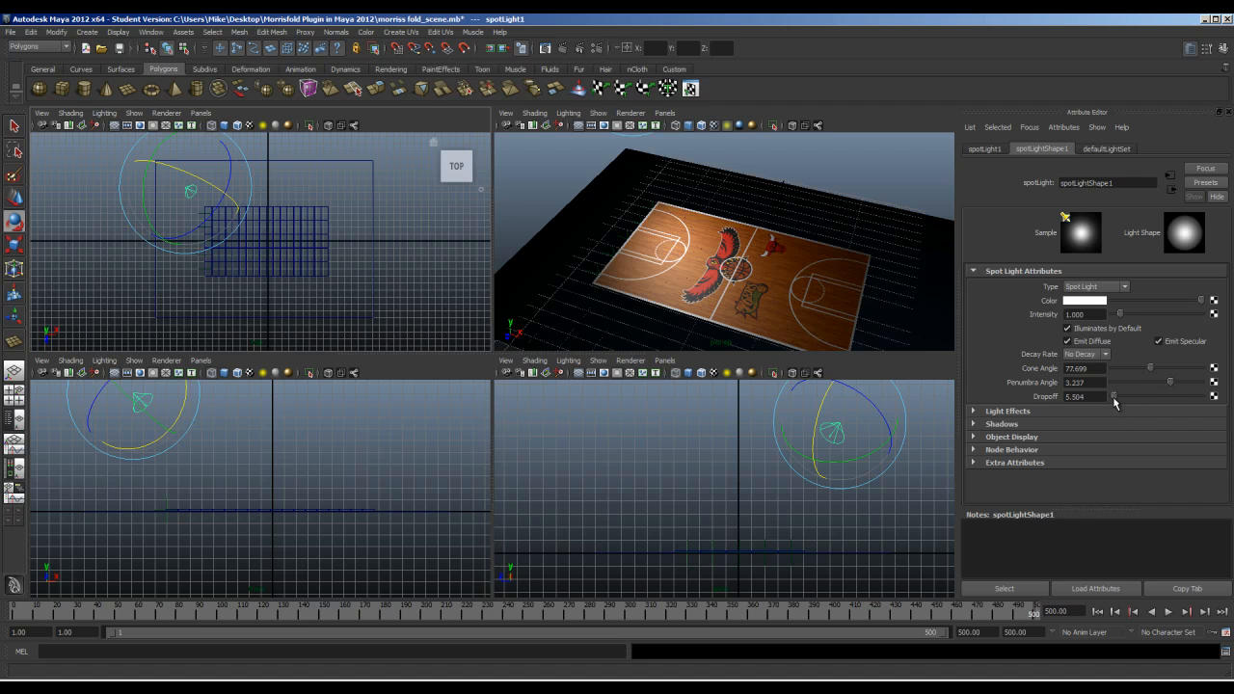
{"action": "left_click_drag", "start_coordinate": [852, 280], "coordinate": [780, 278], "text": "alt"}
{"action": "left_click_drag", "start_coordinate": [773, 217], "coordinate": [713, 144], "text": "alt"}
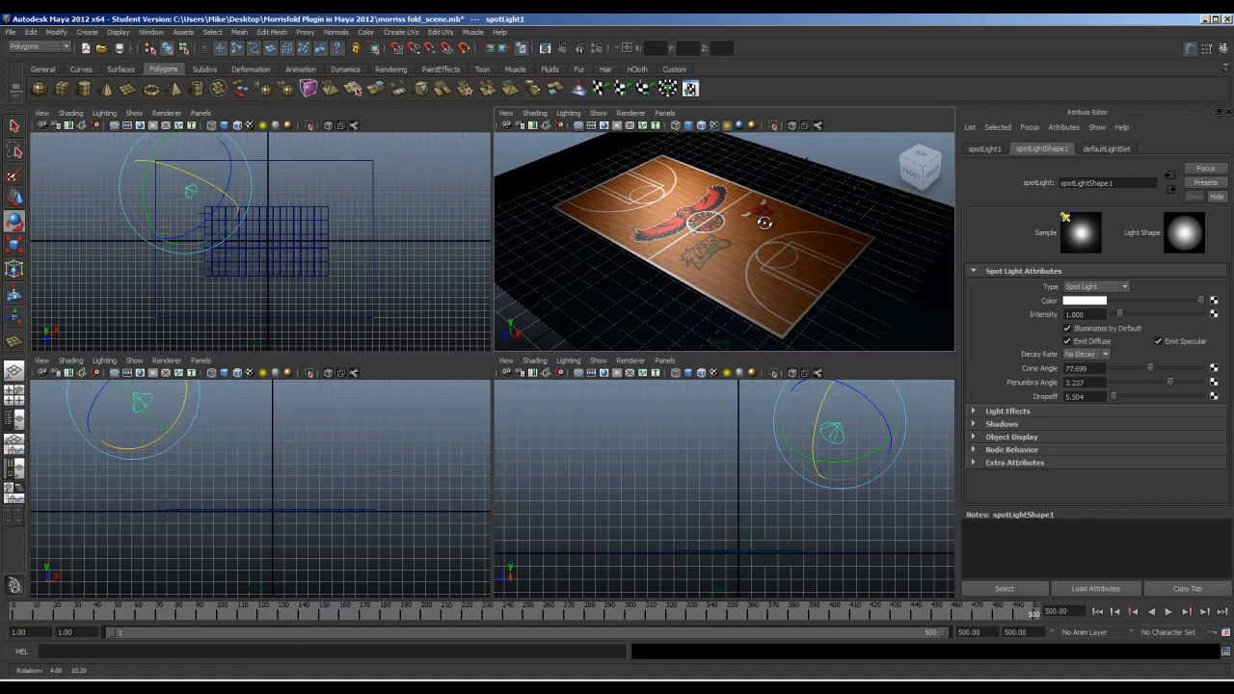
{"action": "left_click", "coordinate": [567, 48]}
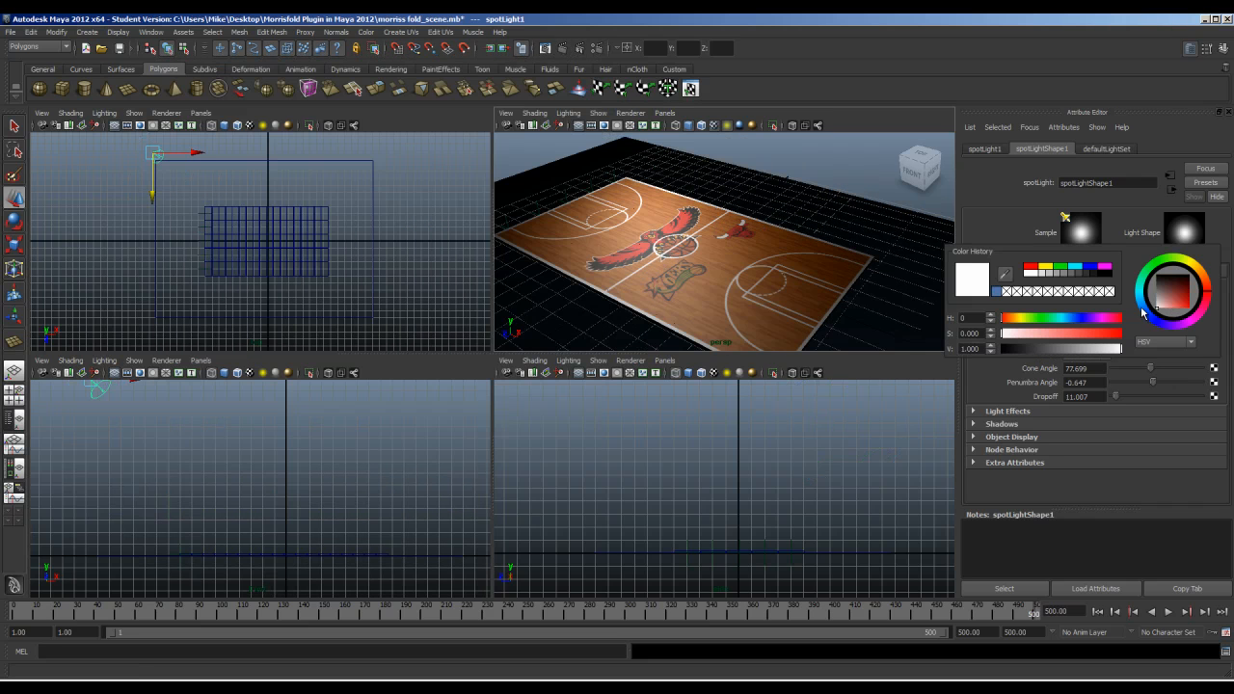
- Tint the spot light's color pale blue and test-render the perspective view
{"action": "left_click_drag", "start_coordinate": [1142, 310], "coordinate": [1162, 333]}
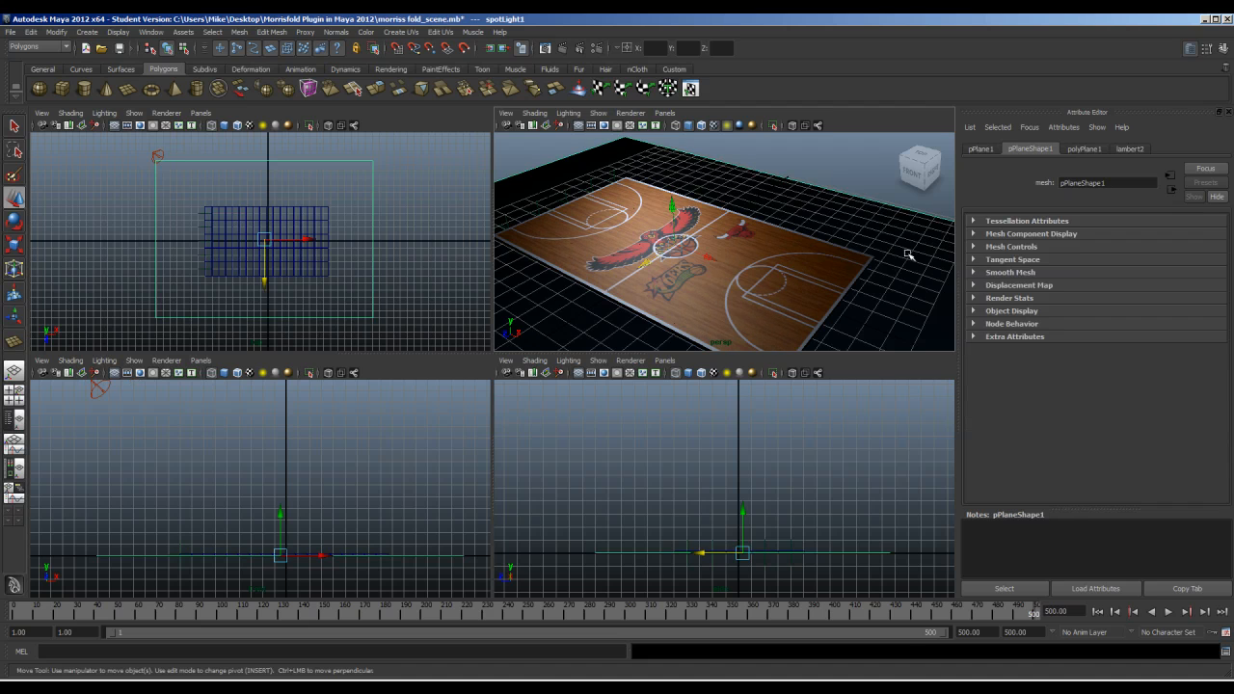
{"action": "left_click", "coordinate": [832, 186]}
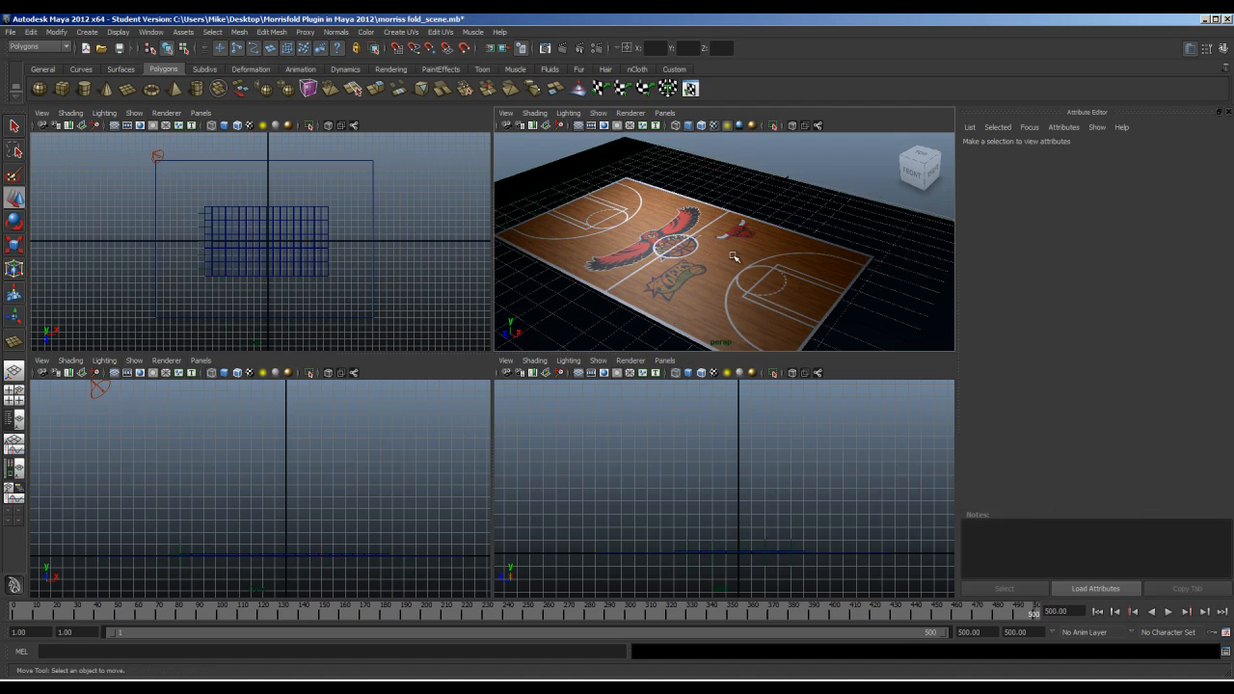
{"action": "left_click_drag", "start_coordinate": [736, 257], "coordinate": [754, 265], "text": "alt"}
{"action": "left_click", "coordinate": [562, 47]}
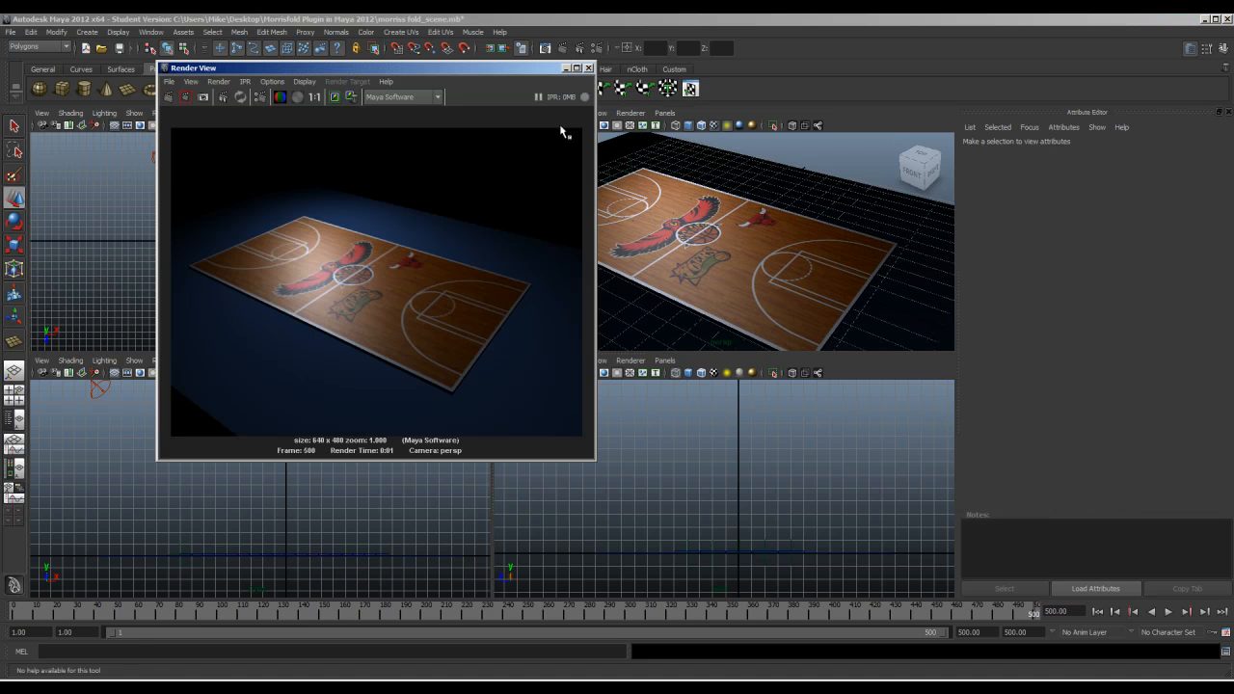
{"action": "left_click", "coordinate": [588, 68]}
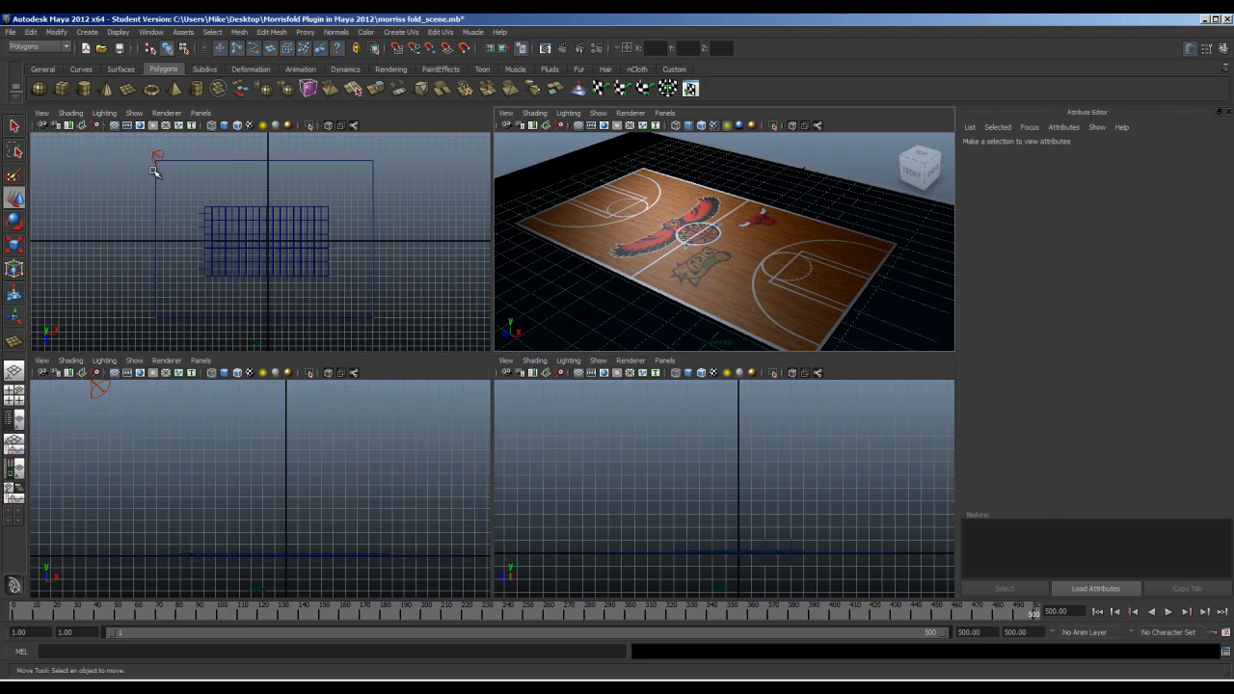
- Rotate the spot light, move it outward to about X -16.6, Y 15, Z -15, and test-render the perspective view
{"action": "left_click", "coordinate": [156, 155]}
{"action": "key", "text": "e"}
{"action": "left_click_drag", "start_coordinate": [196, 166], "coordinate": [151, 180]}
{"action": "key", "text": "w"}
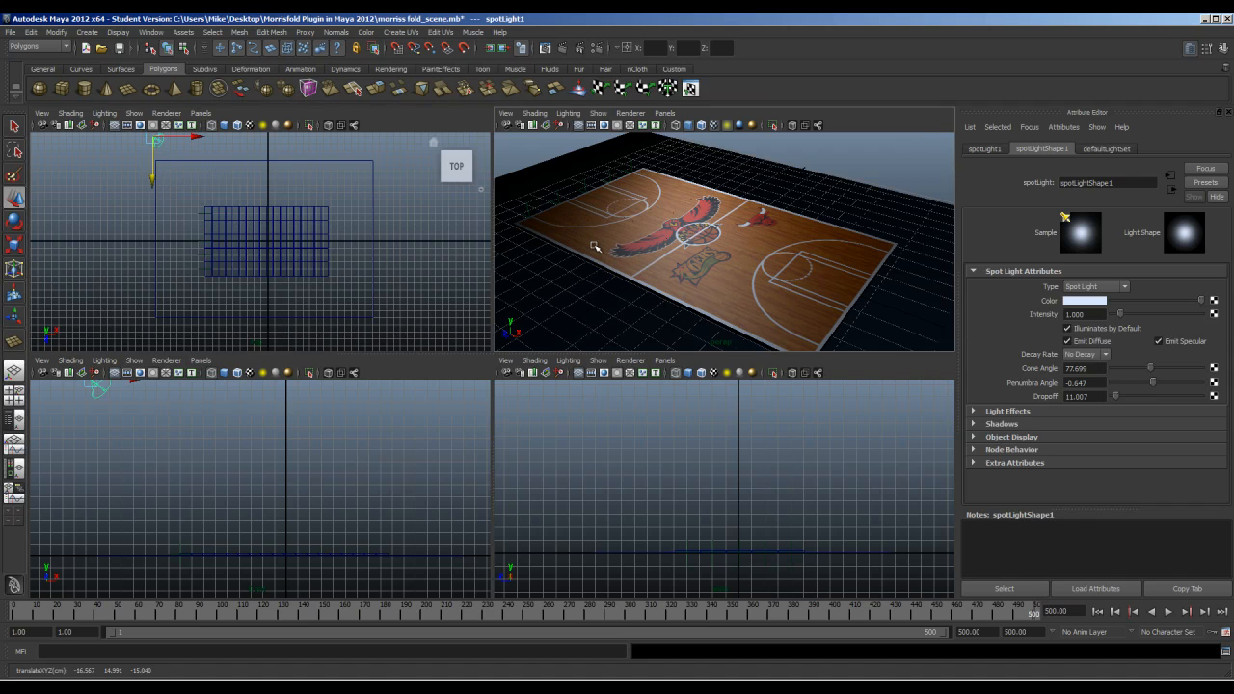
{"action": "left_click", "coordinate": [564, 49]}
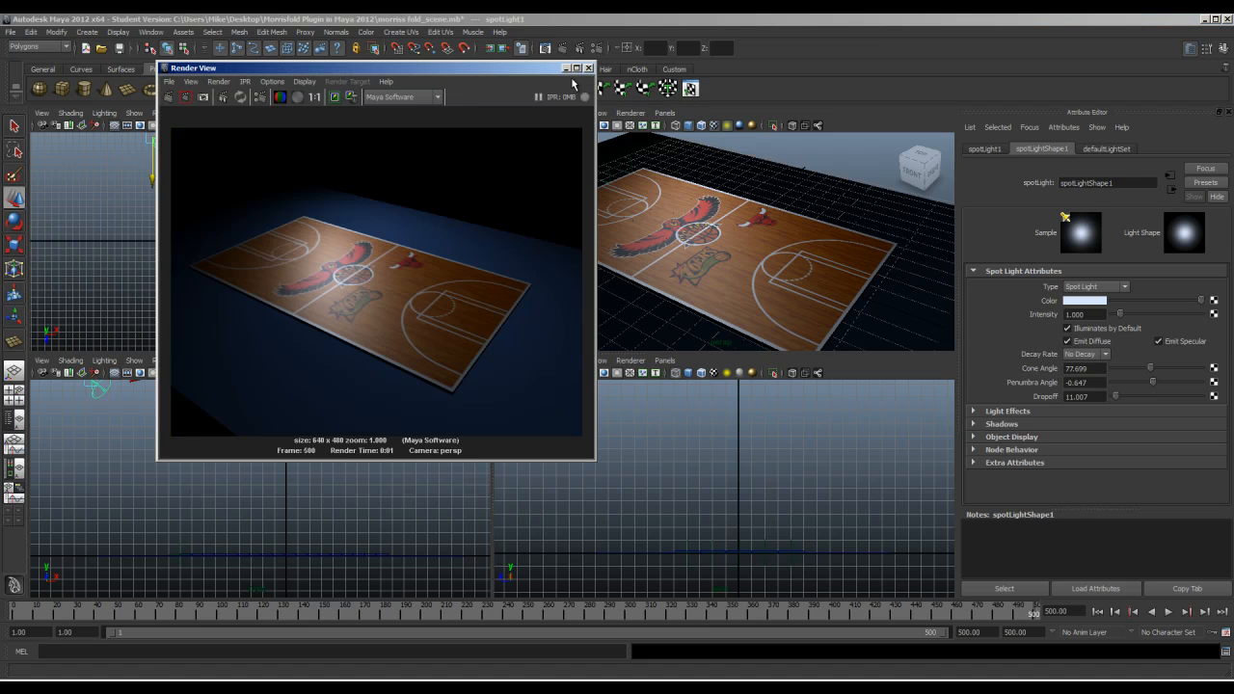
{"action": "left_click", "coordinate": [589, 69]}
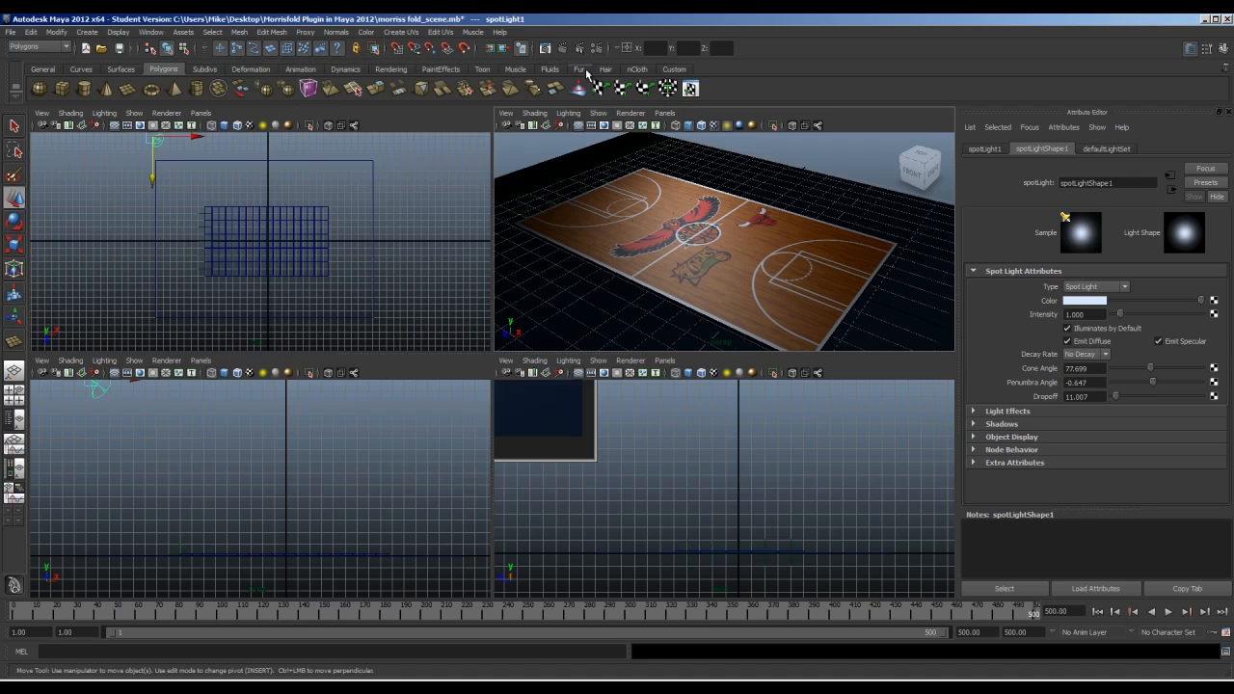
- Test-render the spot light with depth map shadows at resolution 1024, and turn those shadows off again
{"action": "left_click", "coordinate": [972, 425]}
{"action": "left_click", "coordinate": [1068, 466]}
{"action": "left_click", "coordinate": [1099, 478]}
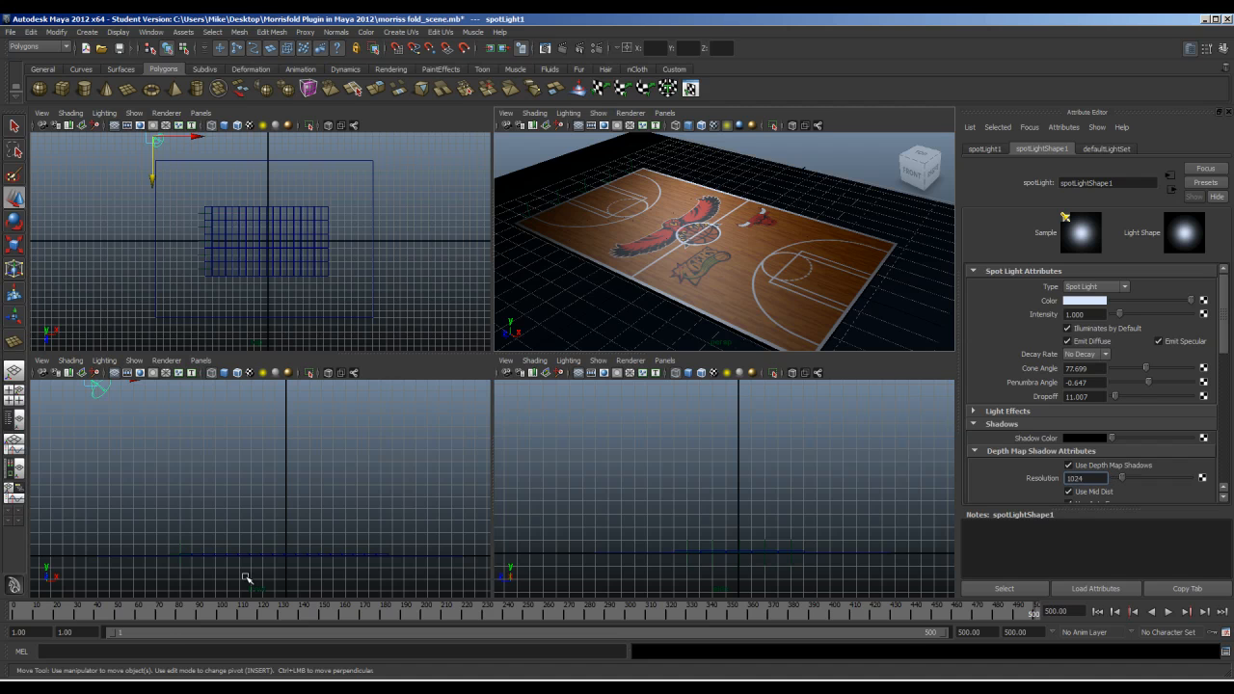
{"action": "left_click", "coordinate": [547, 48]}
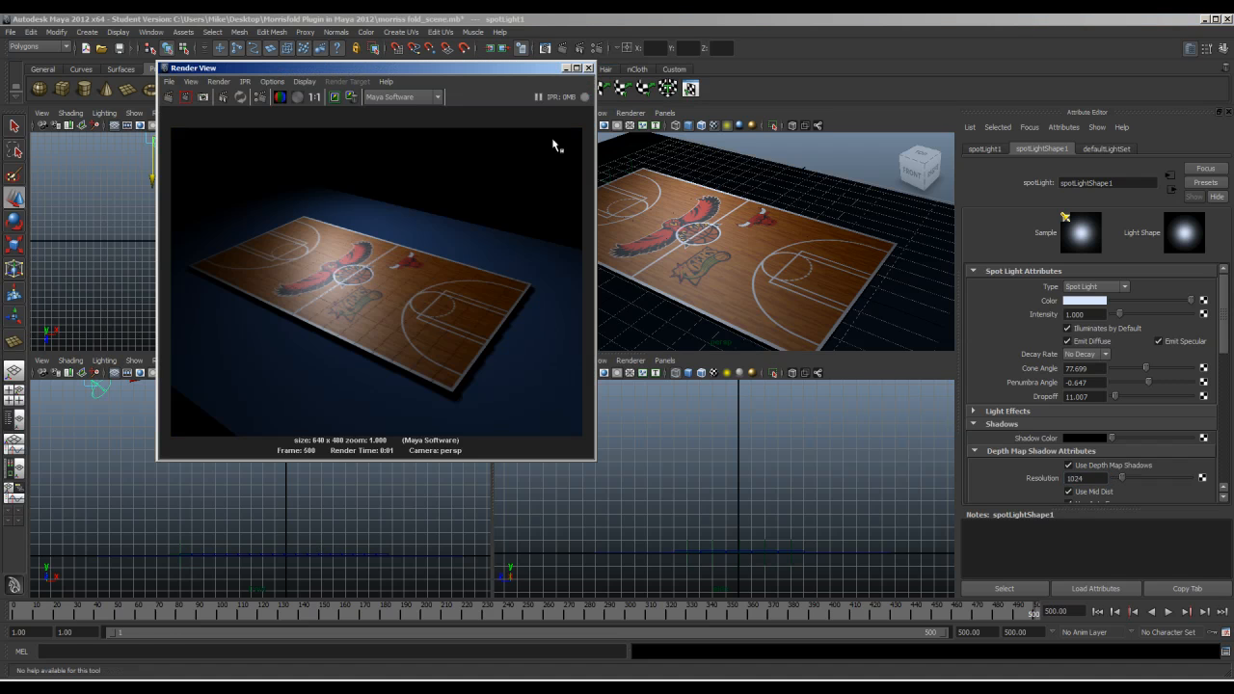
{"action": "left_click", "coordinate": [588, 68]}
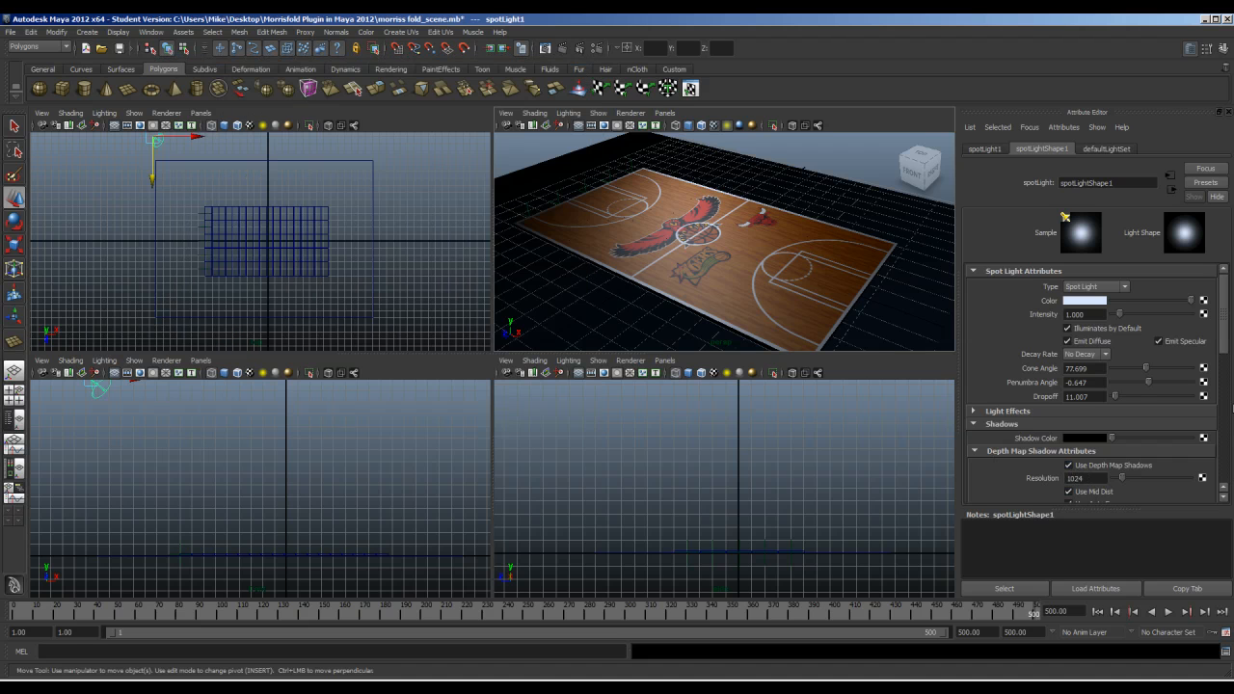
{"action": "left_click_drag", "start_coordinate": [1226, 347], "coordinate": [1230, 396]}
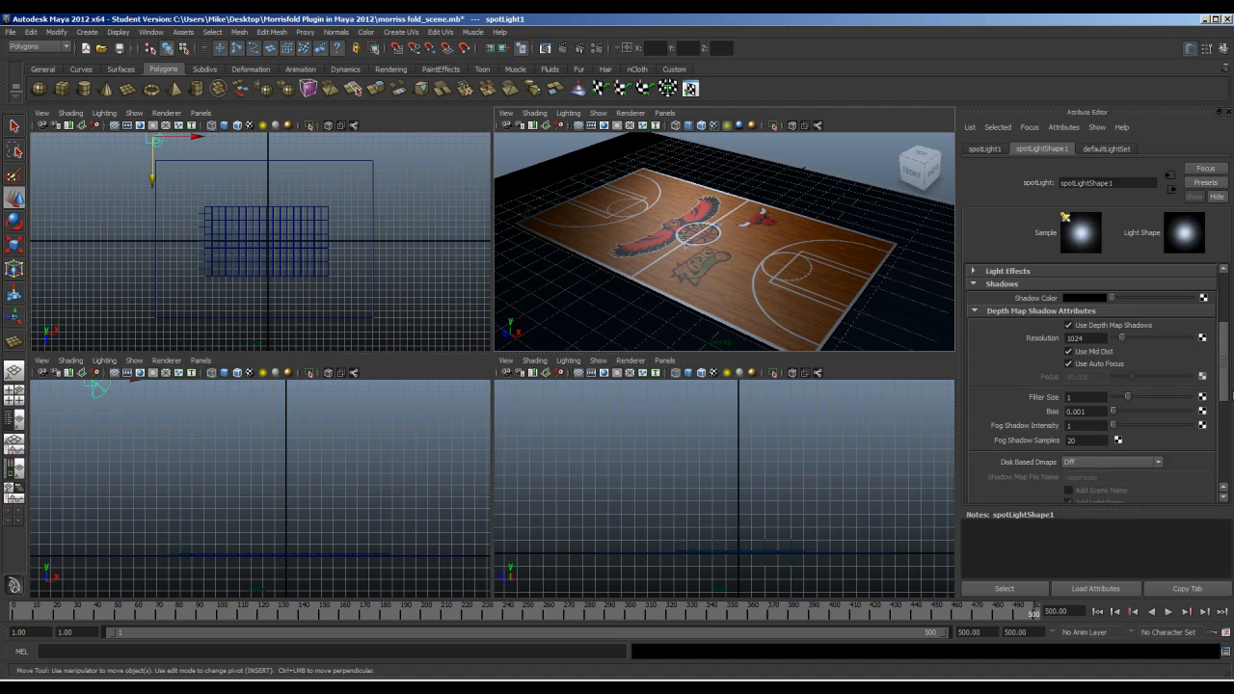
{"action": "left_click", "coordinate": [1067, 325]}
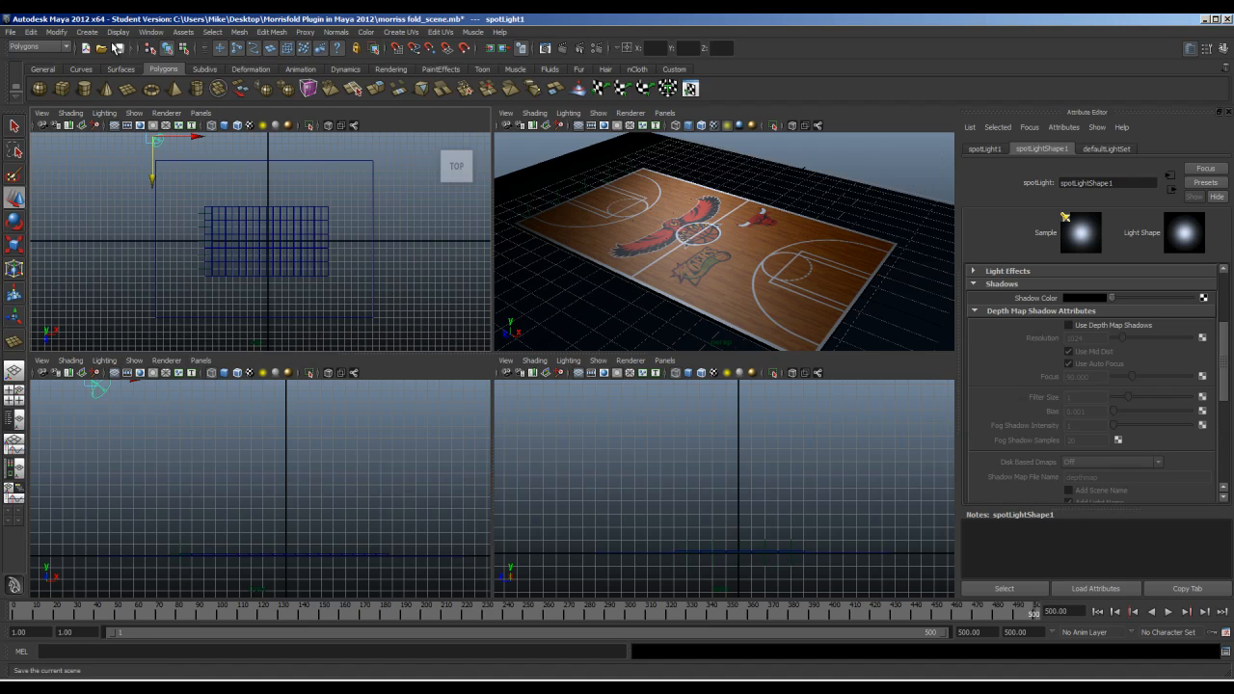
- Create a point light and move it about 11.6 units along X, beyond the court's right end
{"action": "left_click", "coordinate": [88, 33]}
{"action": "mouse_move", "coordinate": [112, 100]}
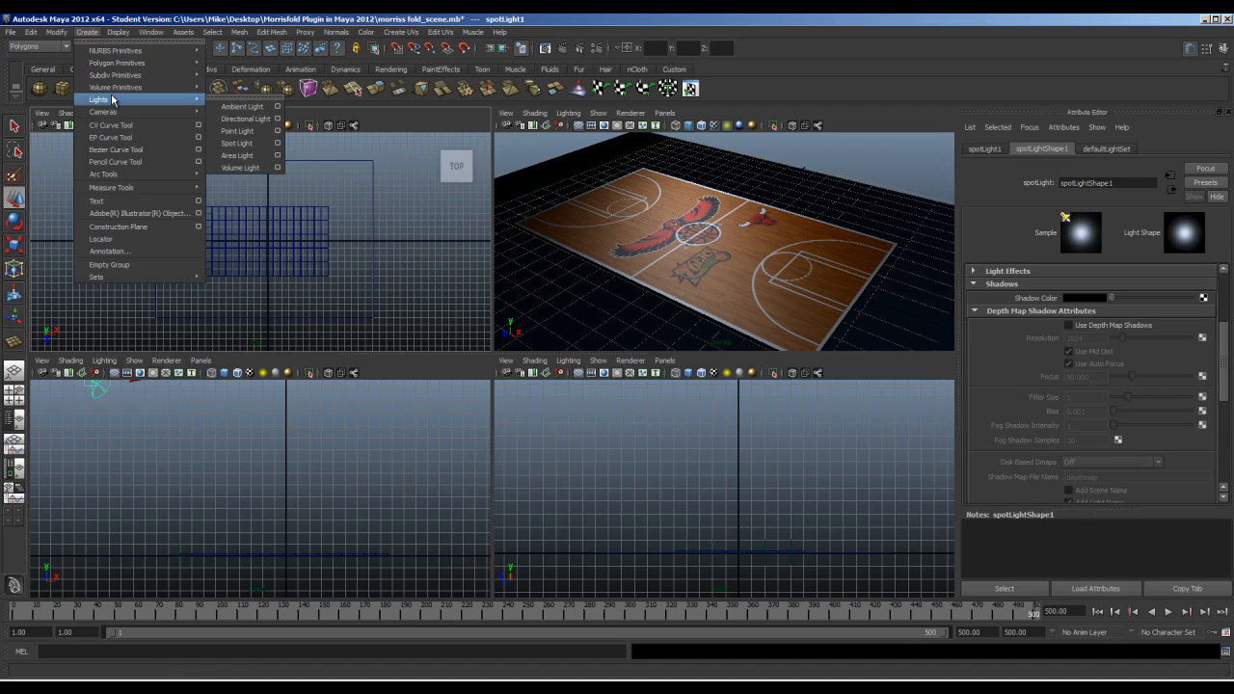
{"action": "left_click", "coordinate": [261, 131]}
{"action": "left_click_drag", "start_coordinate": [299, 244], "coordinate": [403, 271]}
{"action": "key", "text": "ctrl+z"}
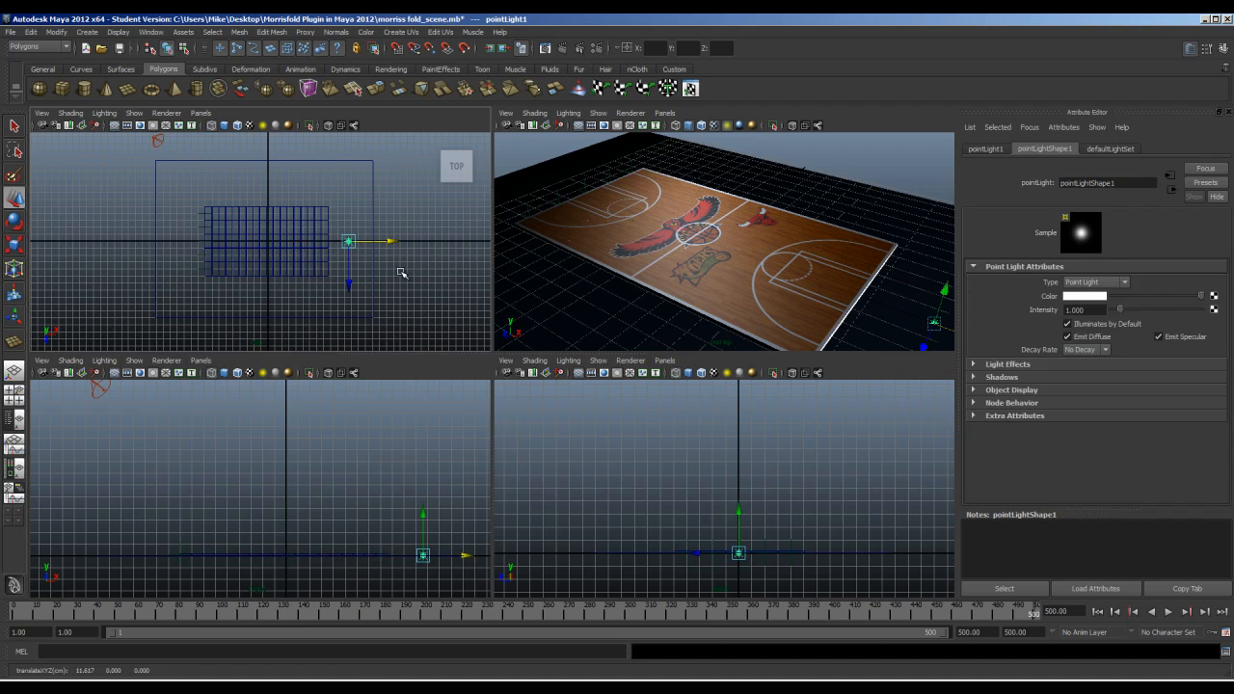
- Raise the point light to about 9.6 units and reposition it to about X 13.2, Z -8
{"action": "left_click_drag", "start_coordinate": [424, 518], "coordinate": [440, 410]}
{"action": "left_click", "coordinate": [345, 282]}
{"action": "left_click", "coordinate": [348, 240]}
{"action": "left_click_drag", "start_coordinate": [352, 285], "coordinate": [352, 231]}
{"action": "mouse_move", "coordinate": [383, 186]}
{"action": "left_mouse_down"}
{"action": "mouse_move", "coordinate": [408, 184]}
{"action": "mouse_move", "coordinate": [394, 186]}
{"action": "left_mouse_up"}
- Set the point light's intensity to 0.3 and shift it slightly inward along X toward the court
{"action": "left_click", "coordinate": [1090, 309]}
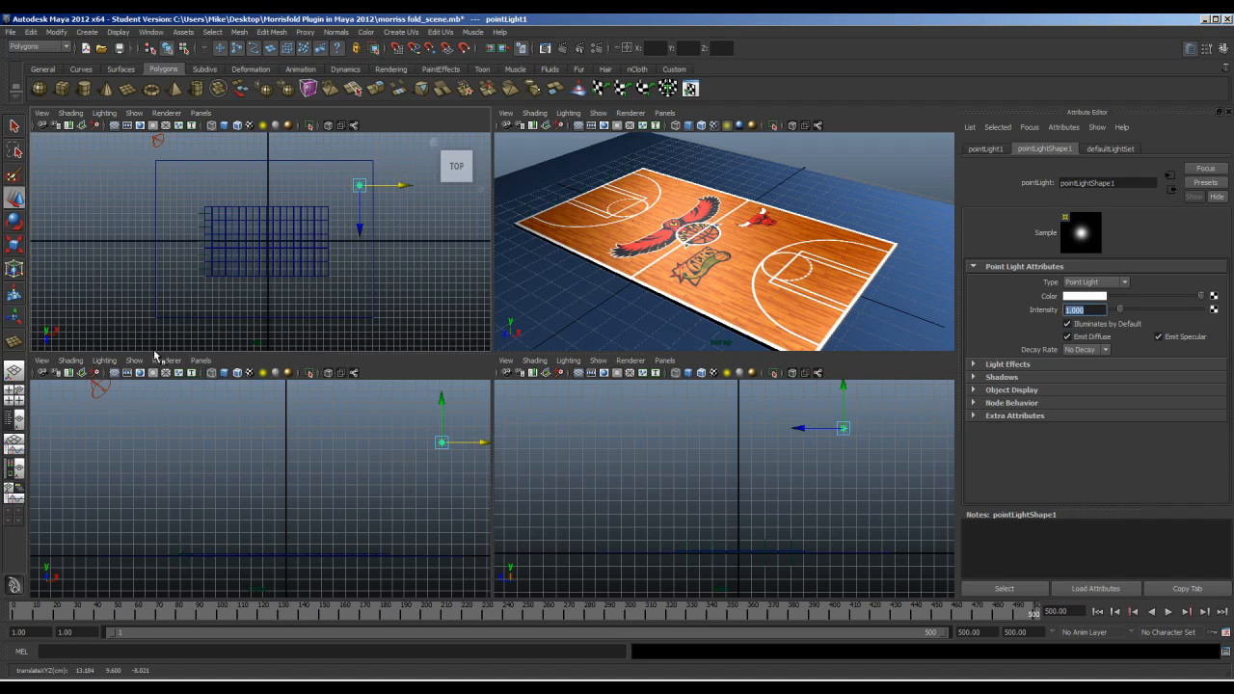
{"action": "key", "text": "Return"}
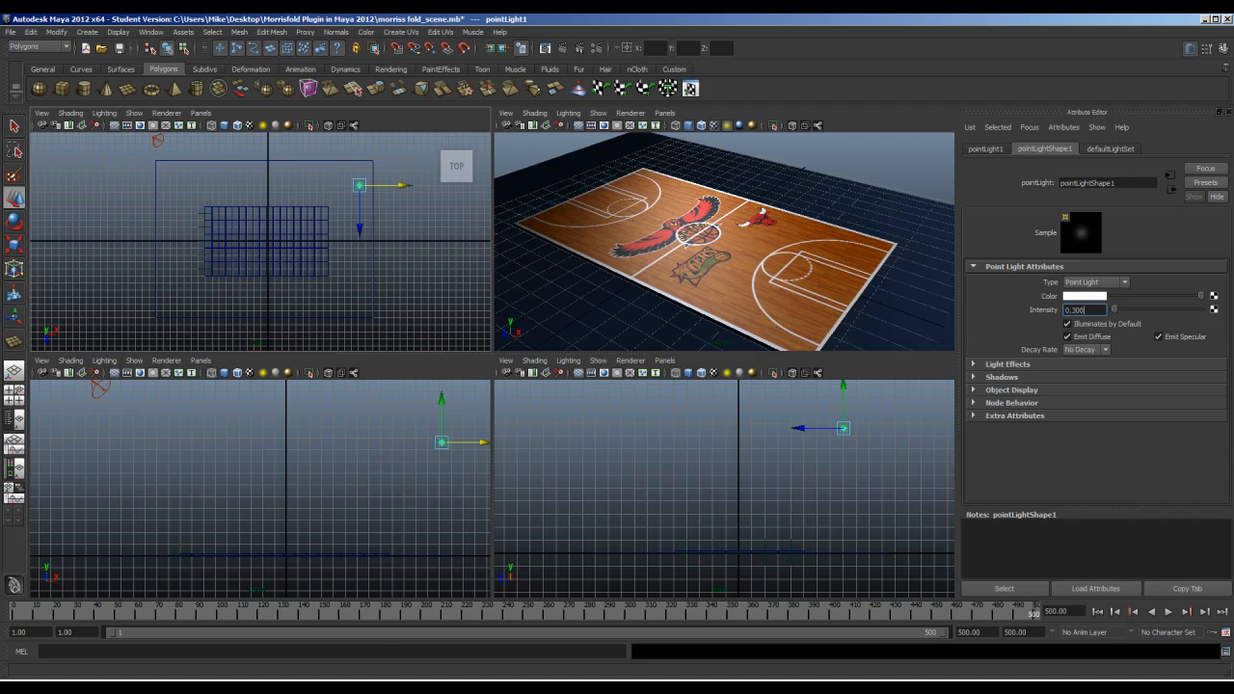
{"action": "left_click_drag", "start_coordinate": [409, 186], "coordinate": [394, 188]}
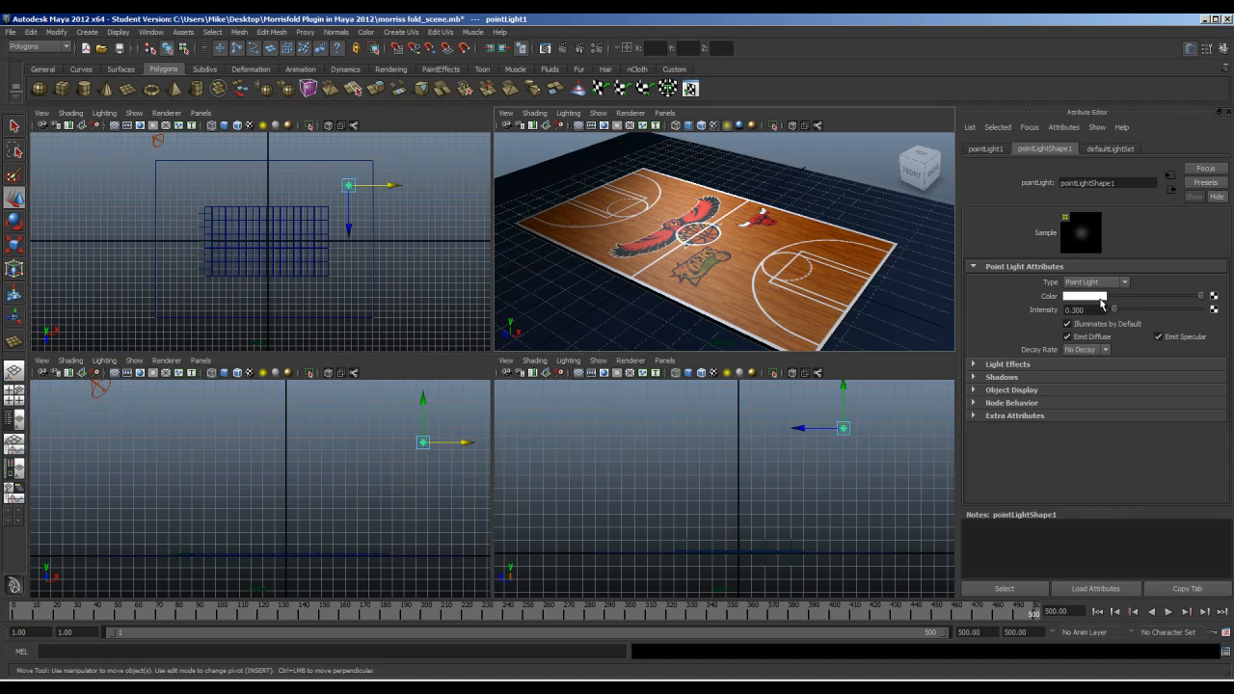
- Tint the point light's color light blue and test-render the perspective view
{"action": "left_click", "coordinate": [1076, 299]}
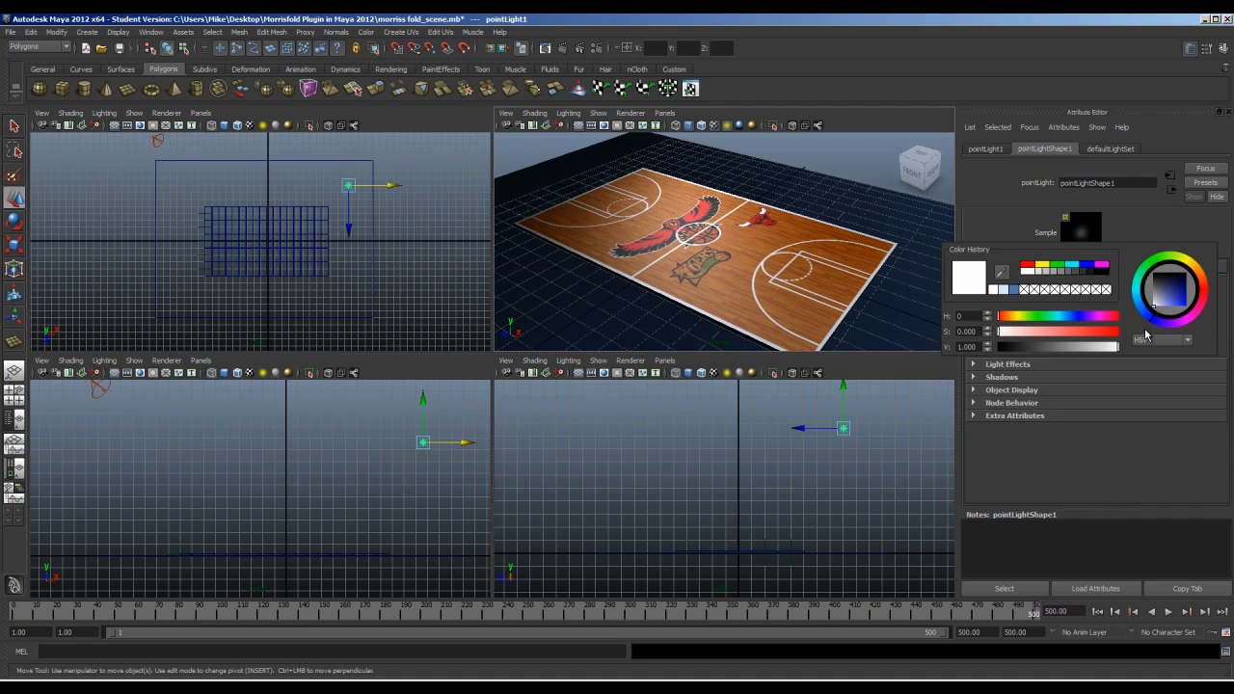
{"action": "left_click_drag", "start_coordinate": [1168, 306], "coordinate": [1164, 333]}
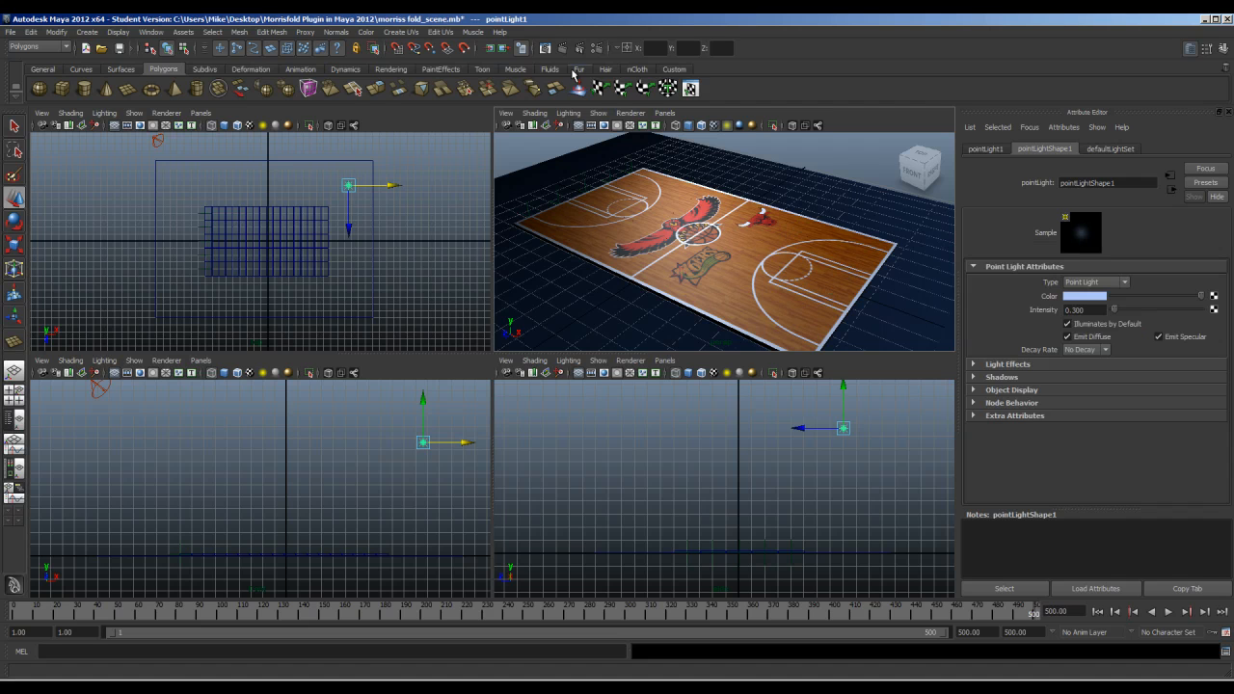
{"action": "left_click", "coordinate": [545, 47]}
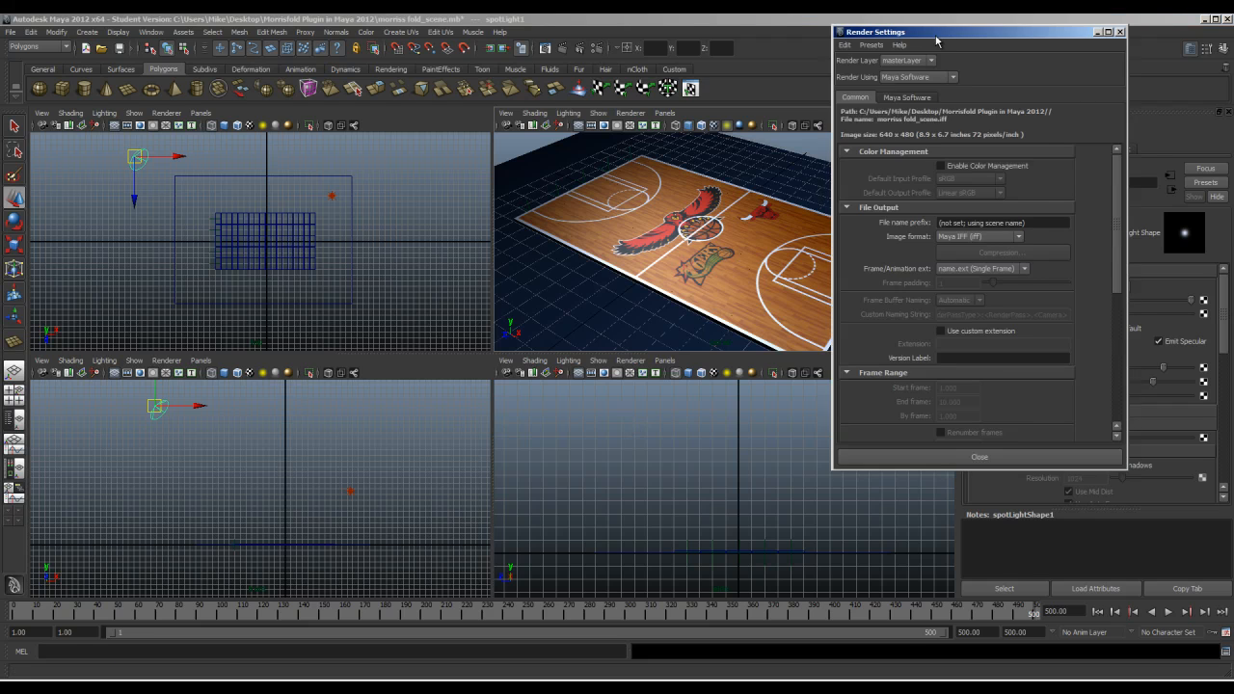
- In the render settings, replace the output file name prefix with court_
{"action": "left_click_drag", "start_coordinate": [940, 32], "coordinate": [785, 71]}
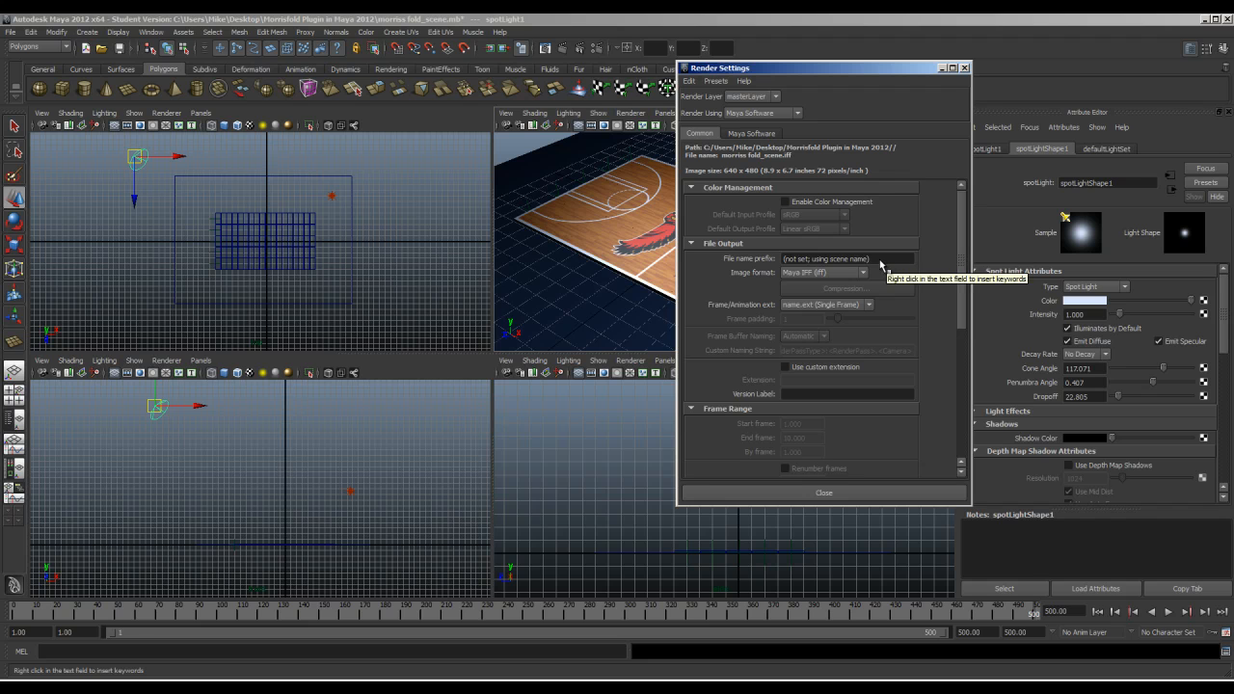
{"action": "left_click_drag", "start_coordinate": [879, 263], "coordinate": [702, 283]}
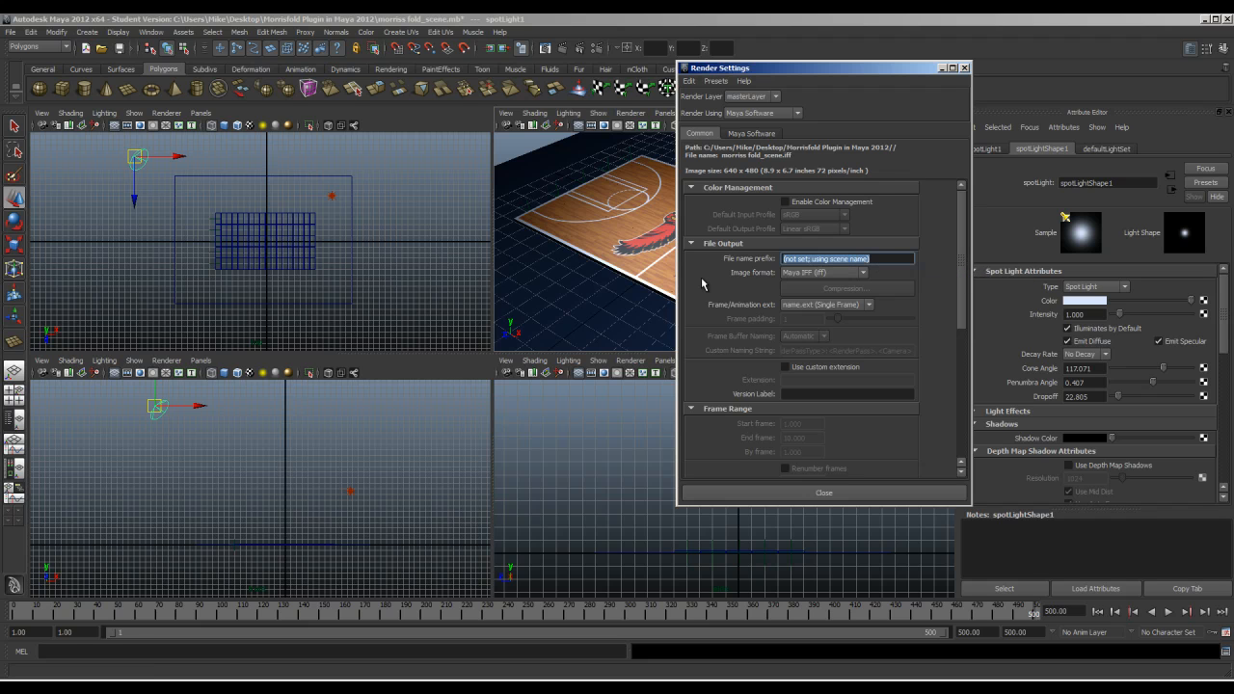
{"action": "key", "text": "BackSpace"}
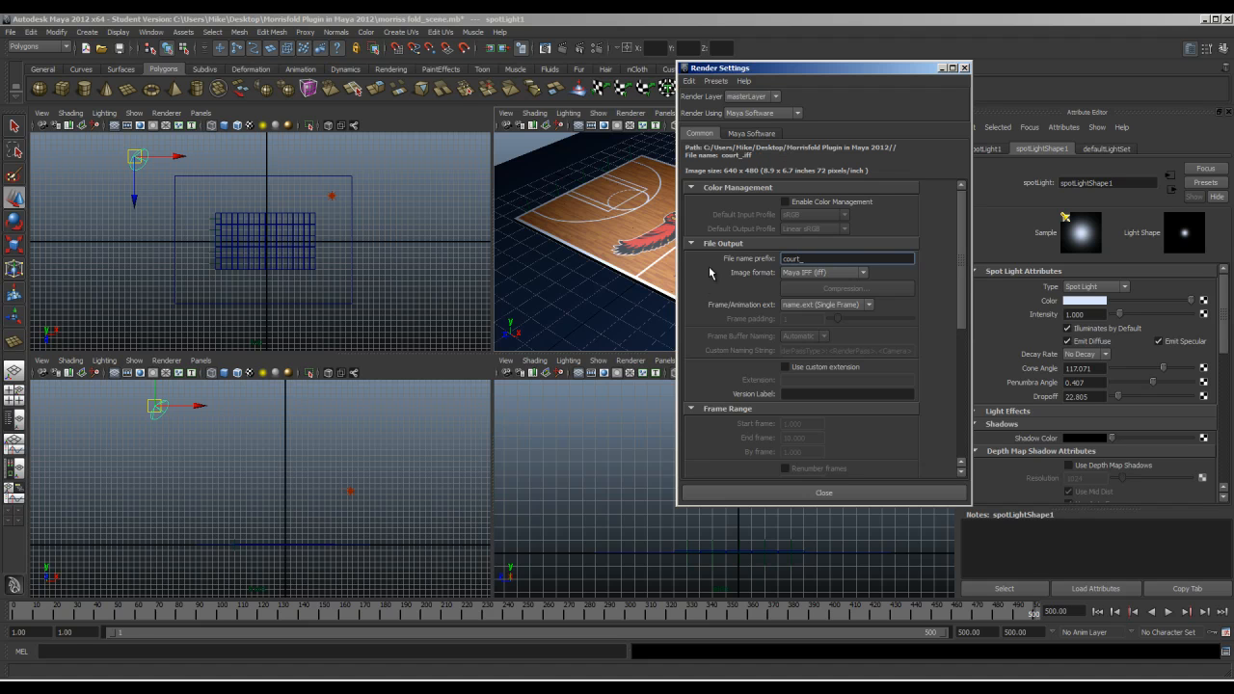
- Set the render output's image format to Targa (tga) and its frame/animation extension to name#.ext
{"action": "left_click", "coordinate": [834, 275]}
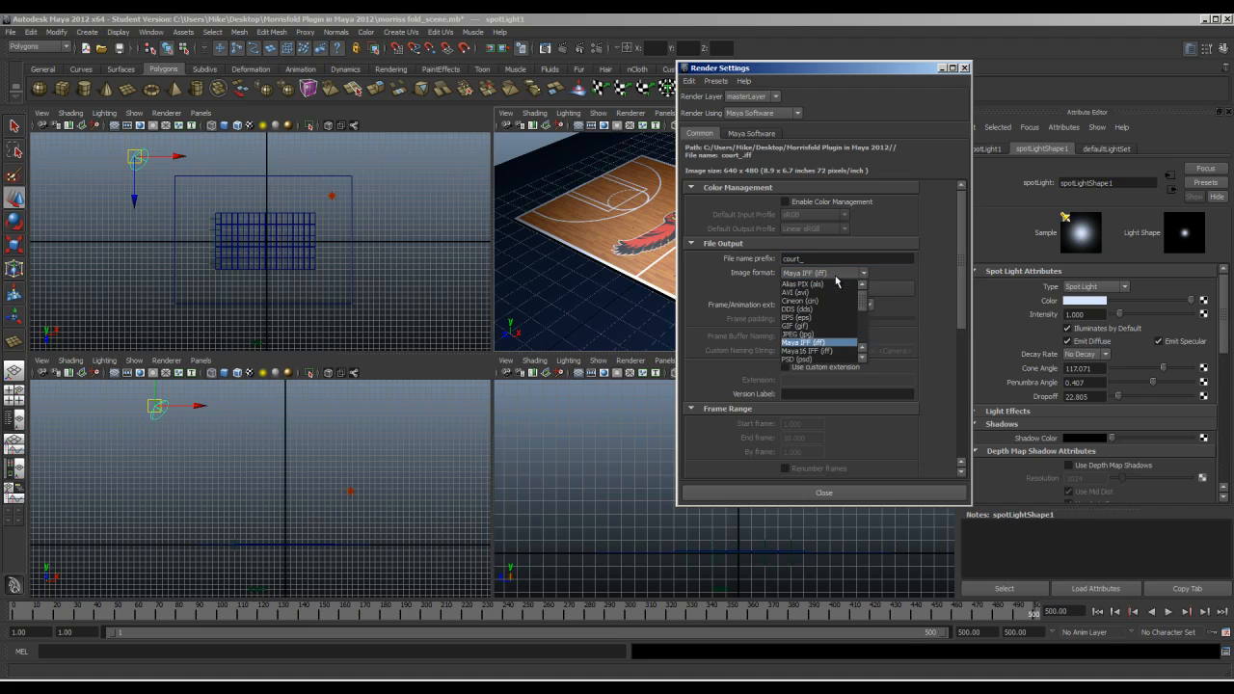
{"action": "left_click", "coordinate": [863, 358]}
{"action": "left_click", "coordinate": [864, 358]}
{"action": "left_click", "coordinate": [864, 358]}
{"action": "left_click", "coordinate": [863, 358]}
{"action": "left_click", "coordinate": [864, 358]}
{"action": "left_click", "coordinate": [863, 358]}
{"action": "left_click", "coordinate": [864, 357]}
{"action": "left_click", "coordinate": [863, 357]}
{"action": "left_click", "coordinate": [864, 358]}
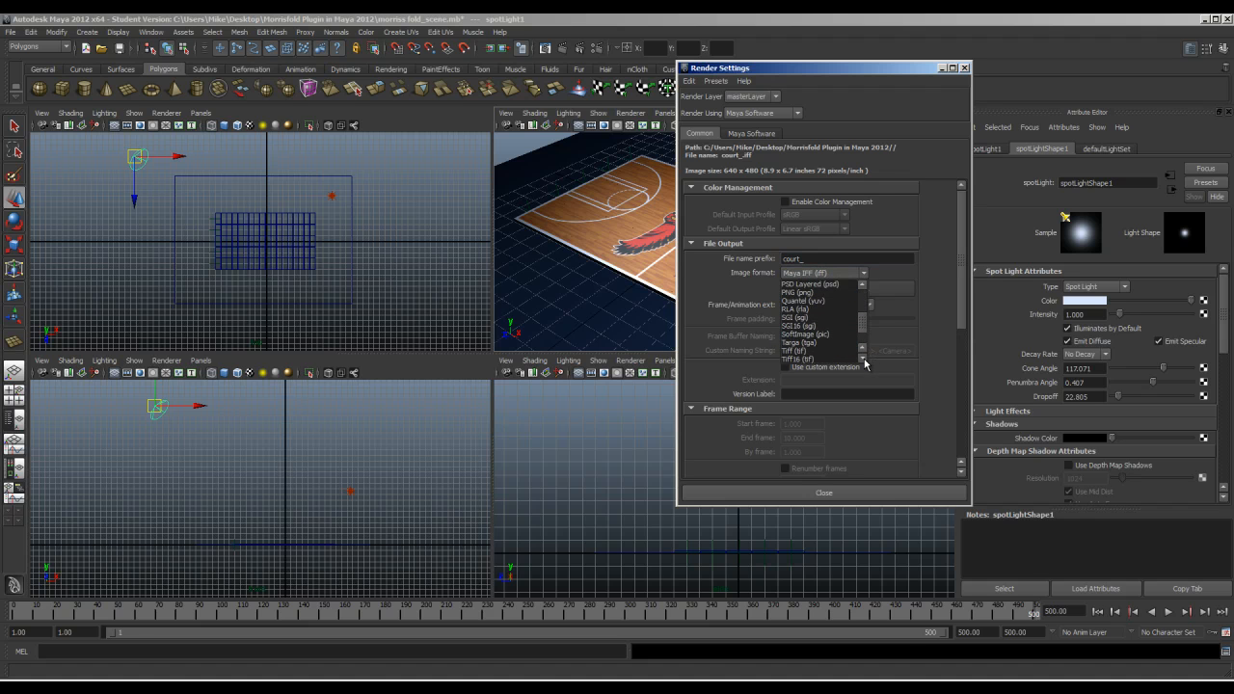
{"action": "left_click", "coordinate": [832, 351]}
{"action": "left_click", "coordinate": [838, 304]}
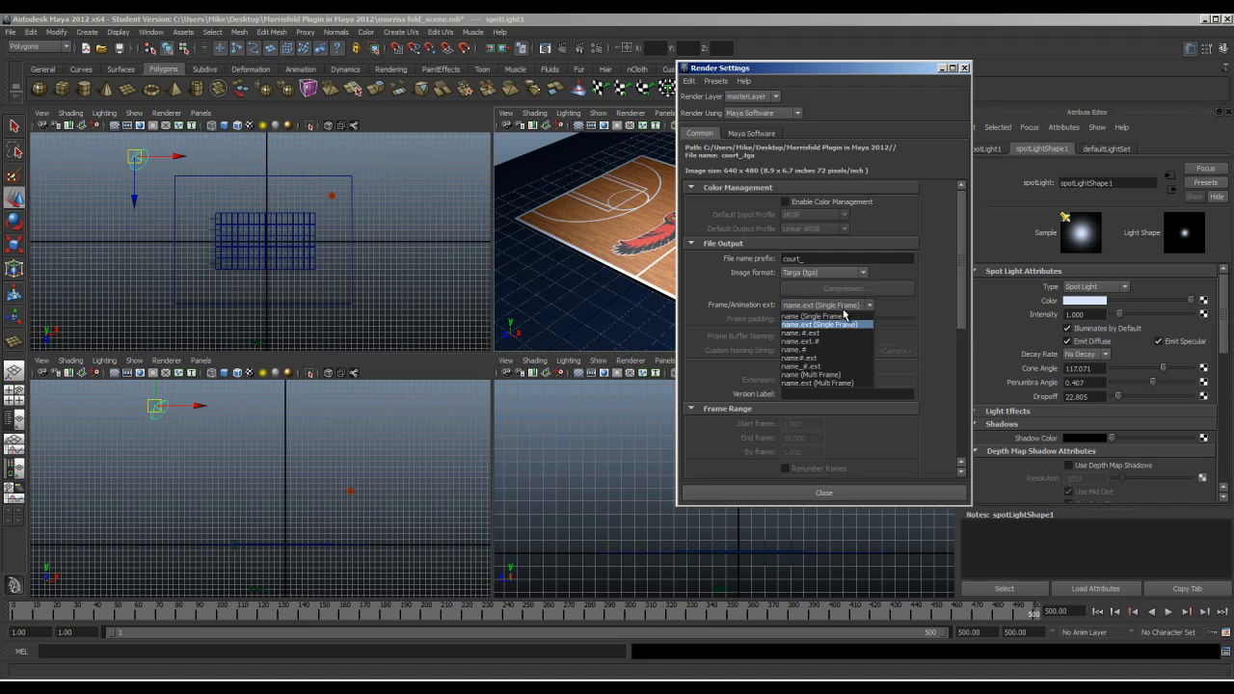
{"action": "left_click", "coordinate": [836, 358]}
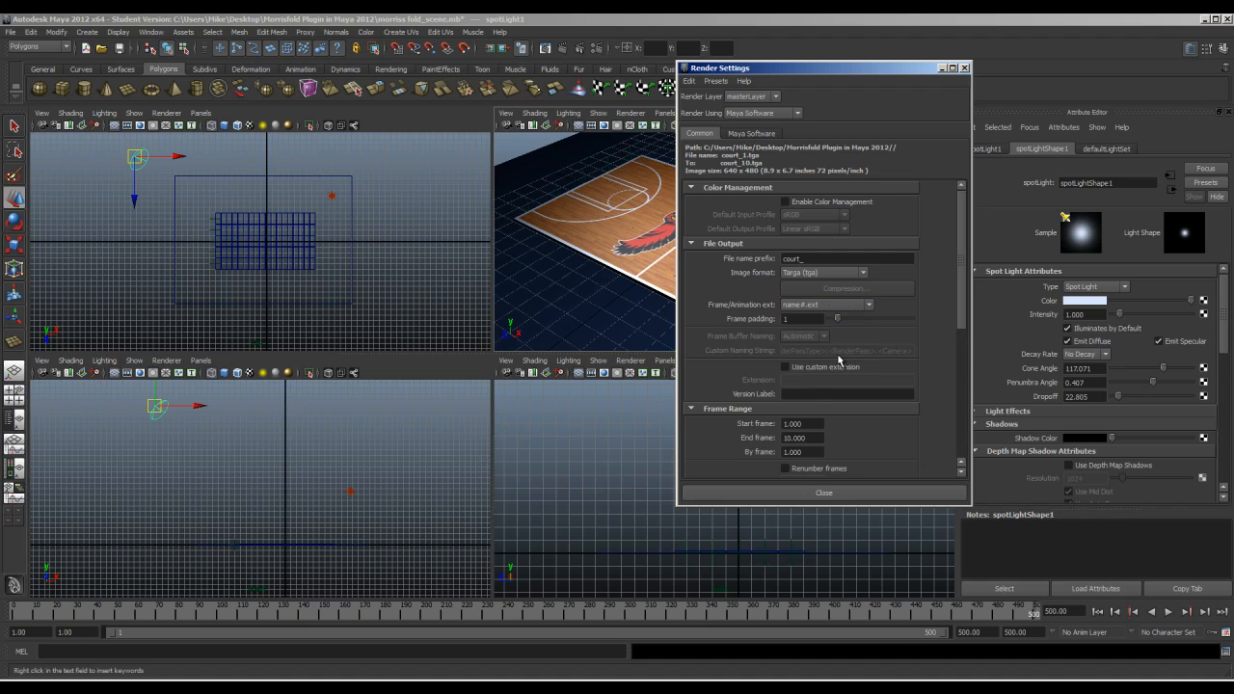
- Set the render's end frame to 500, keeping the start frame at 1
{"action": "left_click_drag", "start_coordinate": [958, 294], "coordinate": [965, 347]}
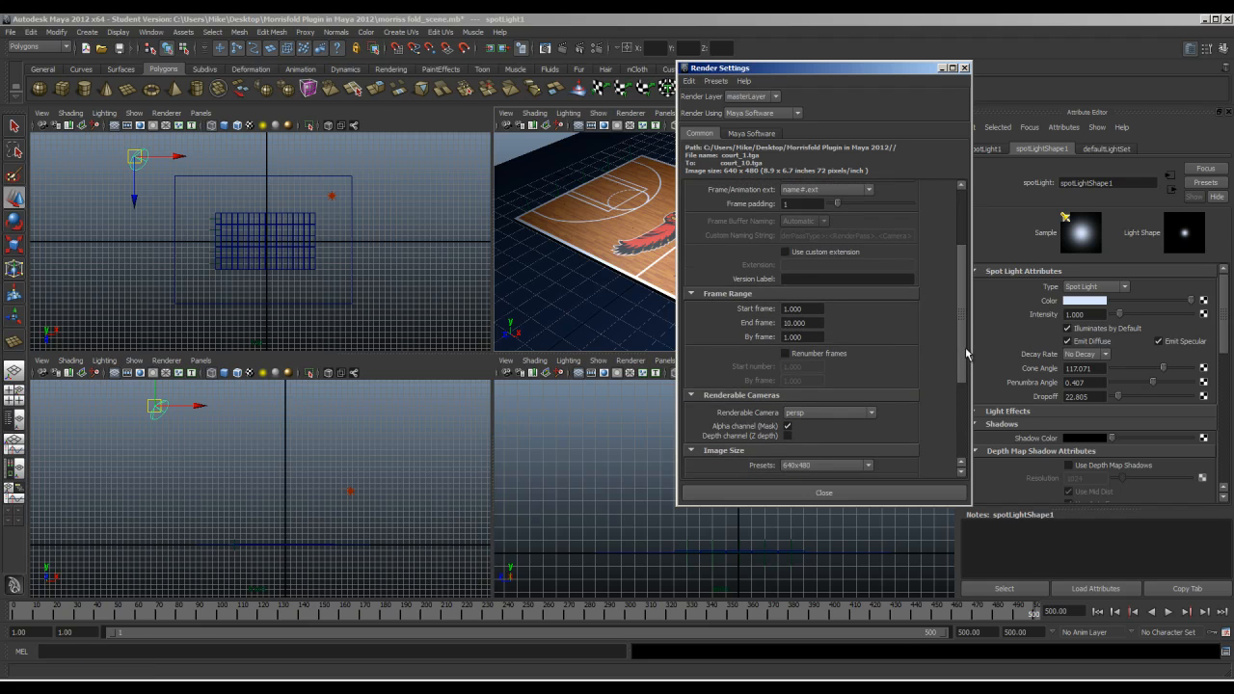
{"action": "left_click", "coordinate": [810, 308]}
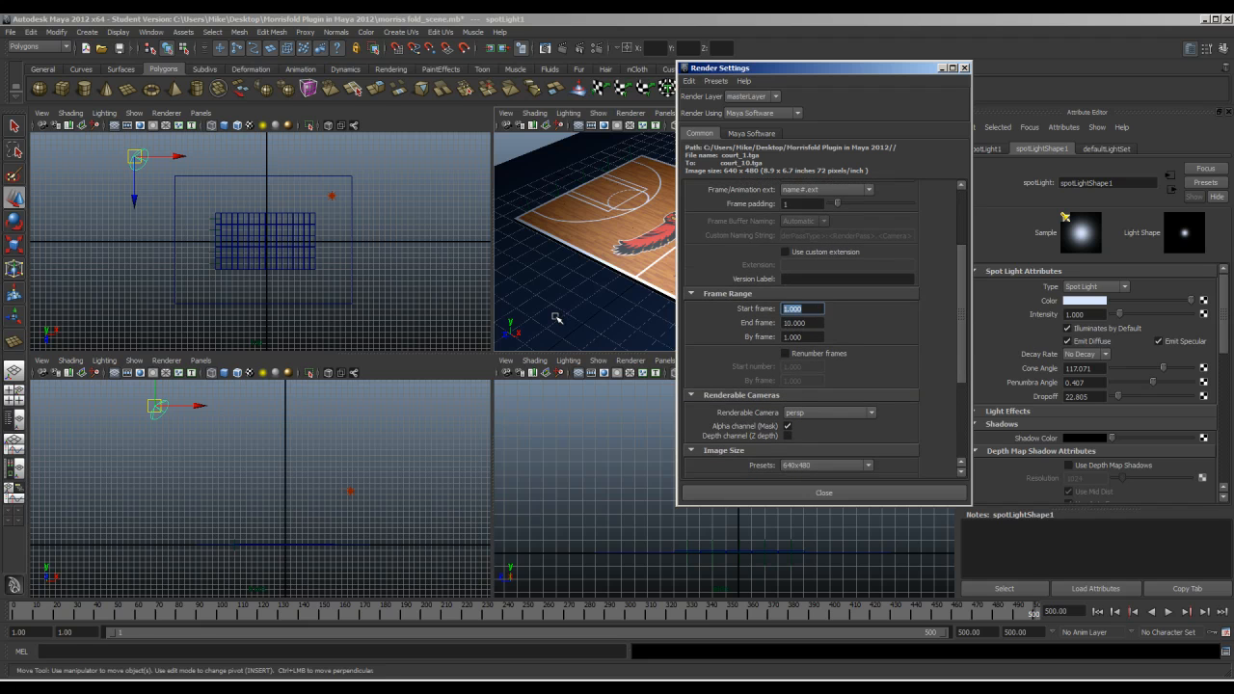
{"action": "key", "text": "Tab"}
{"action": "type", "text": "5"}
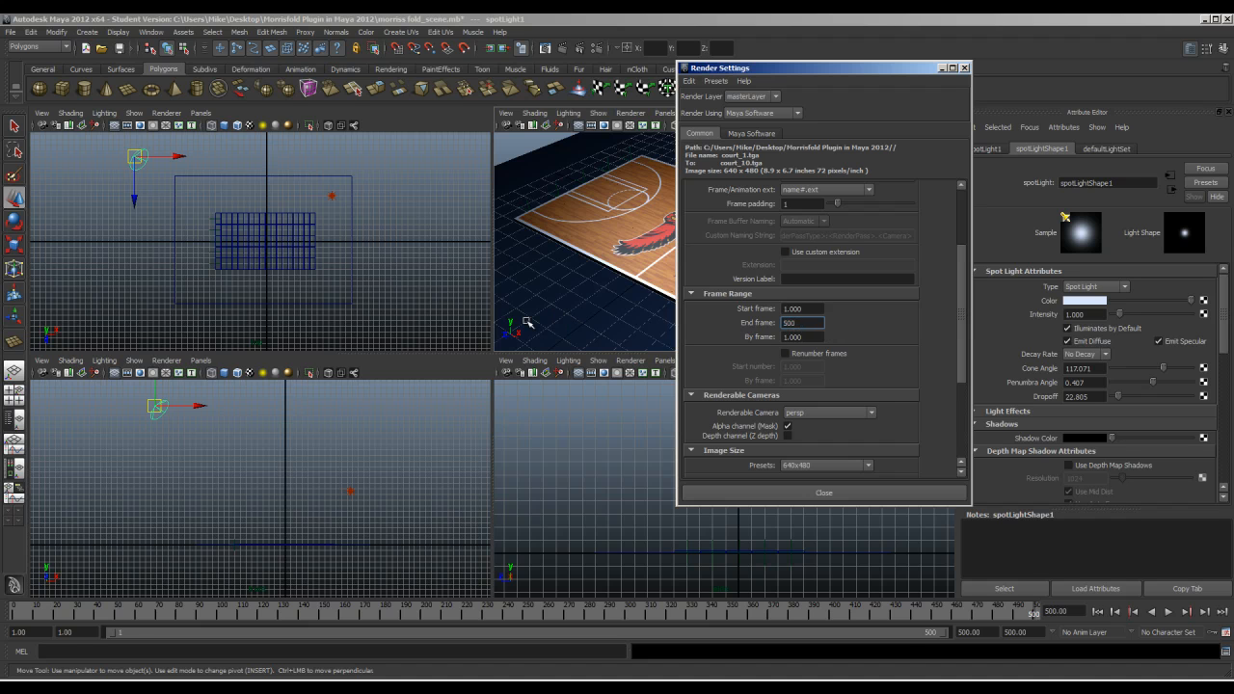
{"action": "left_click_drag", "start_coordinate": [961, 359], "coordinate": [965, 430]}
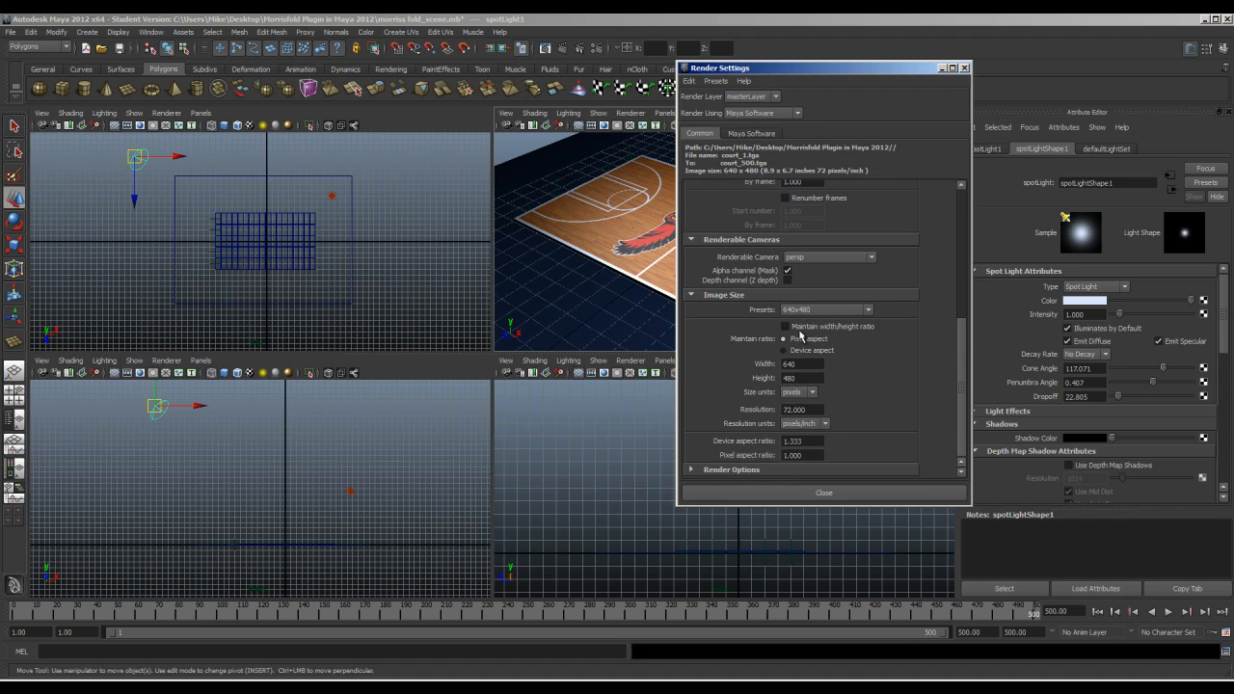
- Set the render's image size to a custom width of 800 and height of 600 pixels
{"action": "left_click", "coordinate": [810, 309]}
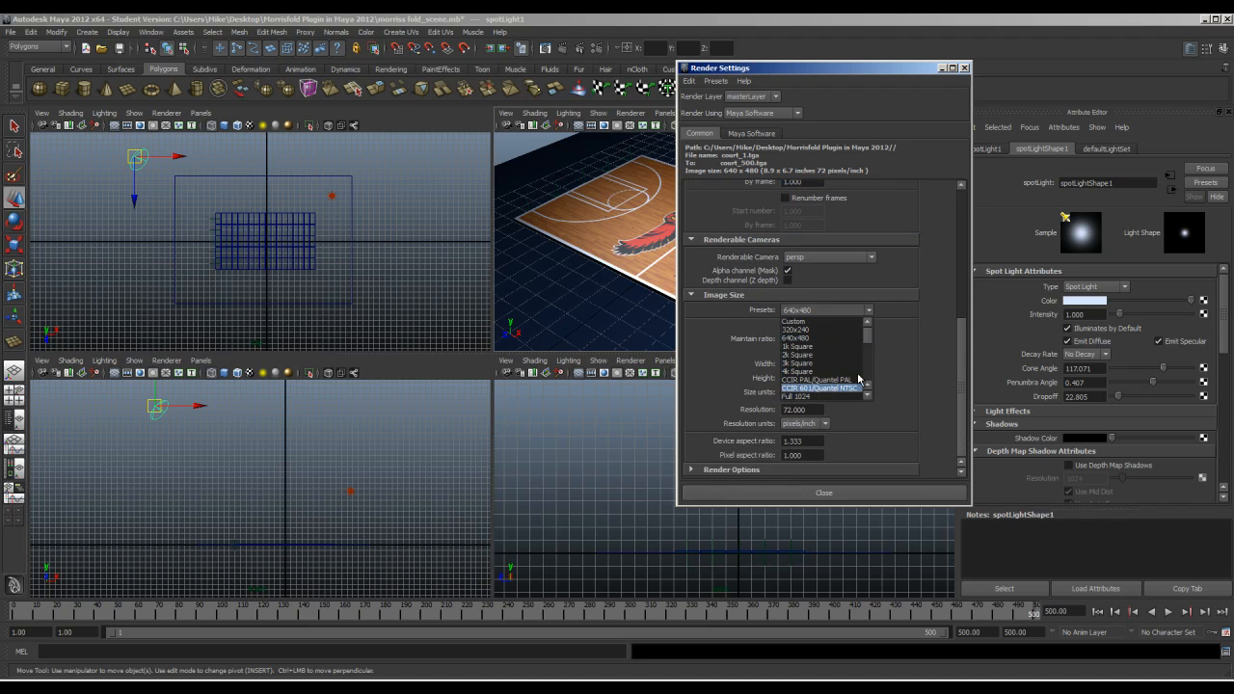
{"action": "mouse_move", "coordinate": [870, 338]}
{"action": "left_mouse_down"}
{"action": "mouse_move", "coordinate": [870, 363]}
{"action": "mouse_move", "coordinate": [869, 326]}
{"action": "left_mouse_up"}
{"action": "left_click", "coordinate": [835, 311]}
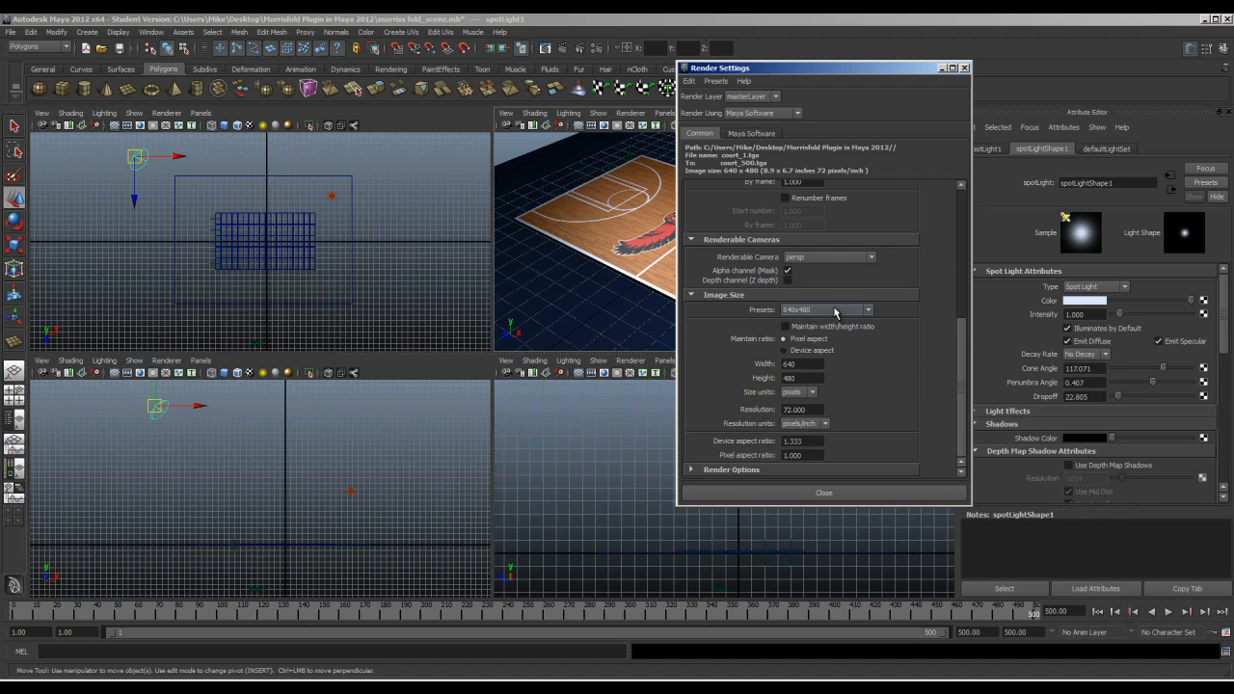
{"action": "left_click_drag", "start_coordinate": [812, 364], "coordinate": [664, 369]}
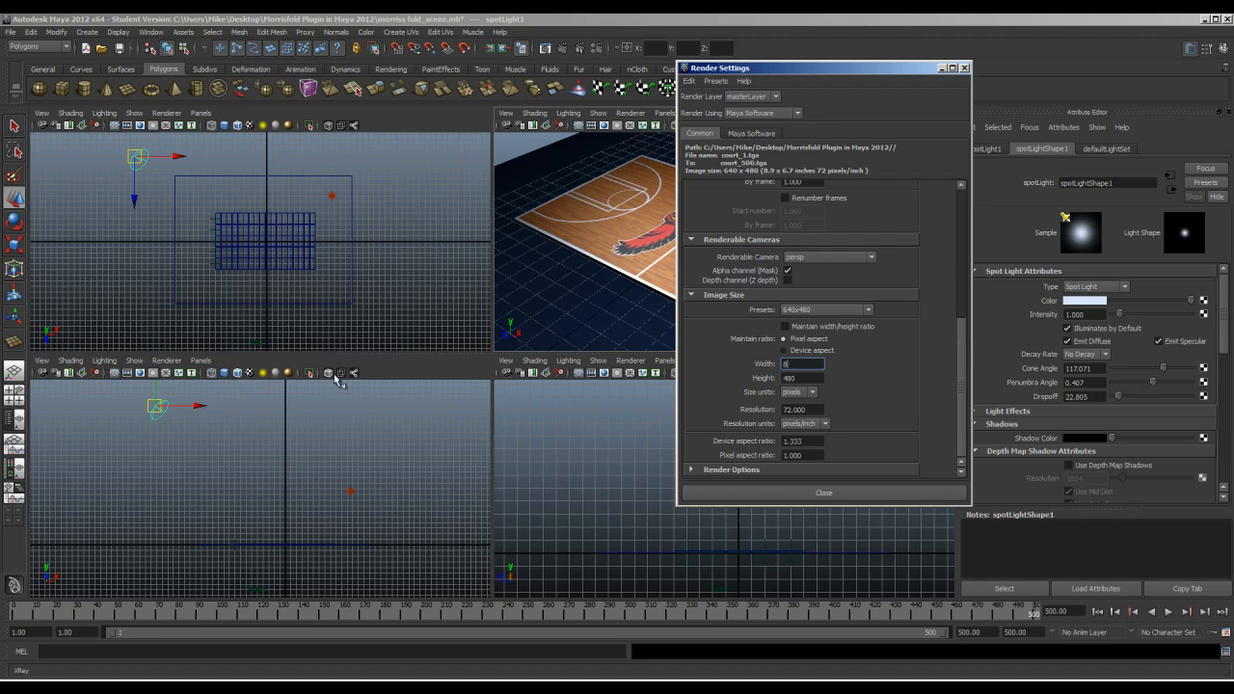
{"action": "key", "text": "Tab"}
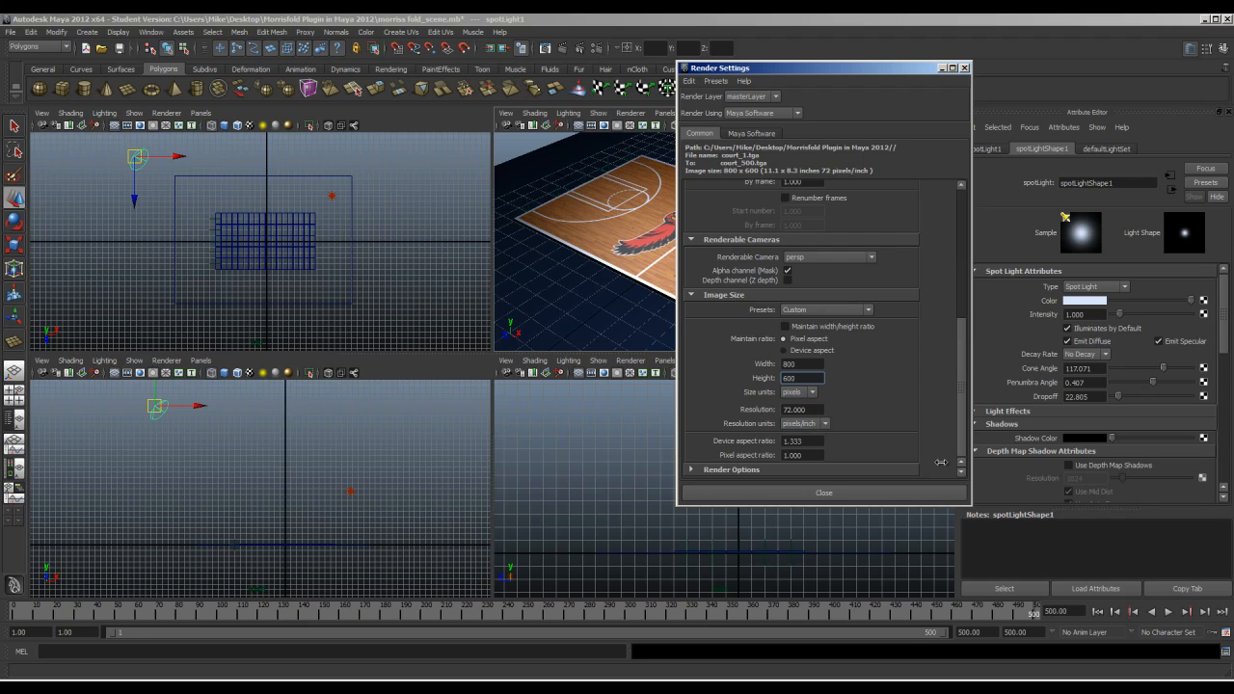
- Set the Maya Software renderer's anti-aliasing quality to Production quality and close the render settings
{"action": "left_click", "coordinate": [746, 133]}
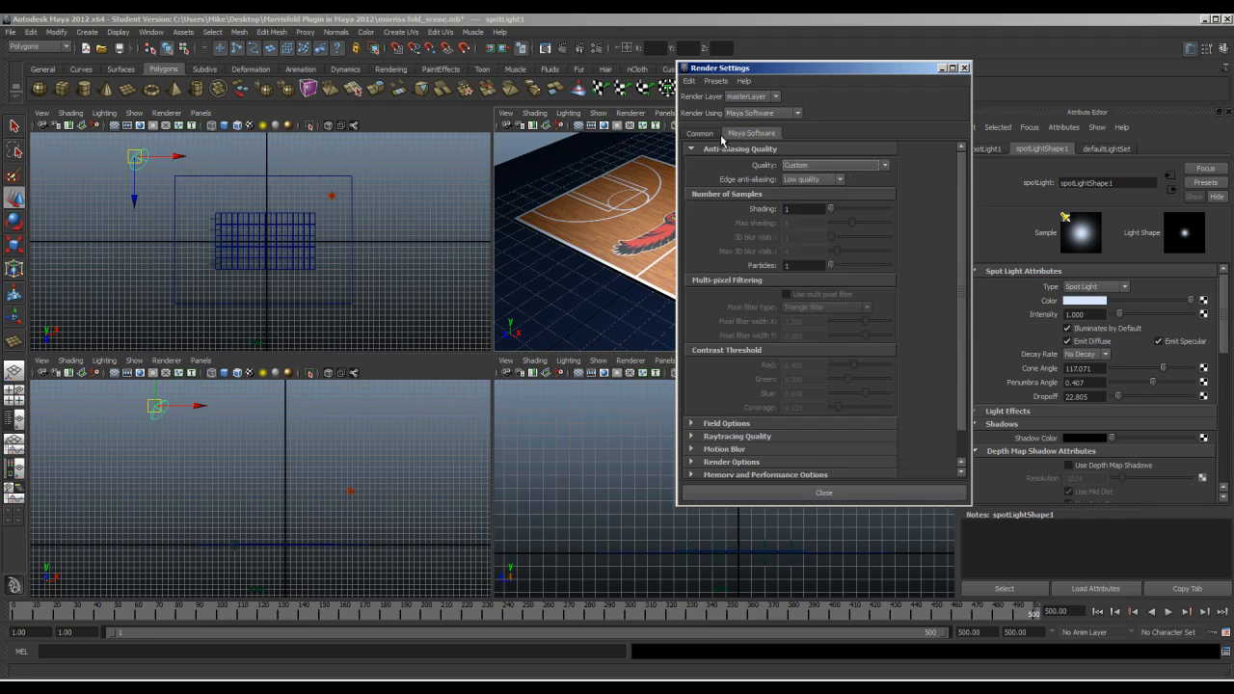
{"action": "left_click", "coordinate": [846, 166]}
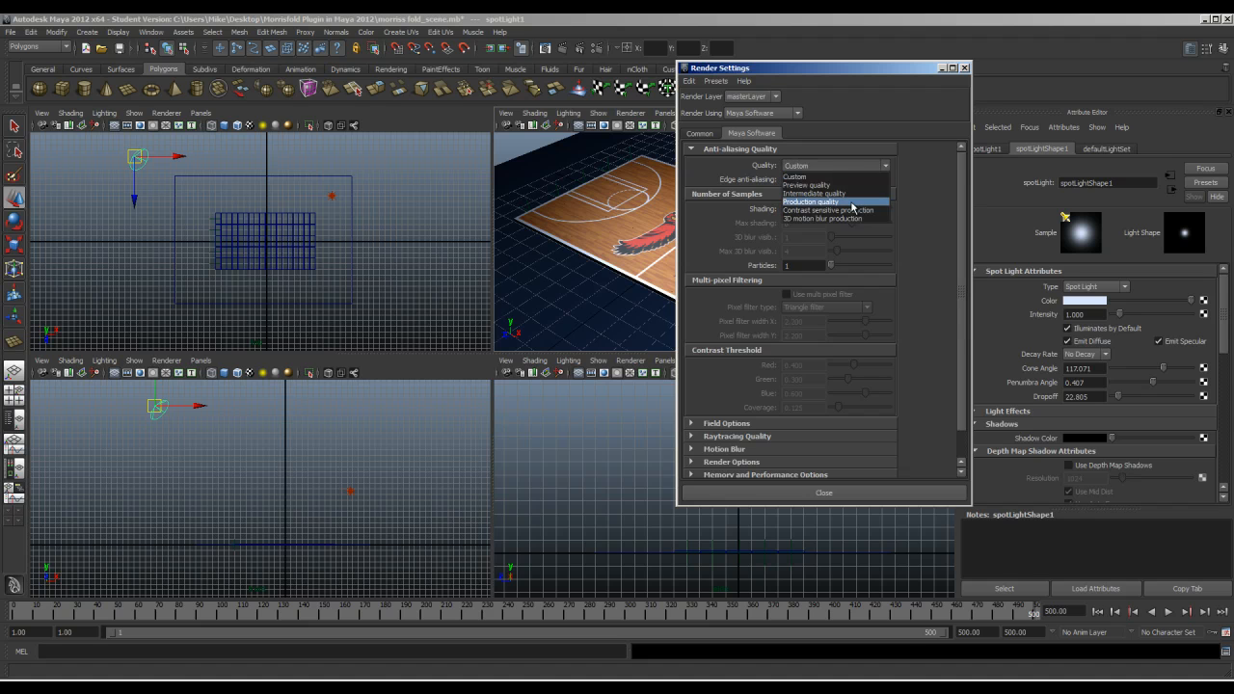
{"action": "left_click", "coordinate": [851, 203]}
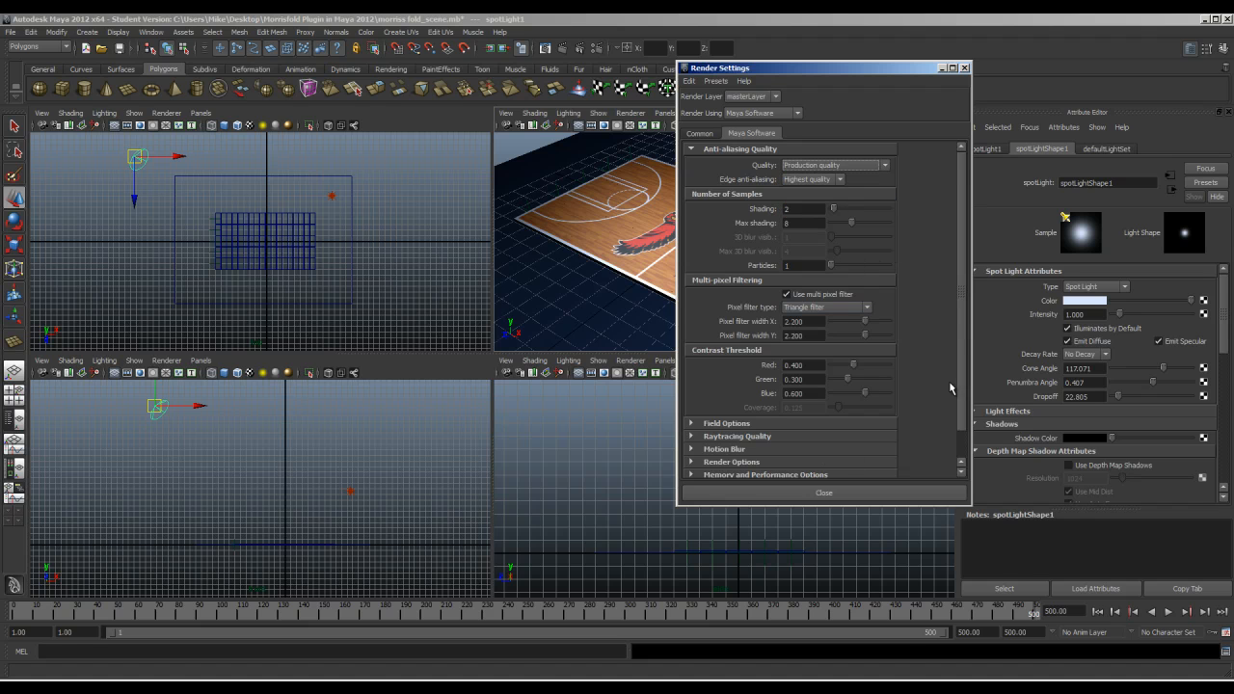
{"action": "scroll", "coordinate": [964, 397], "scroll_direction": "down", "scroll_amount": 2}
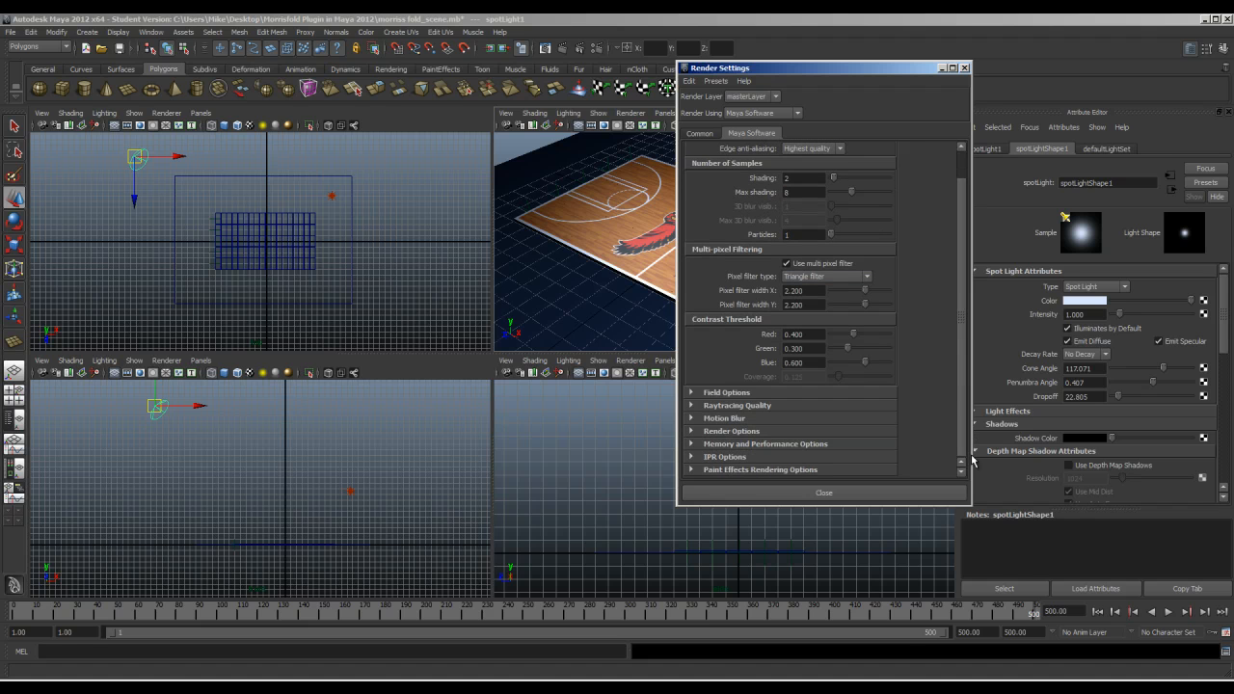
{"action": "left_click", "coordinate": [796, 497]}
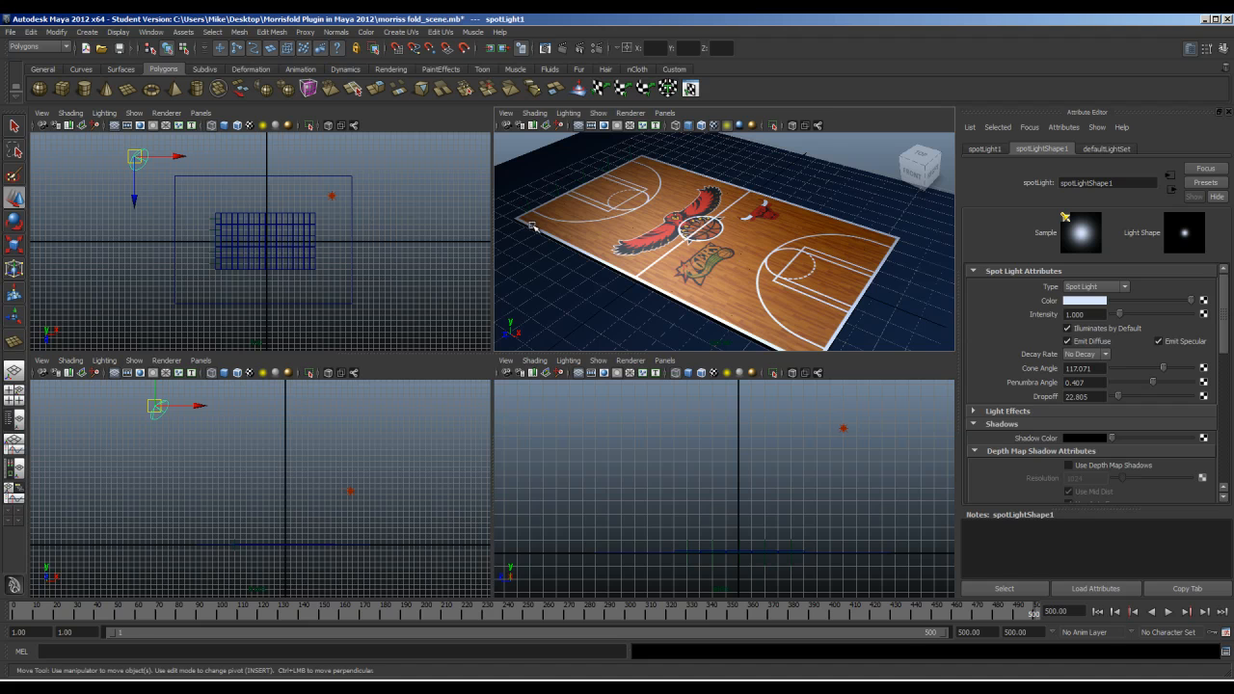
- Save the morriss fold_scene.mb scene, accepting the student version notice
{"action": "left_click", "coordinate": [9, 32]}
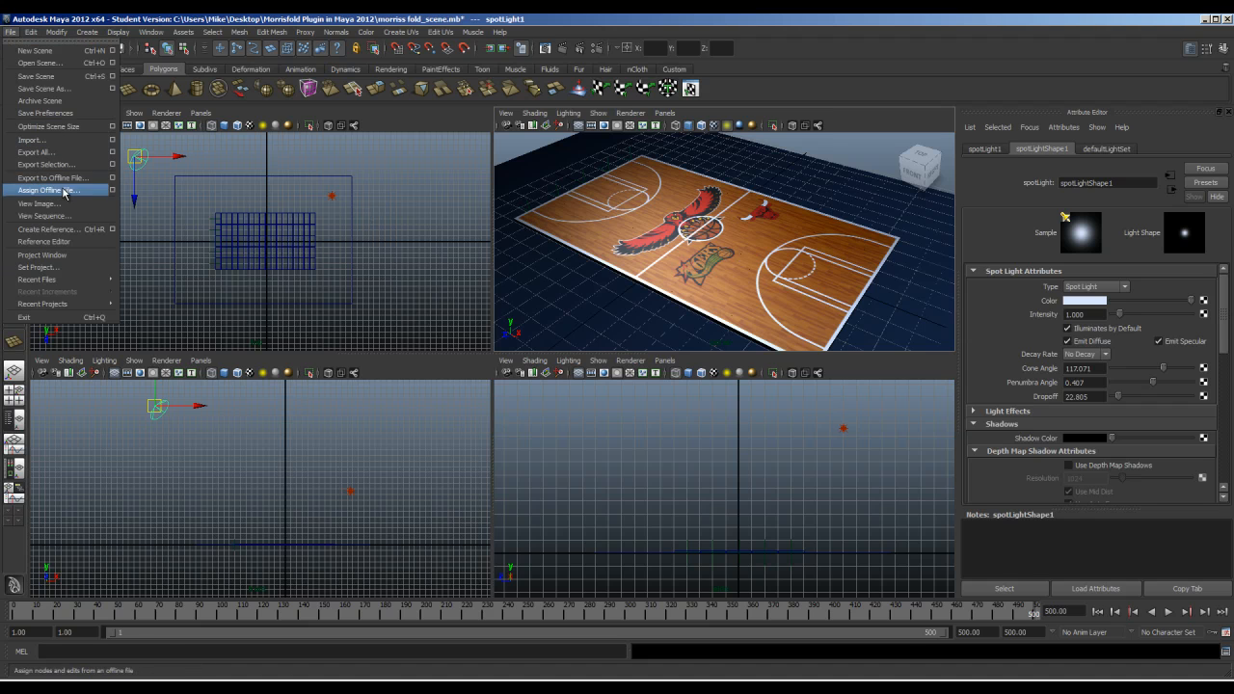
{"action": "left_click", "coordinate": [53, 76]}
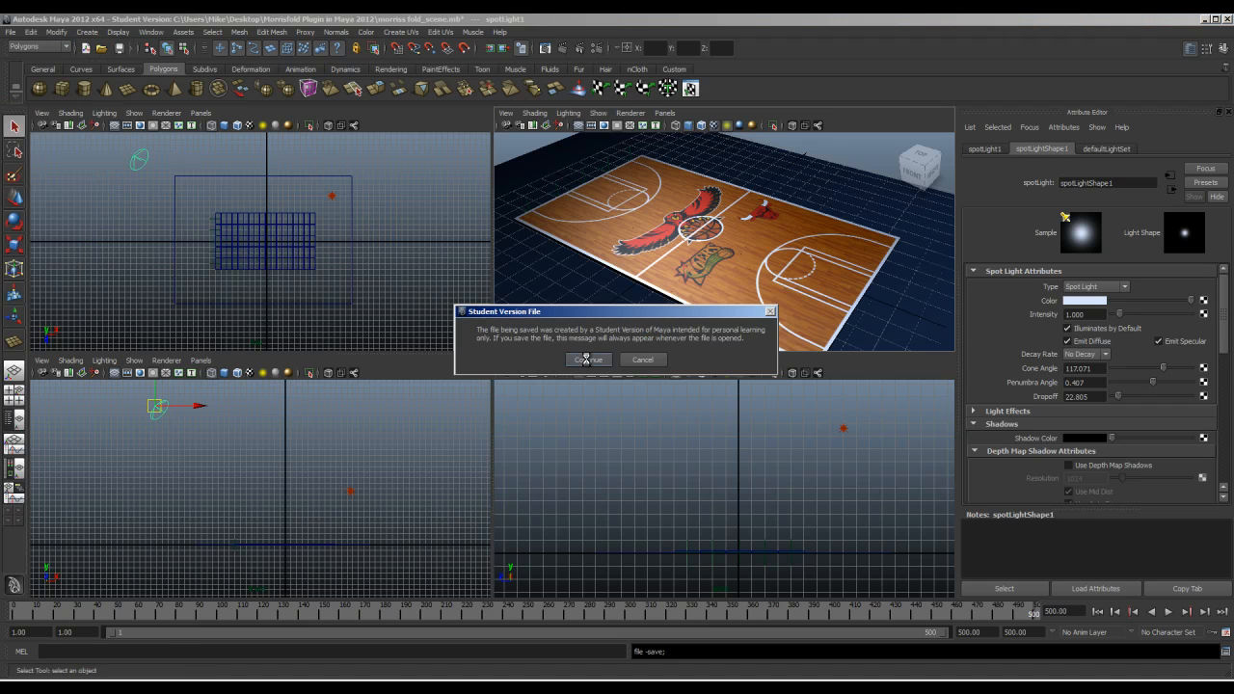
{"action": "left_click", "coordinate": [584, 359]}
{"action": "left_click", "coordinate": [609, 314]}
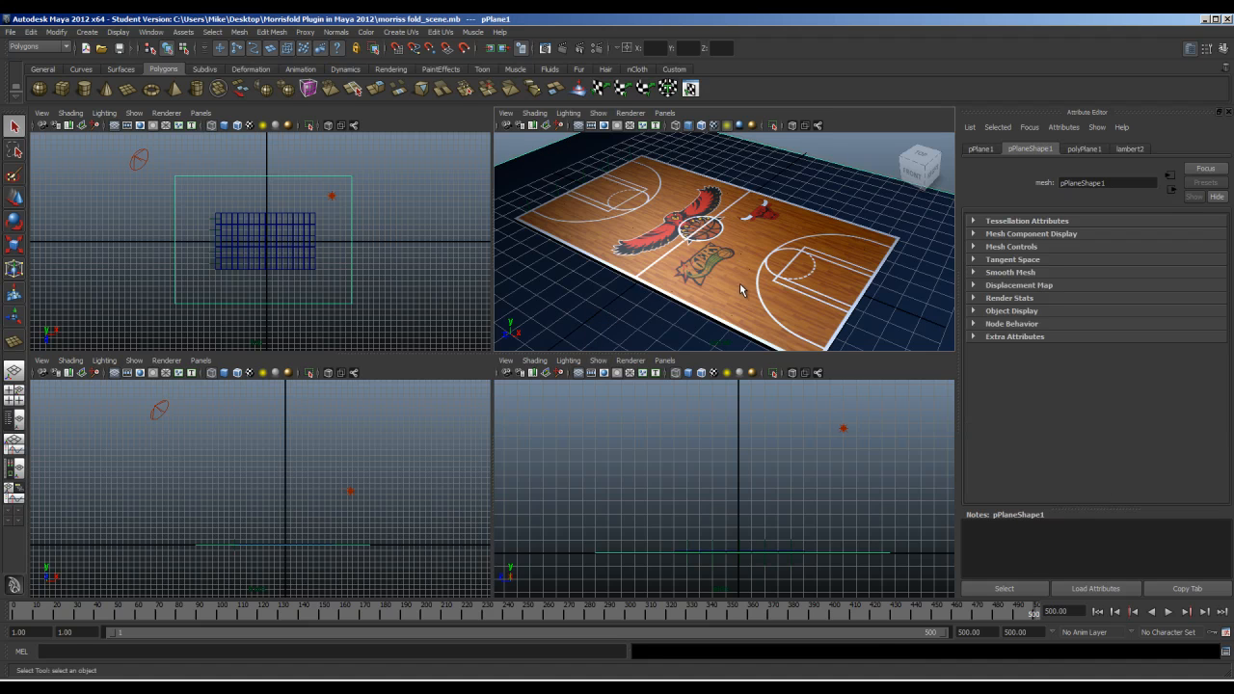
- Switch to the Rendering menu set and start a batch render of the animation using all available processors, accepting the student version notice
{"action": "left_click", "coordinate": [56, 47]}
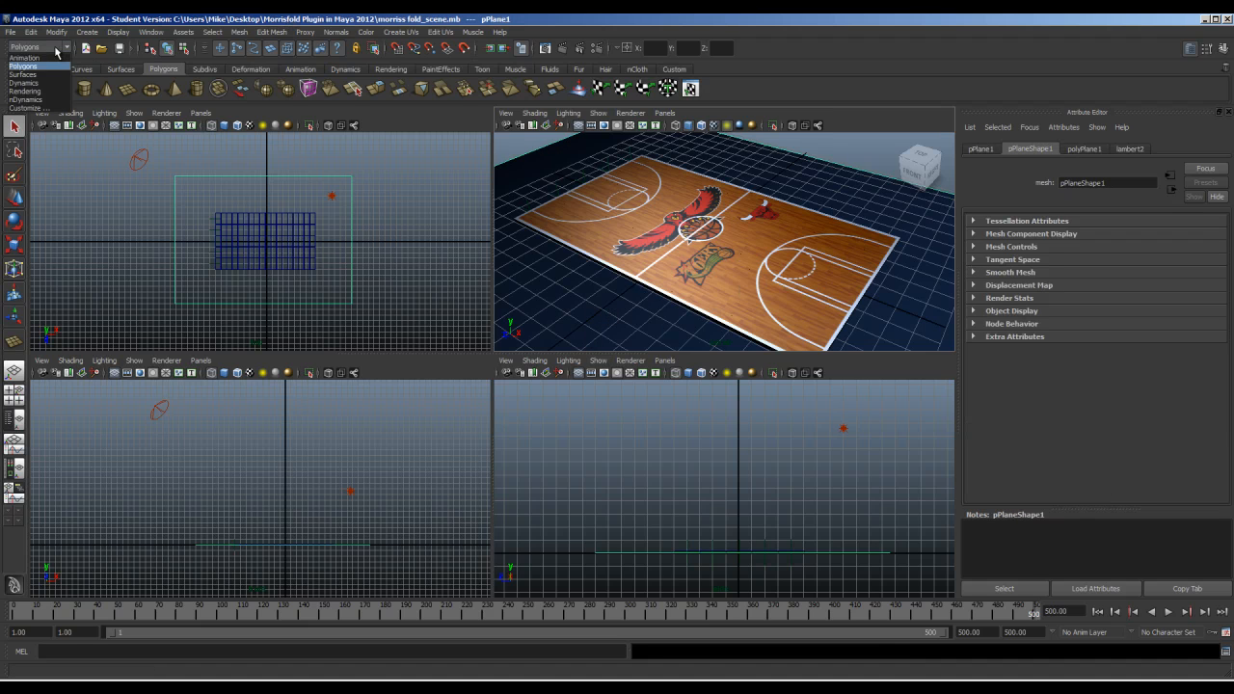
{"action": "left_click", "coordinate": [49, 92]}
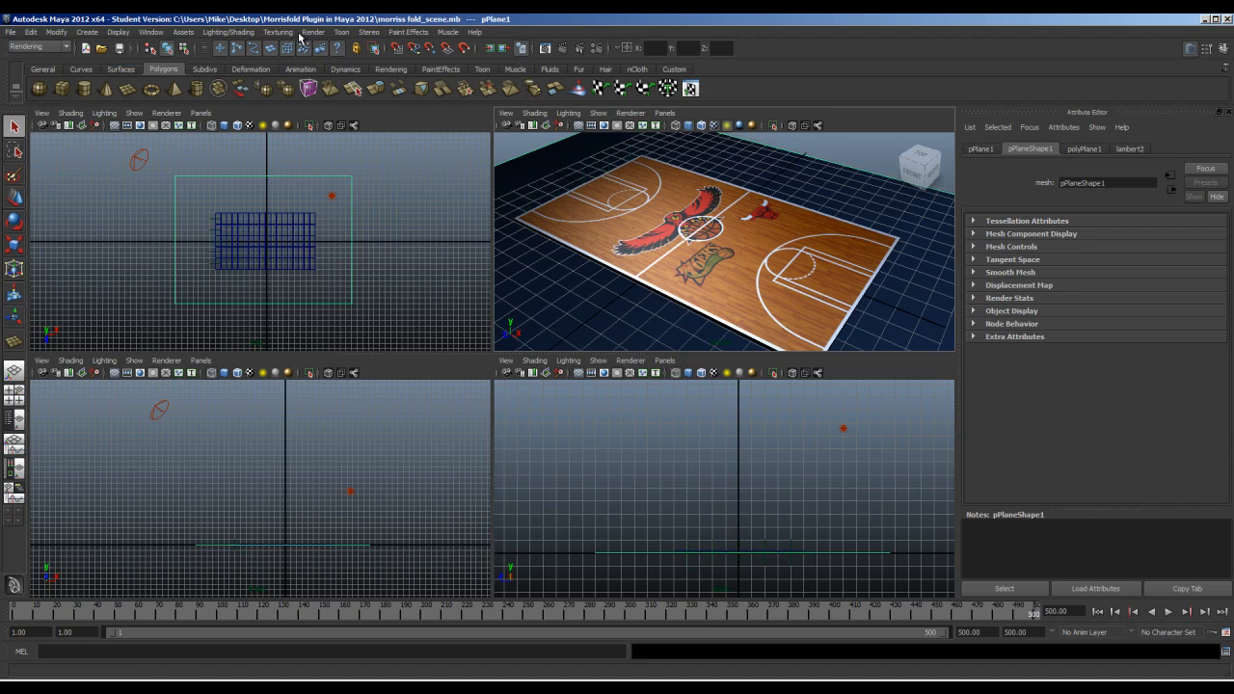
{"action": "left_click", "coordinate": [313, 32]}
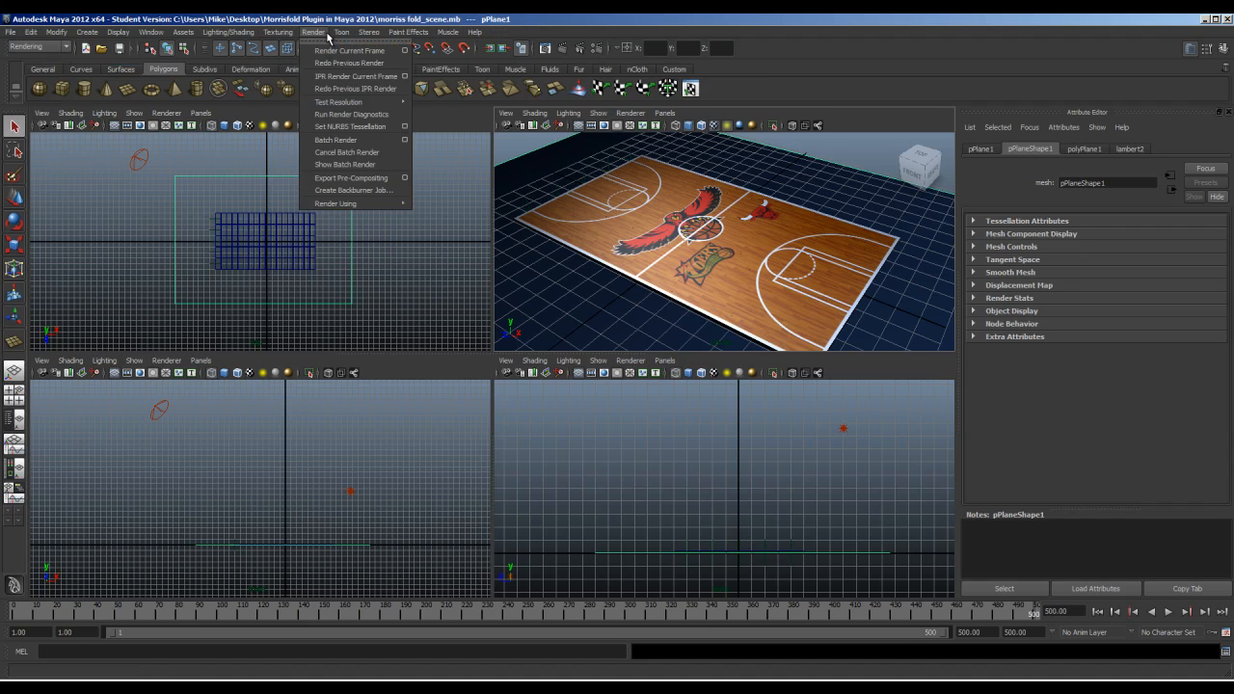
{"action": "left_click", "coordinate": [406, 140]}
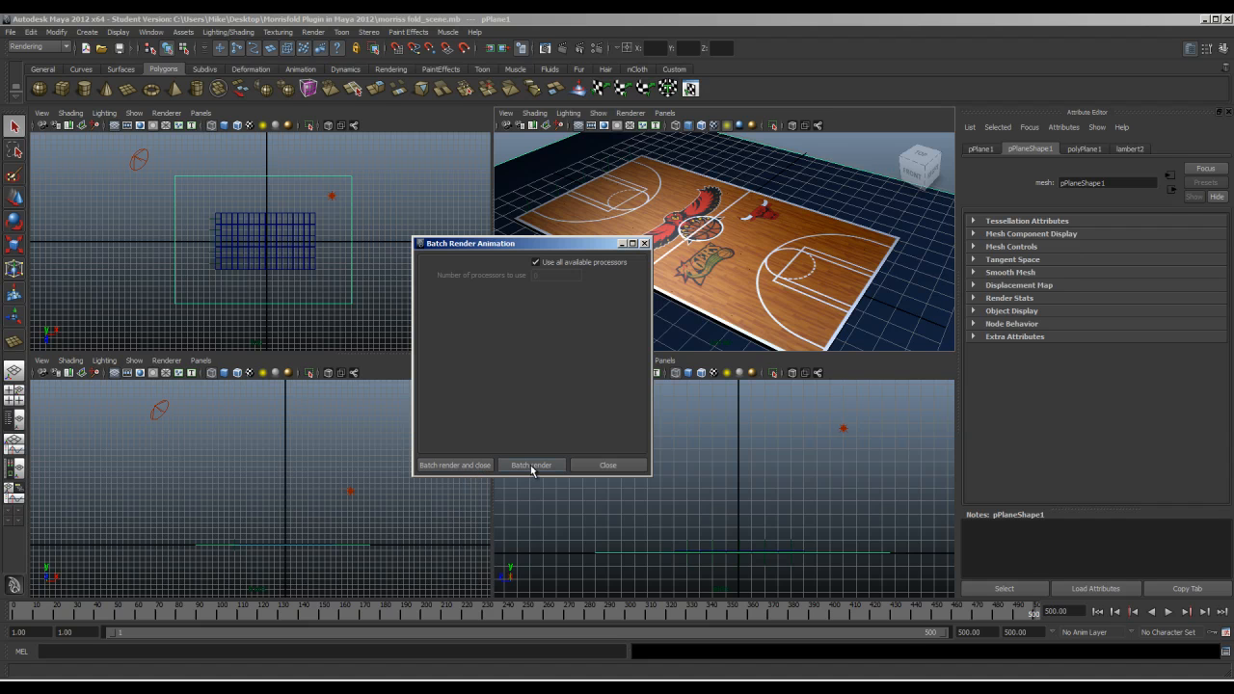
{"action": "left_click", "coordinate": [445, 466]}
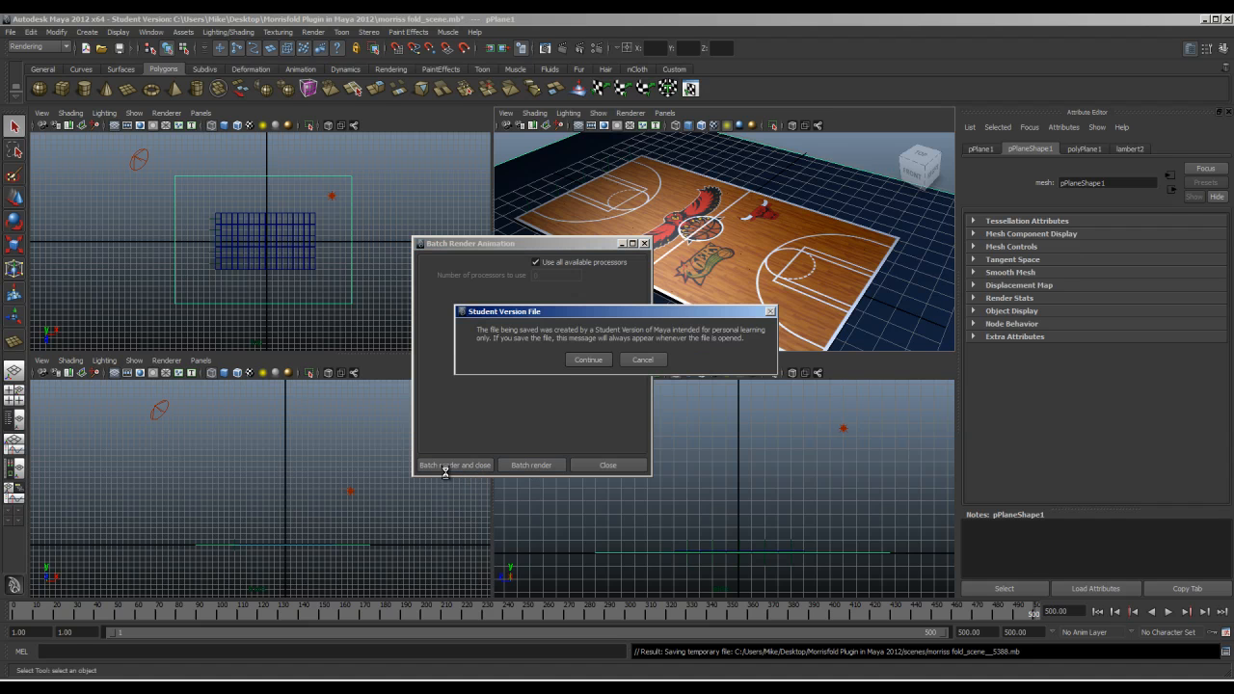
{"action": "left_click", "coordinate": [590, 363]}
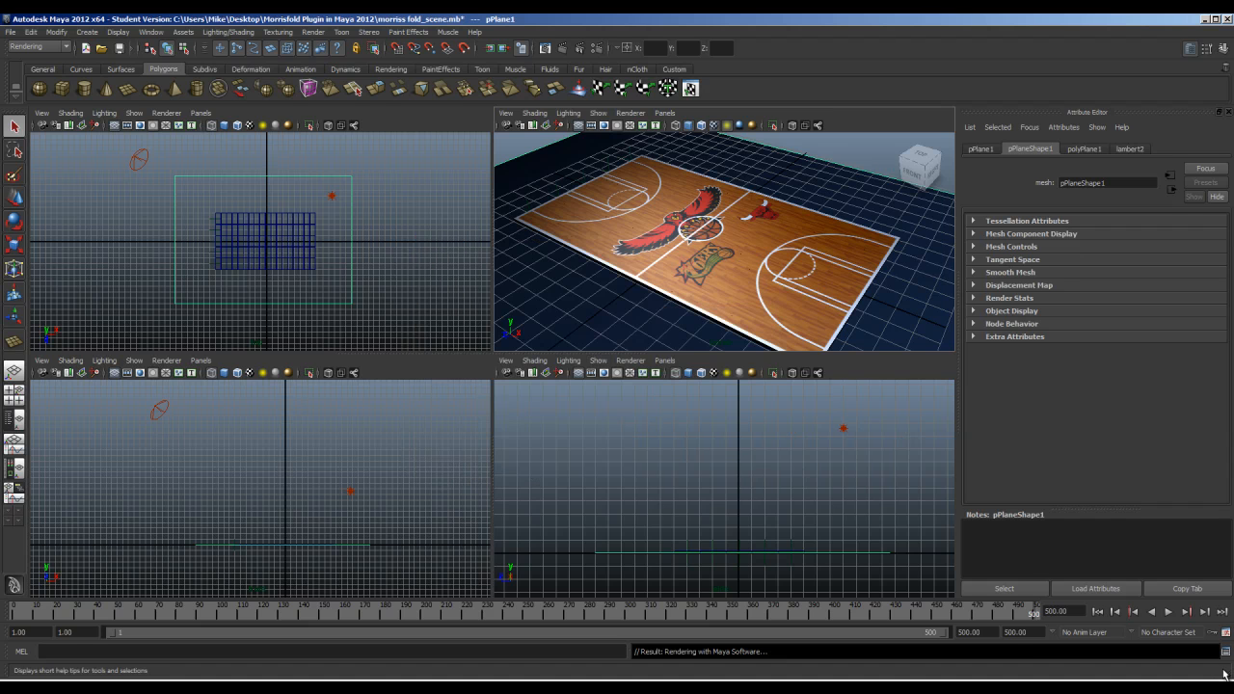
- Follow the batch render's progress in the Script Editor until it finishes, and close the editor
{"action": "left_click", "coordinate": [1225, 652]}
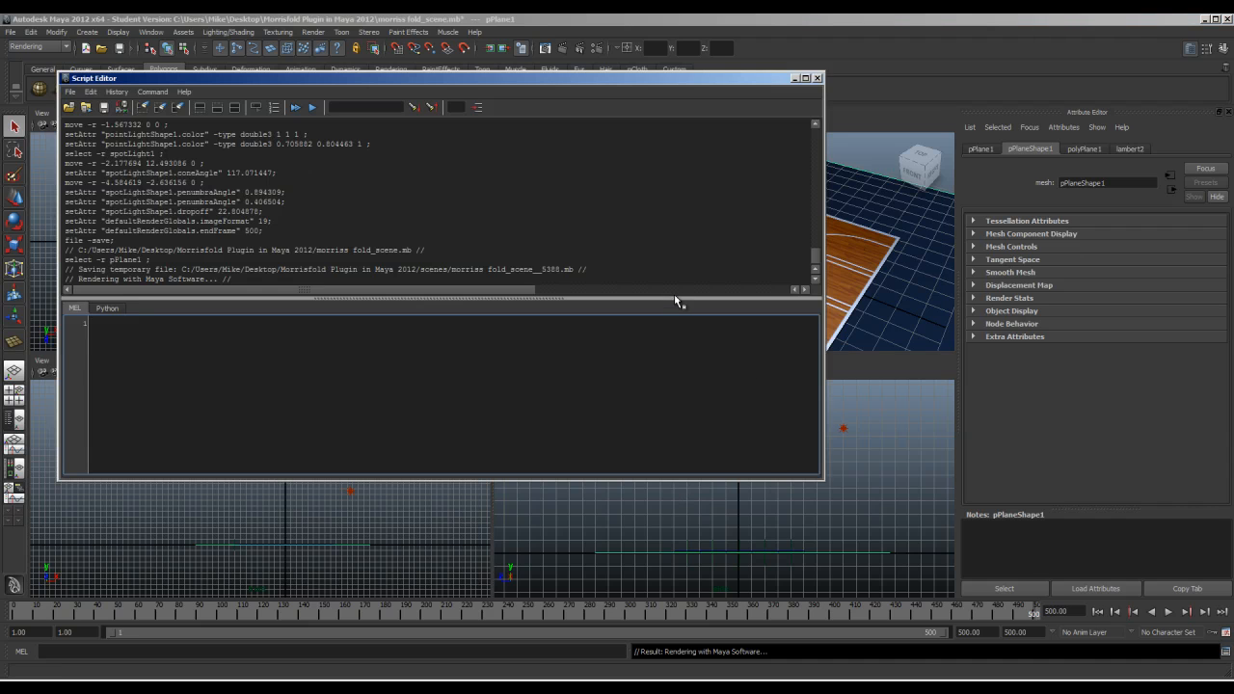
{"action": "left_click_drag", "start_coordinate": [674, 298], "coordinate": [686, 372]}
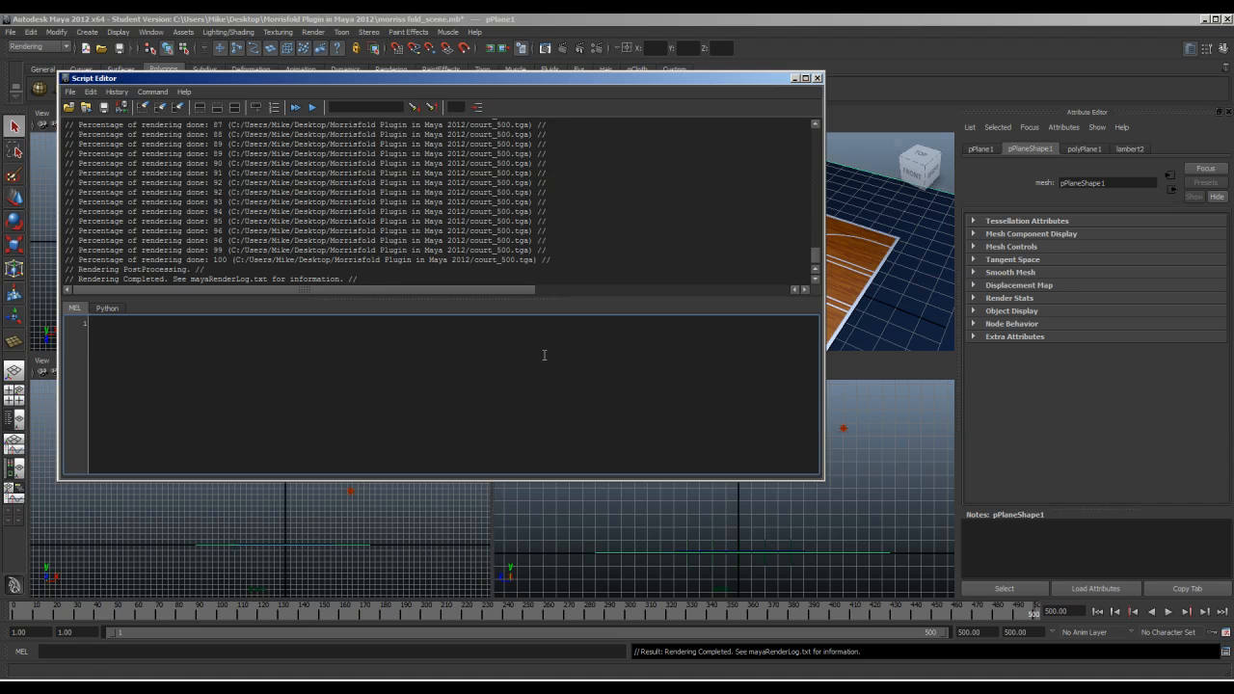
{"action": "left_click", "coordinate": [818, 79]}
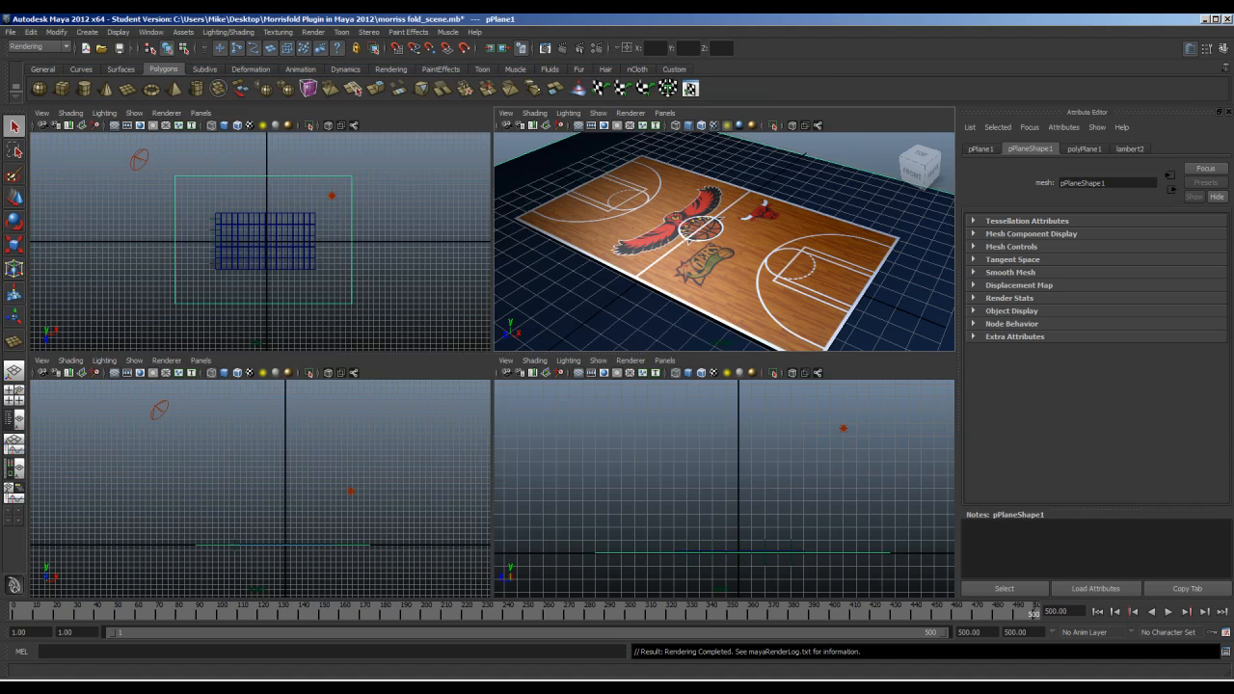
- Switch to the Morrisfold Plugin in Maya 2012 folder in Windows Explorer and look through the programs offered for opening court_1.tga
{"action": "left_click", "coordinate": [345, 686]}
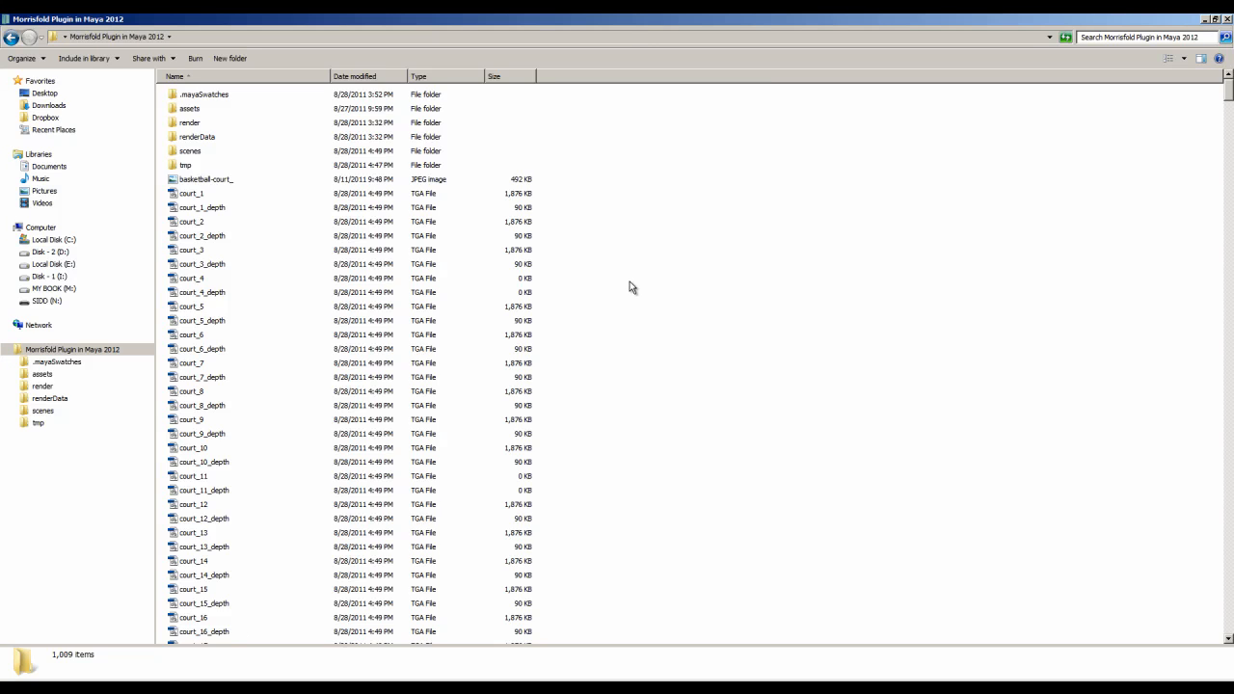
{"action": "left_click", "coordinate": [192, 194]}
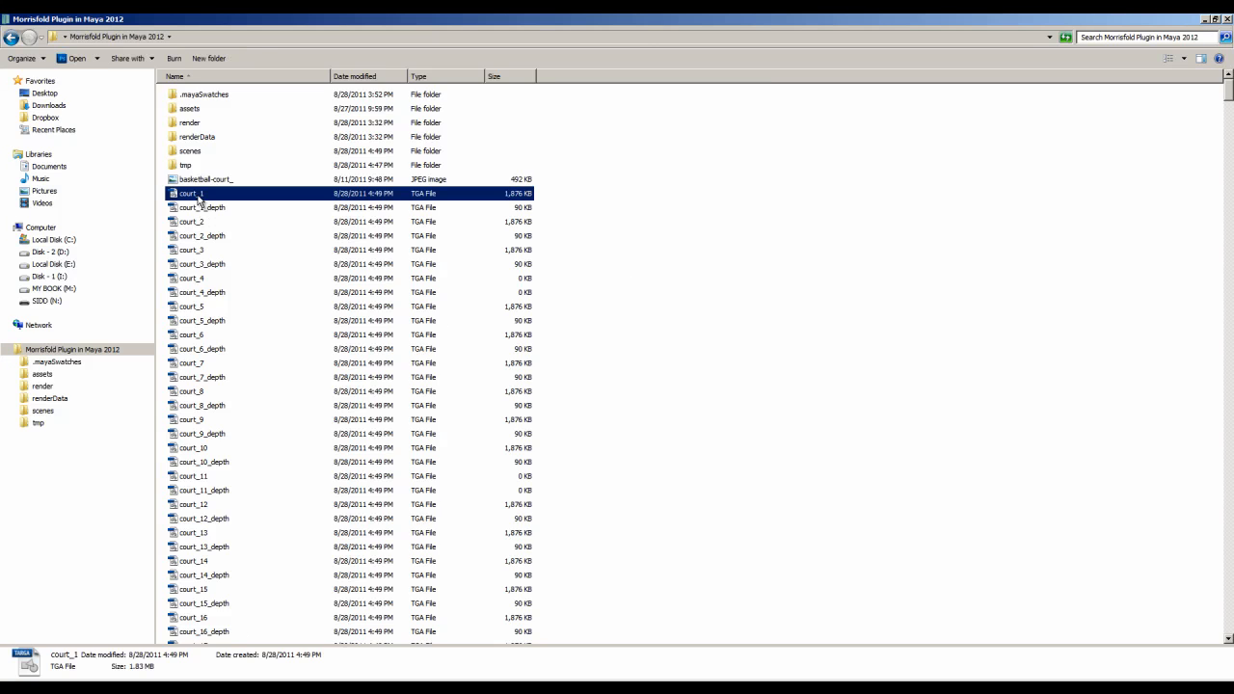
{"action": "right_click", "coordinate": [199, 200]}
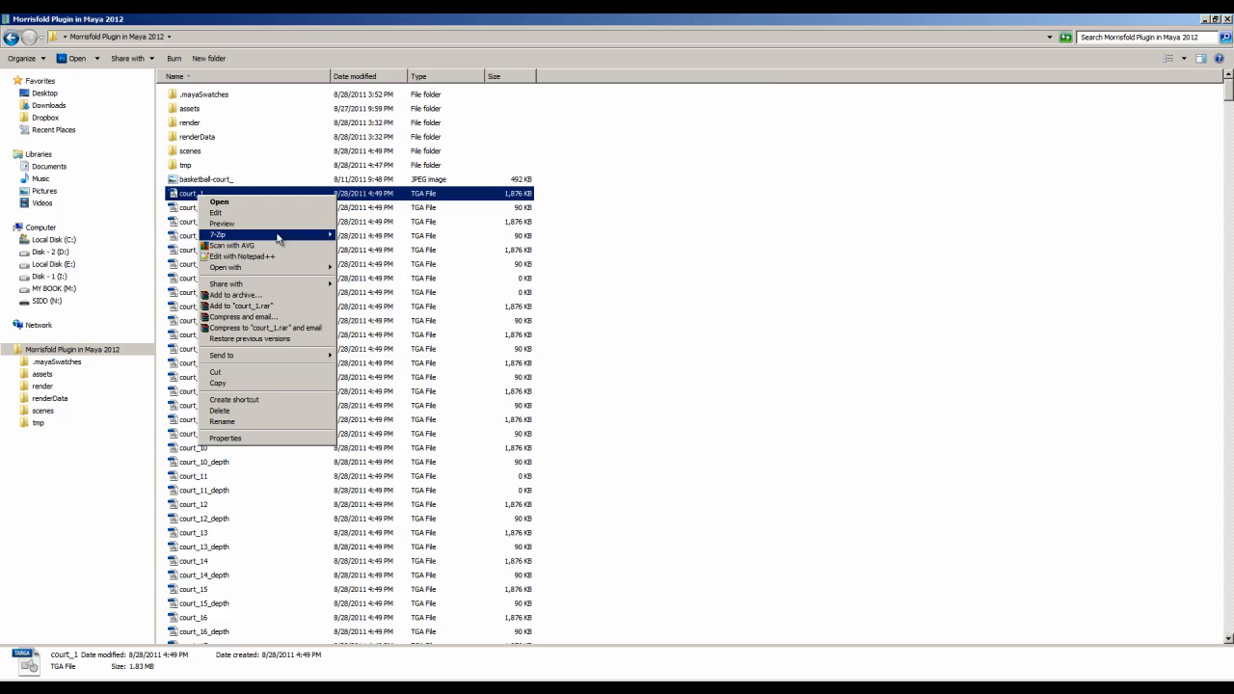
{"action": "mouse_move", "coordinate": [289, 267]}
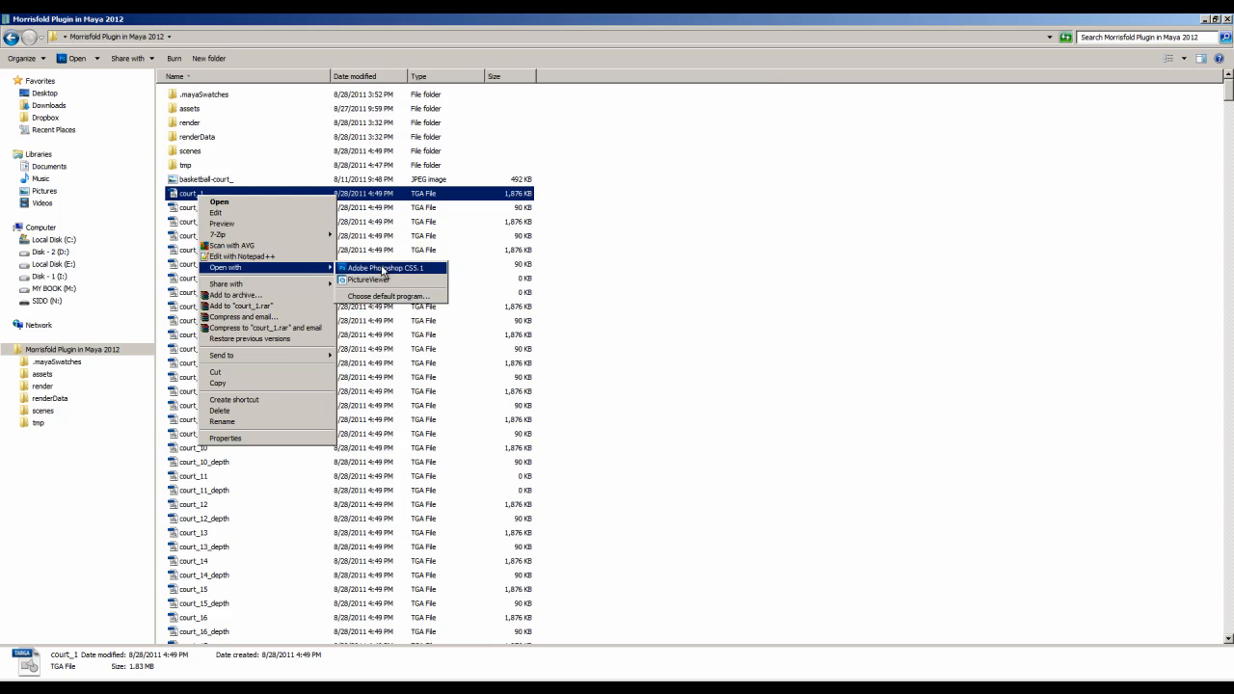
{"action": "left_click", "coordinate": [392, 298]}
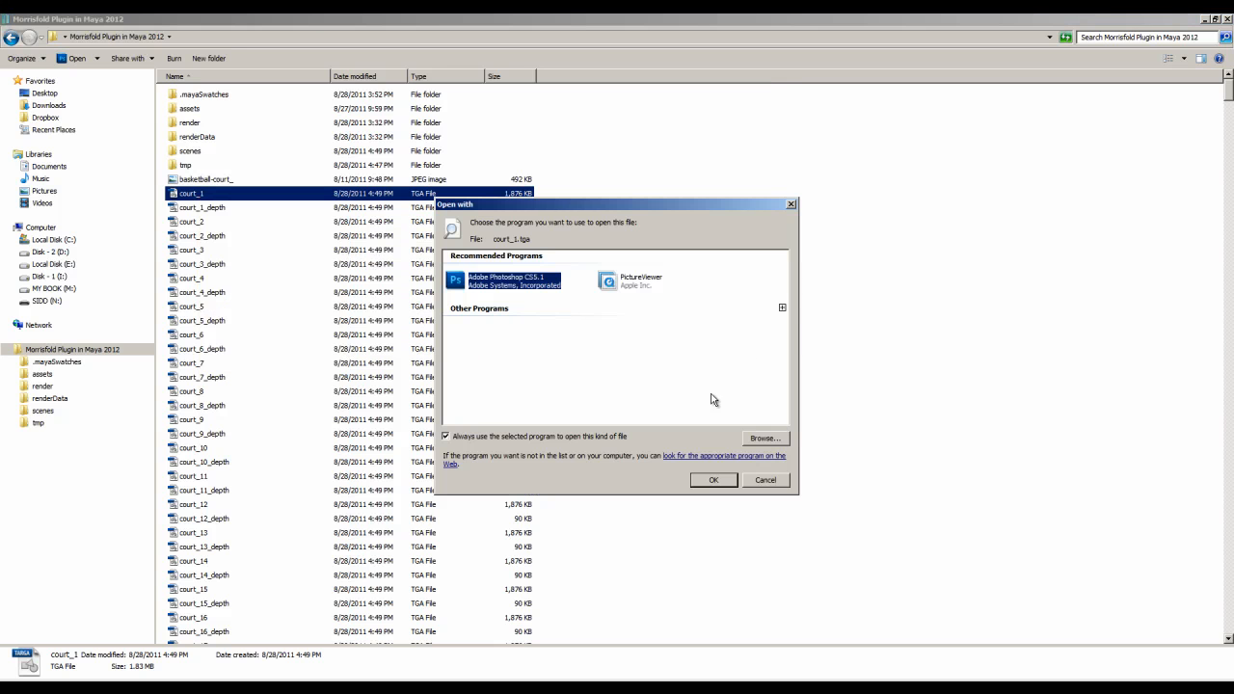
{"action": "left_click", "coordinate": [783, 308]}
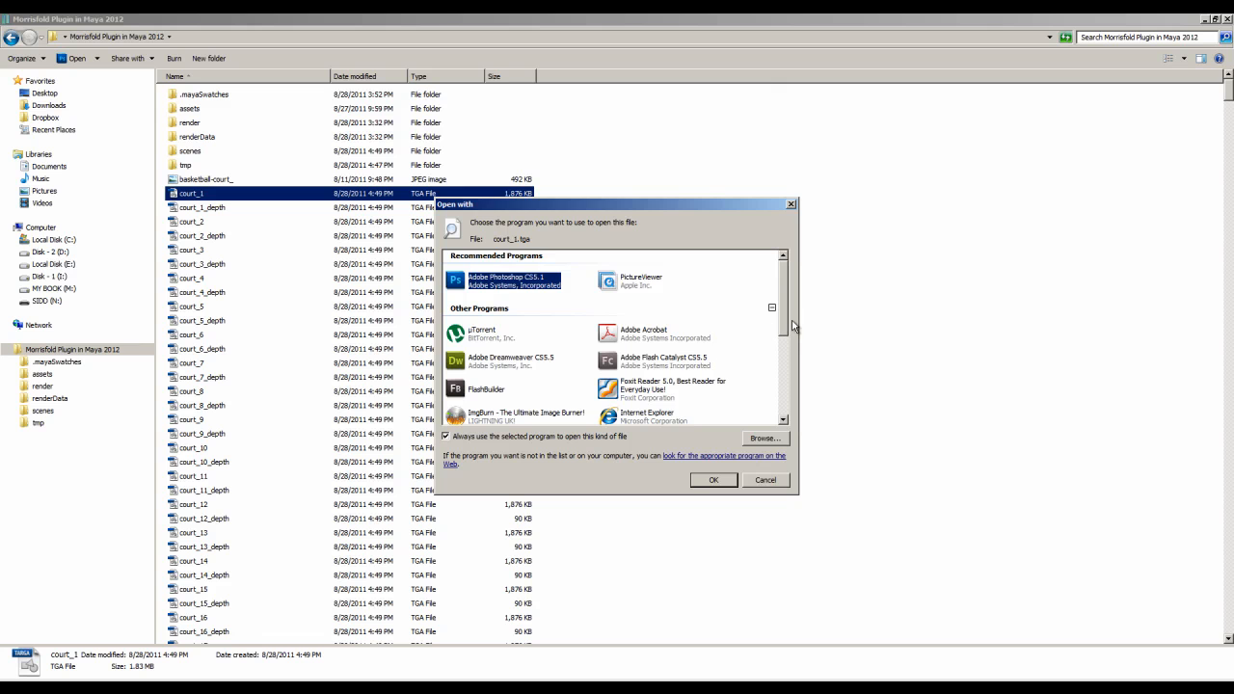
{"action": "left_click_drag", "start_coordinate": [783, 331], "coordinate": [792, 429]}
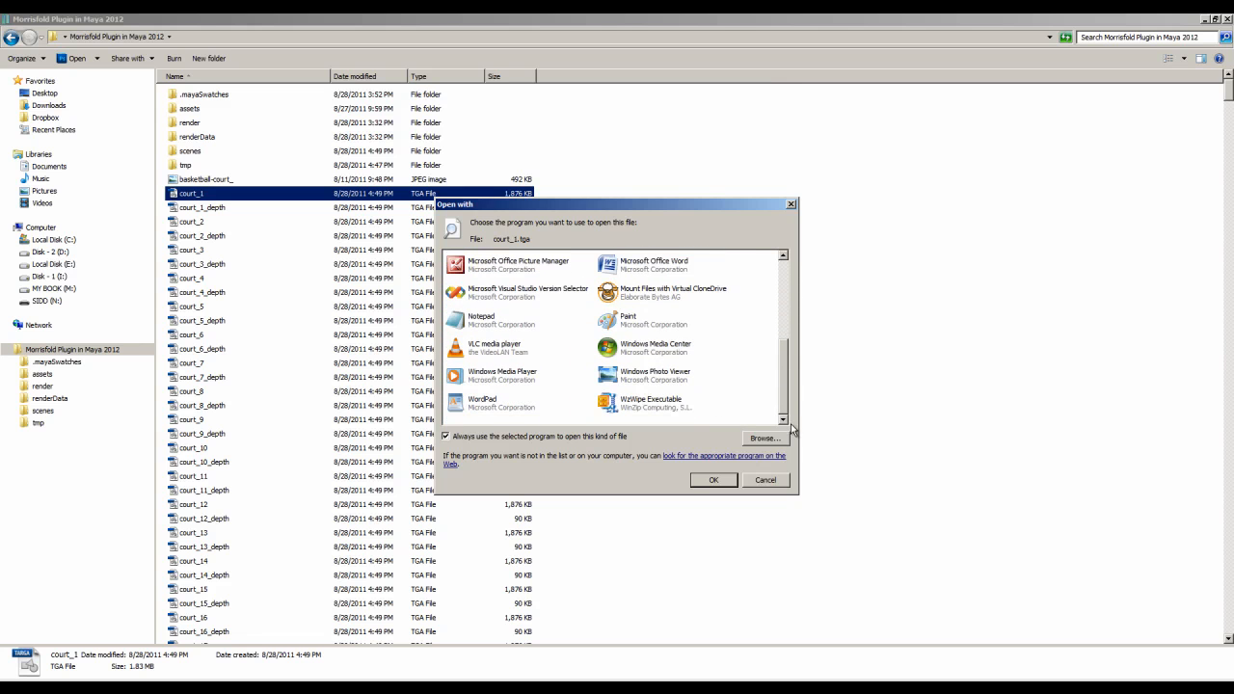
- Choose fcheck from Program Files\Autodesk\Maya2012\bin as the default program for TGA files and open court_1.tga with it
{"action": "left_click", "coordinate": [766, 438]}
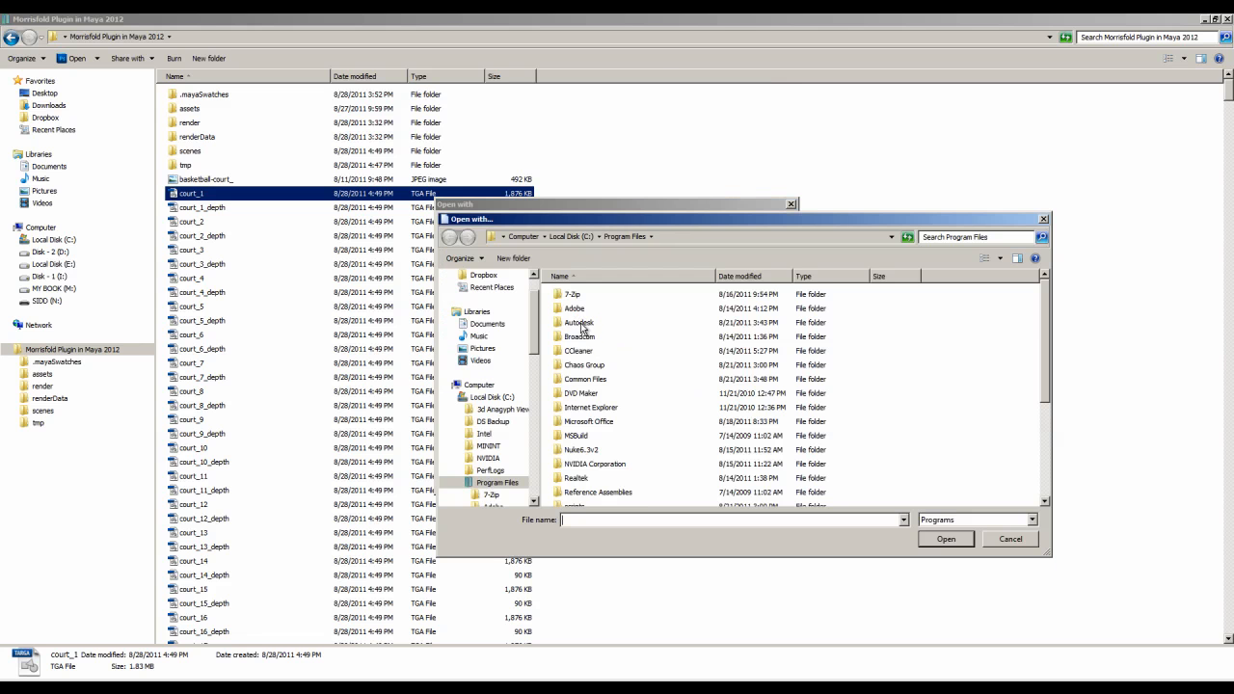
{"action": "double_click", "coordinate": [579, 323]}
{"action": "double_click", "coordinate": [589, 366]}
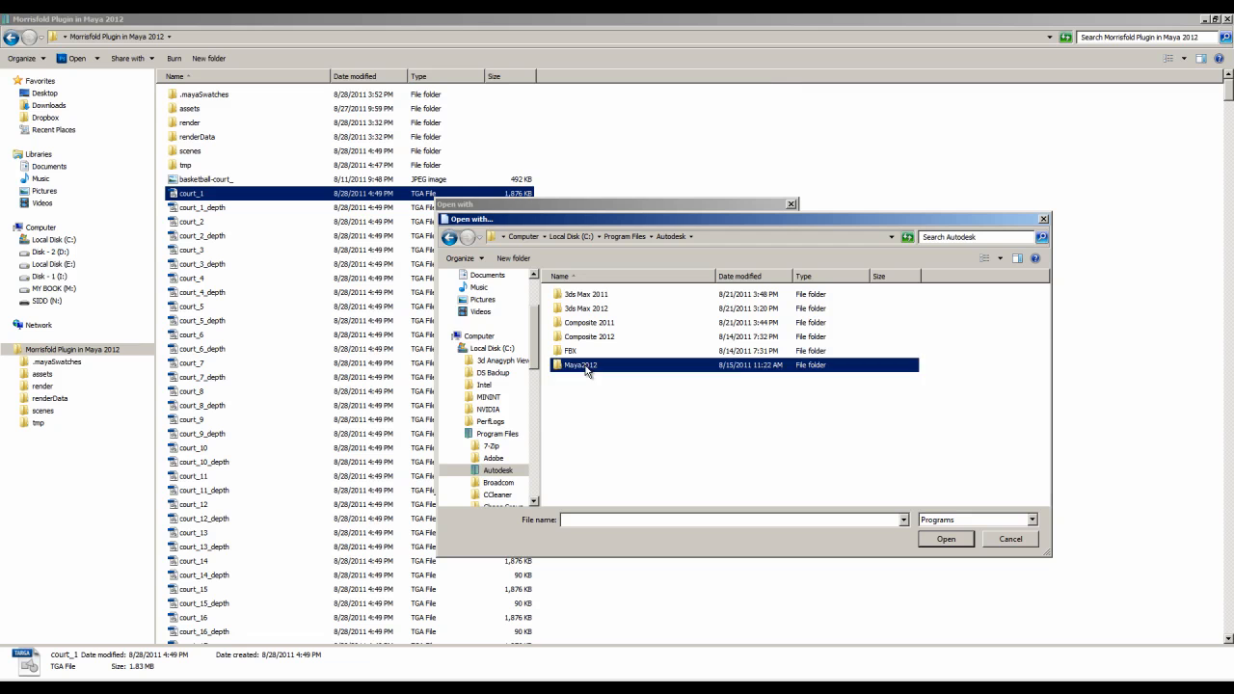
{"action": "double_click", "coordinate": [575, 323]}
{"action": "scroll", "coordinate": [608, 421], "scroll_direction": "down", "scroll_amount": 3}
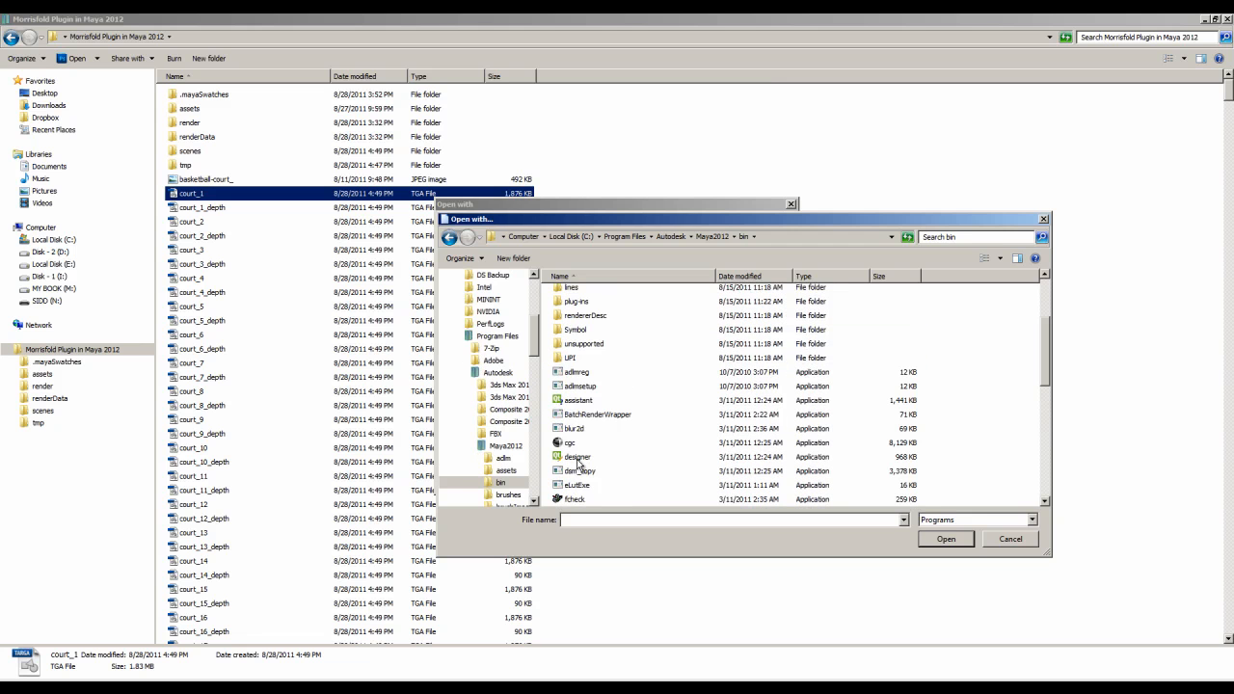
{"action": "scroll", "coordinate": [578, 464], "scroll_direction": "down", "scroll_amount": 1}
{"action": "left_click", "coordinate": [578, 457]}
{"action": "left_click", "coordinate": [933, 542]}
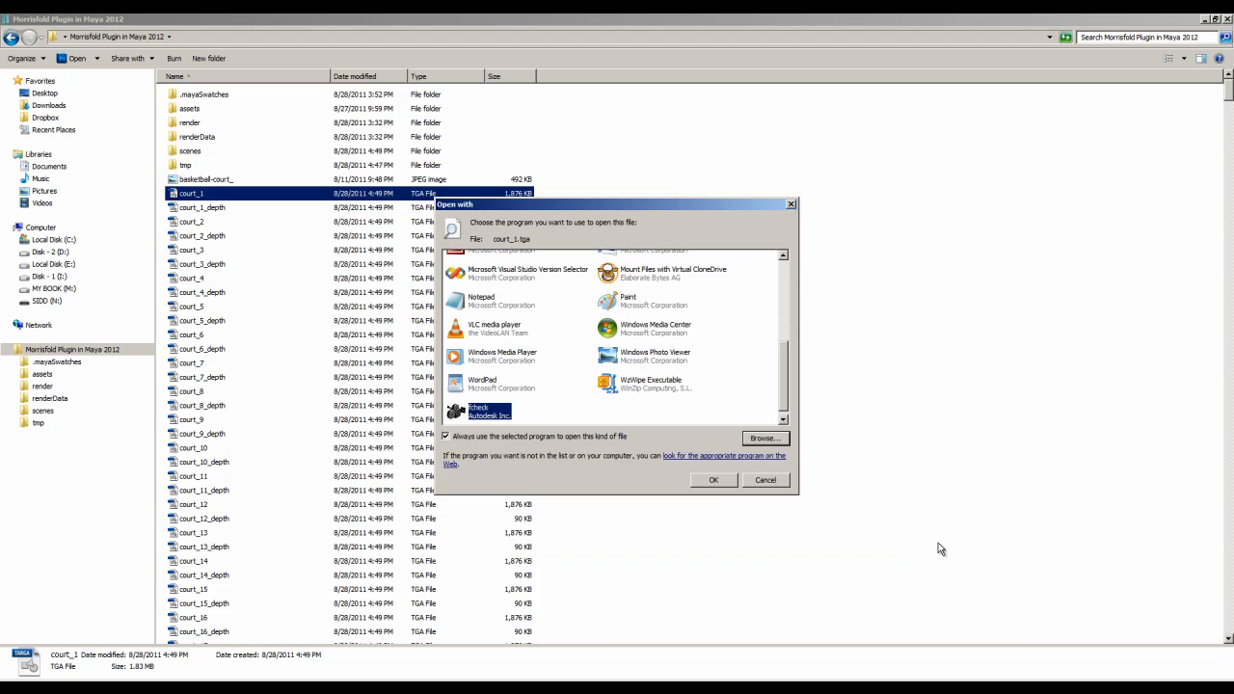
{"action": "left_click", "coordinate": [718, 479]}
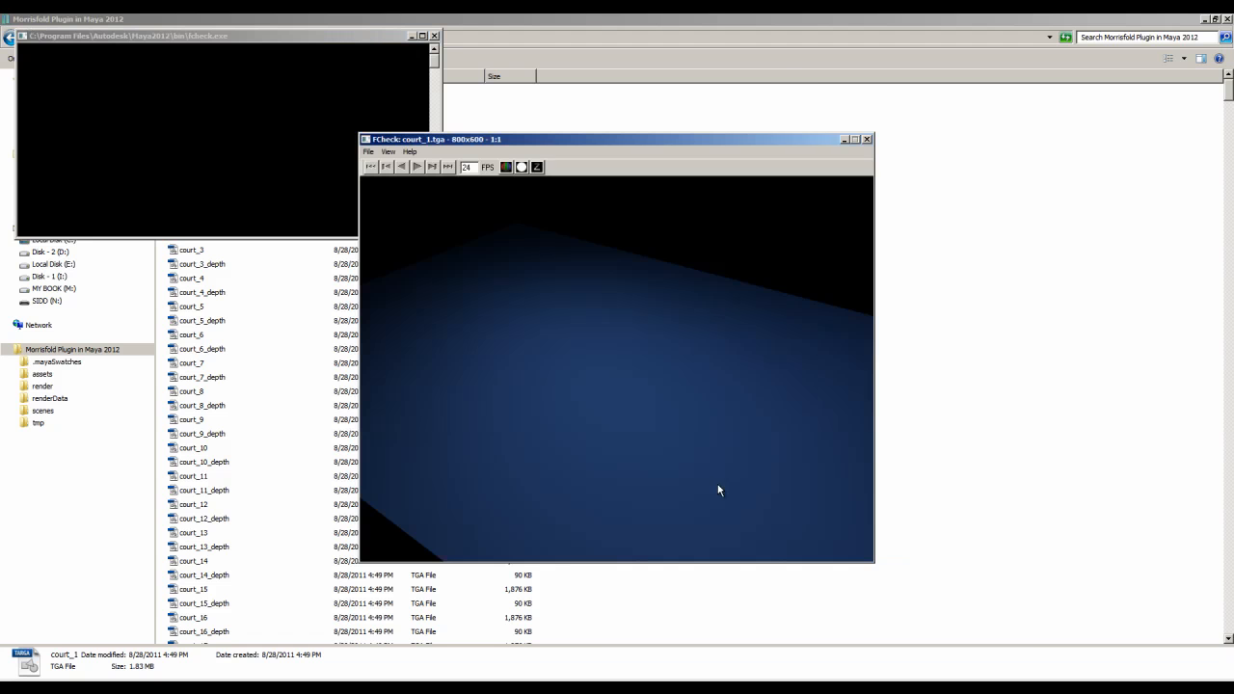
- Load the rendered sequence starting with court_1 as an animation in FCheck, watch it play, and close the viewer
{"action": "left_click", "coordinate": [368, 152]}
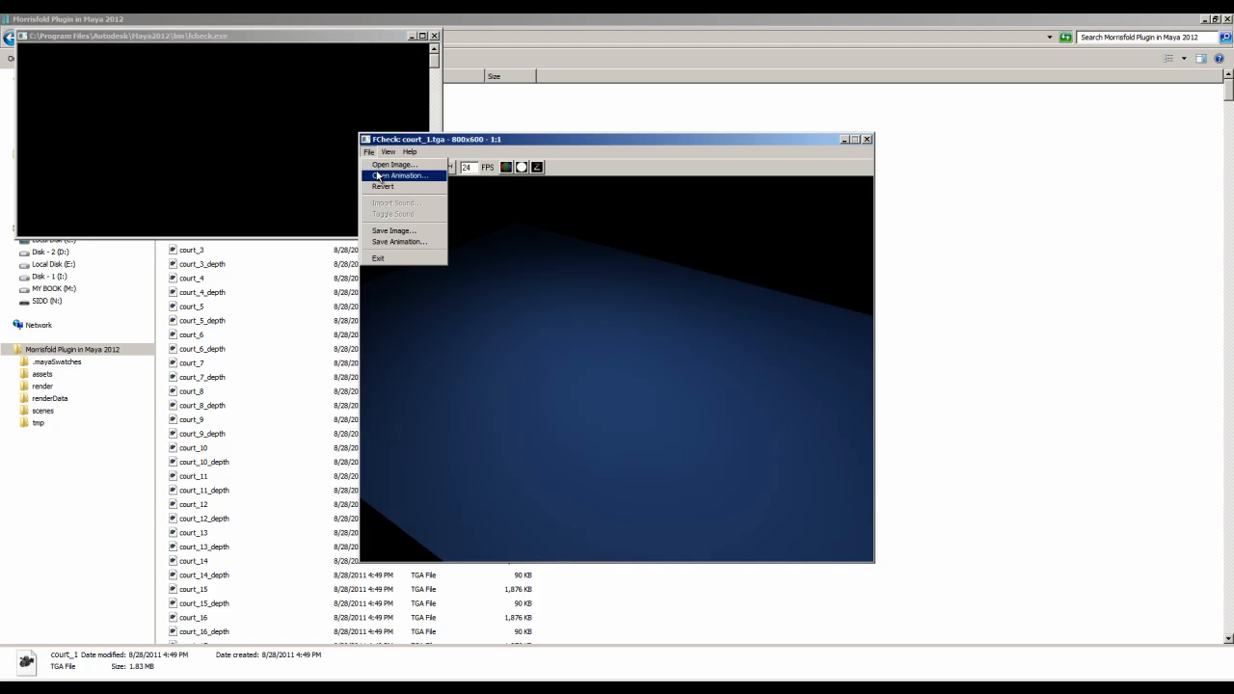
{"action": "left_click", "coordinate": [384, 177]}
{"action": "left_click", "coordinate": [454, 290]}
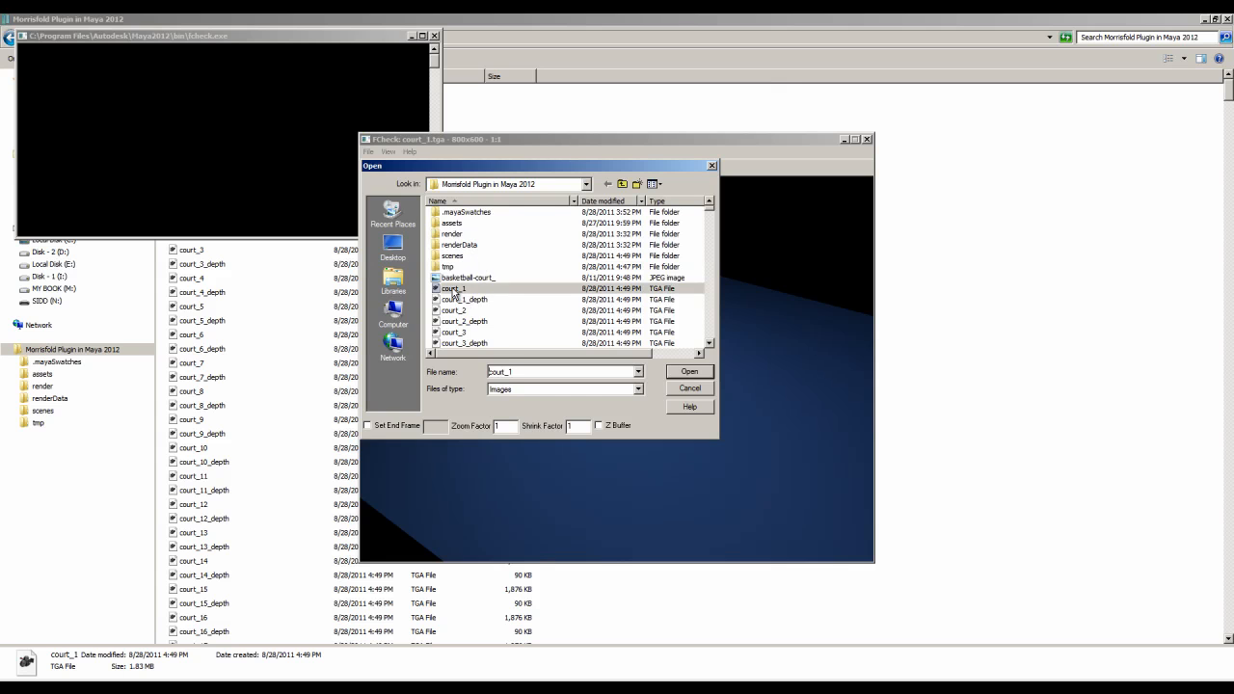
{"action": "left_click", "coordinate": [682, 372]}
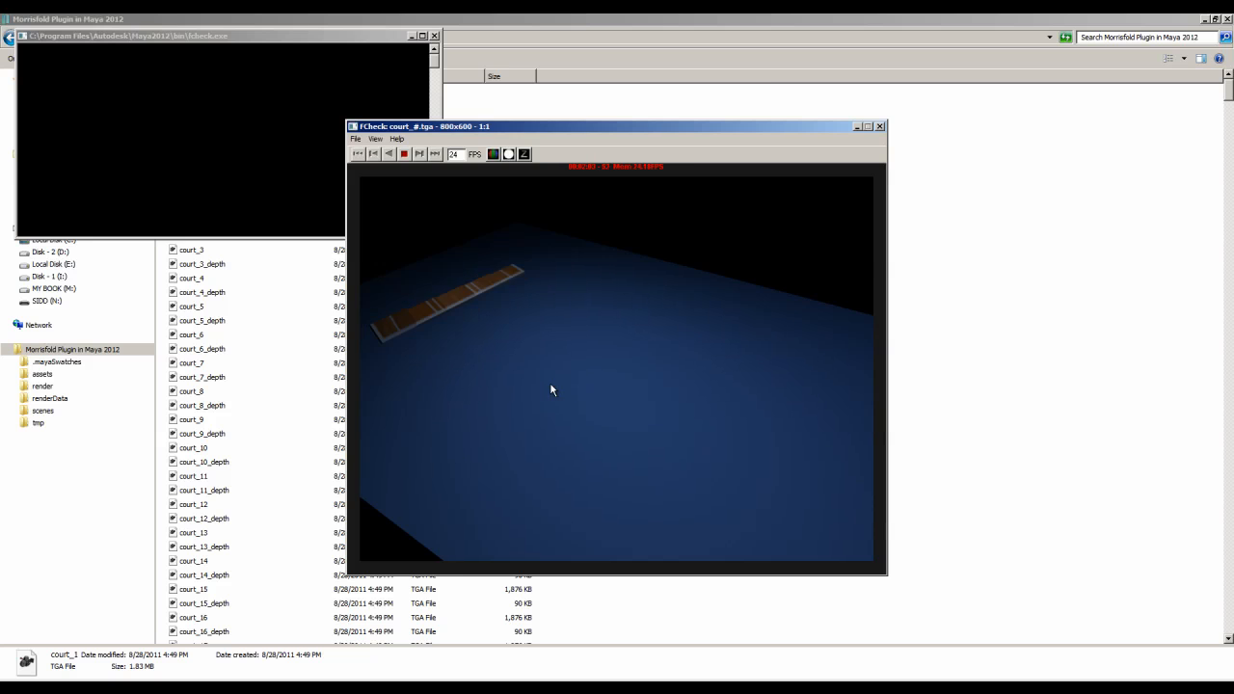
{"action": "left_click", "coordinate": [879, 126]}
{"action": "left_click", "coordinate": [820, 231]}
- Copy the path of the Morrisfold Plugin in Maya 2012 folder and switch to Adobe After Effects
{"action": "left_click", "coordinate": [193, 193]}
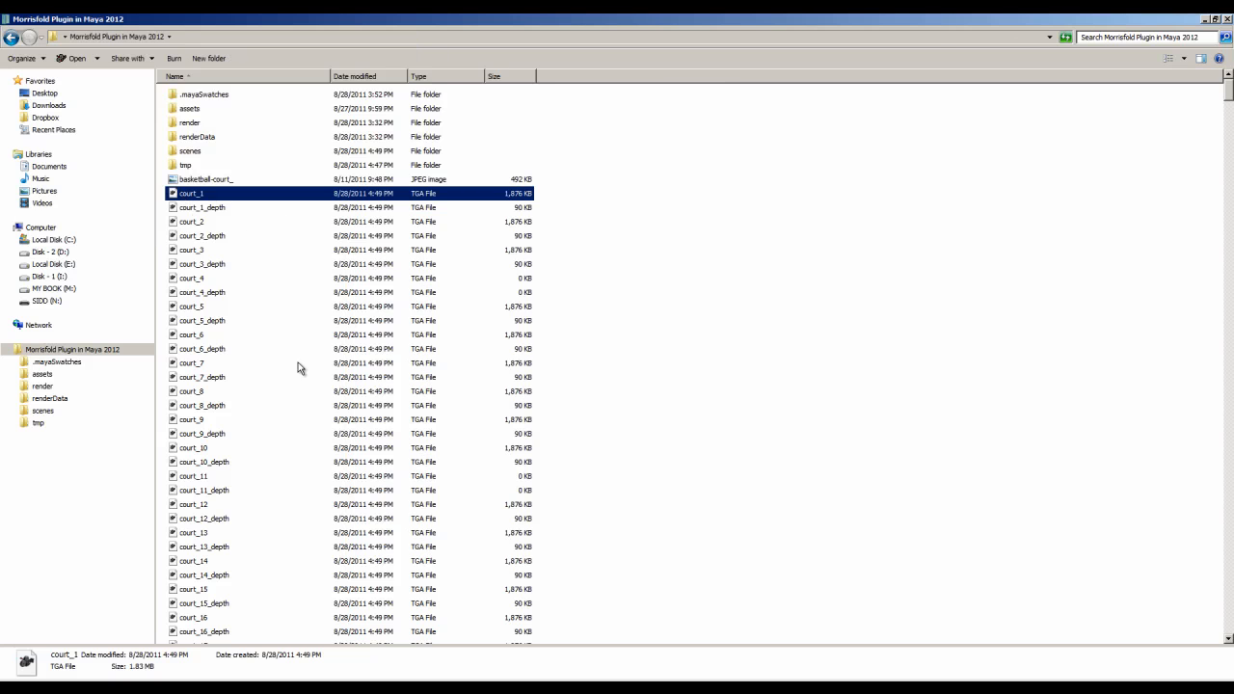
{"action": "left_click", "coordinate": [294, 36]}
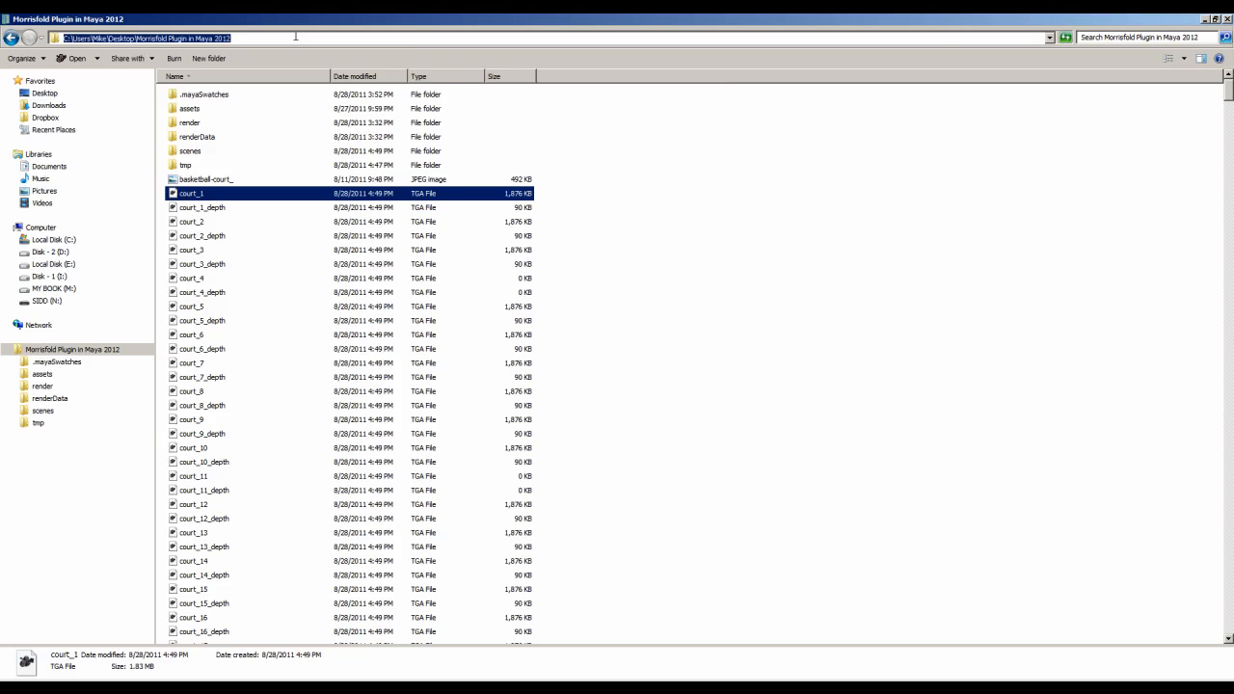
{"action": "key", "text": "alt+Tab"}
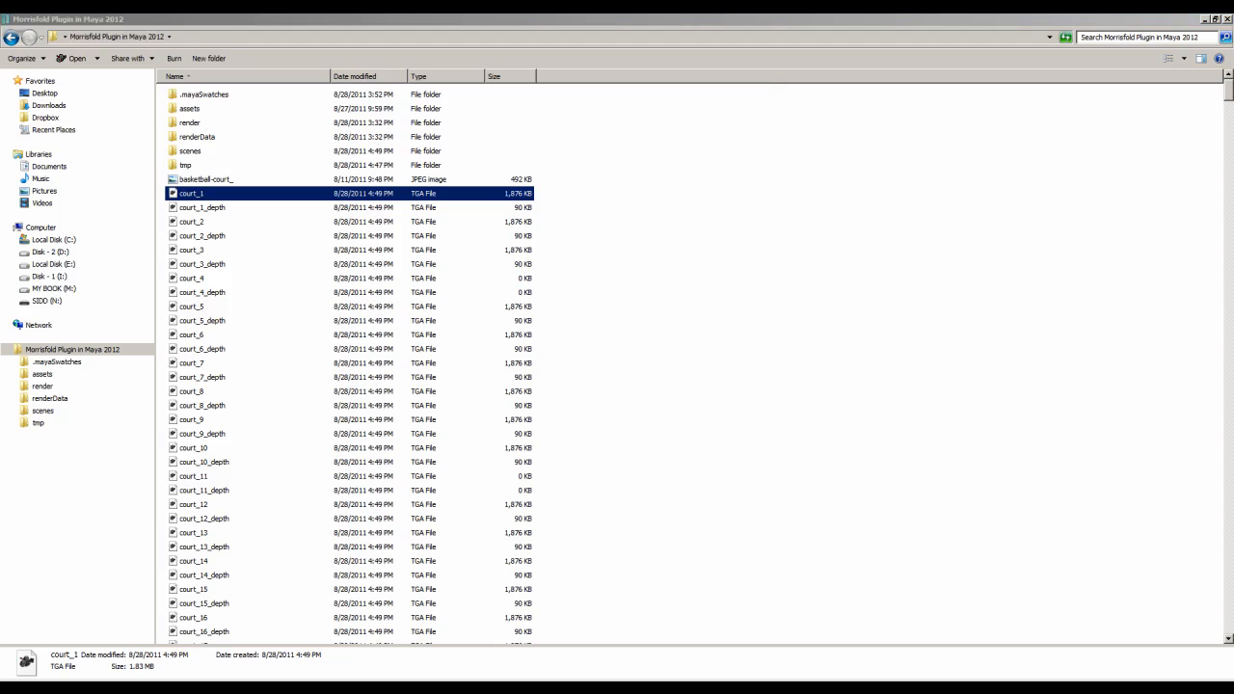
{"action": "right_click", "coordinate": [75, 316]}
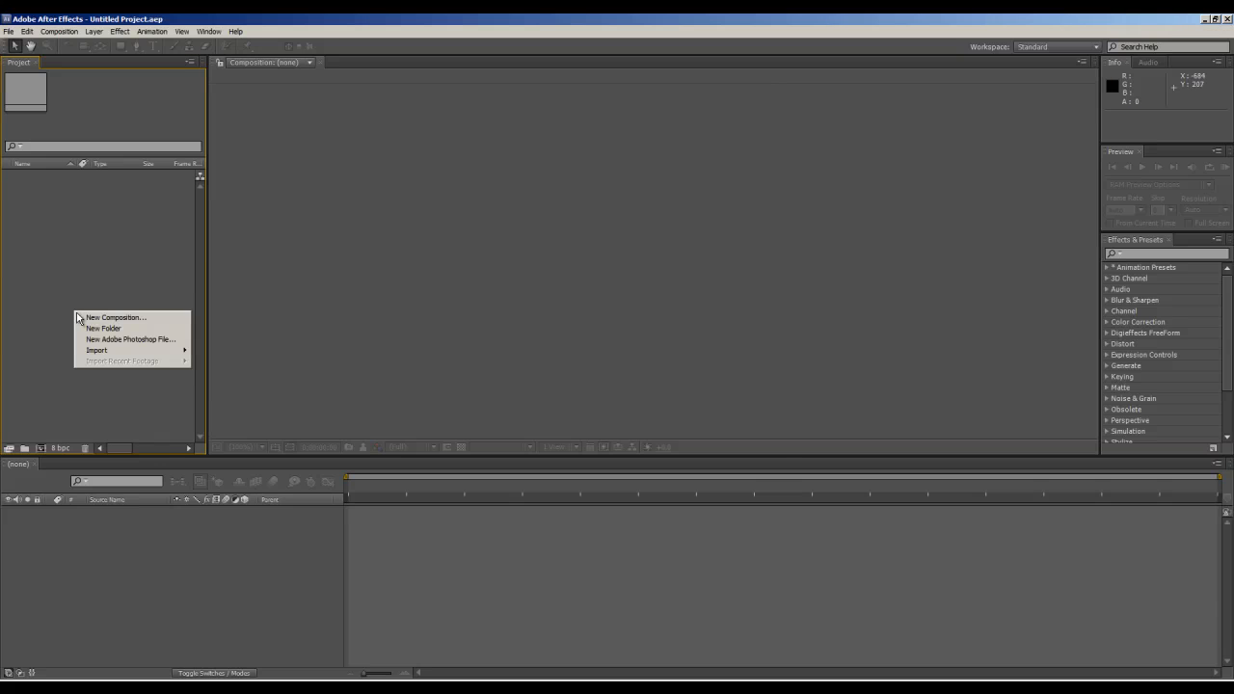
{"action": "left_click", "coordinate": [88, 319]}
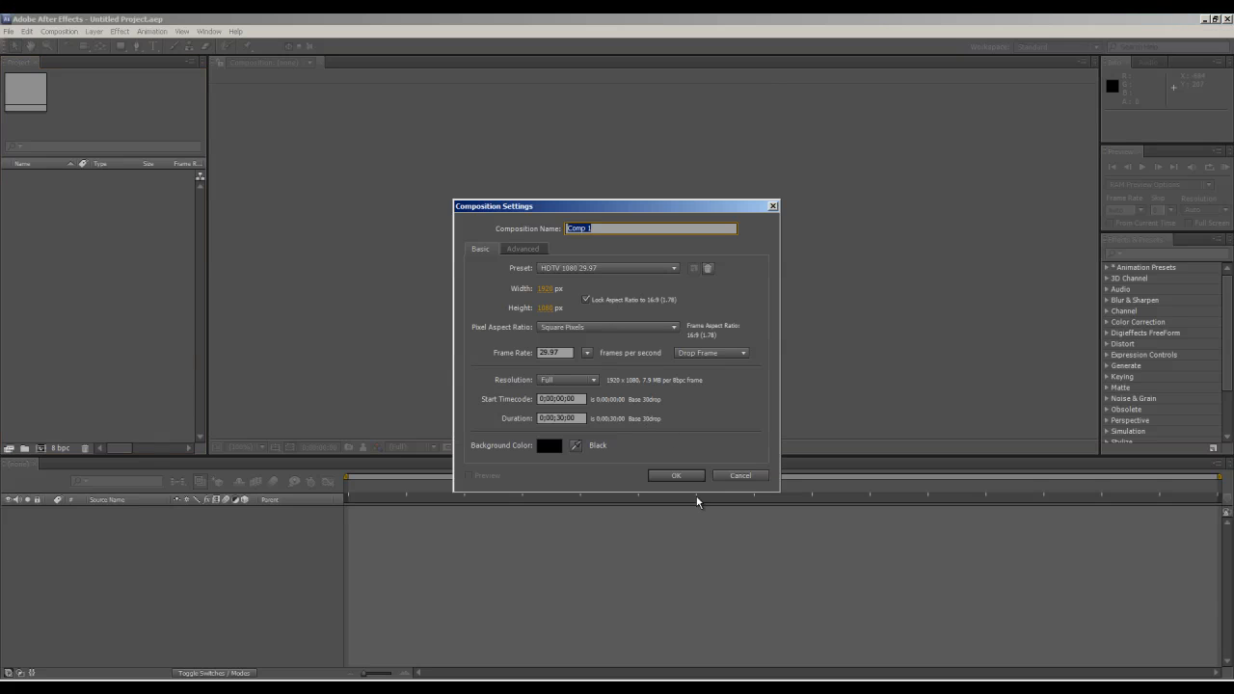
{"action": "left_click", "coordinate": [738, 476]}
- Import court_1 from the Morrisfold Plugin in Maya 2012 folder as a Targa sequence with Straight - Unmatted alpha
{"action": "double_click", "coordinate": [77, 266]}
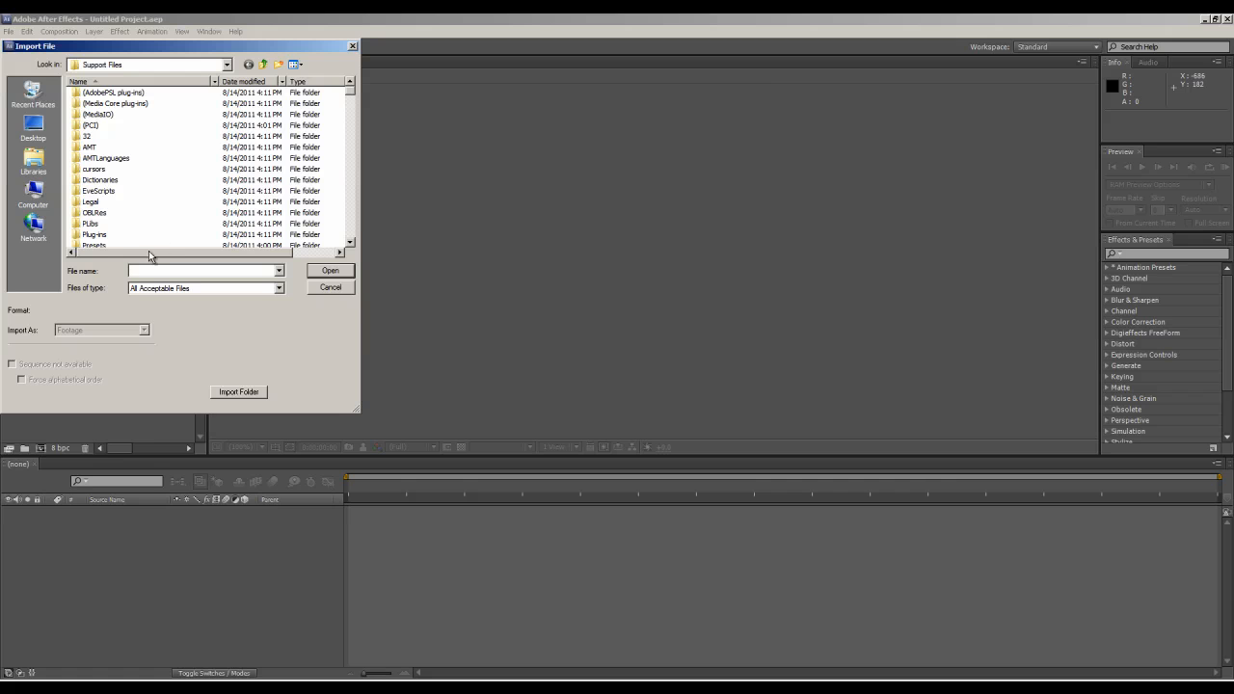
{"action": "left_click", "coordinate": [333, 273]}
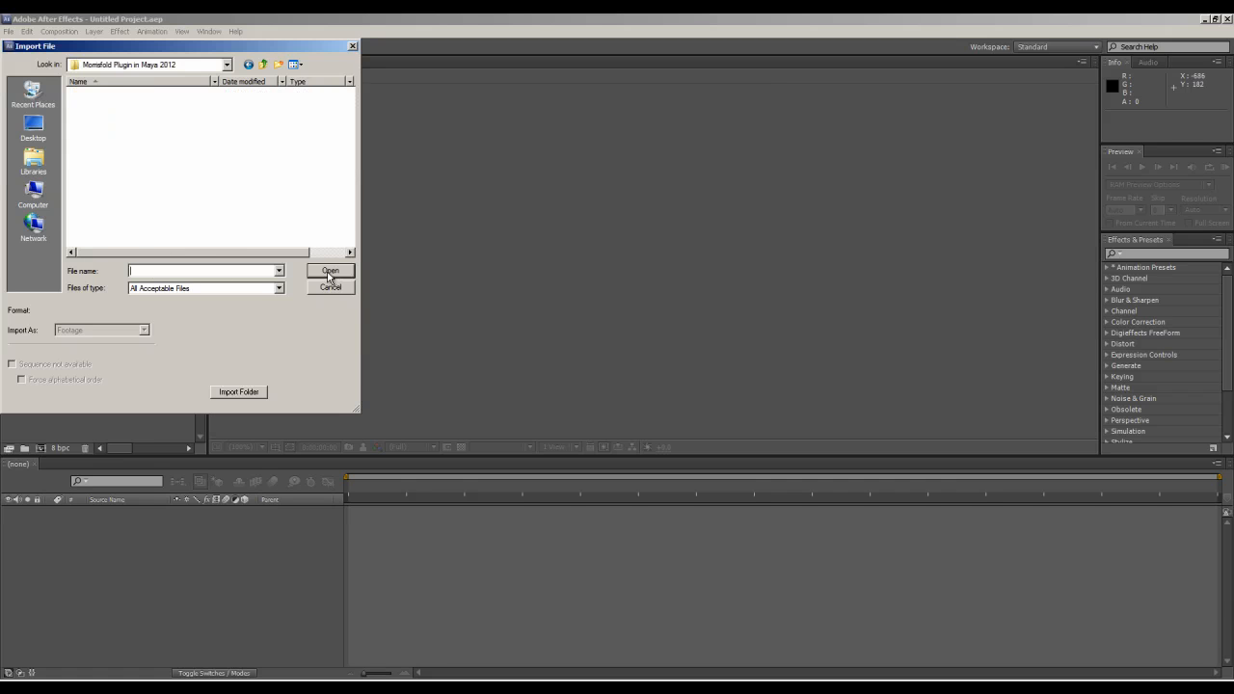
{"action": "left_click", "coordinate": [93, 170]}
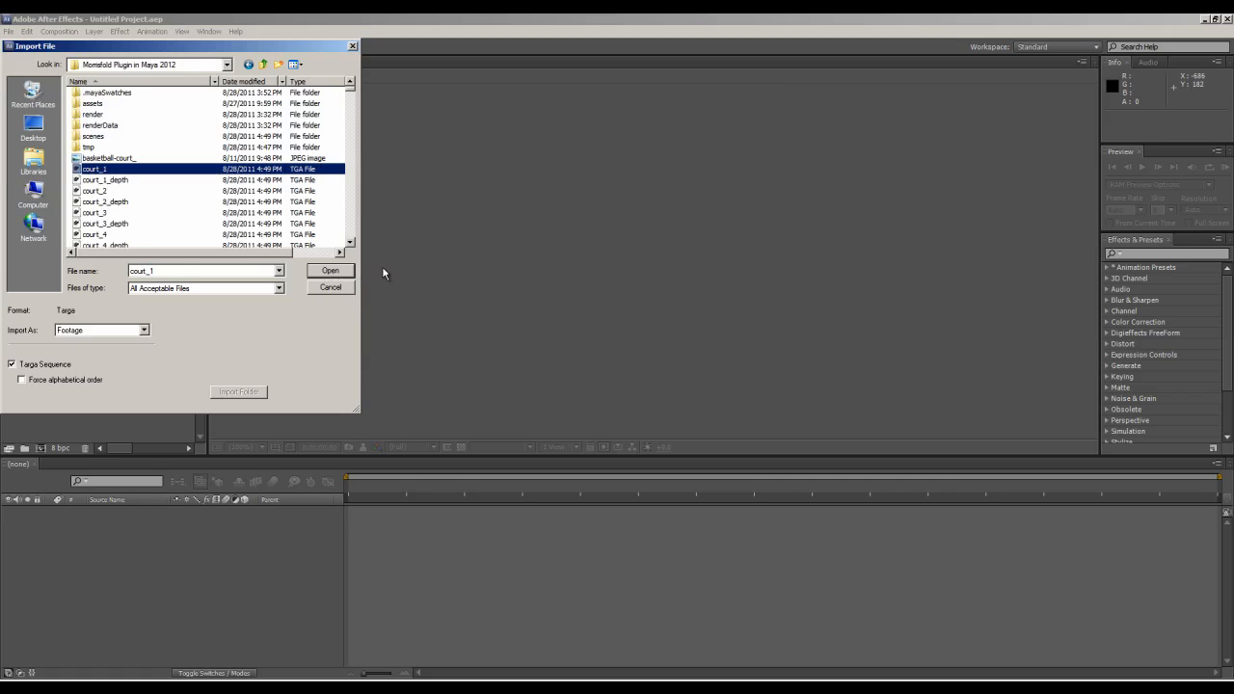
{"action": "left_click", "coordinate": [340, 274]}
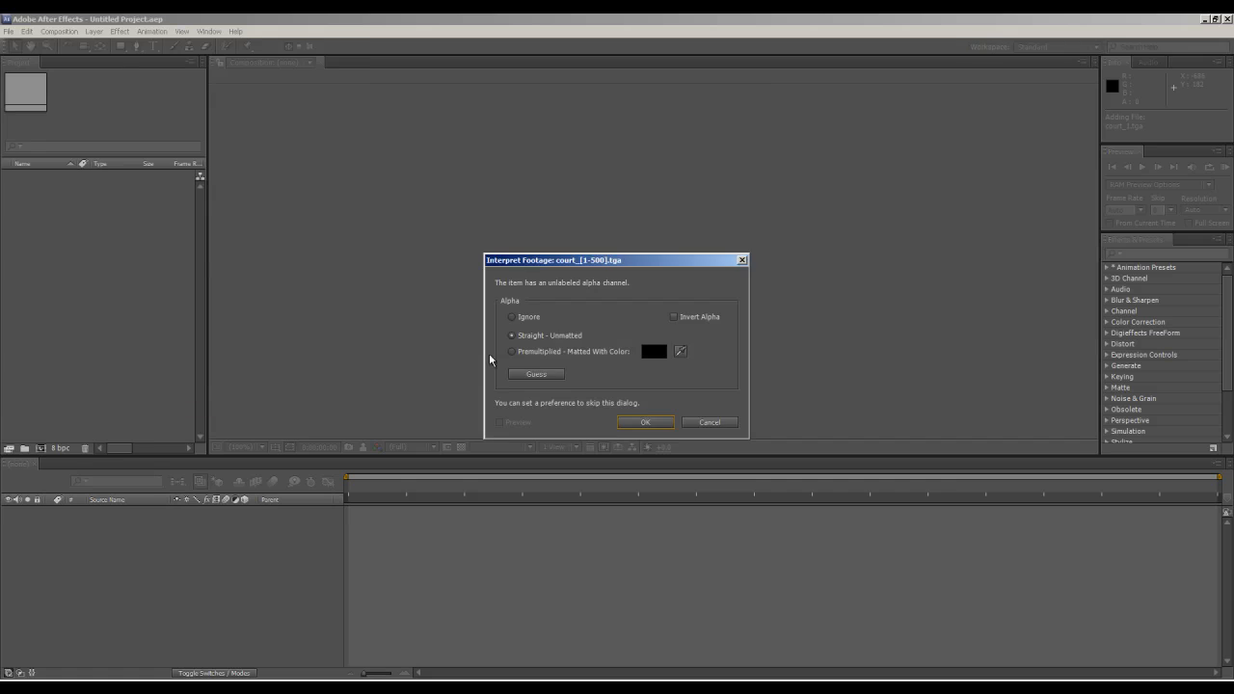
{"action": "left_click", "coordinate": [645, 423]}
- Create a composition from the imported court_[1-500].tga sequence, check its frames along the timeline, and duplicate the layer
{"action": "left_click", "coordinate": [50, 212]}
{"action": "left_click", "coordinate": [46, 175]}
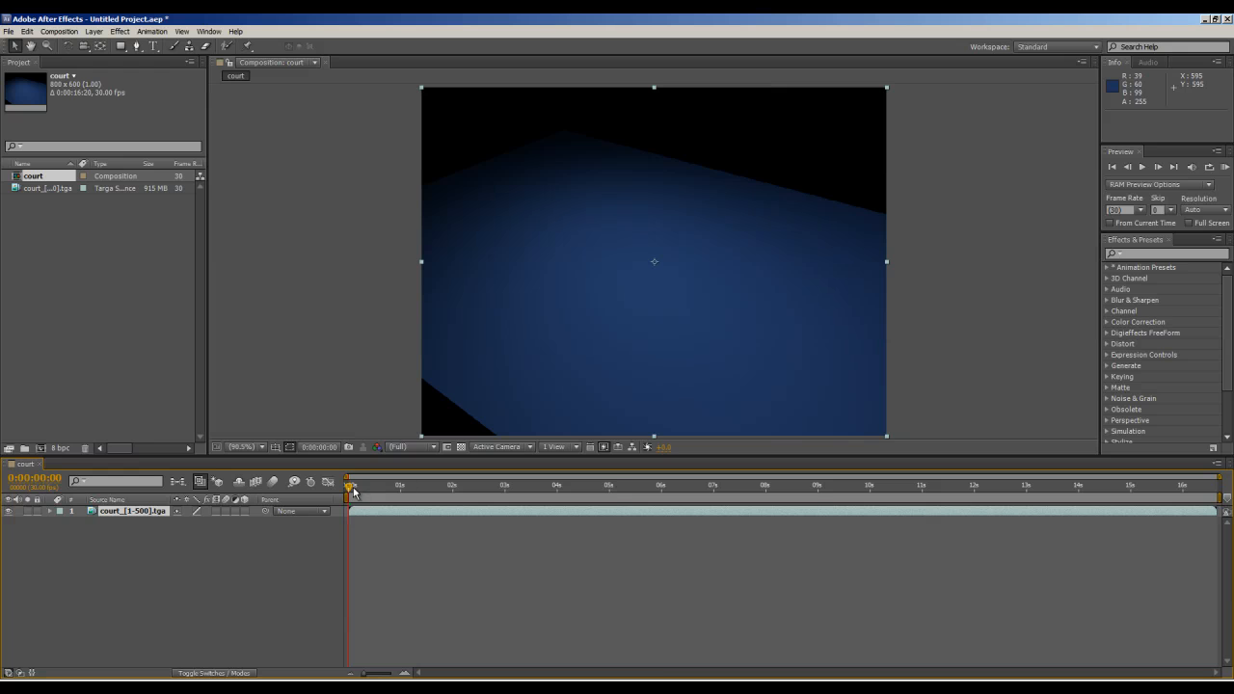
{"action": "left_click_drag", "start_coordinate": [466, 499], "coordinate": [1233, 499]}
{"action": "left_click_drag", "start_coordinate": [1126, 489], "coordinate": [349, 484]}
{"action": "key", "text": "ctrl+d"}
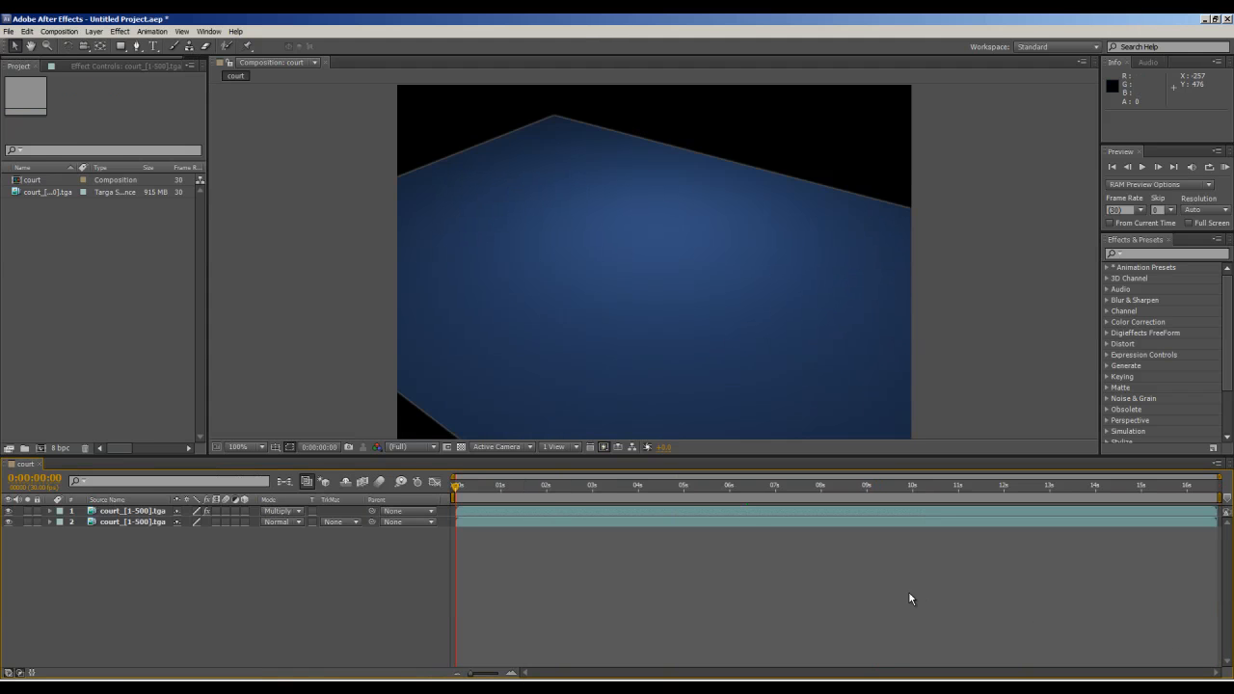
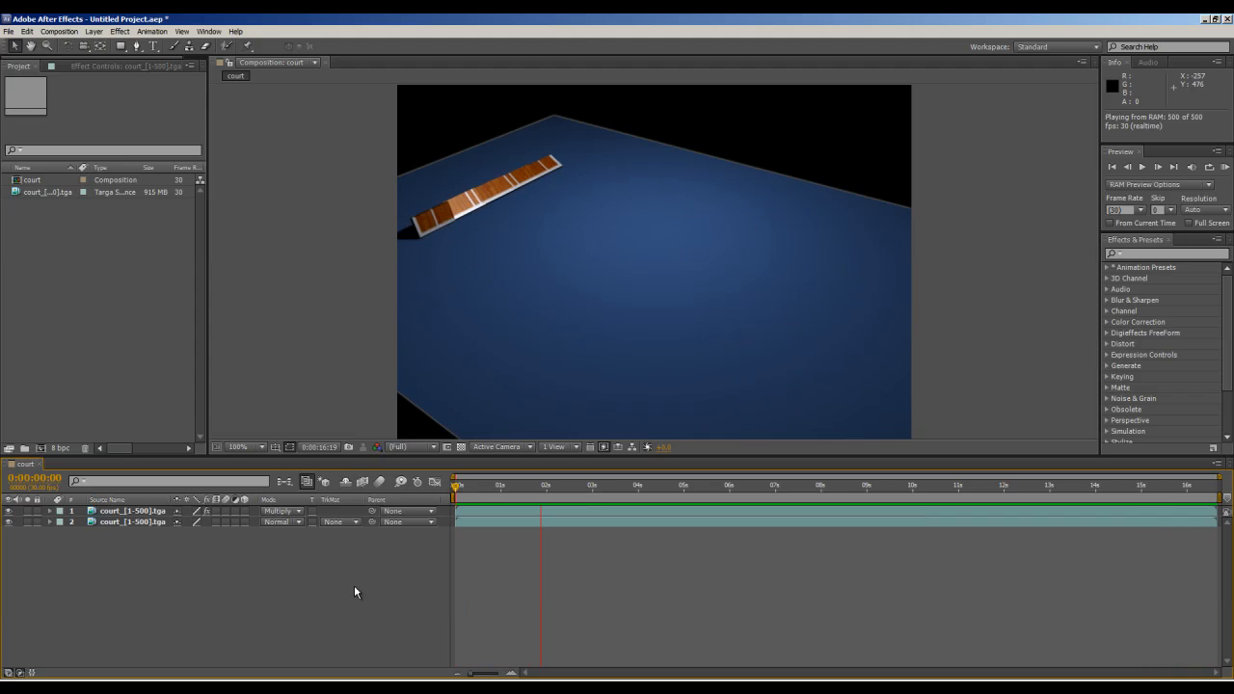
- Stop the preview, return to the first frame, and time-stretch the lower court_[1-500].tga layer with a stretch factor of 60
{"action": "key", "text": "space"}
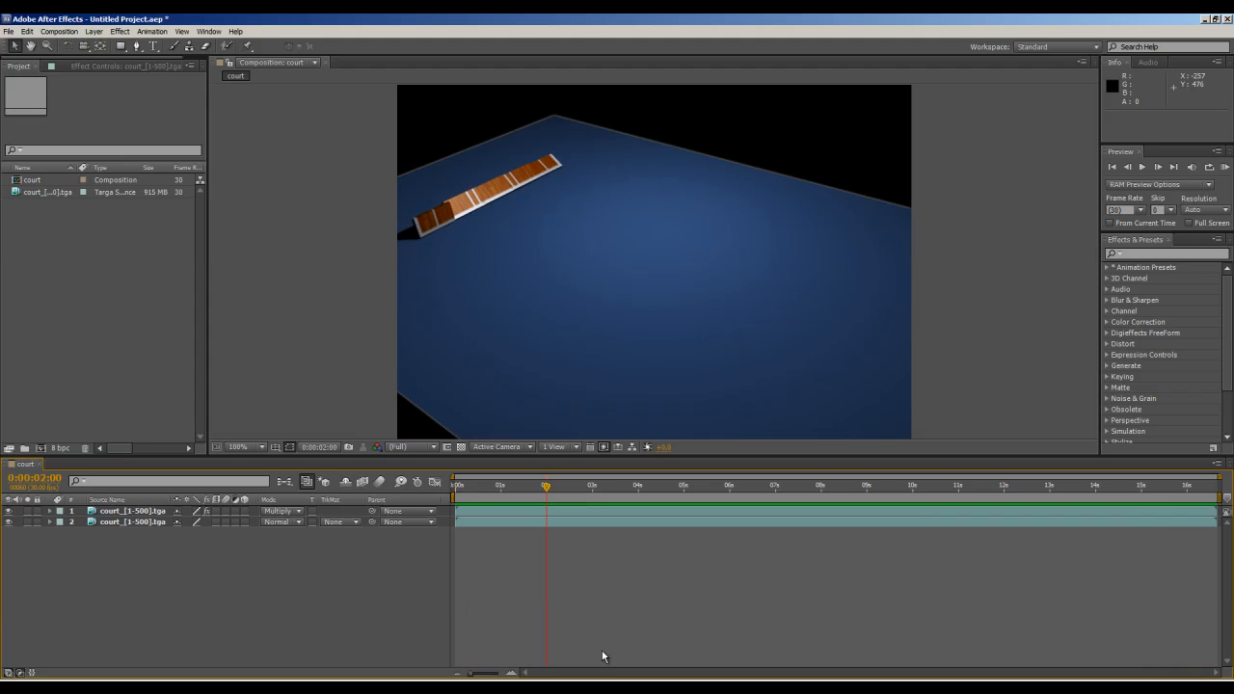
{"action": "key", "text": "Home"}
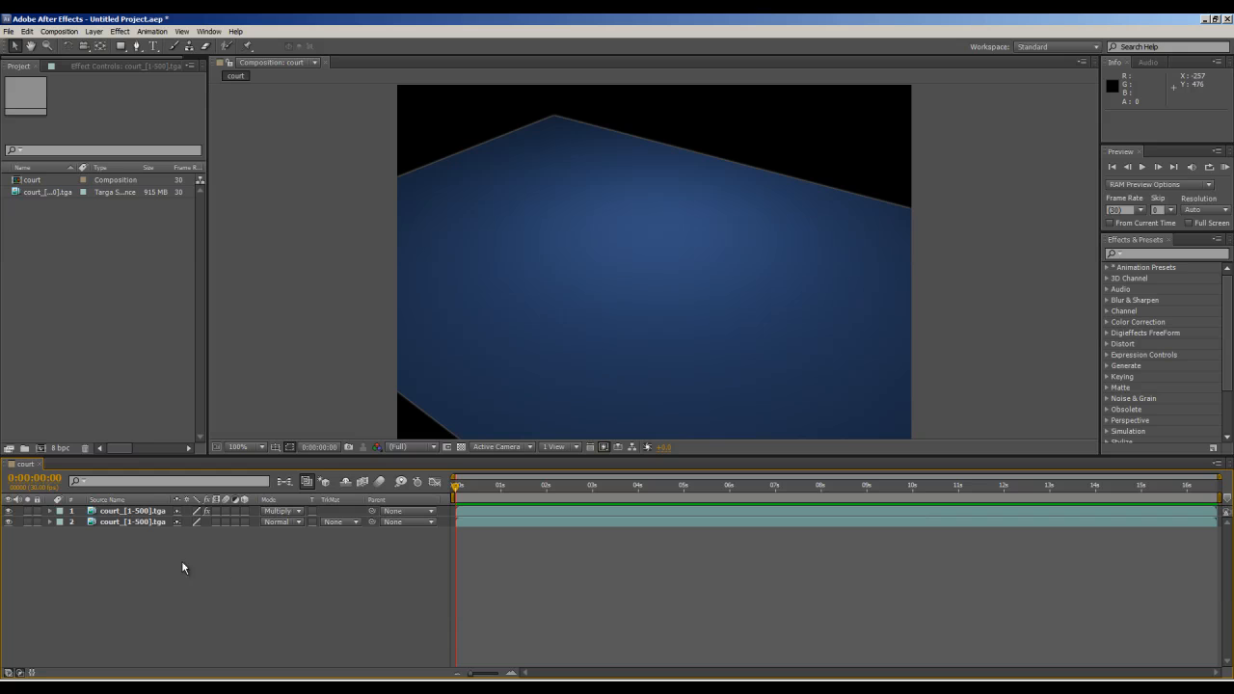
{"action": "left_click", "coordinate": [155, 522]}
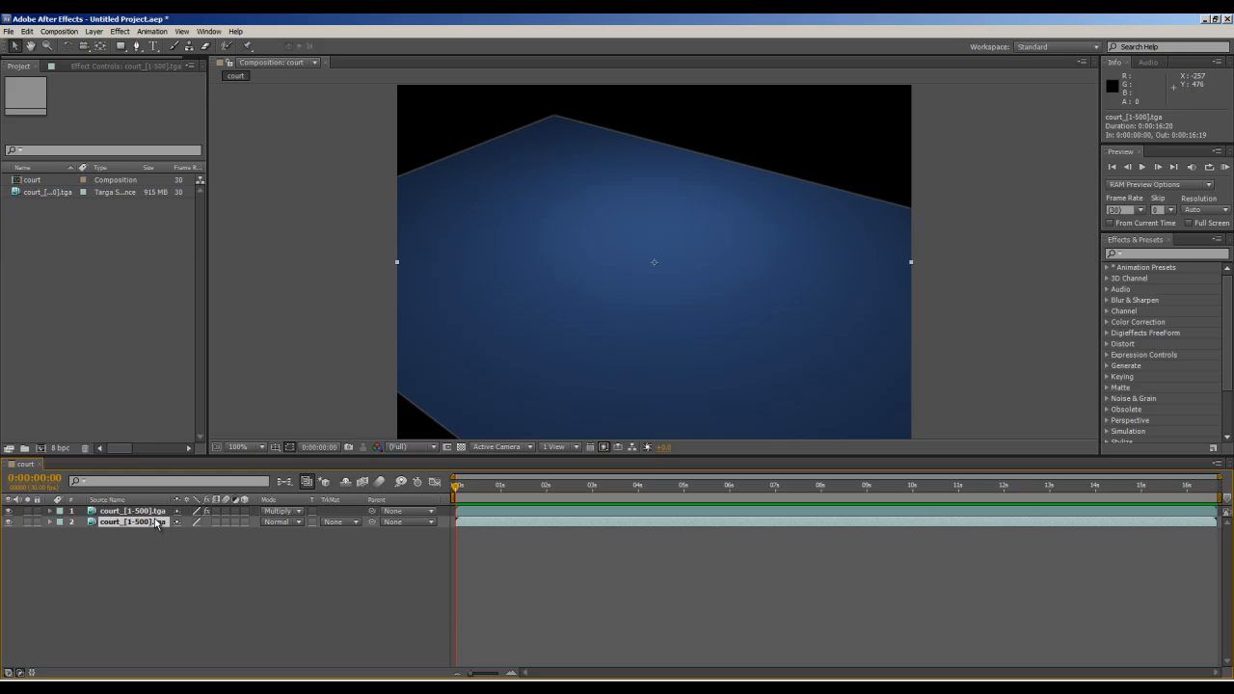
{"action": "right_click", "coordinate": [157, 523]}
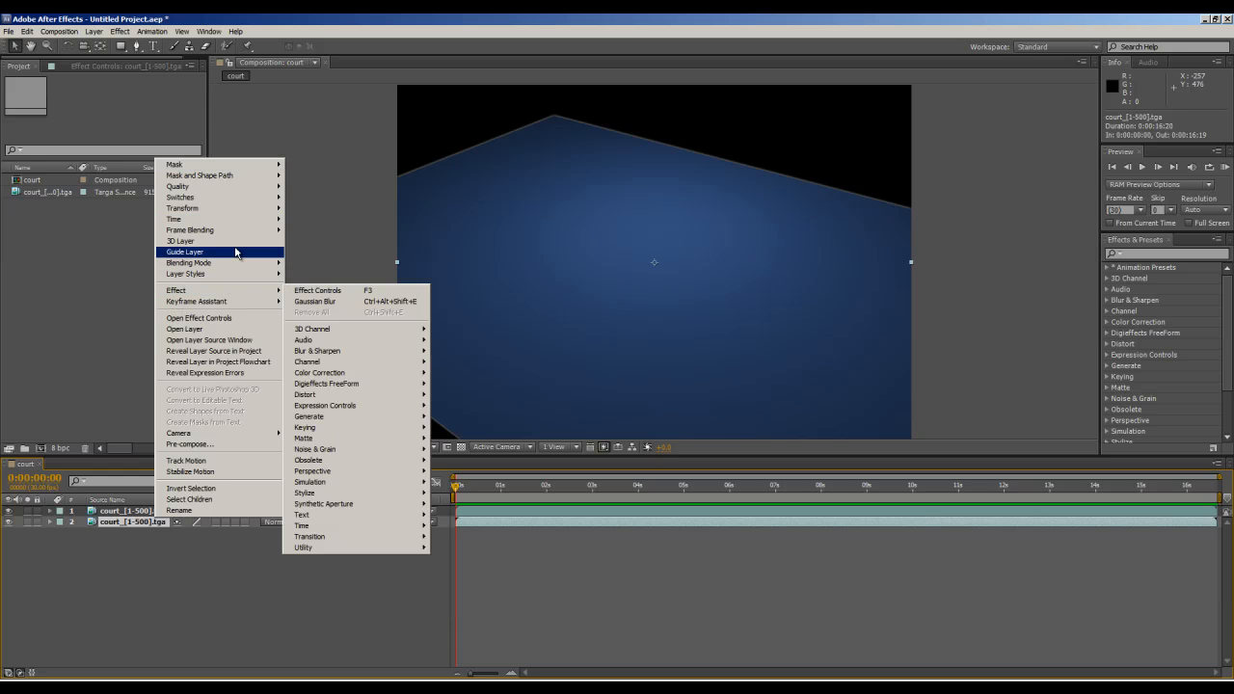
{"action": "mouse_move", "coordinate": [240, 220]}
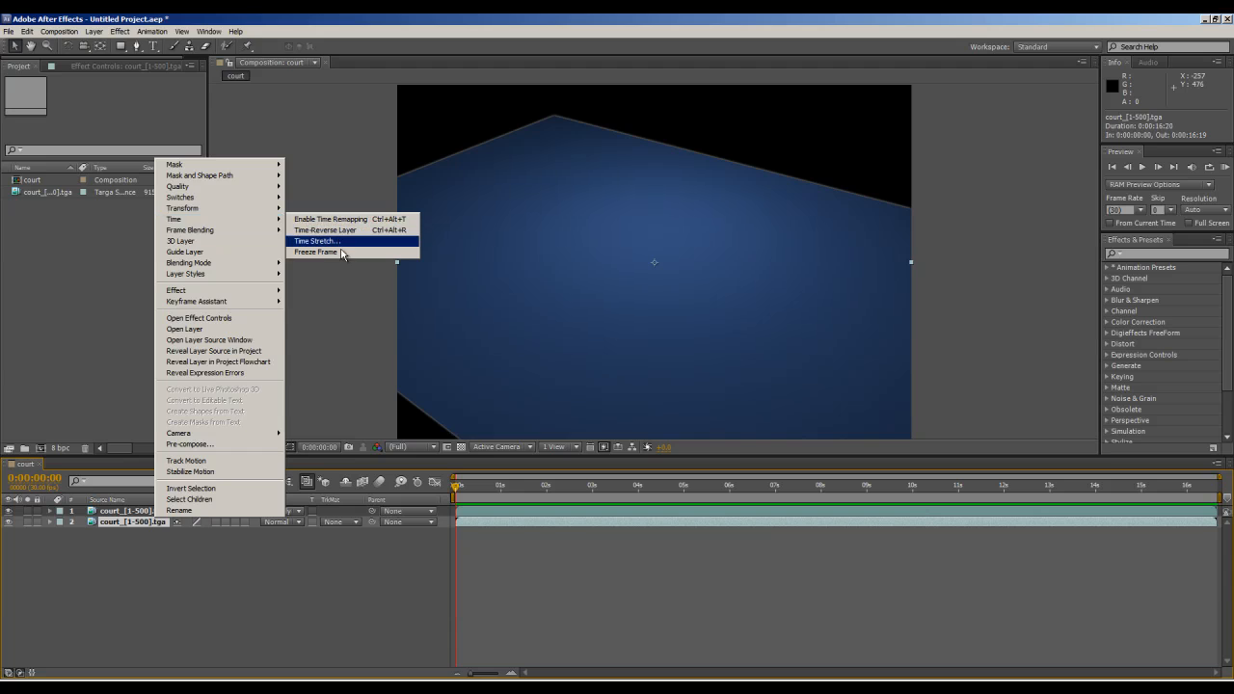
{"action": "left_click", "coordinate": [328, 241]}
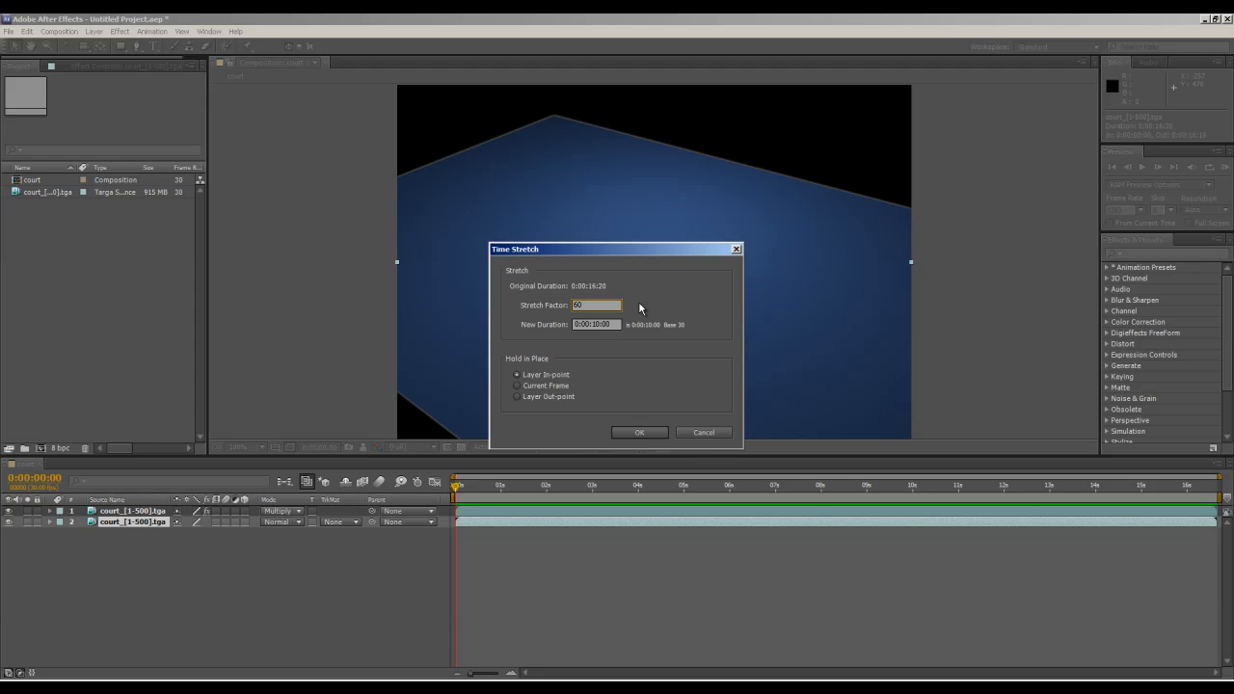
{"action": "key", "text": "Return"}
- Time-stretch the upper court_[1-500].tga layer, the one in Multiply mode, with a stretch factor of 60
{"action": "right_click", "coordinate": [513, 512]}
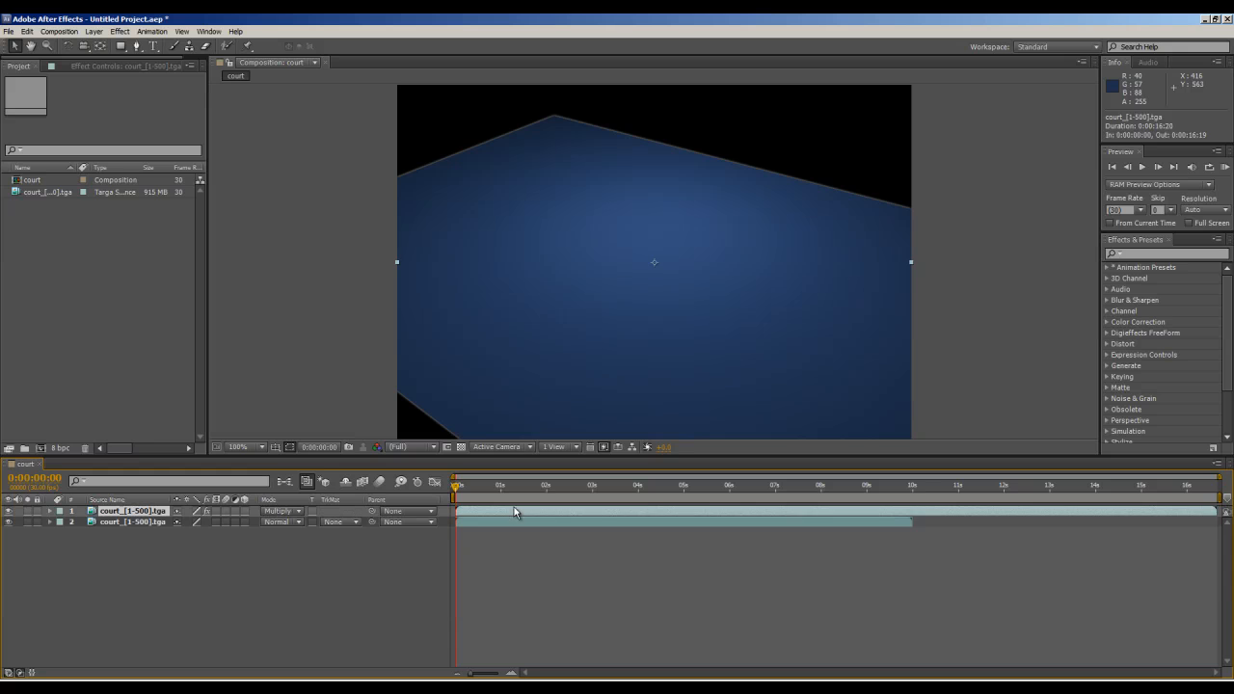
{"action": "mouse_move", "coordinate": [610, 217]}
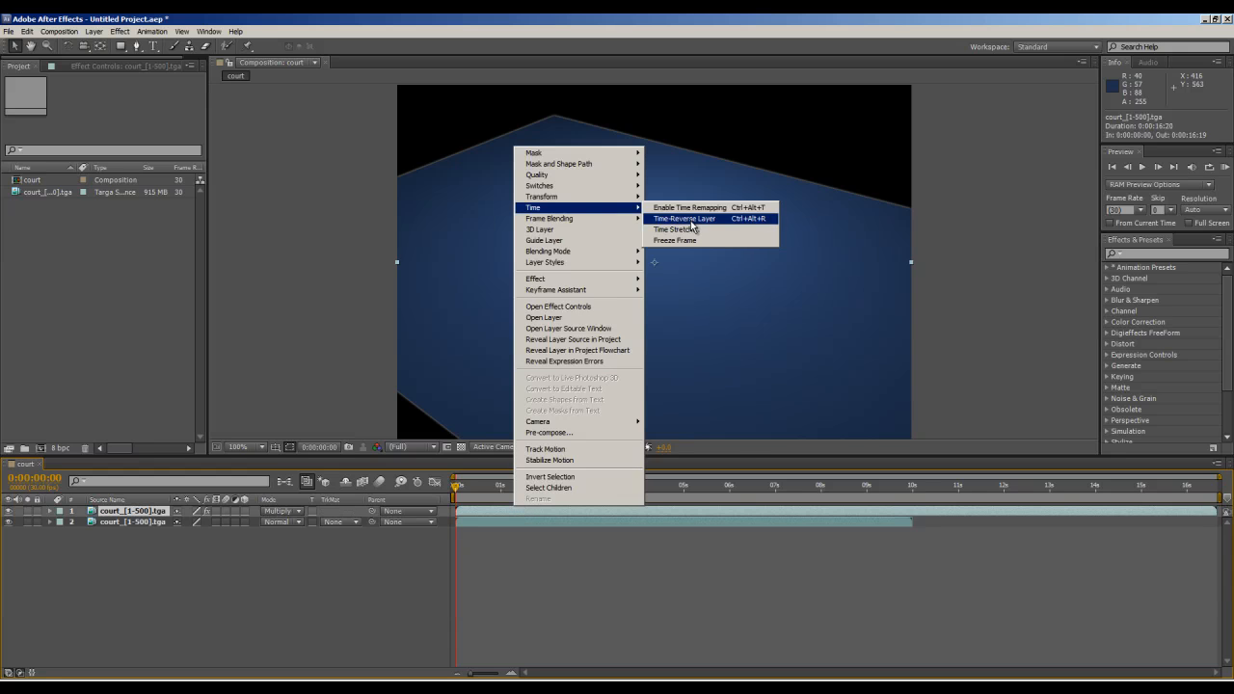
{"action": "left_click", "coordinate": [687, 231]}
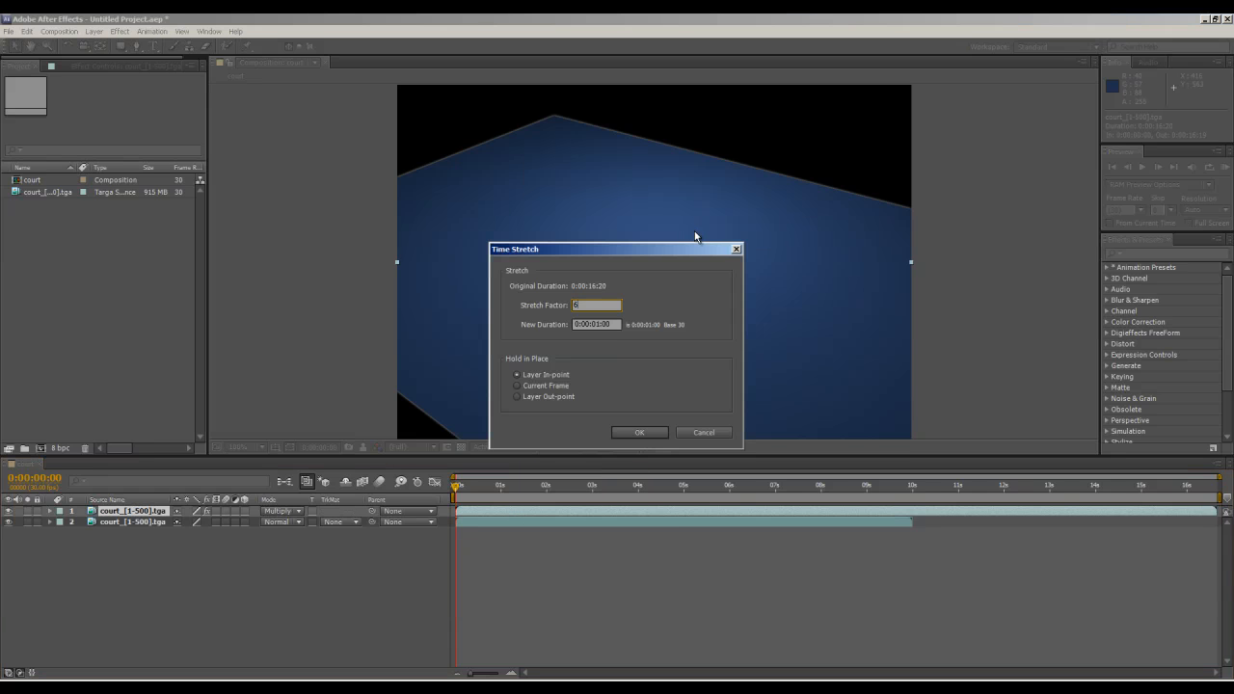
{"action": "type", "text": "60"}
{"action": "key", "text": "Return"}
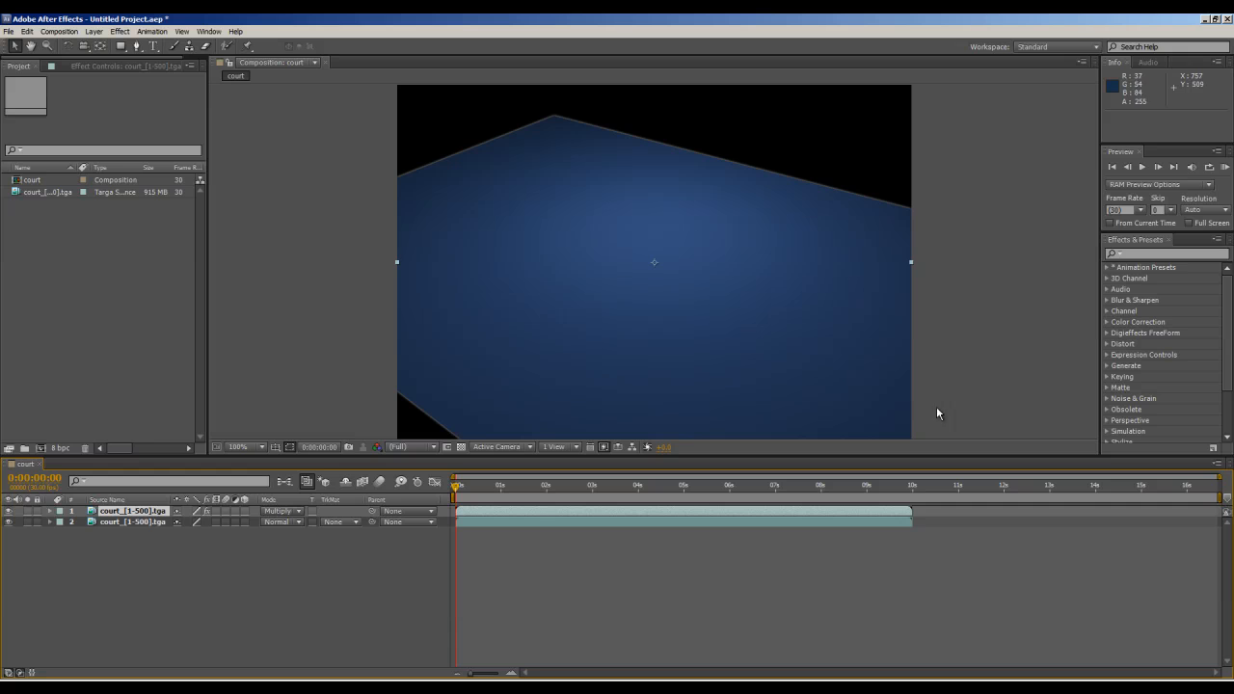
- Fit the work area to the selected layer's 10-second length, preview the animation, and return to the first frame
{"action": "key", "text": "ctrl+alt+b"}
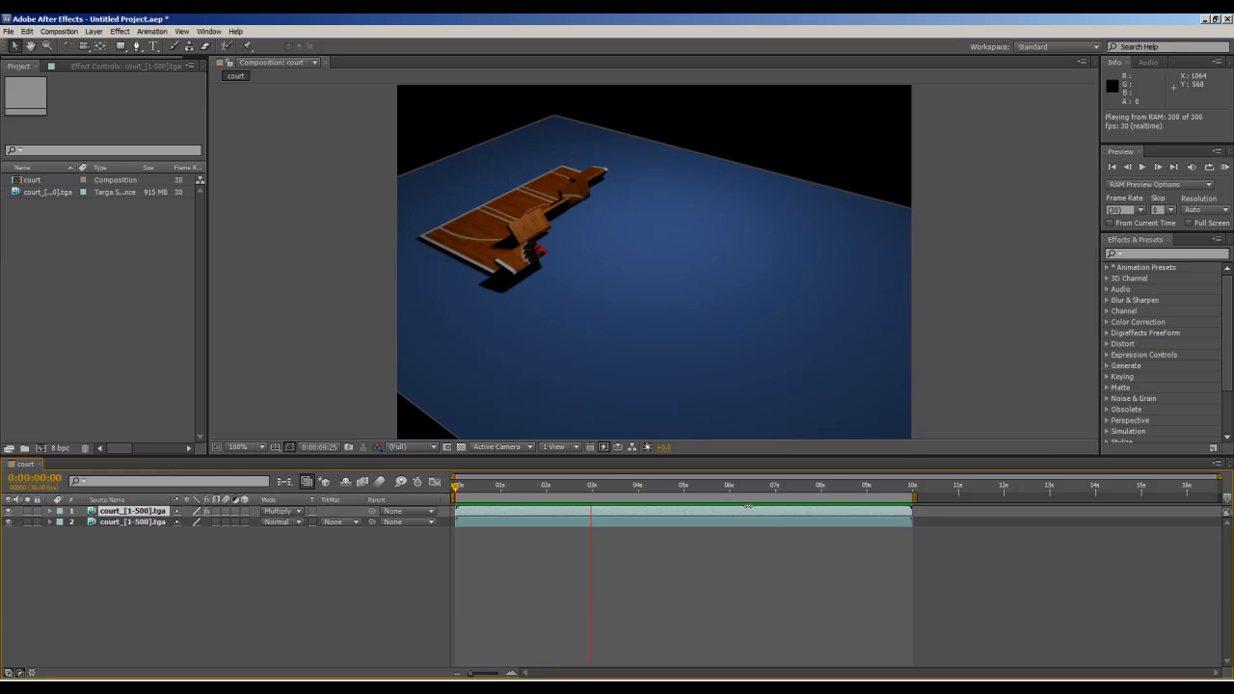
{"action": "key", "text": "space"}
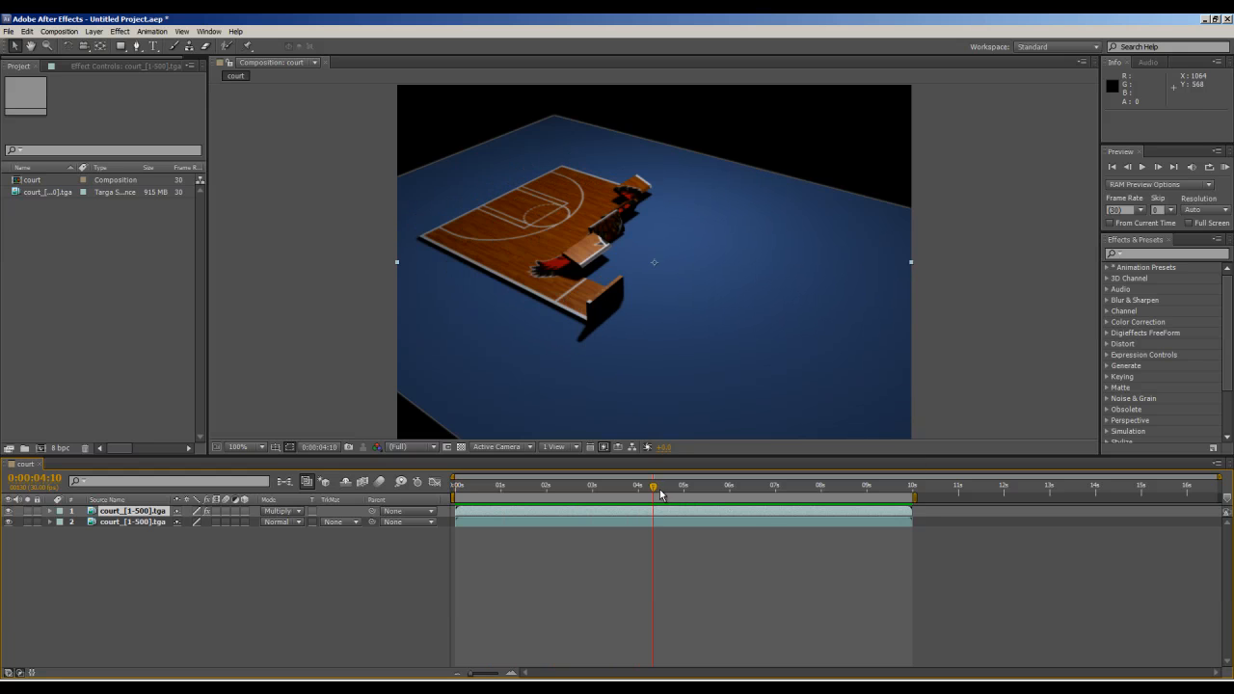
{"action": "key", "text": "Home"}
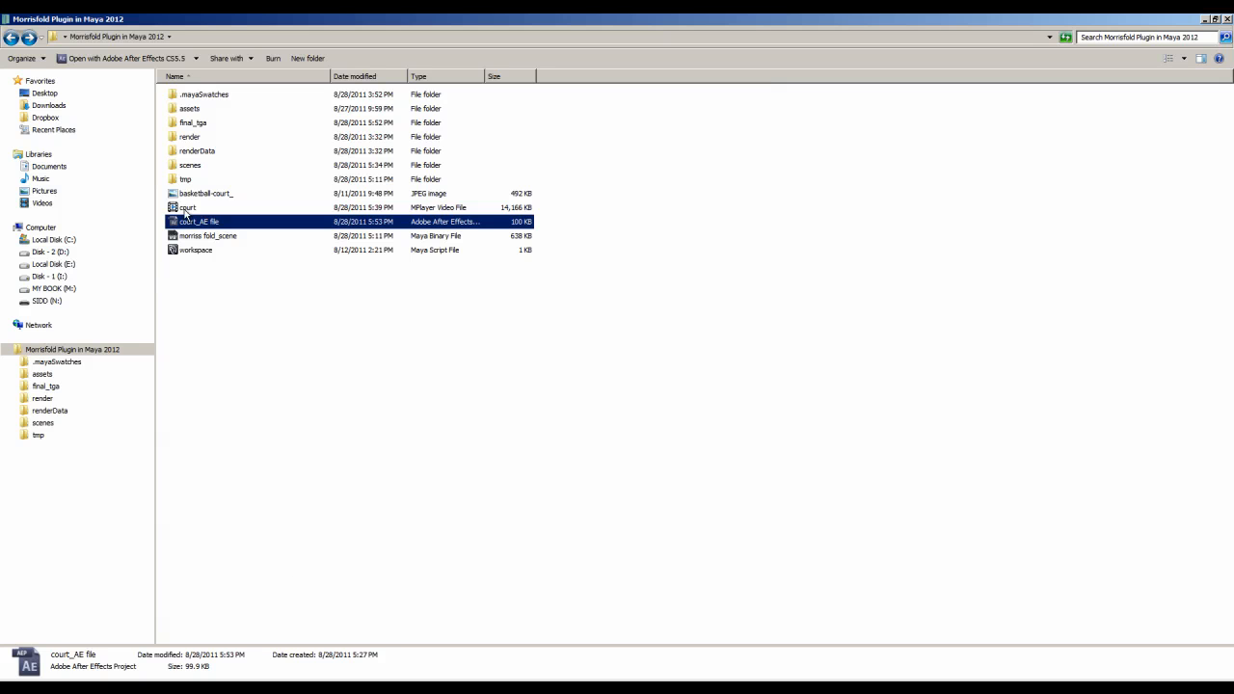
- Switch to the Morrisfold Plugin in Maya 2012 folder in Windows Explorer and open the court video file
{"action": "left_click", "coordinate": [186, 208]}
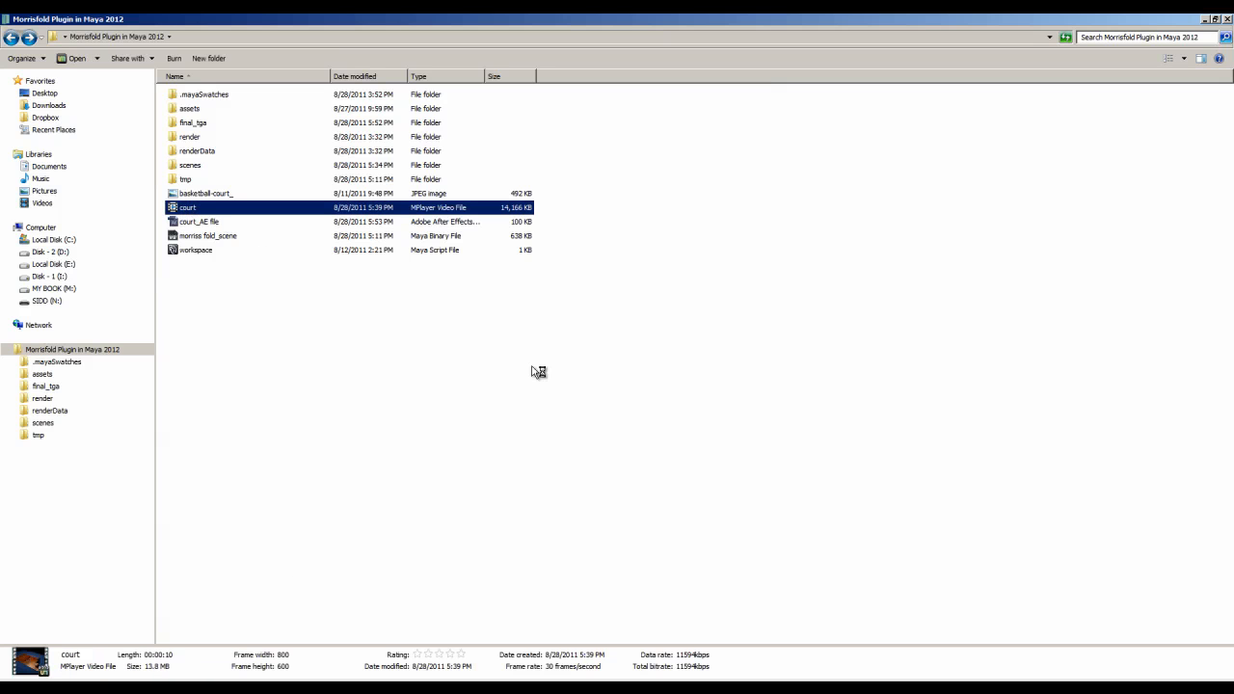